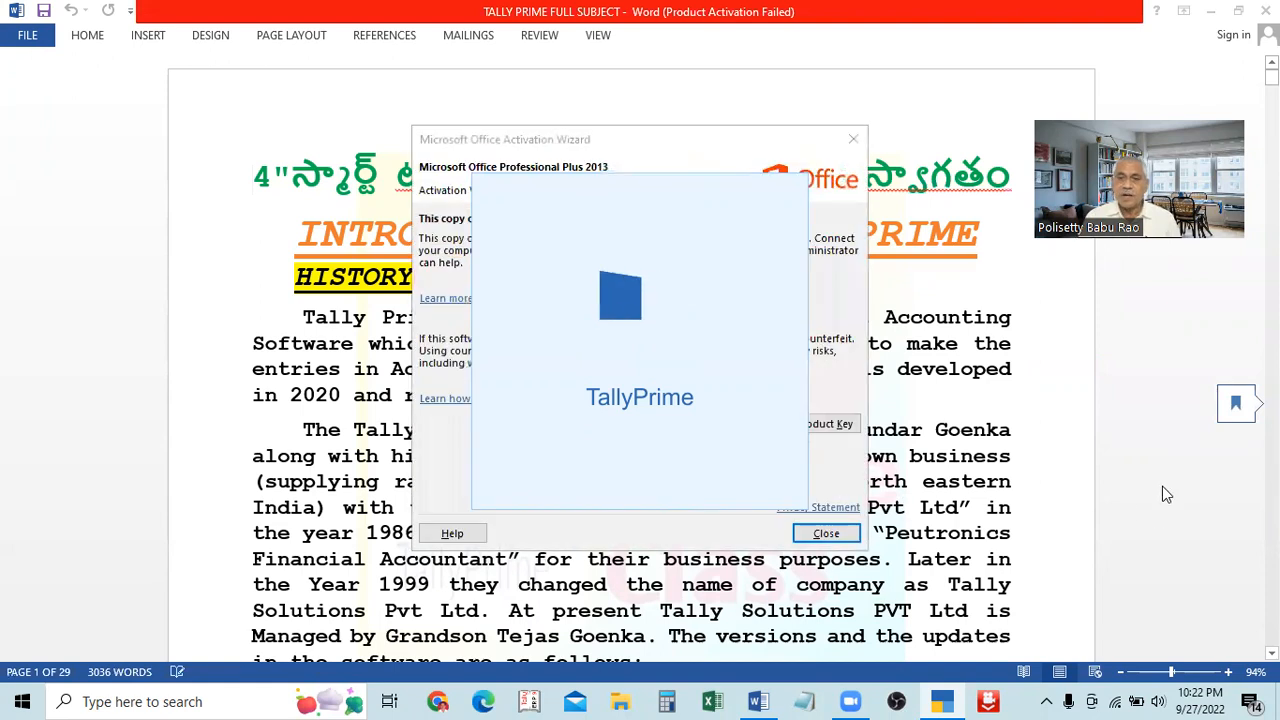
- Dismiss the Office activation wizard and page through the Tally Prime syllabus document to topics 20 and 21
left_click(824, 533)
scroll(836, 568, "down", 20)
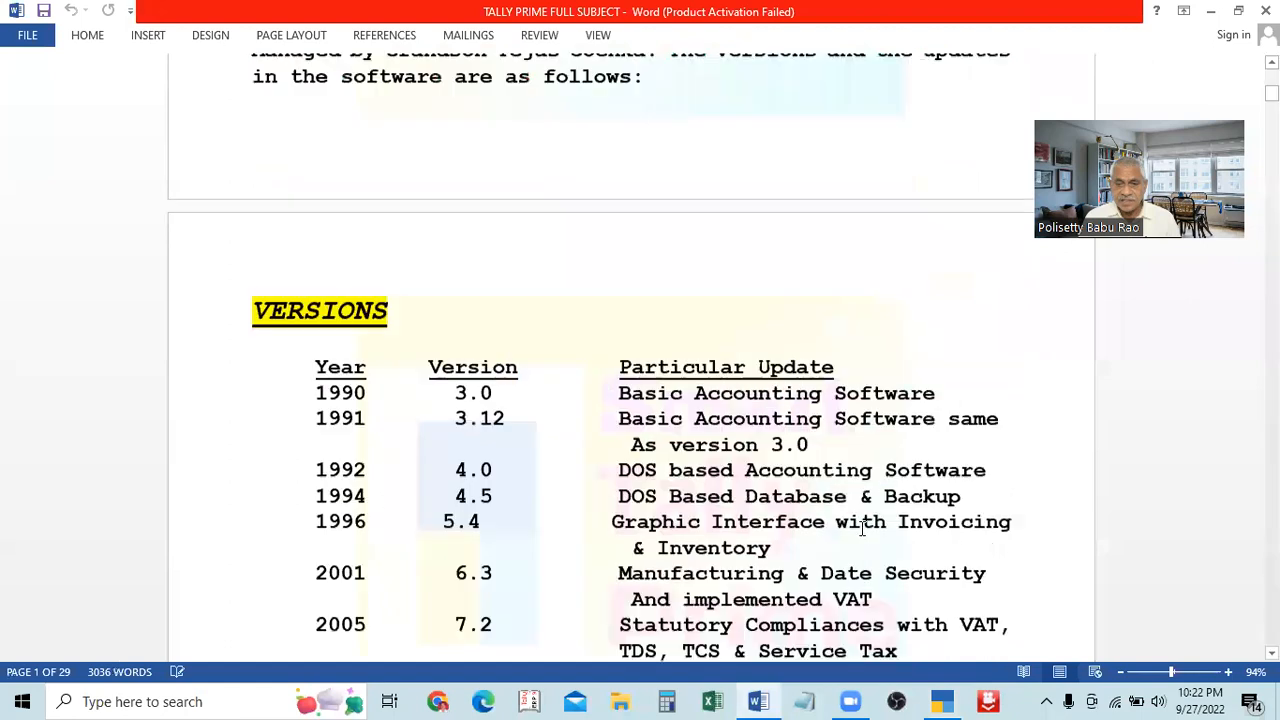
key("Page_Down")
key("Page_Down")
key("Page_Down")
key("Page_Down")
key("Page_Down")
key("Page_Down")
key("Page_Down")
key("Page_Down")
key("Page_Down")
key("Page_Down")
key("Page_Down")
key("Page_Down")
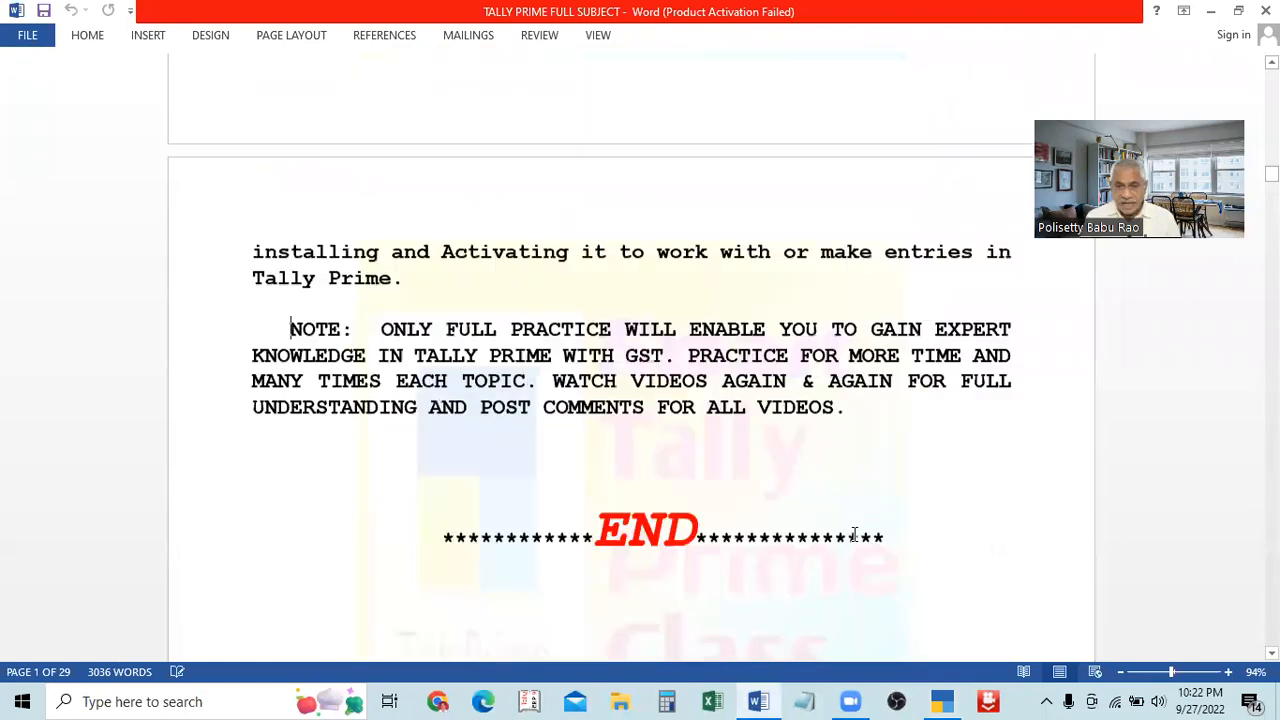
key("Page_Down")
key("Page_Down")
key("Page_Down")
key("Page_Down")
key("Page_Down")
key("Page_Down")
key("Page_Down")
key("Page_Down")
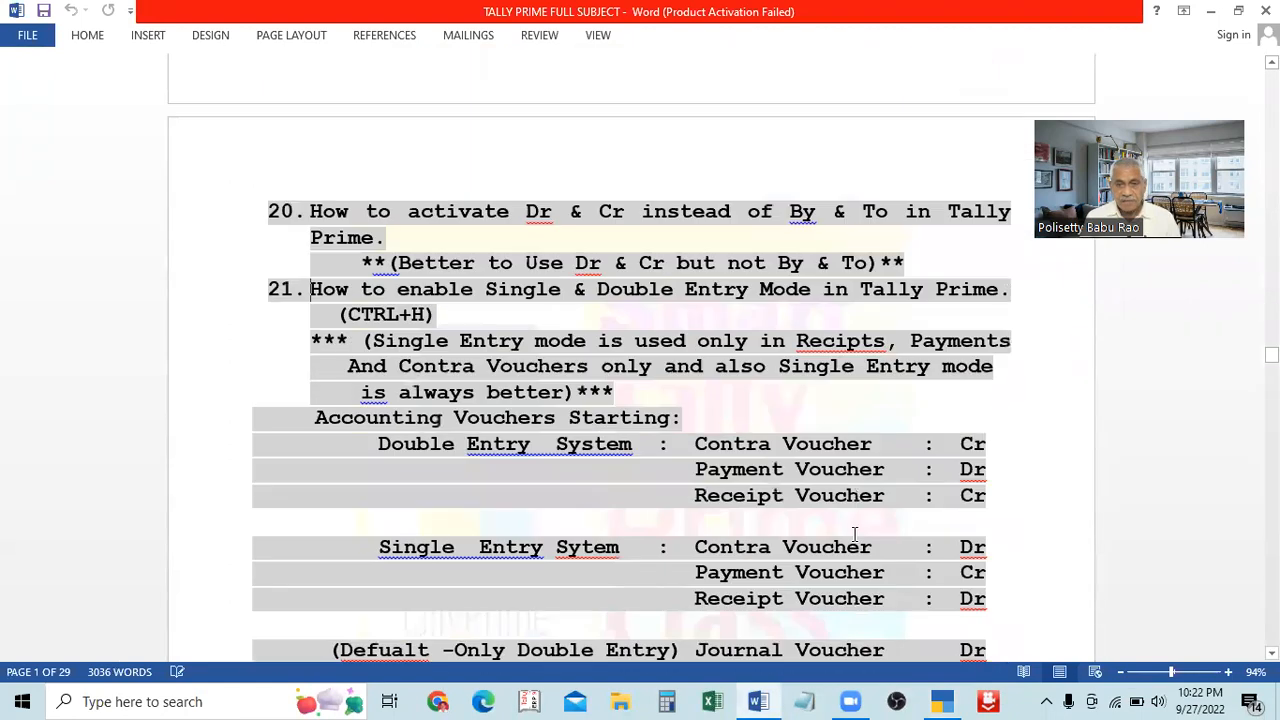
- Review the syllabus notes on Dr/Cr and single or double entry mode, and select "Receipt Voucher" in topic 22
scroll(848, 533, "down", 1)
scroll(830, 536, "up", 2)
scroll(830, 536, "up", 12)
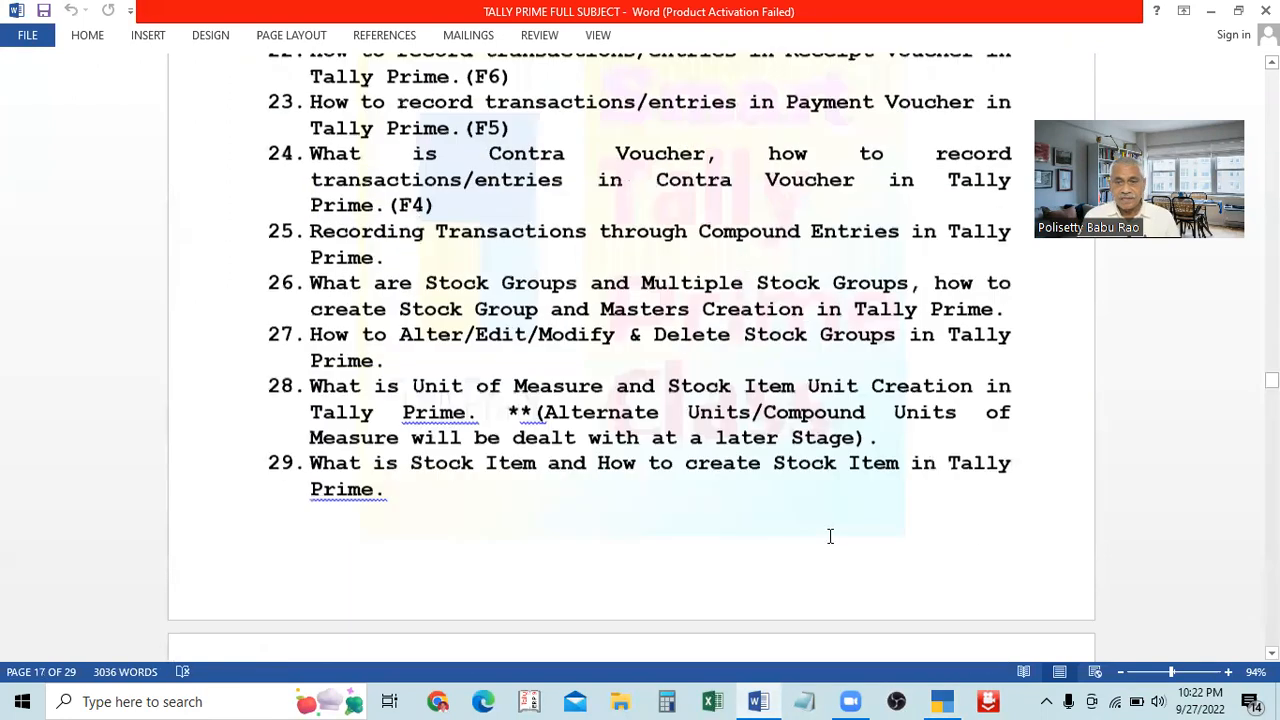
scroll(802, 498, "up", 3)
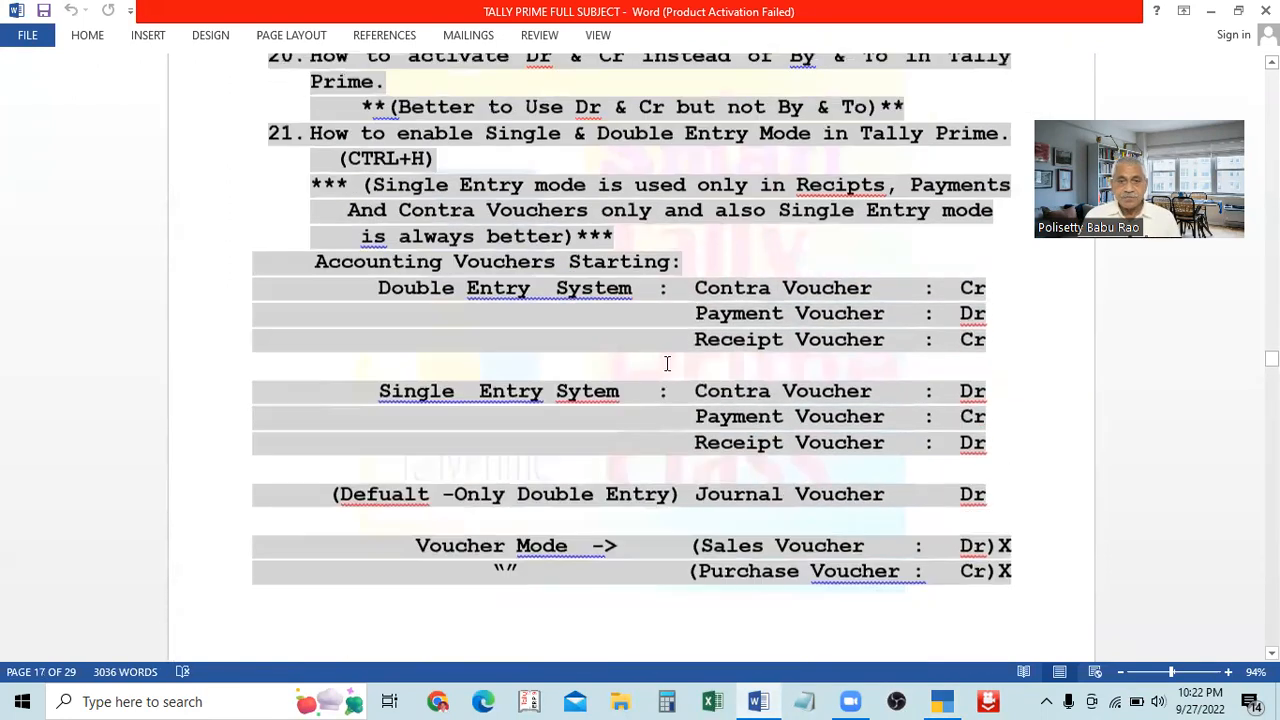
scroll(875, 399, "down", 2)
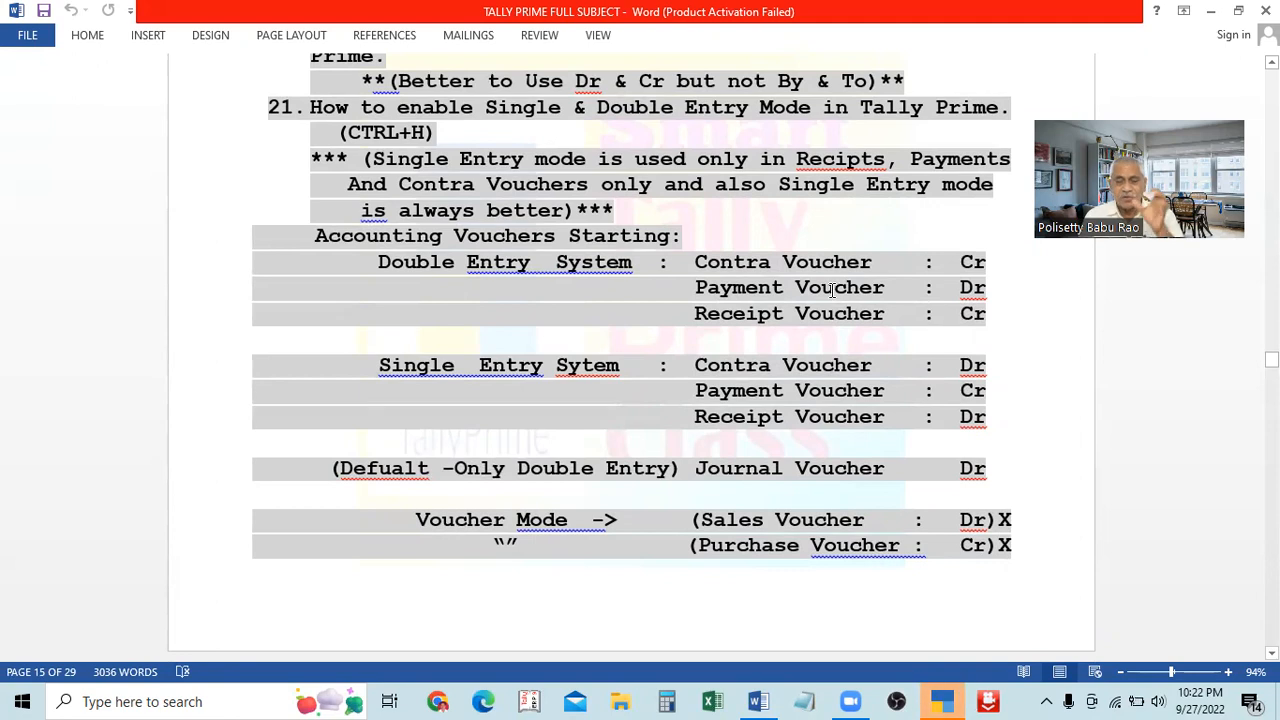
scroll(563, 318, "up", 2)
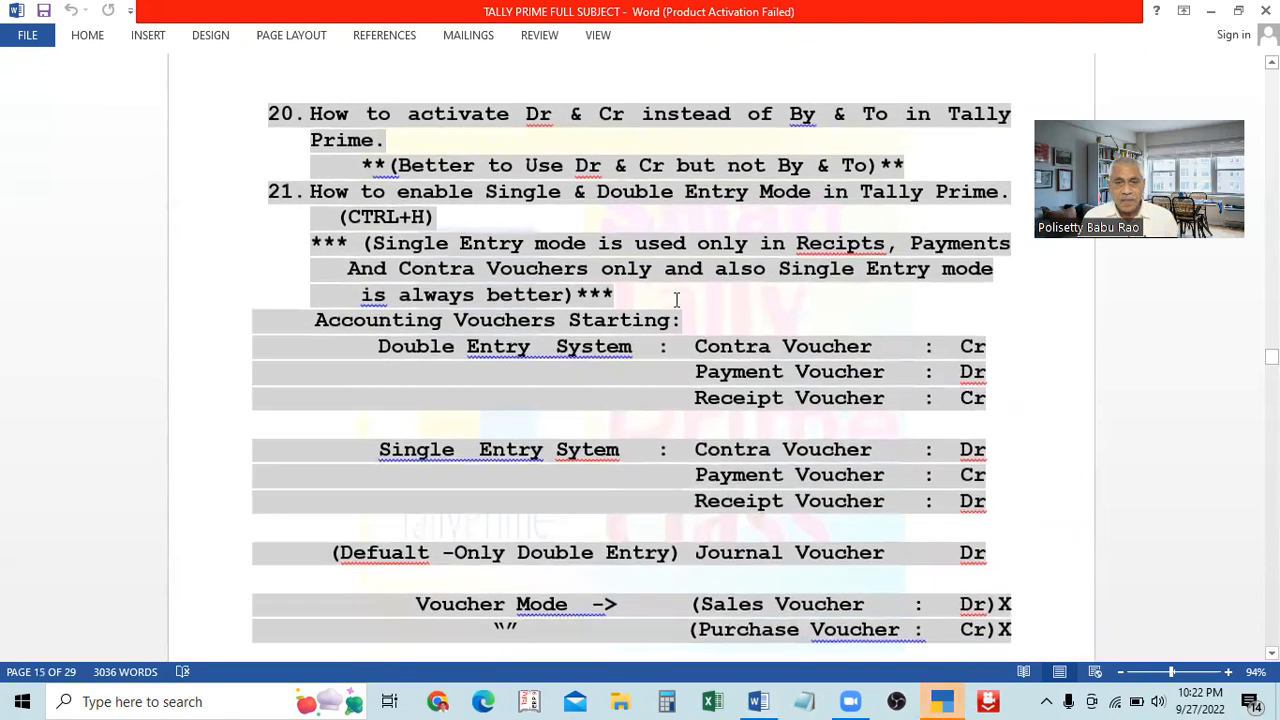
scroll(727, 178, "up", 1)
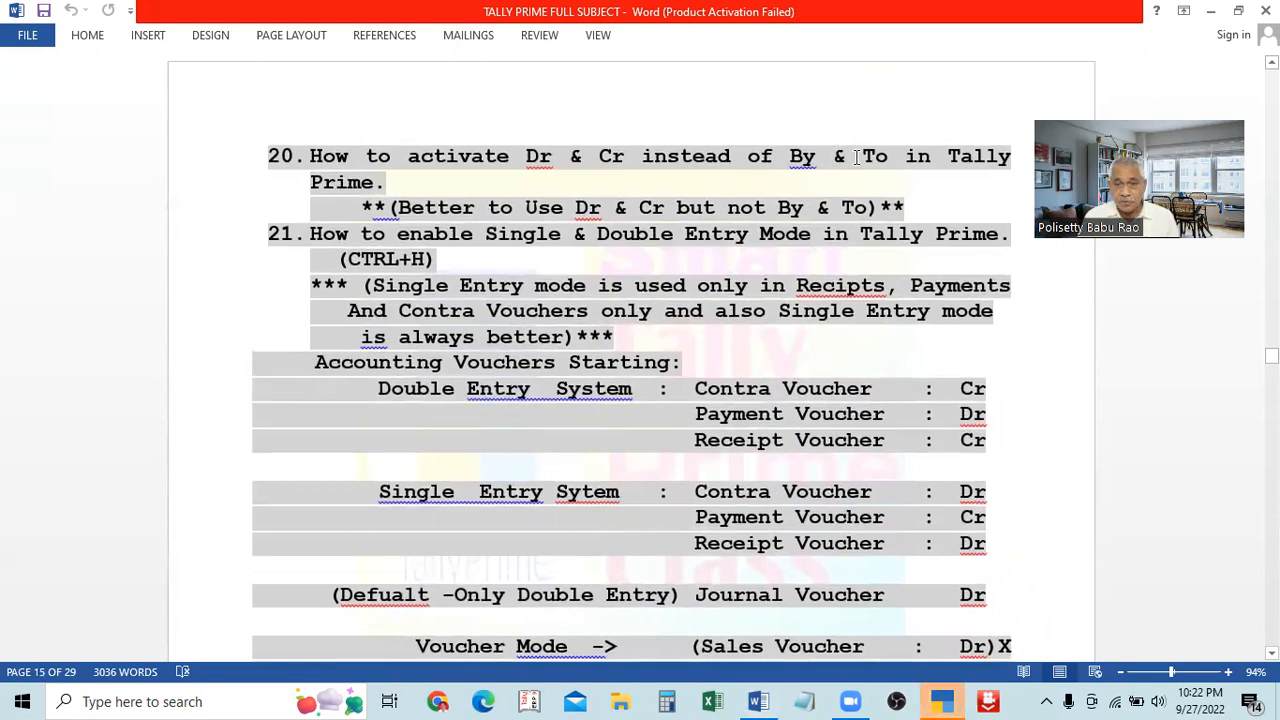
scroll(856, 157, "down", 1)
scroll(908, 253, "down", 13)
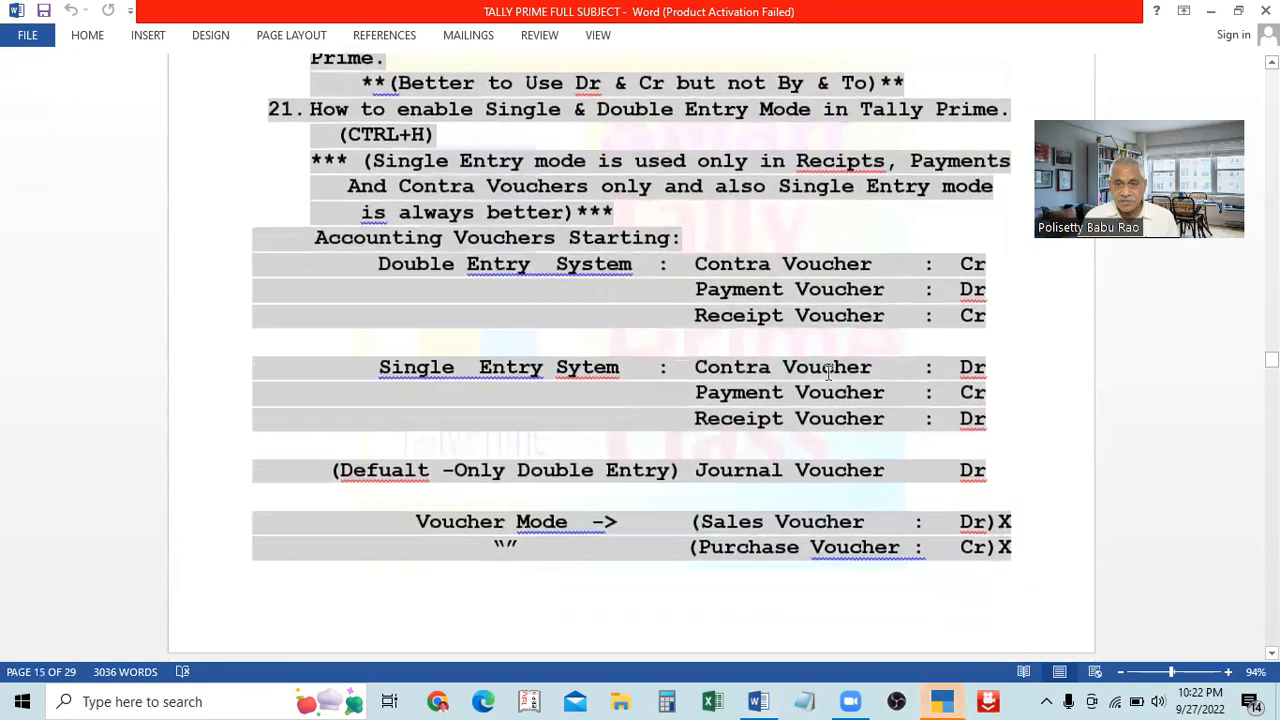
scroll(828, 376, "up", 2)
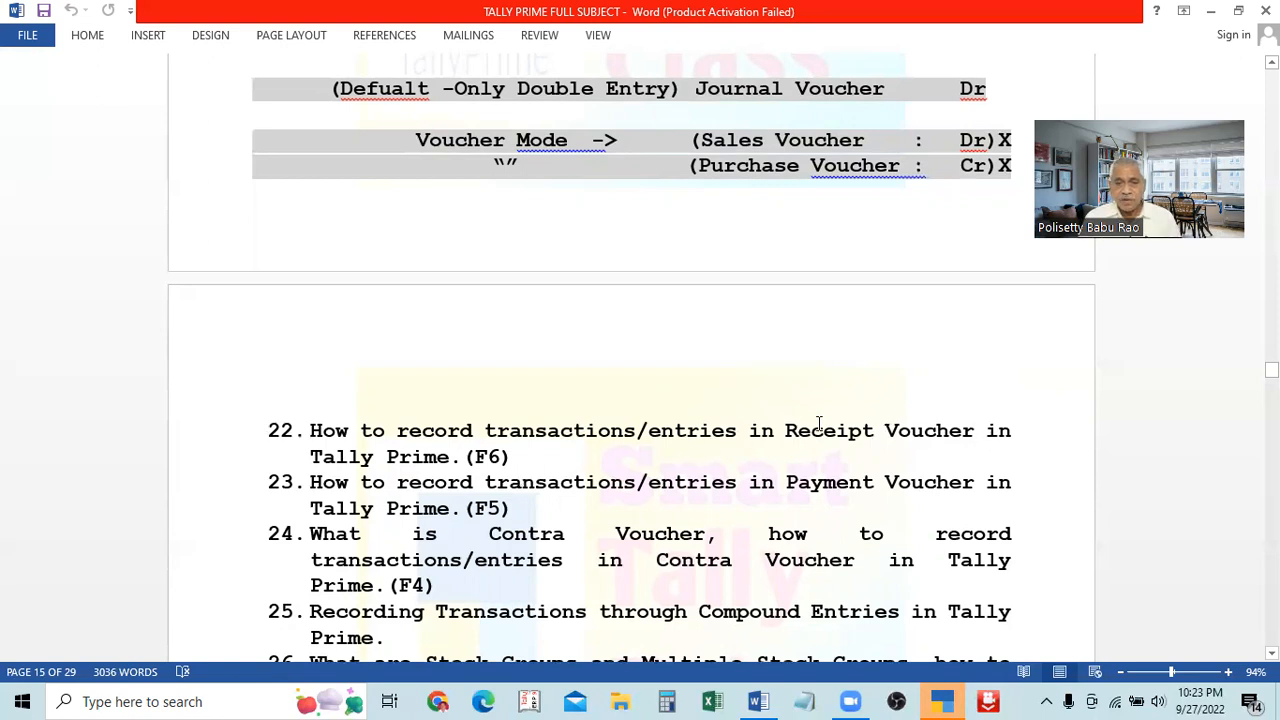
left_click_drag(786, 432, 966, 424)
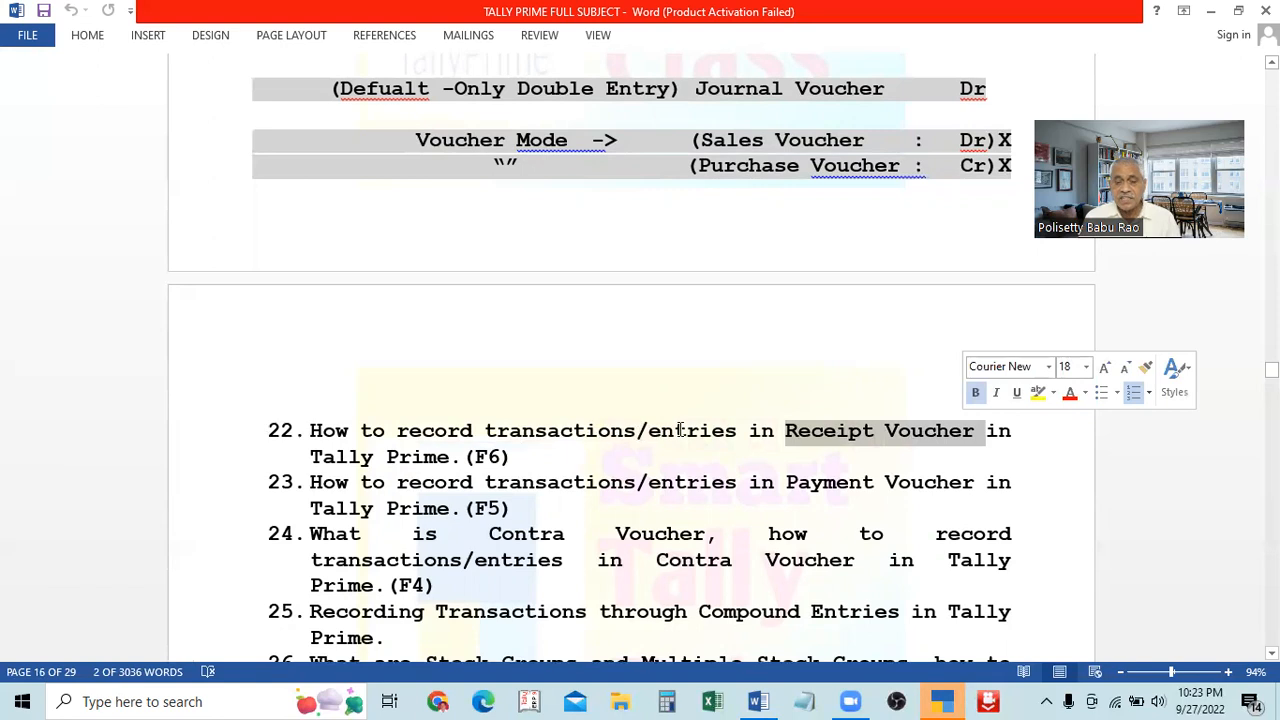
- Switch to TallyPrime, continue in Educational Mode and open the company Sri Venkateswara Enterprises
left_click(942, 701)
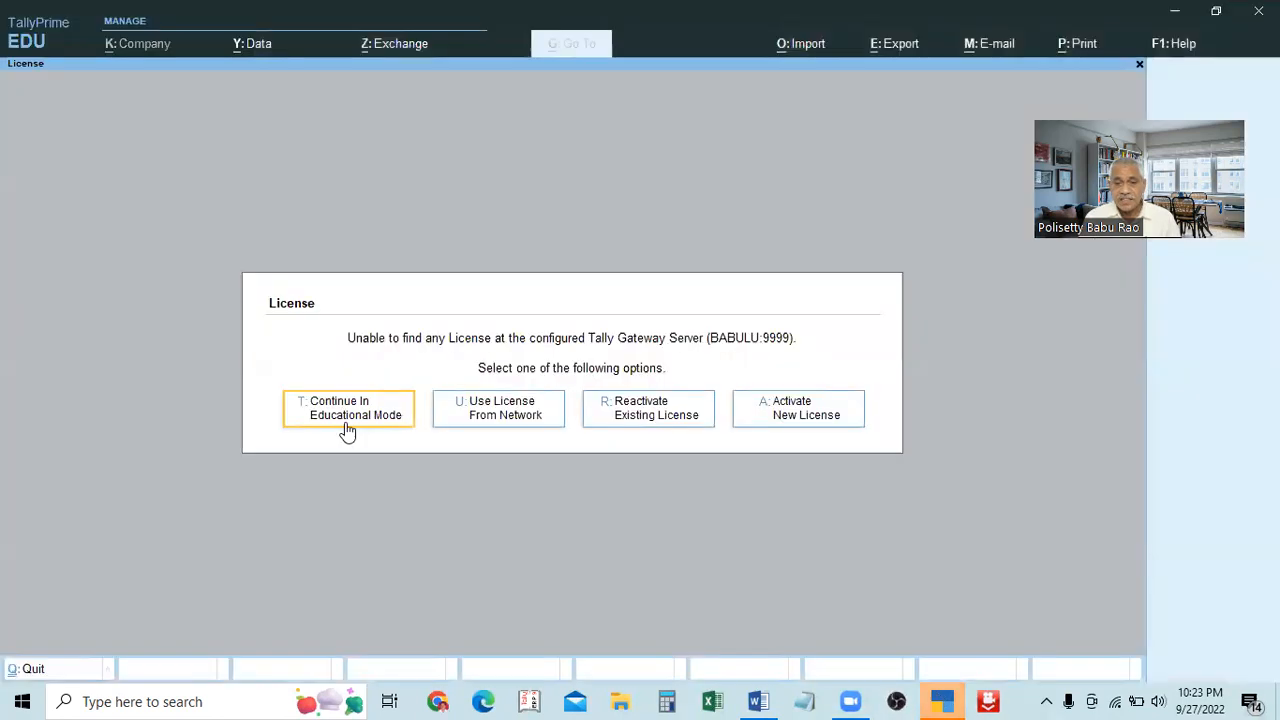
left_click(350, 415)
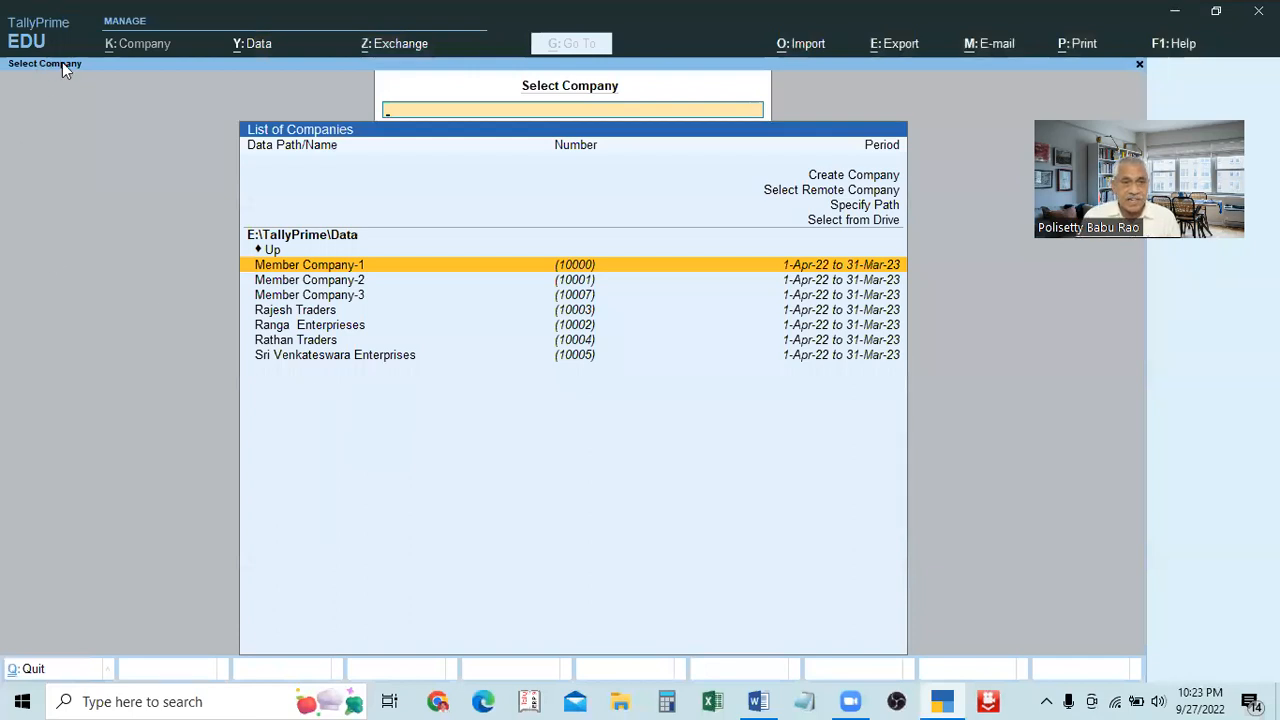
left_click(576, 362)
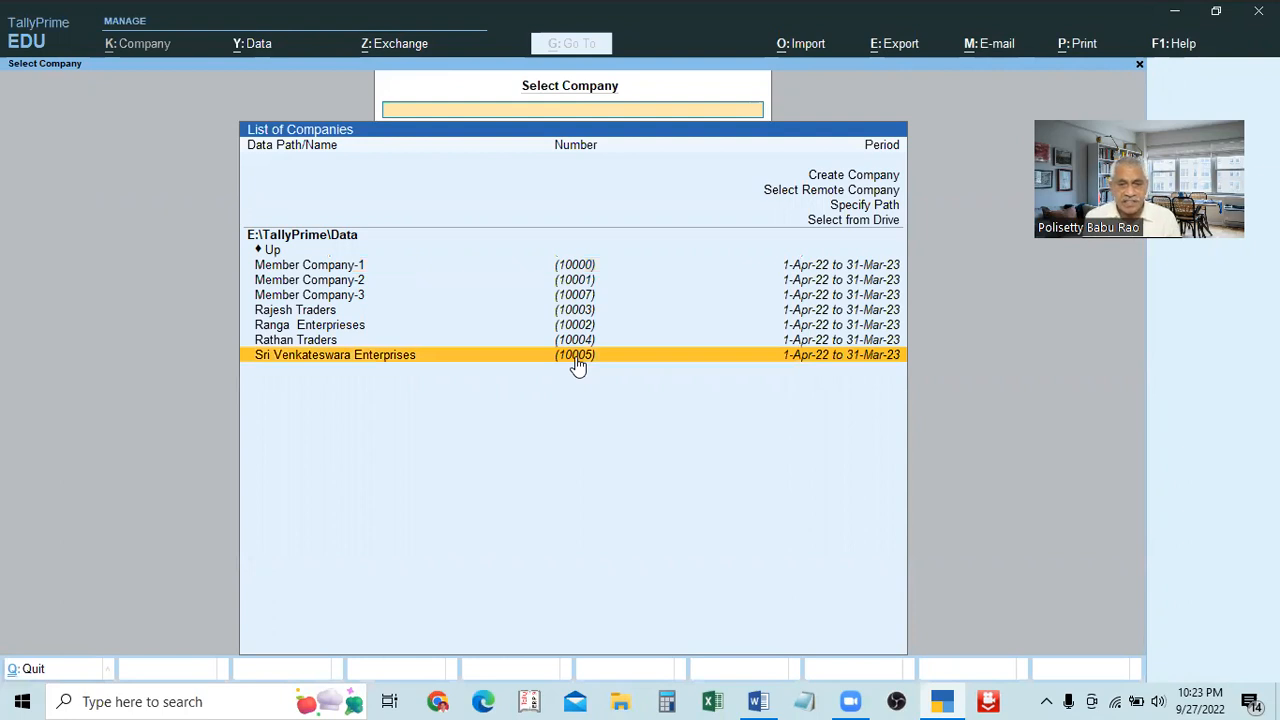
left_click(578, 362)
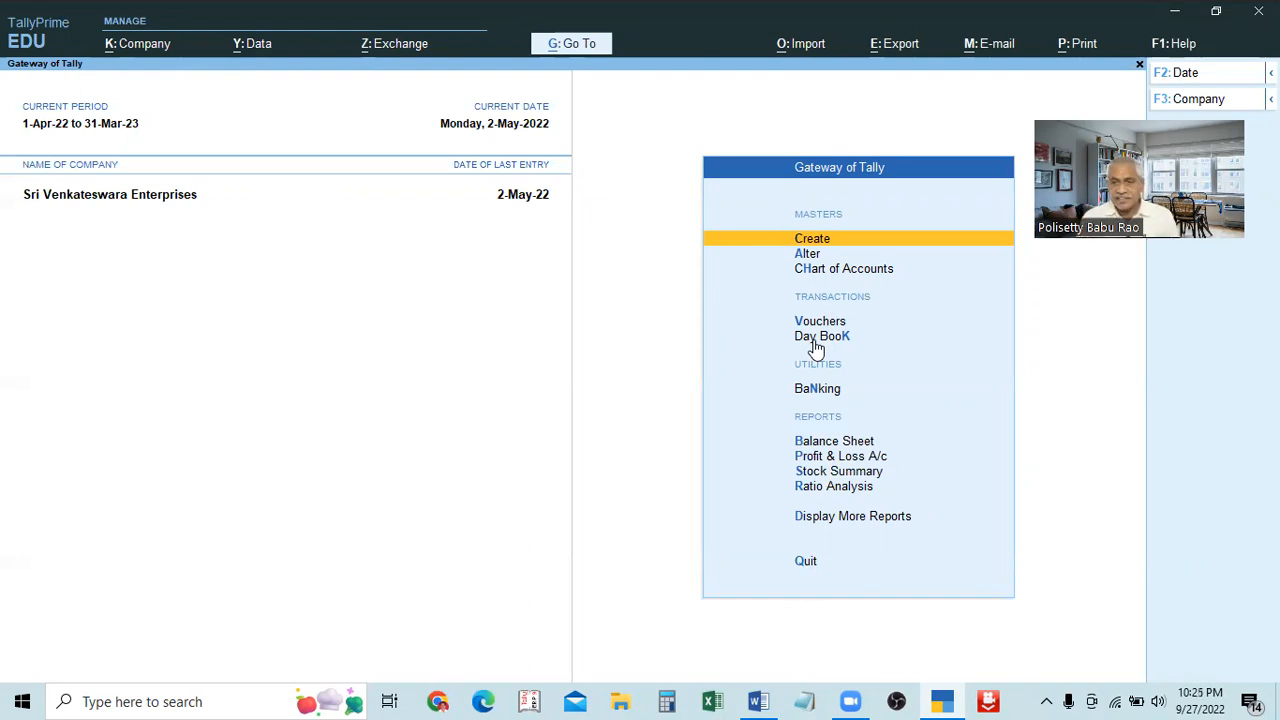
- View the company's Day Book and return to the Gateway of Tally
left_click(822, 345)
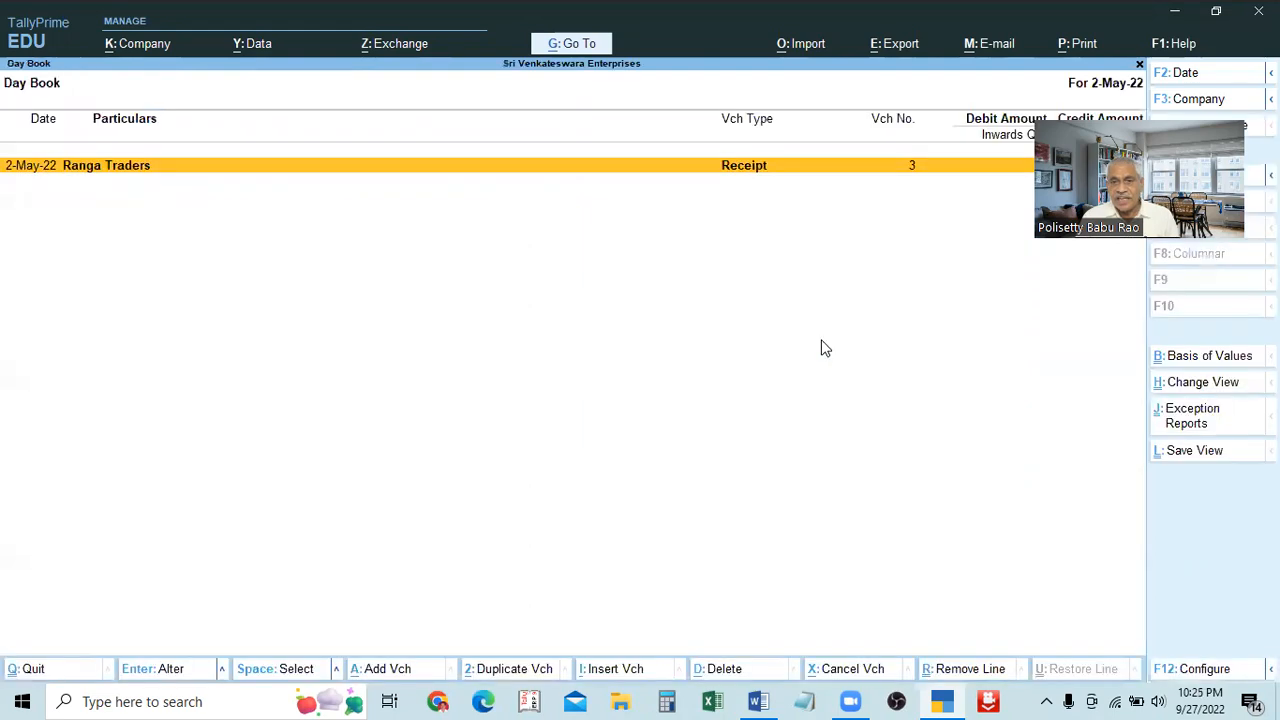
key("Escape")
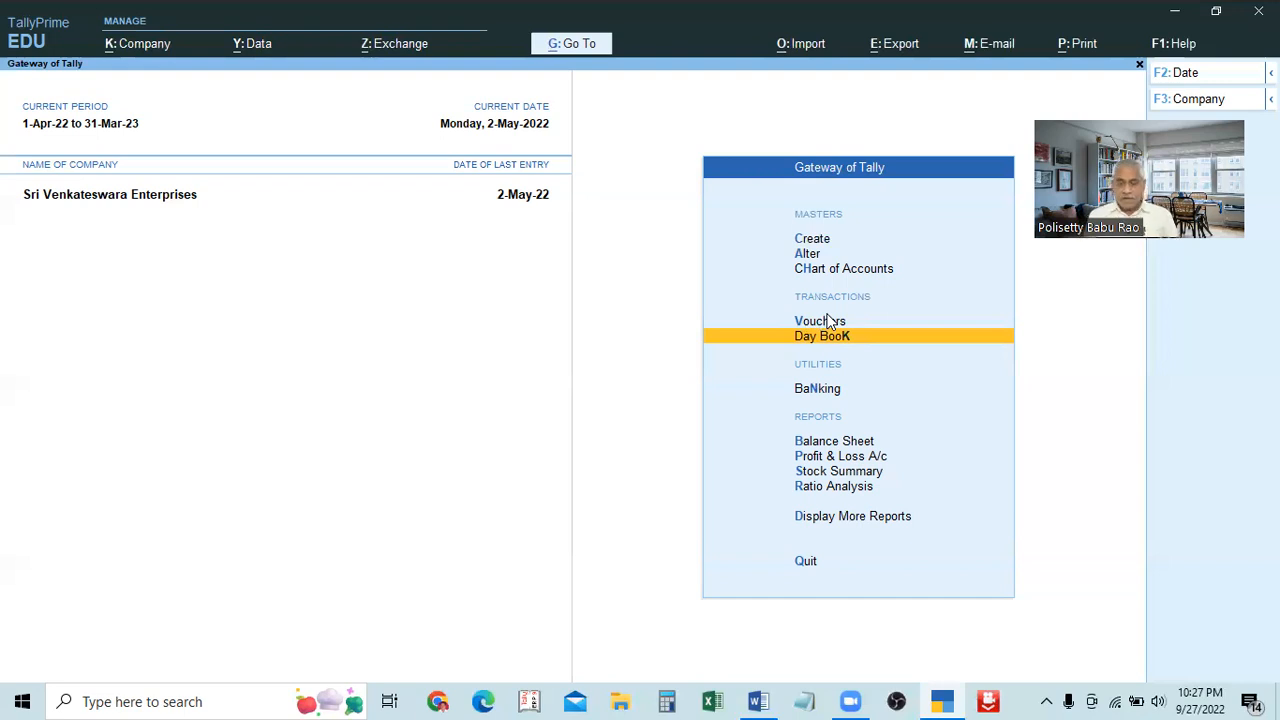
left_click(821, 322)
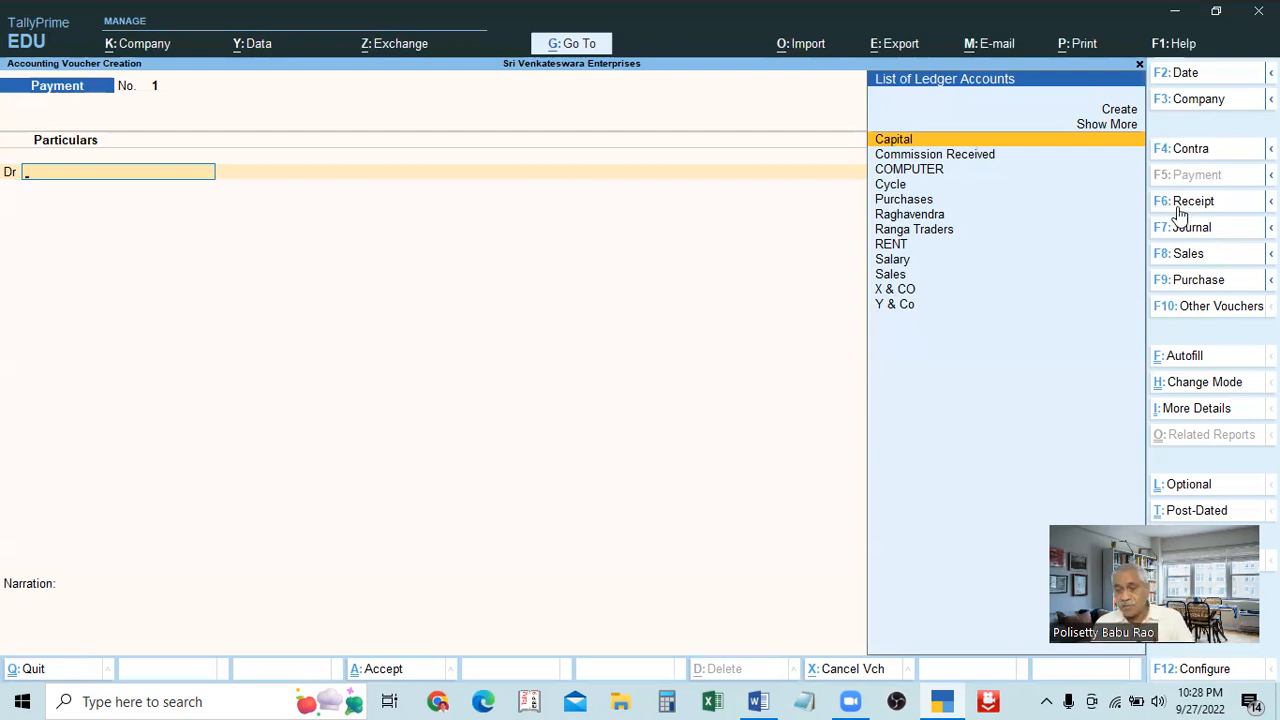
left_click(1180, 205)
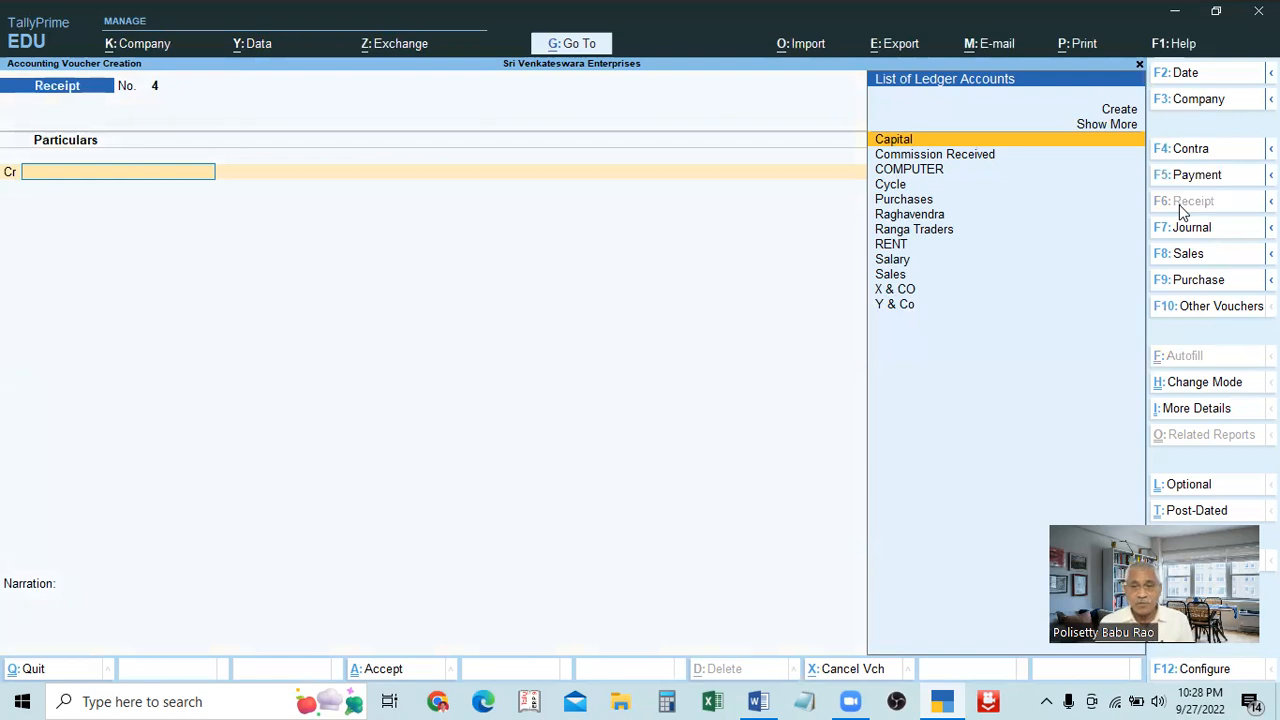
key("Escape")
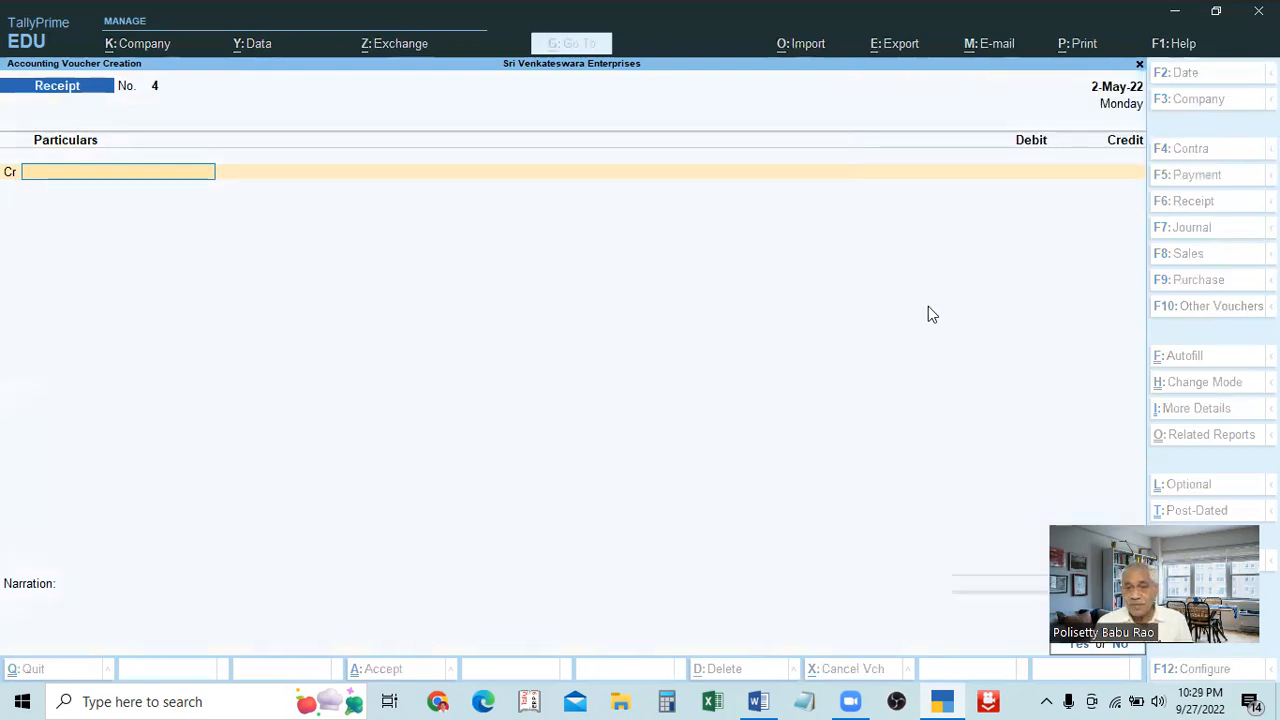
key("y")
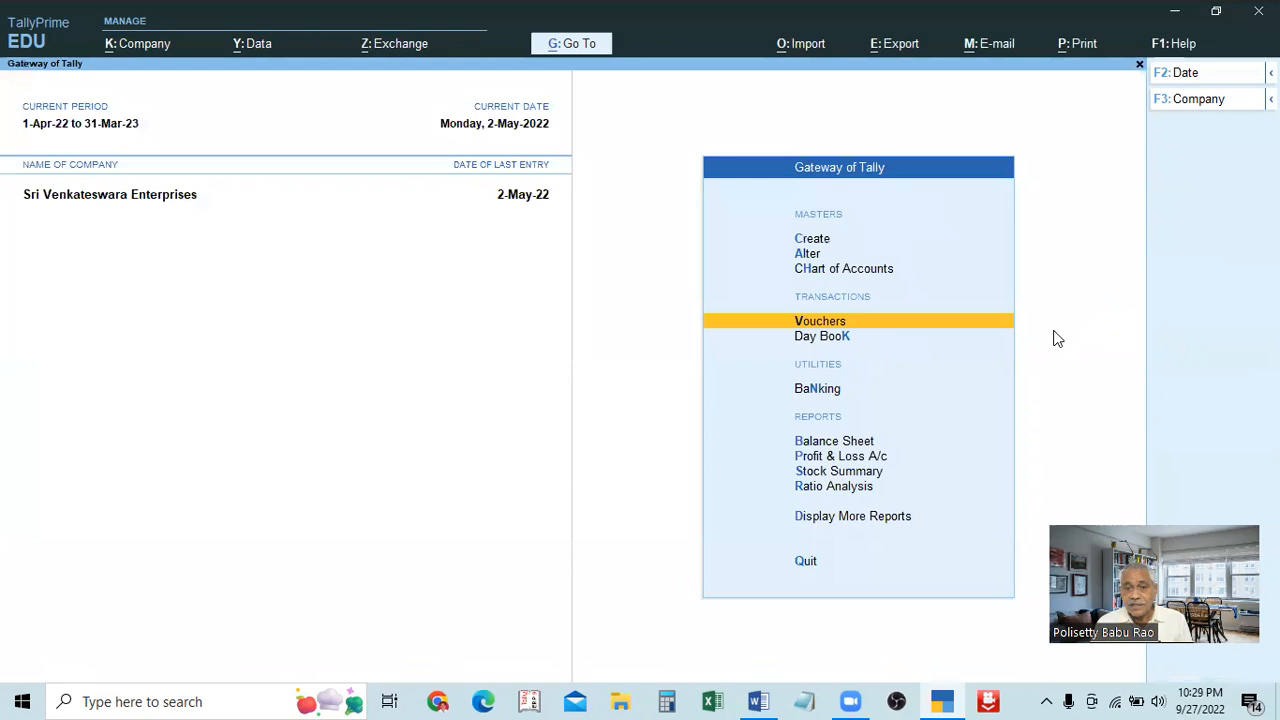
- Start a new Receipt voucher and set its voucher date to 1.4
key("Return")
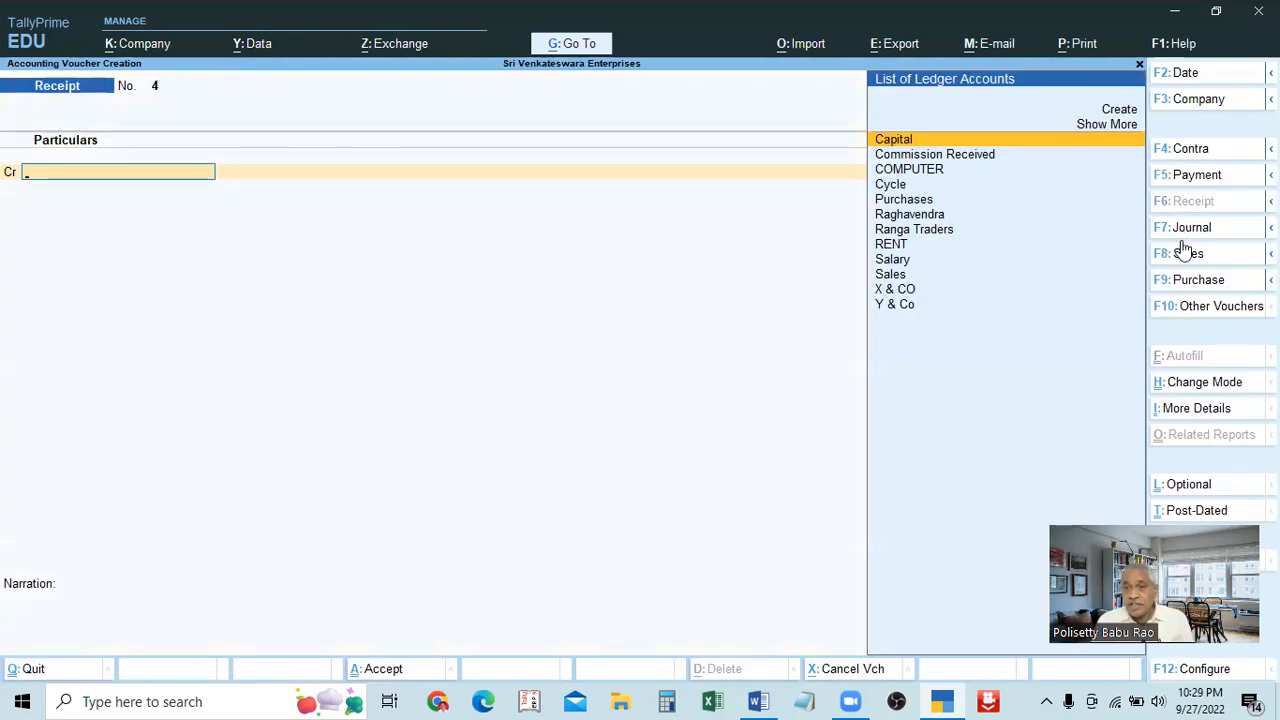
left_click(1194, 174)
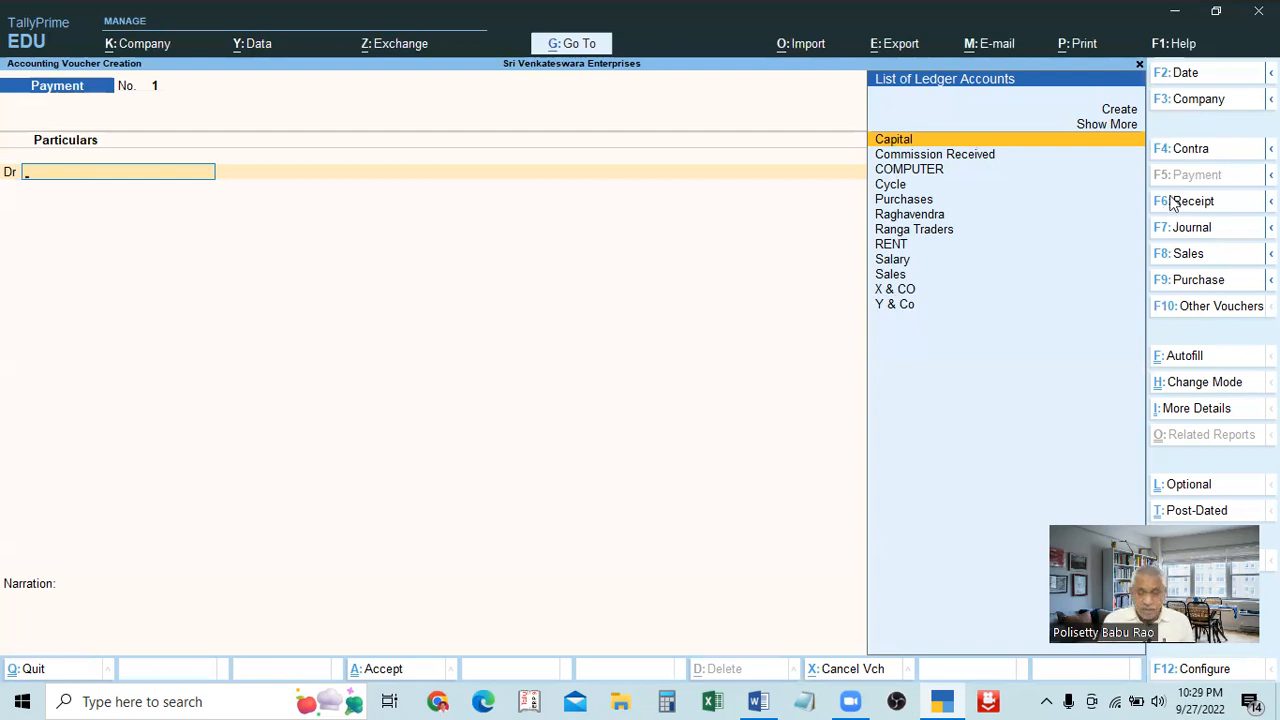
left_click(1178, 201)
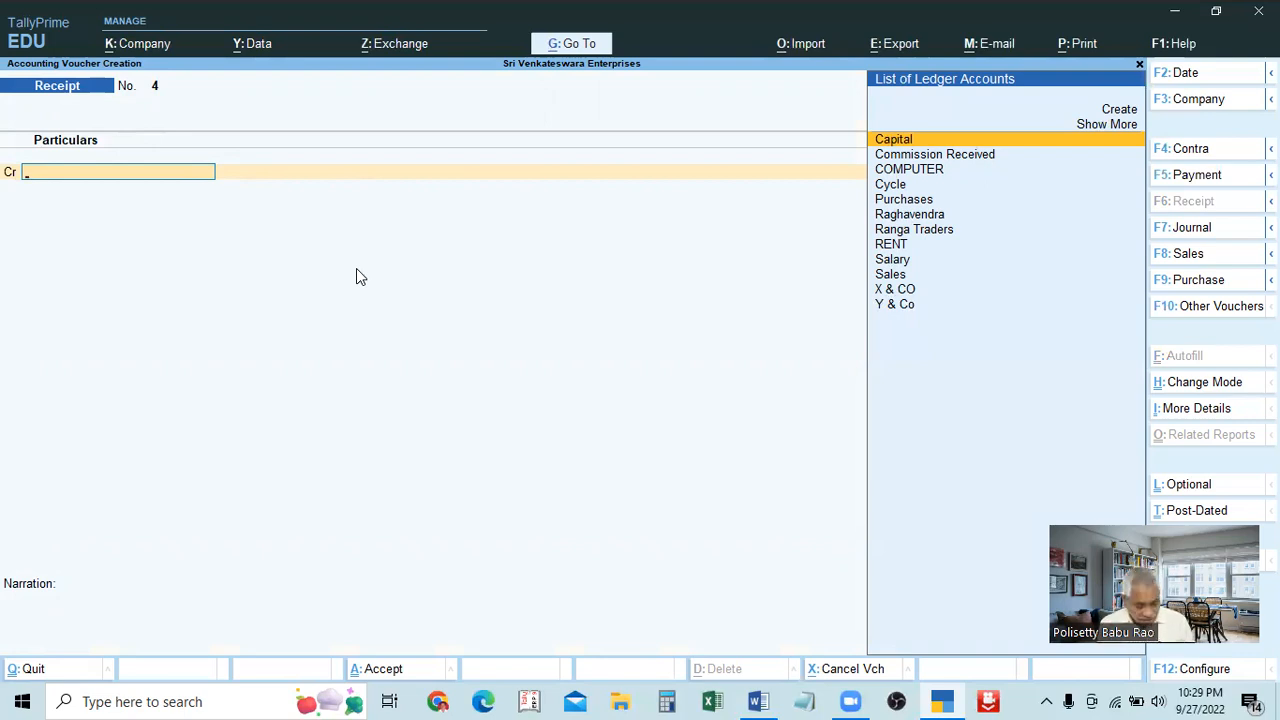
key("F2")
type("1")
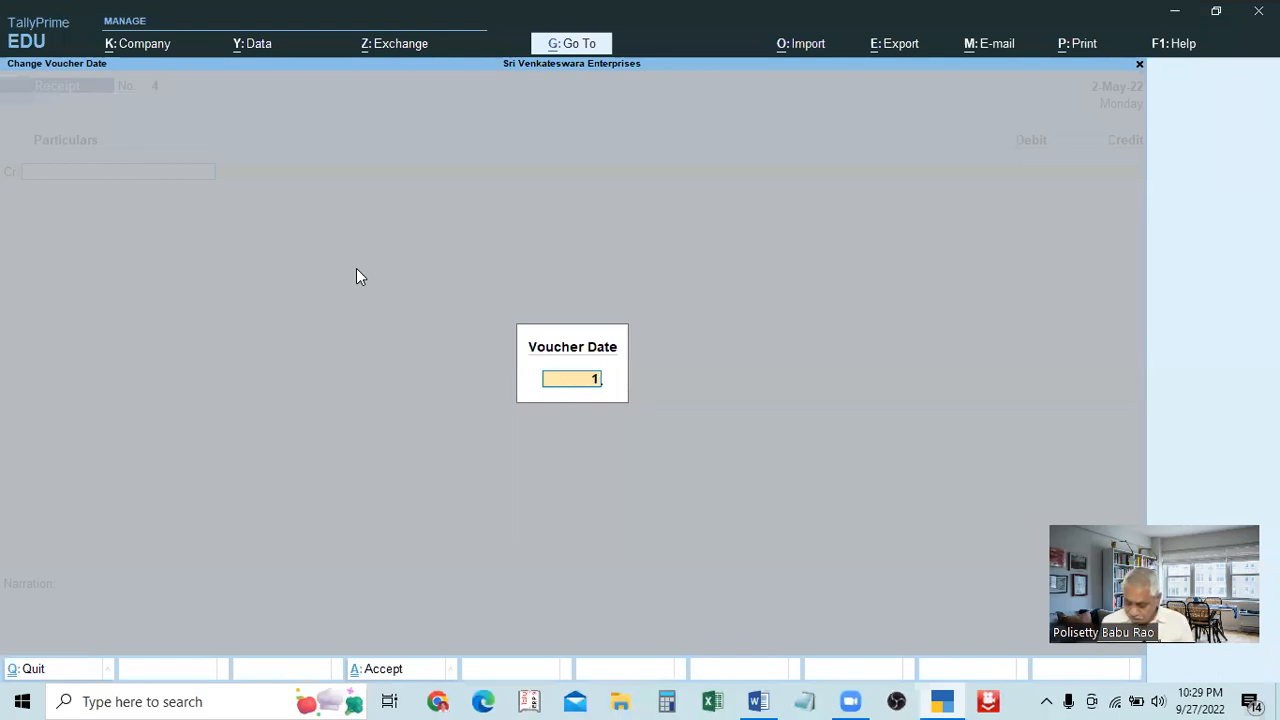
type(".4")
key("Return")
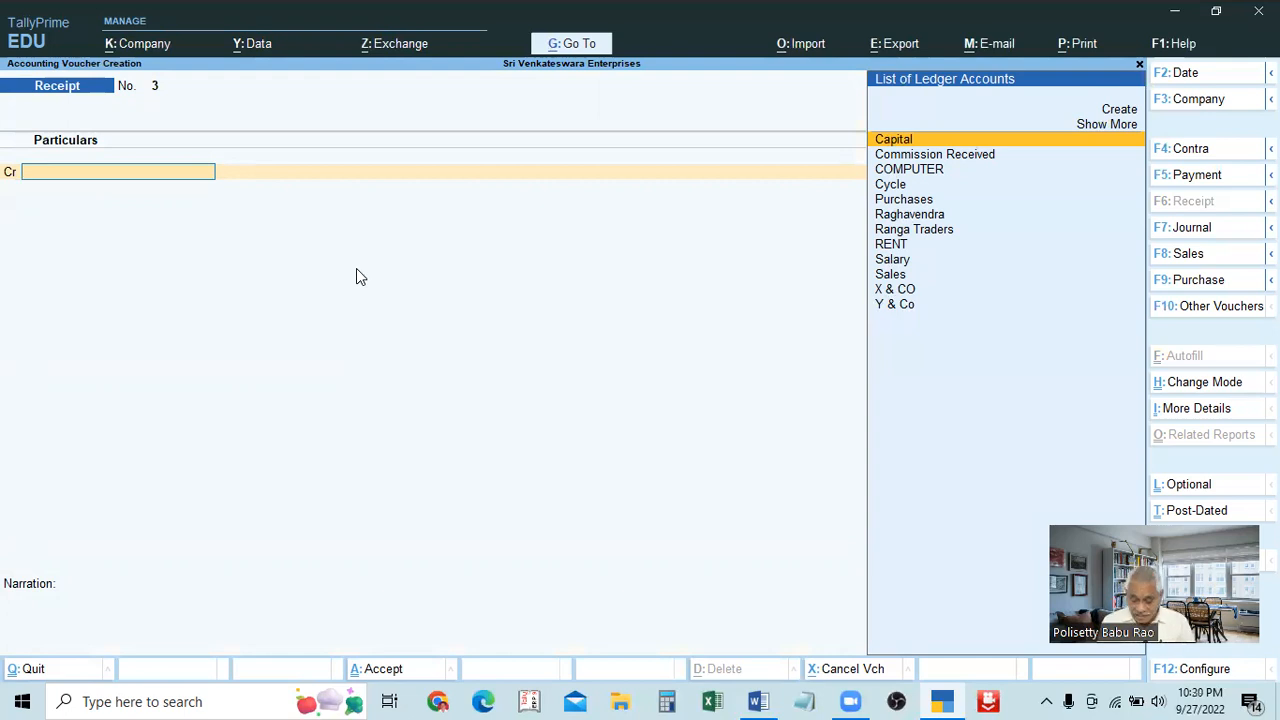
- Choose Capital as the credit ledger in the Receipt voucher
key("Escape")
key("Return")
key("Return")
key("Return")
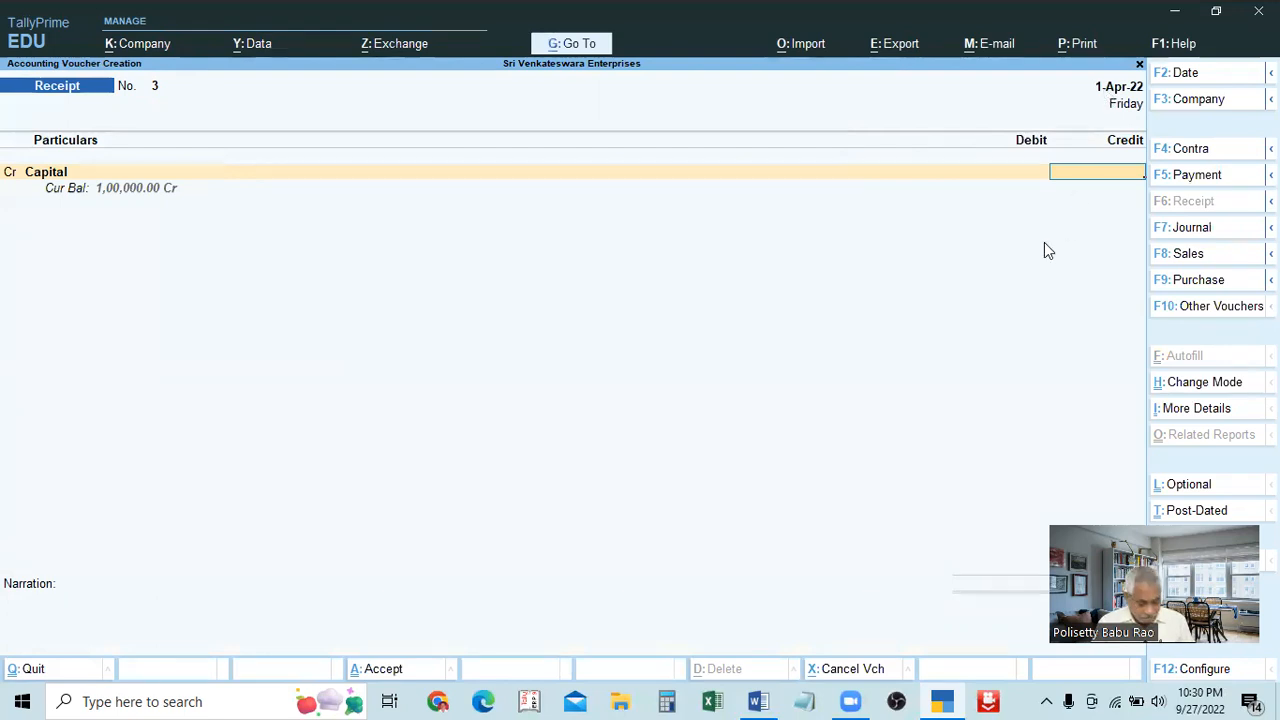
- Set Show more configurations to Yes in the voucher configuration and save it
key("F12")
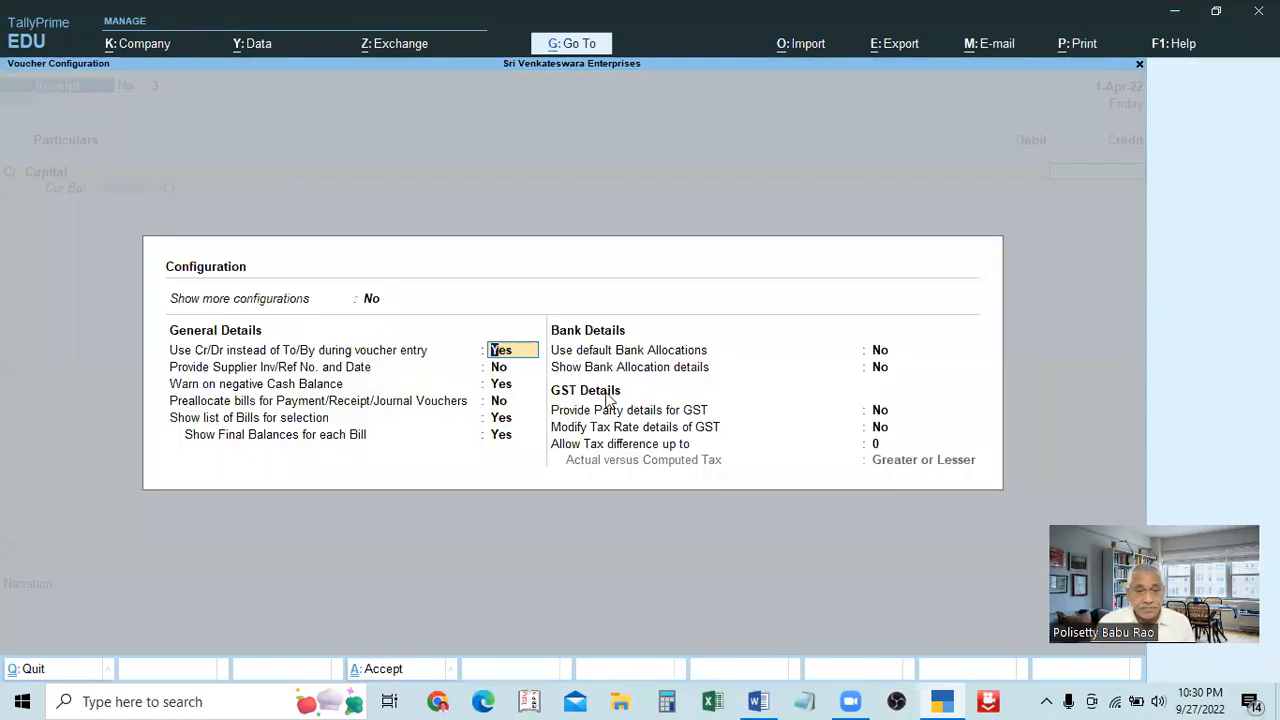
left_click(378, 302)
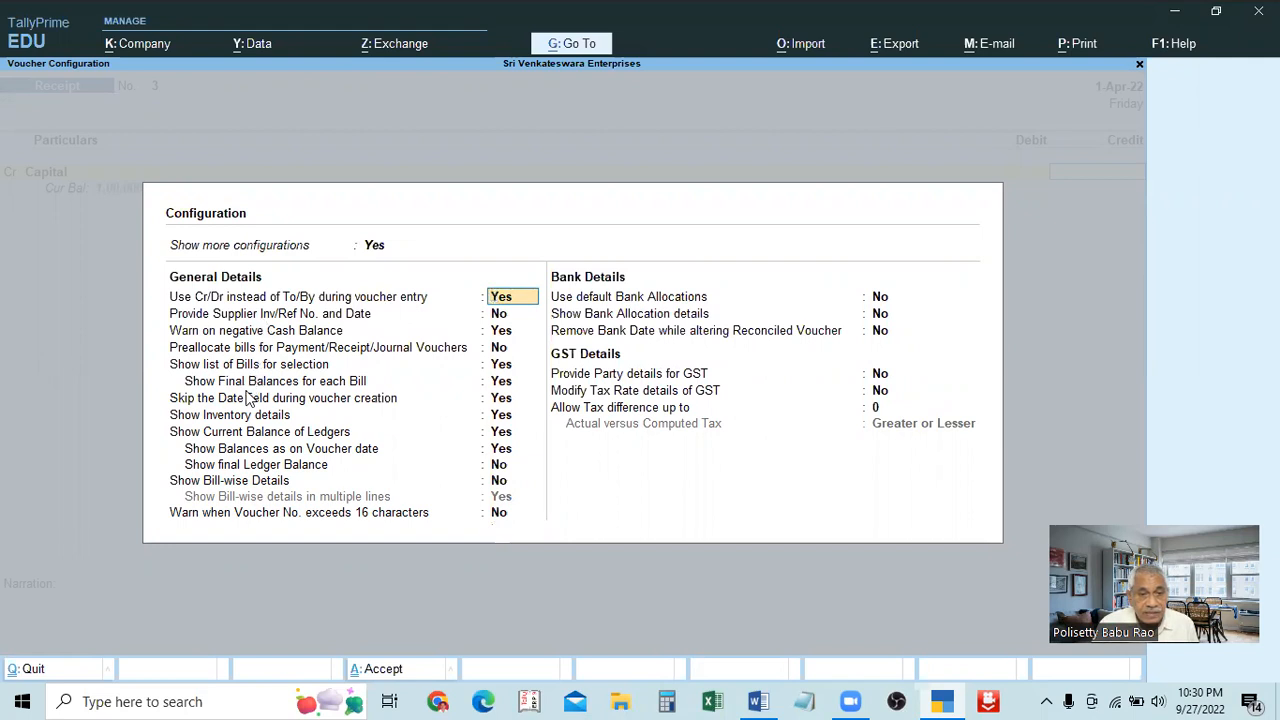
left_click(496, 405)
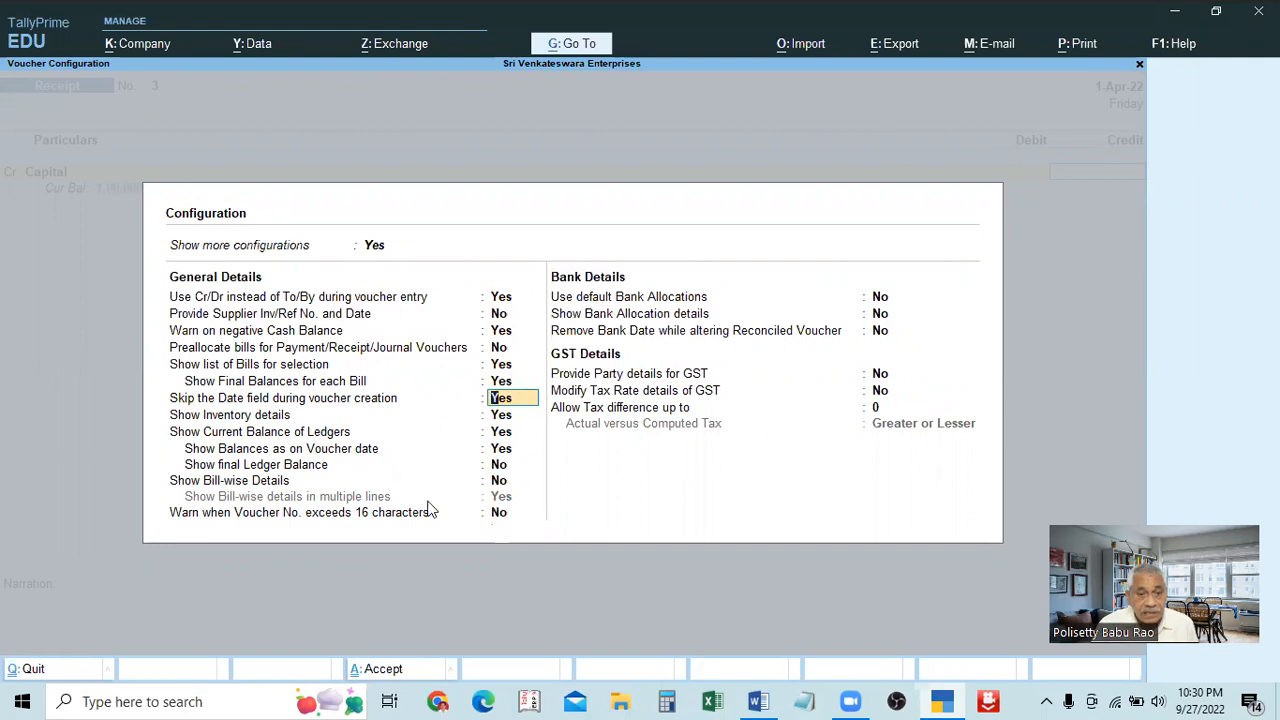
key("Return")
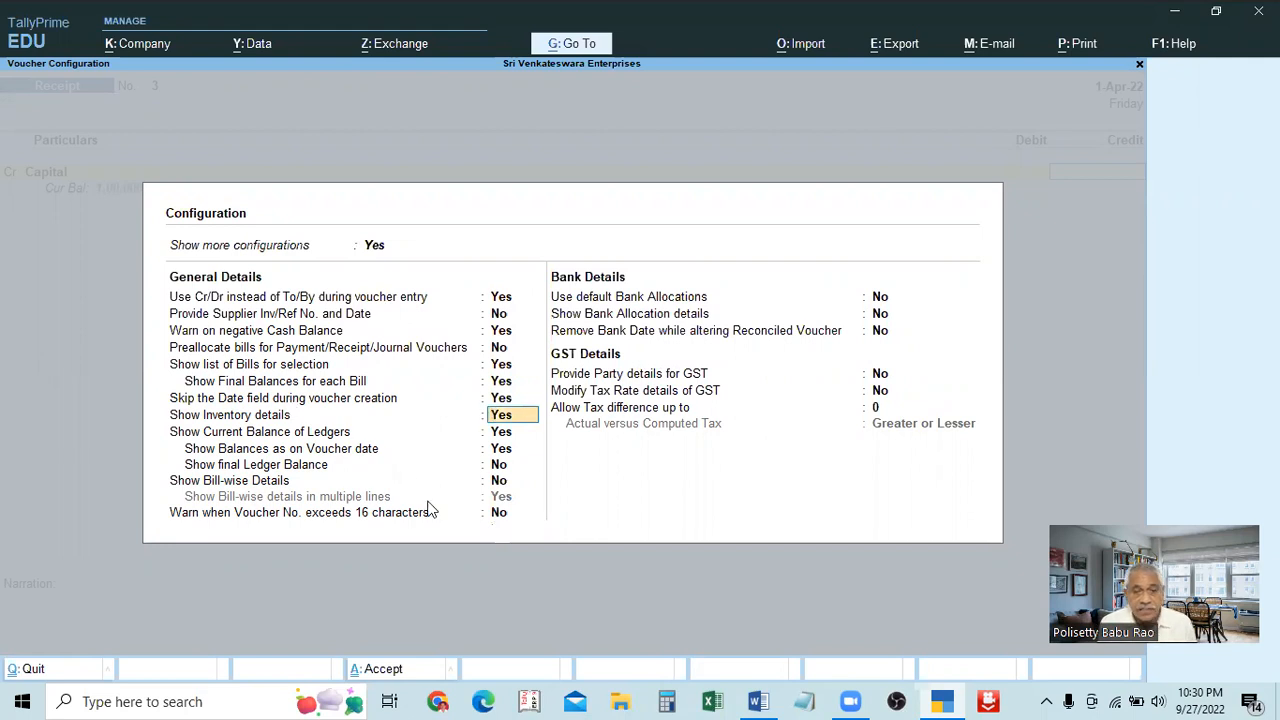
key("ctrl+a")
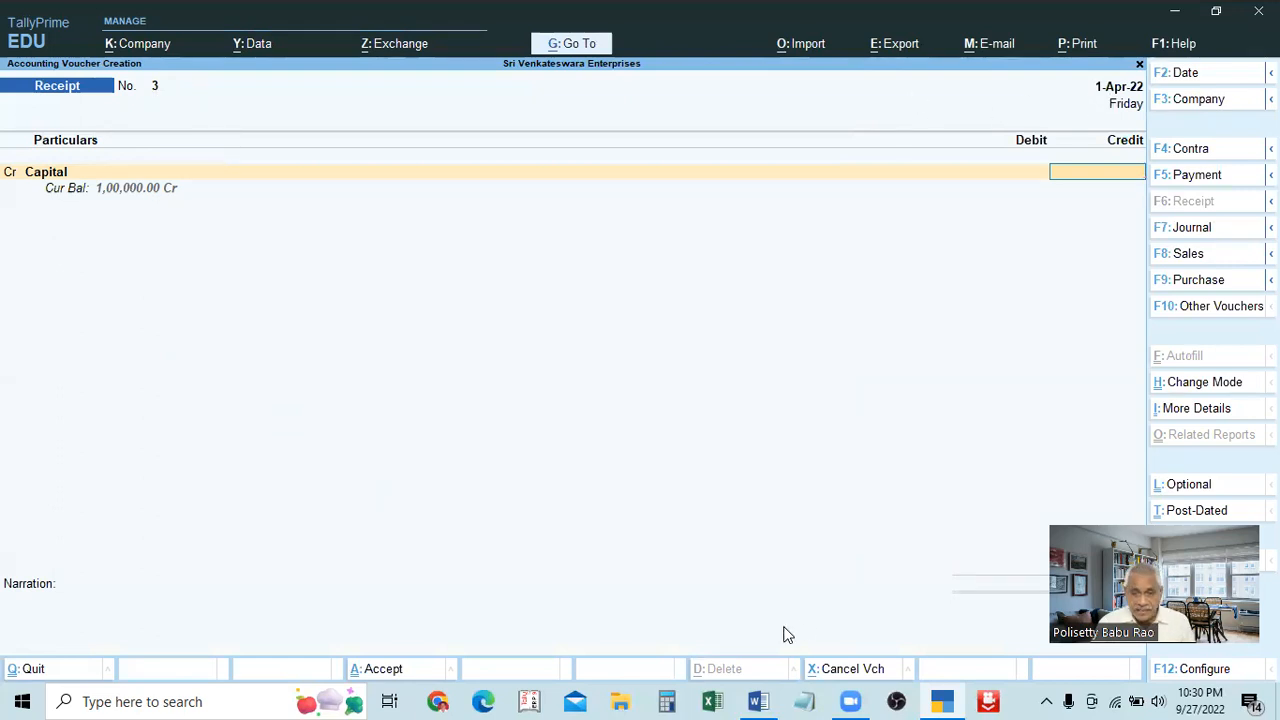
- Set Skip the Date field during voucher creation to No in the voucher configuration and save it
key("F12")
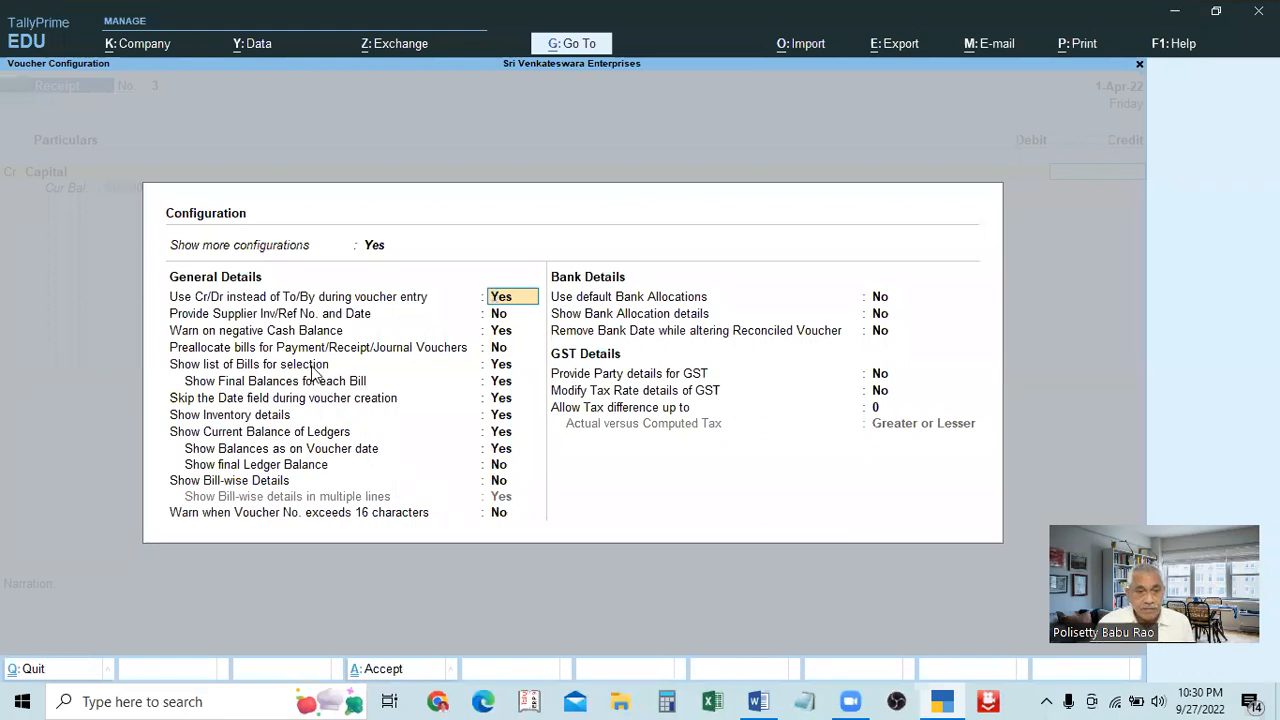
left_click(498, 398)
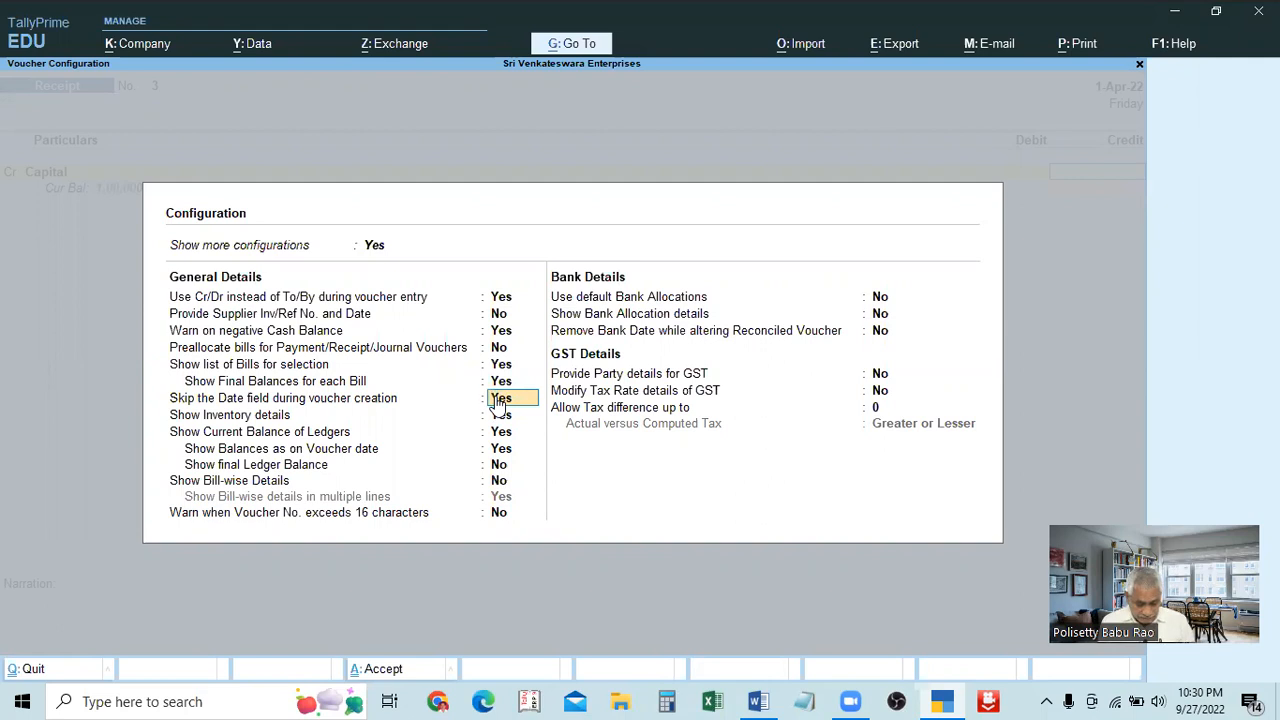
key("n")
key("ctrl+a")
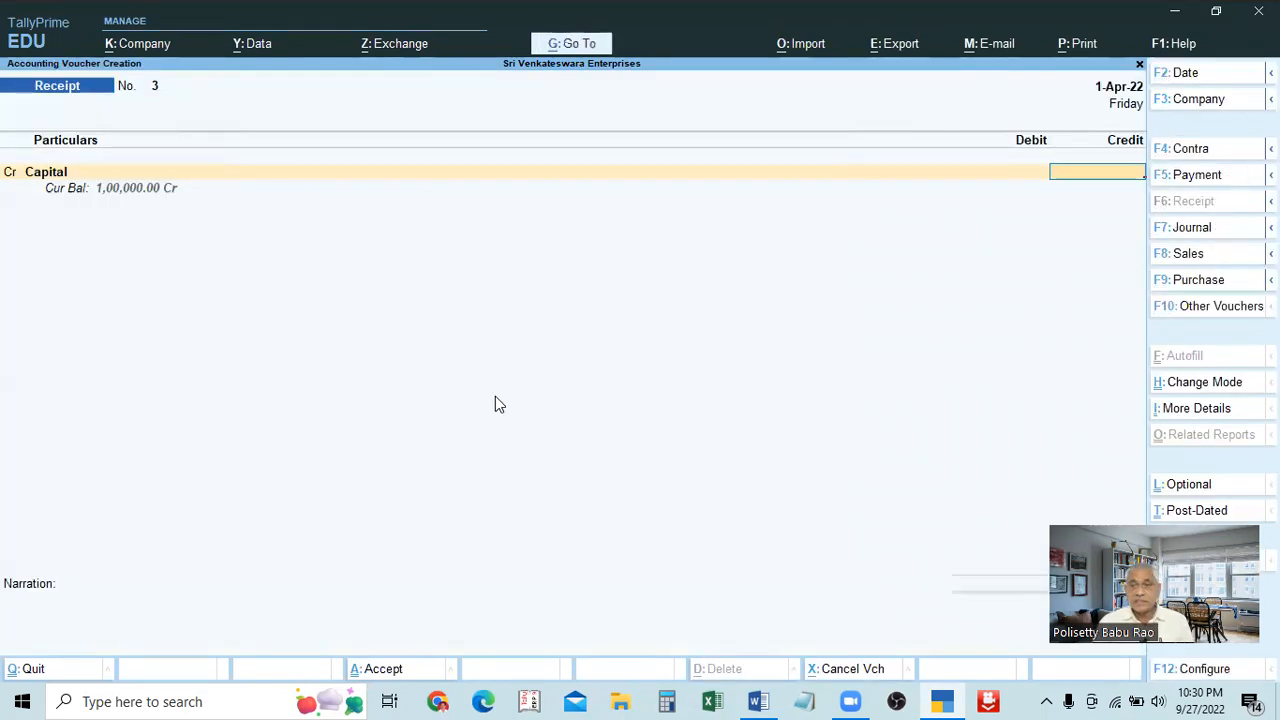
- Discard the Capital entry and restart the Receipt voucher, keeping 1-Apr-22 as its date
key("Escape")
key("Return")
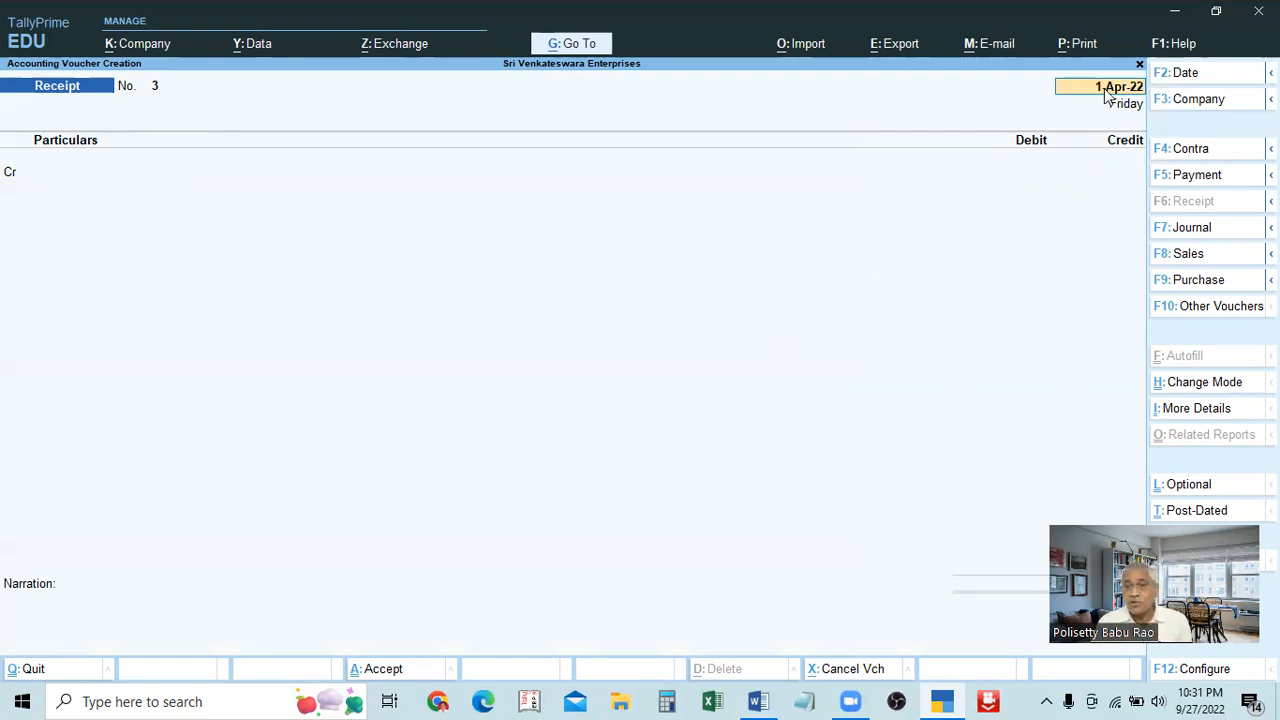
key("Return")
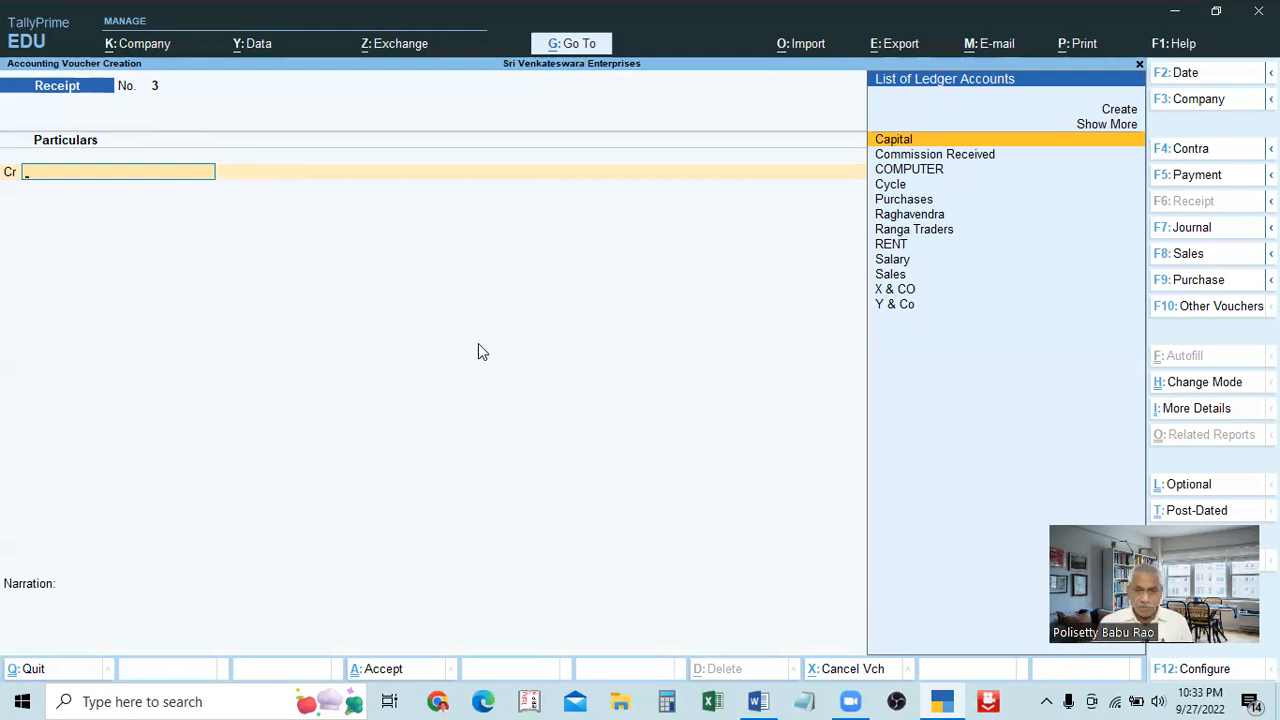
- Minimize TallyPrime and Word, and open the TALLY PRIME PROBLEMS text file from the desktop
mouse_move(856, 700)
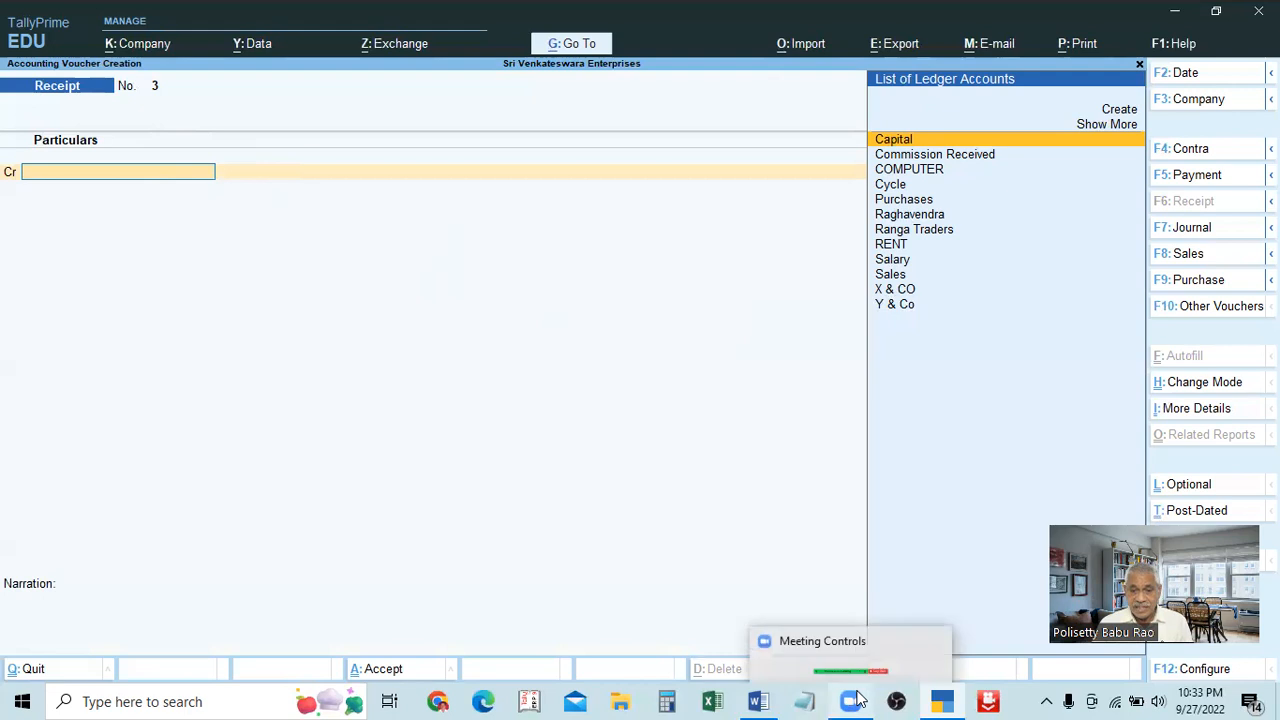
left_click(1177, 18)
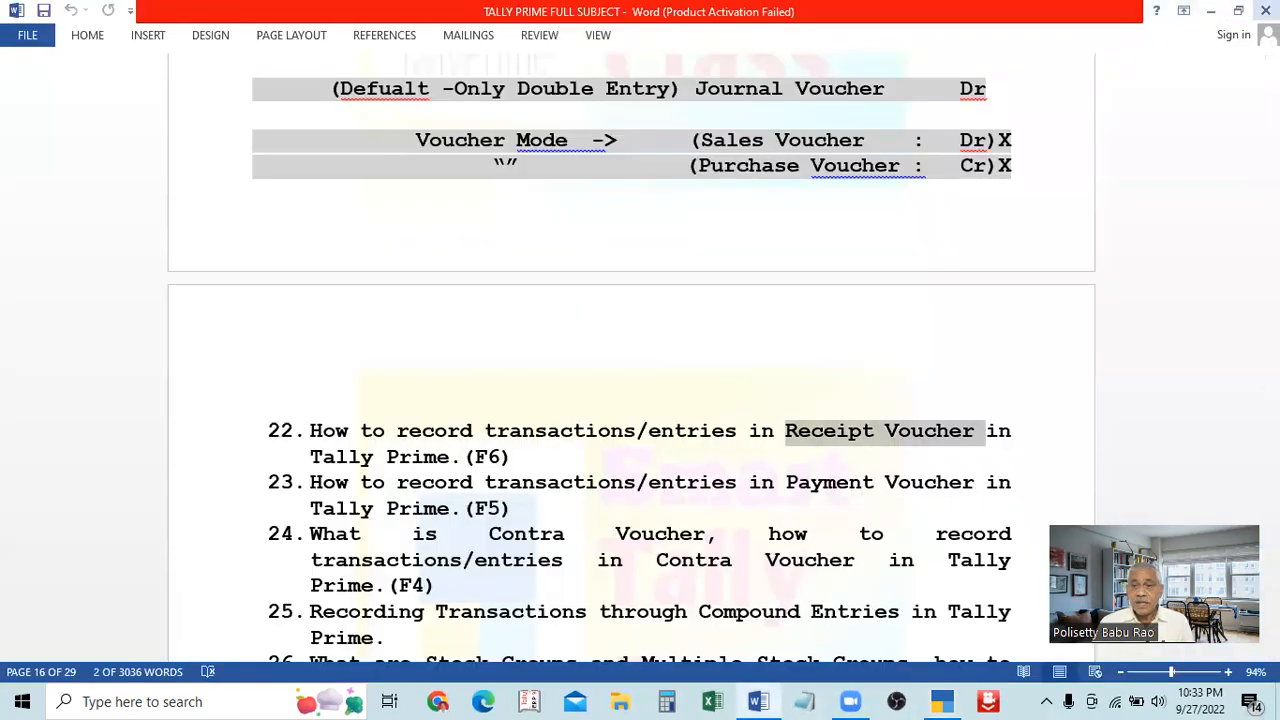
left_click(1210, 11)
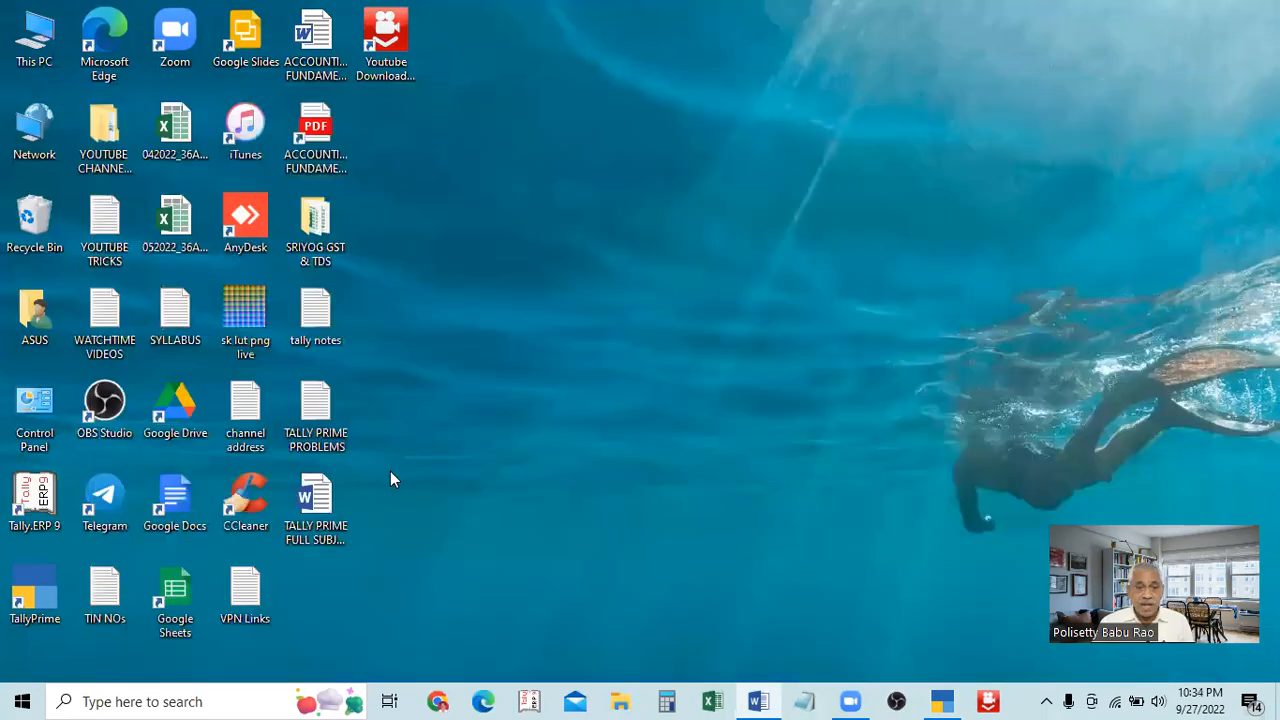
double_click(322, 405)
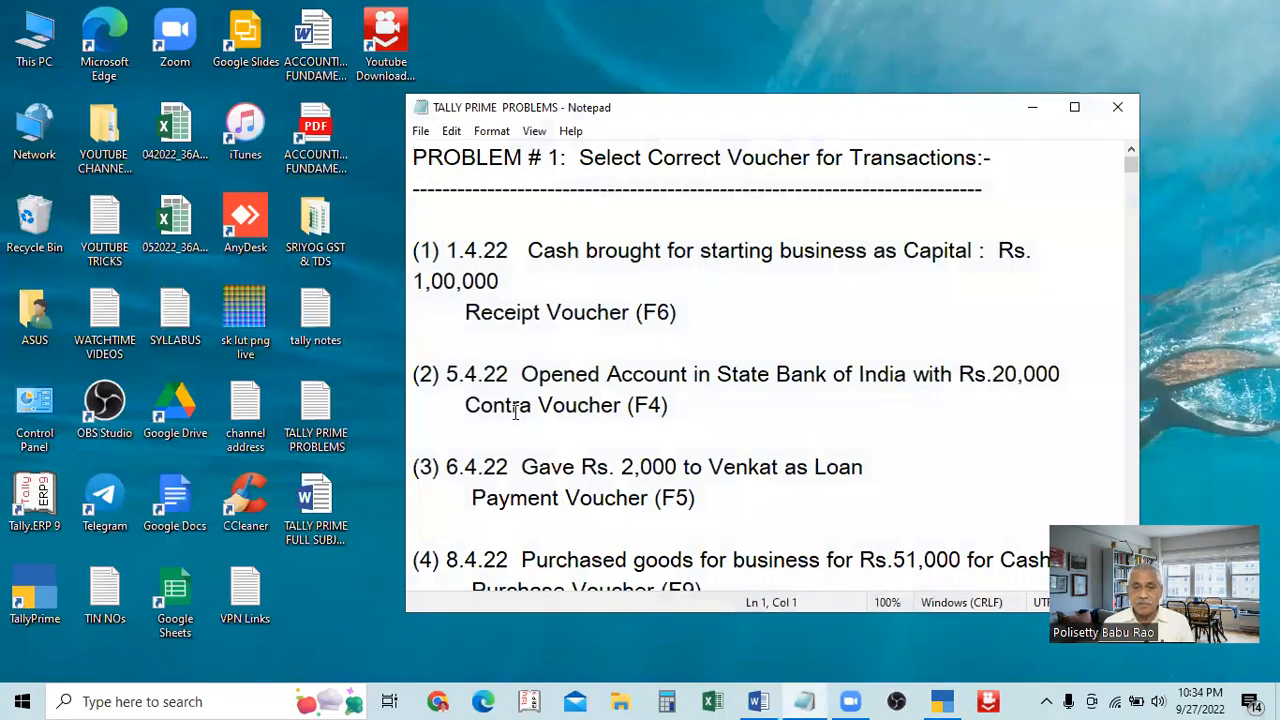
scroll(686, 500, "down", 1)
- Return to TallyPrime, change the Receipt voucher's mode to Single Entry, and restore it to Double Entry
left_click(941, 701)
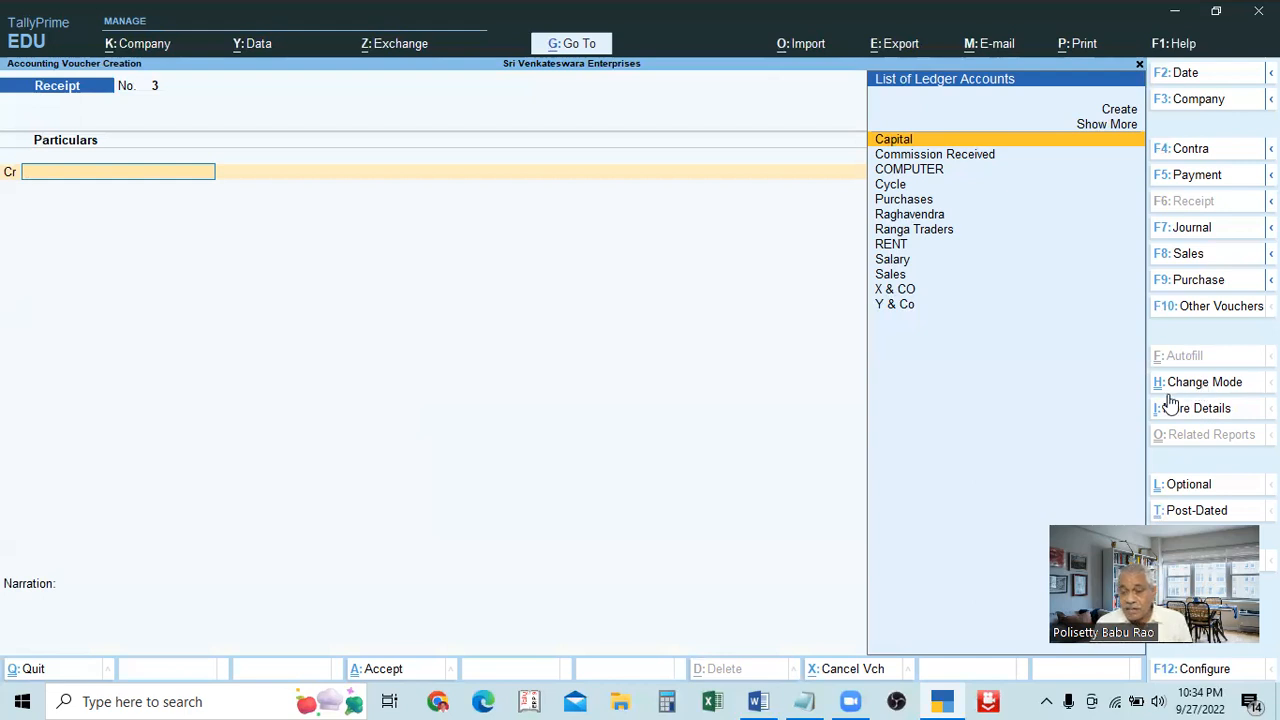
key("ctrl+h")
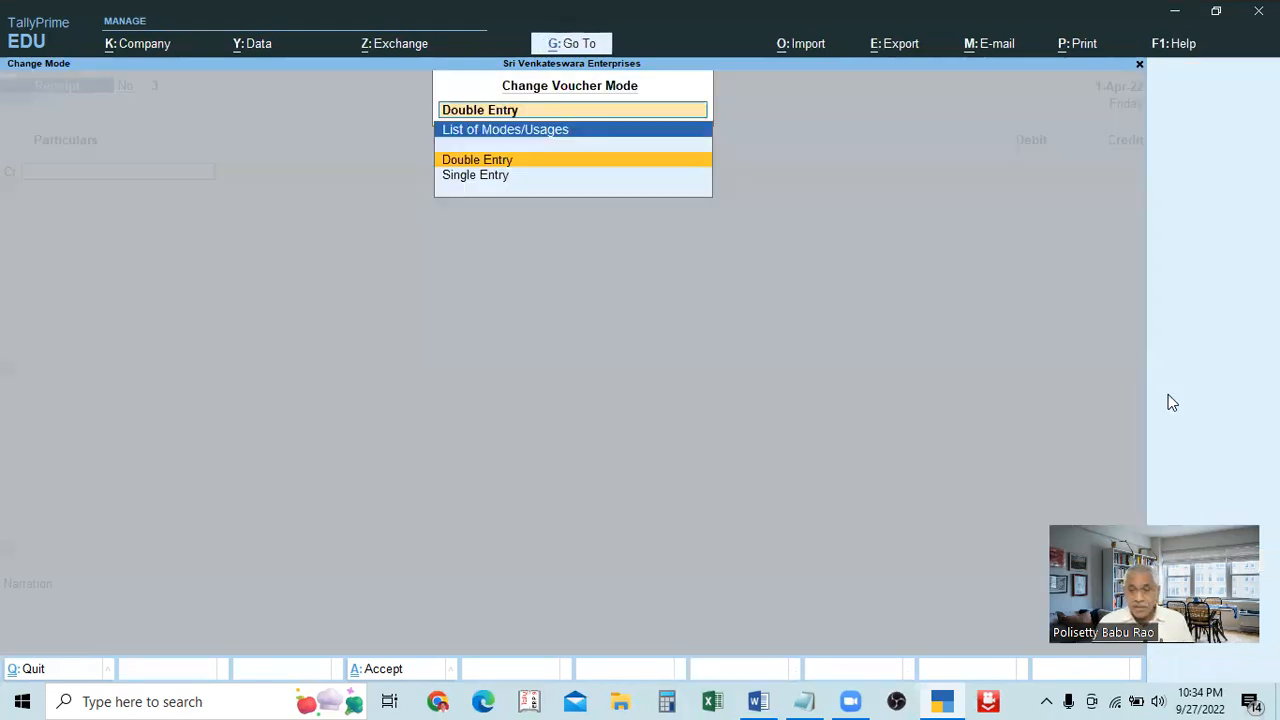
left_click(489, 177)
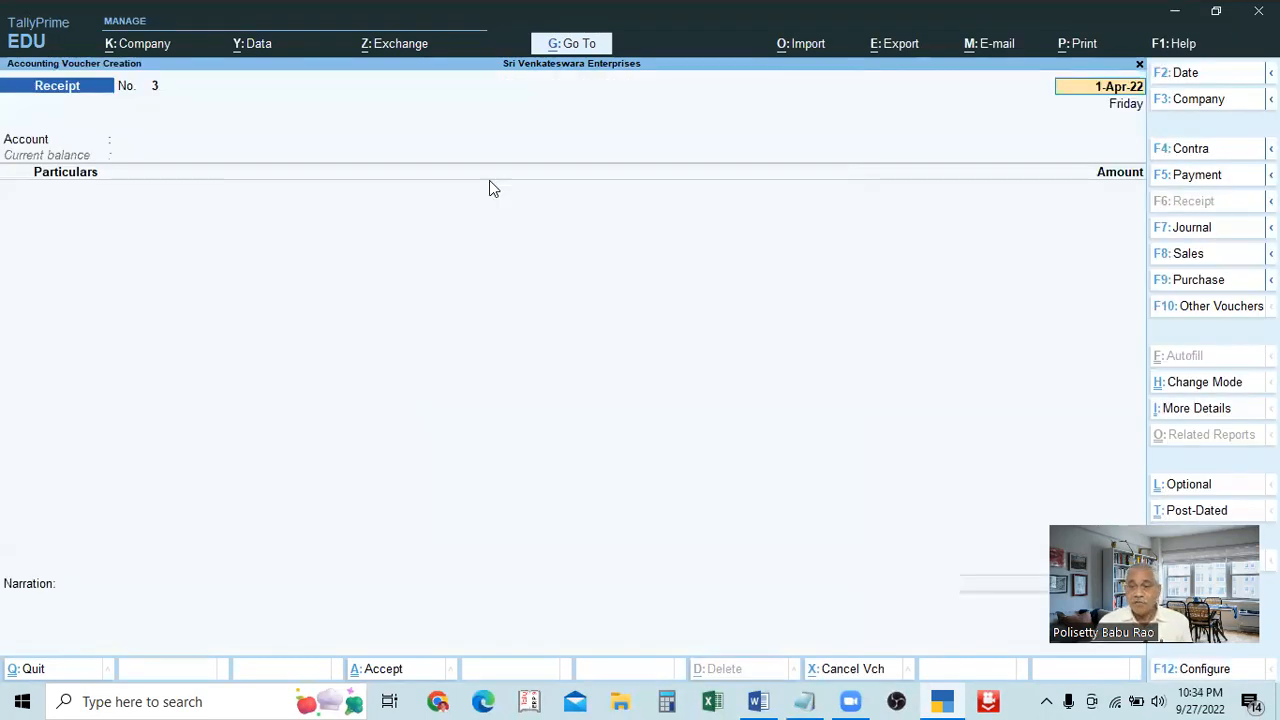
left_click(1192, 382)
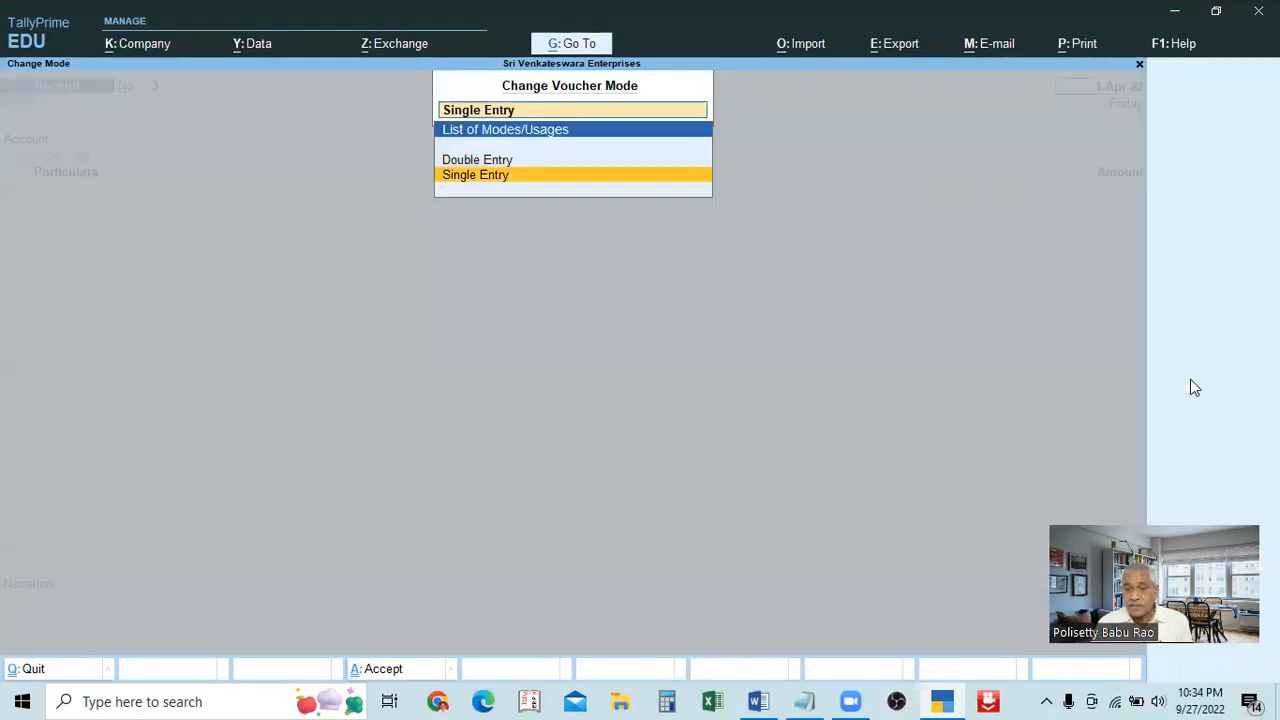
key("Up")
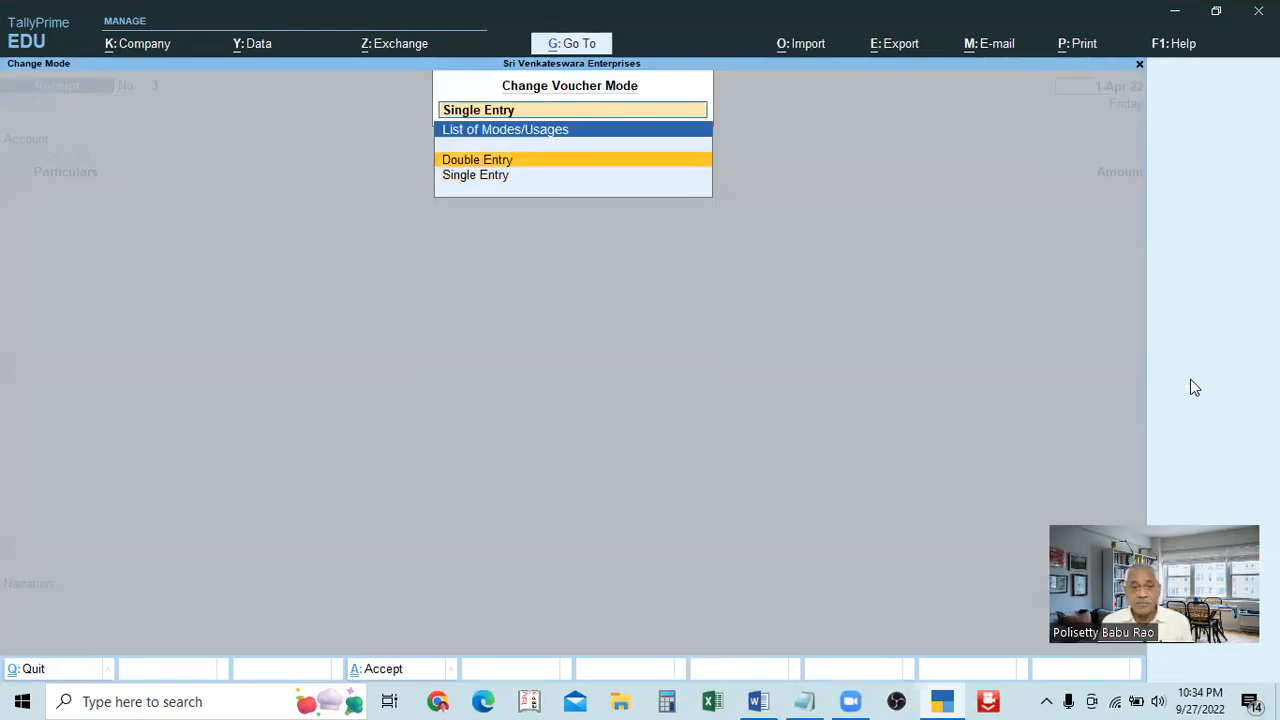
key("Return")
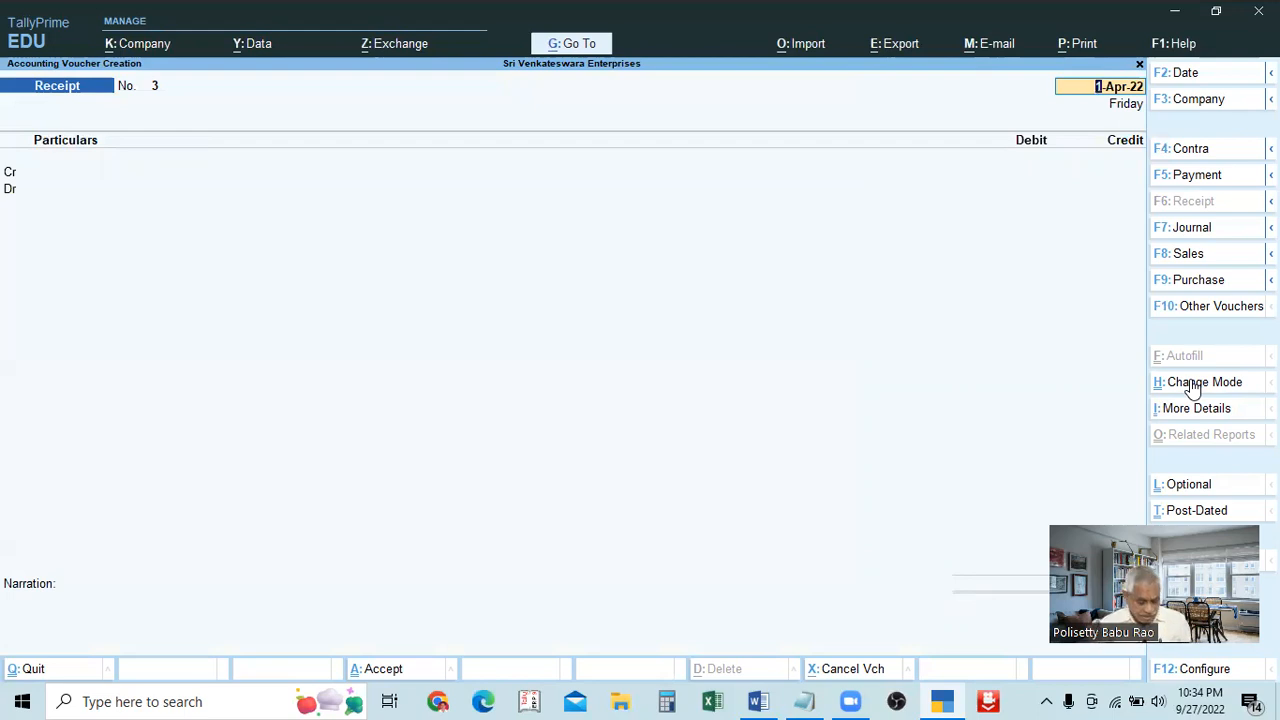
- Maximize the TALLY PRIME PROBLEMS window in Notepad and minimize it to return to TallyPrime
key("alt+Tab")
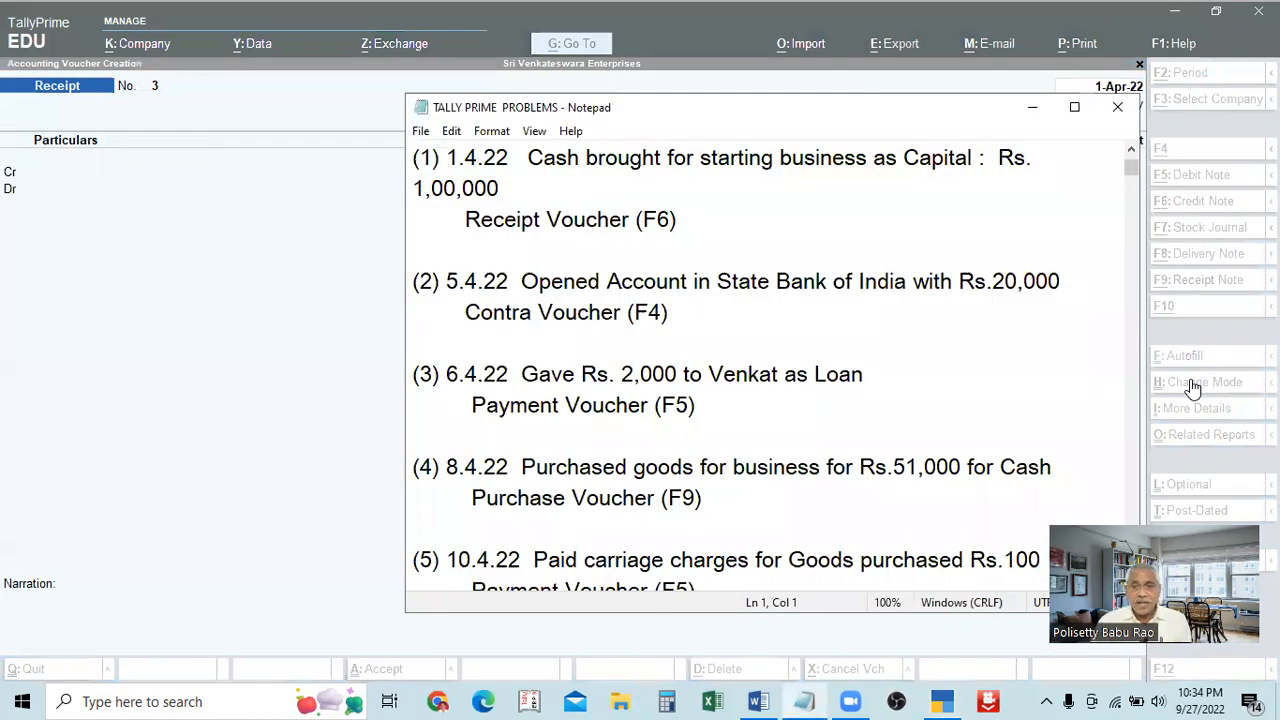
left_click(1074, 106)
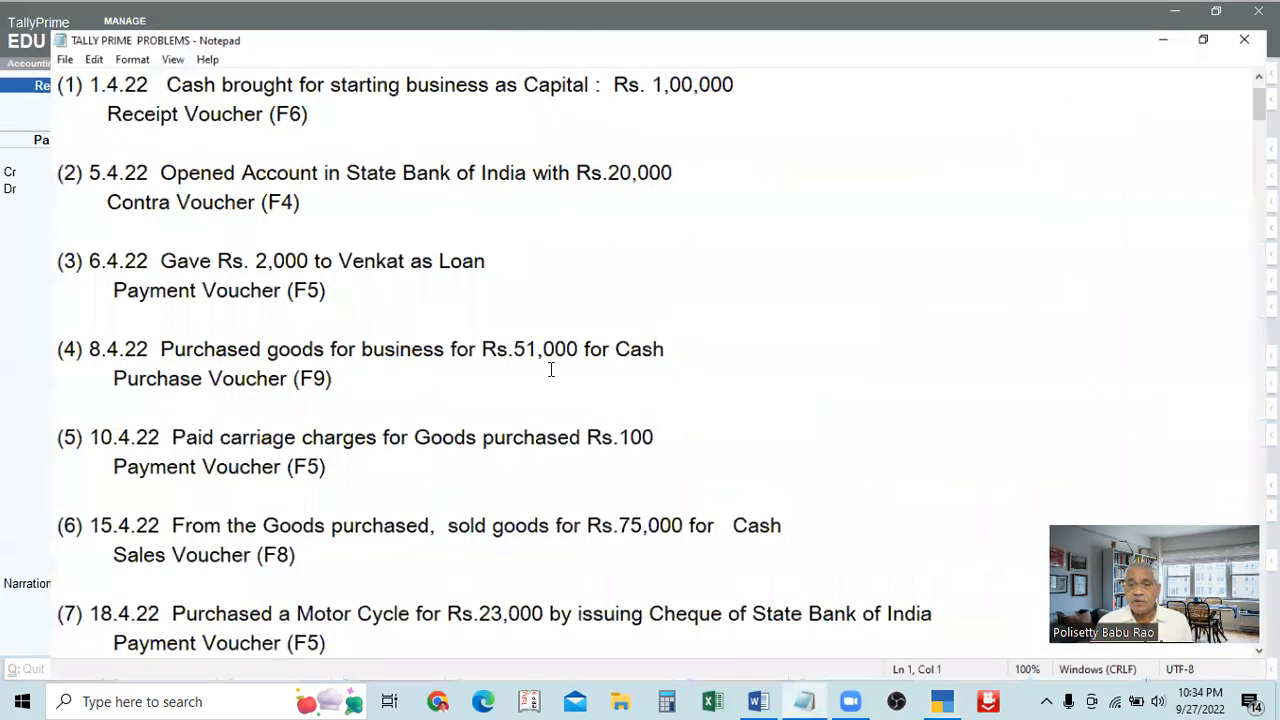
left_click(807, 700)
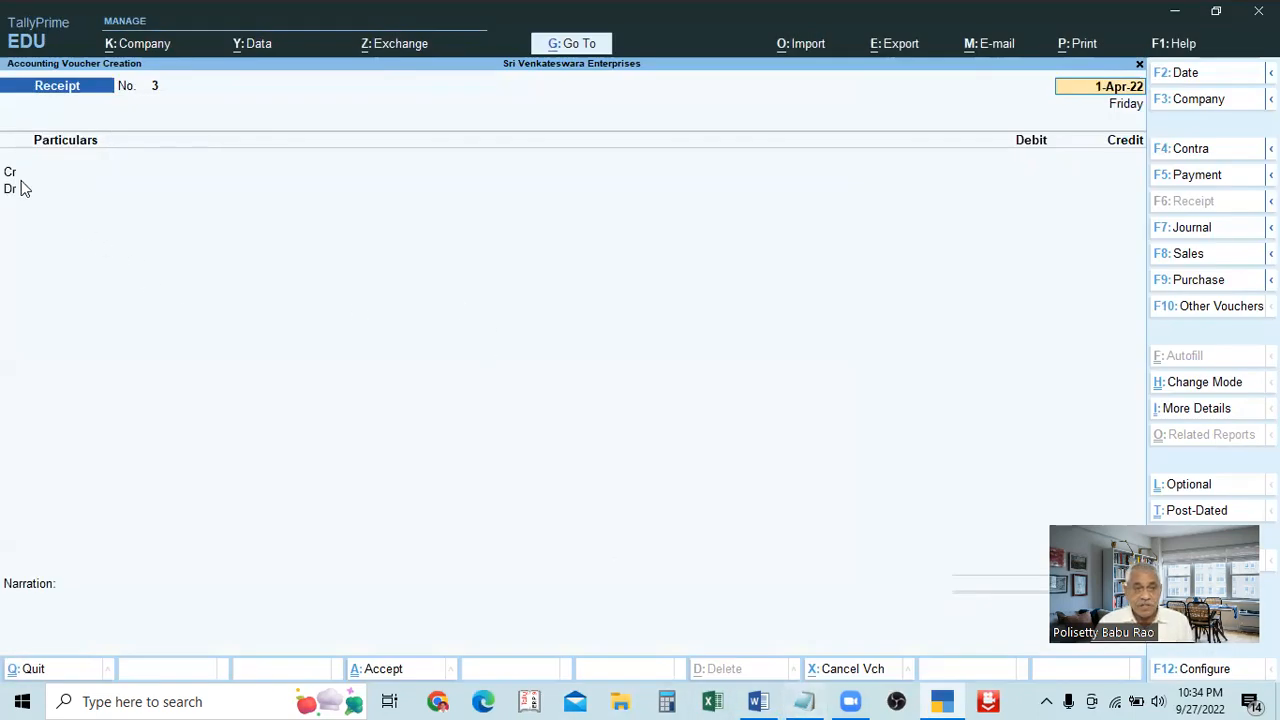
- Choose Y & Co as the credit ledger in the Receipt voucher and enter 500 as its credit amount
left_click(14, 172)
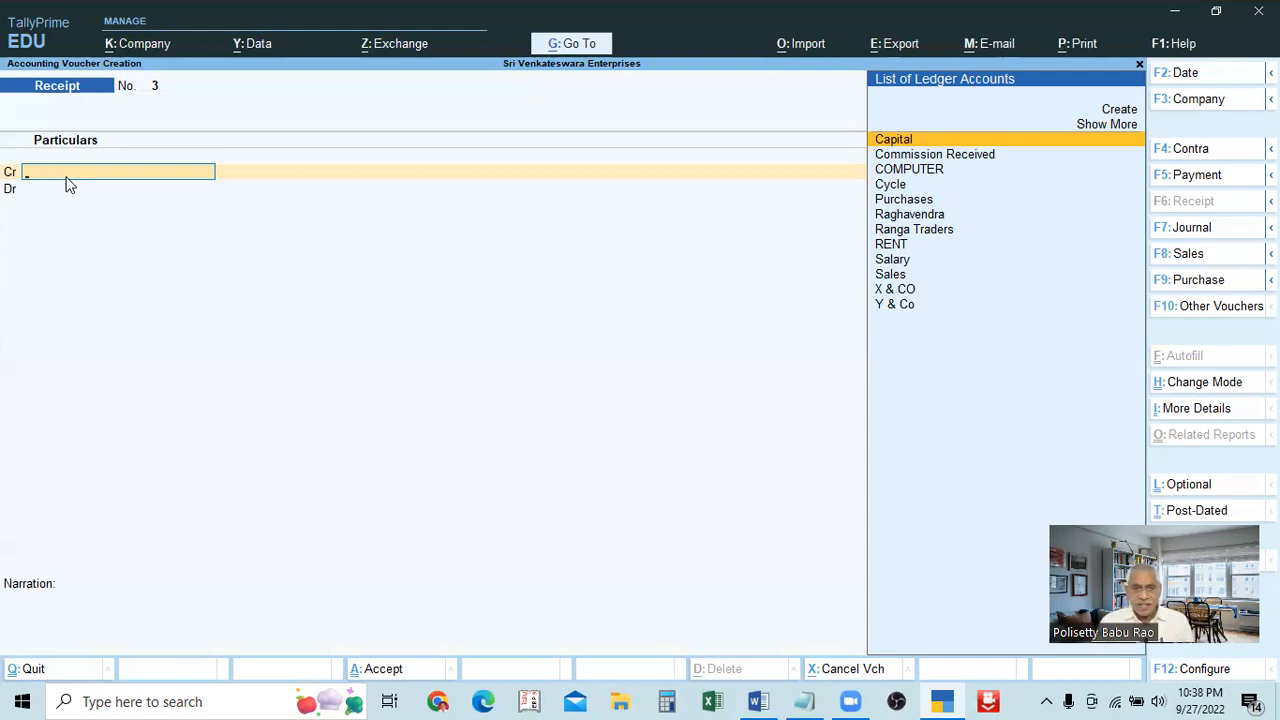
left_click(889, 312)
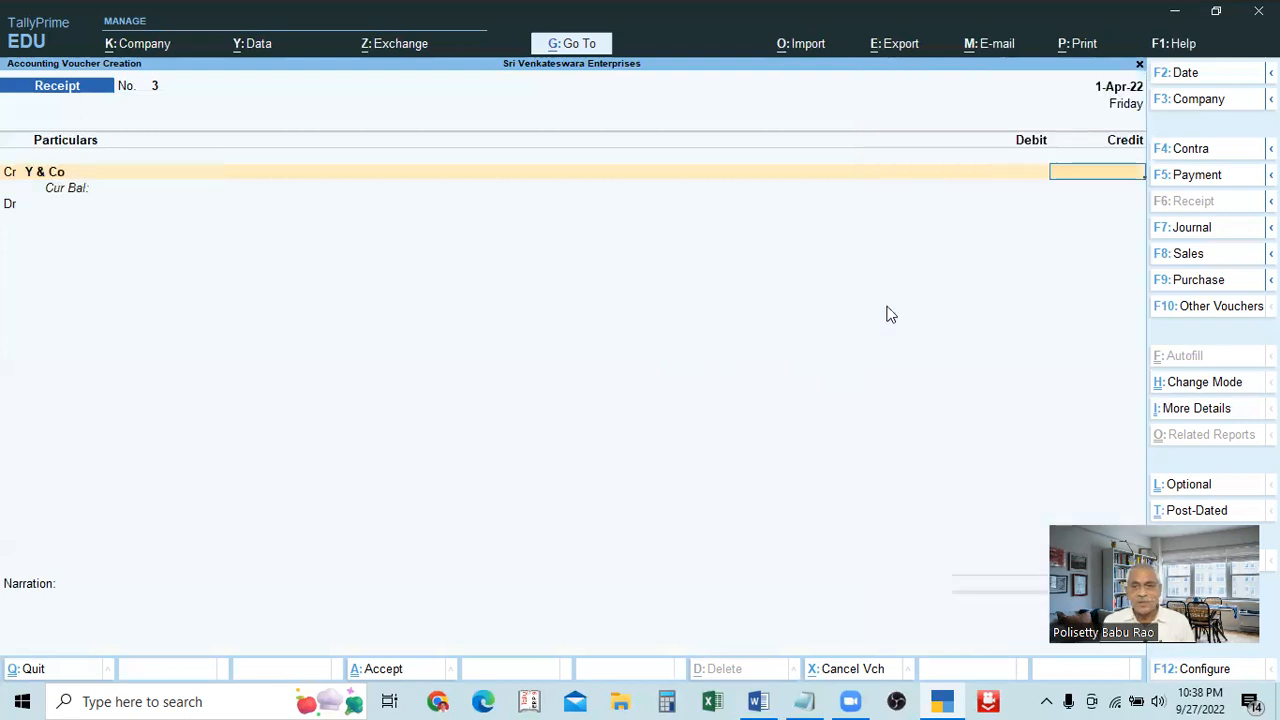
type("500")
key("Return")
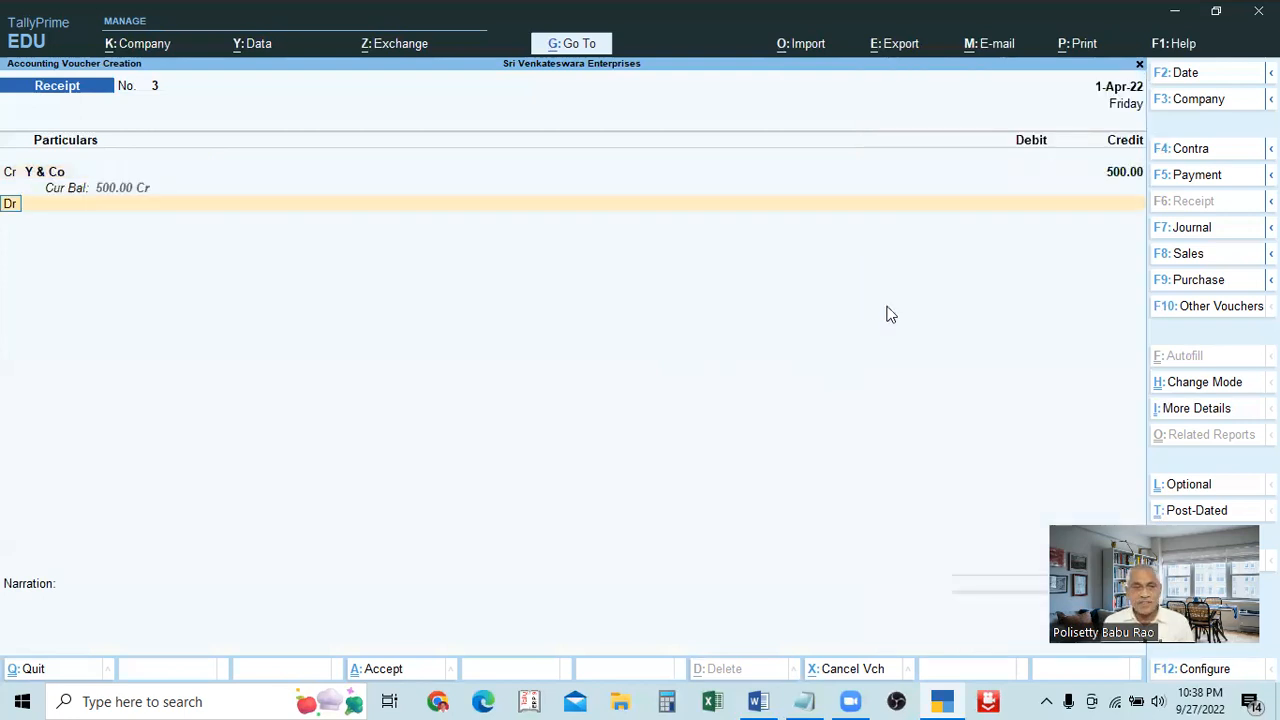
- Choose Cash as the debit ledger in the Receipt voucher
key("Return")
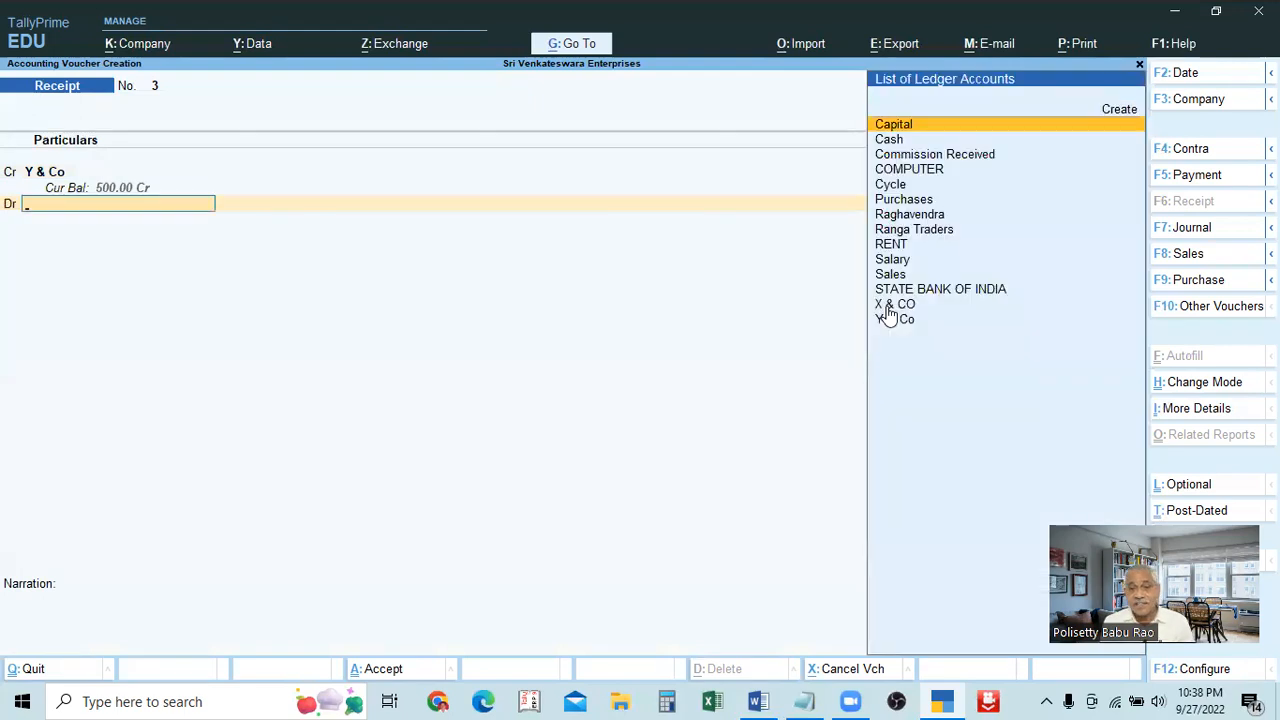
type("C")
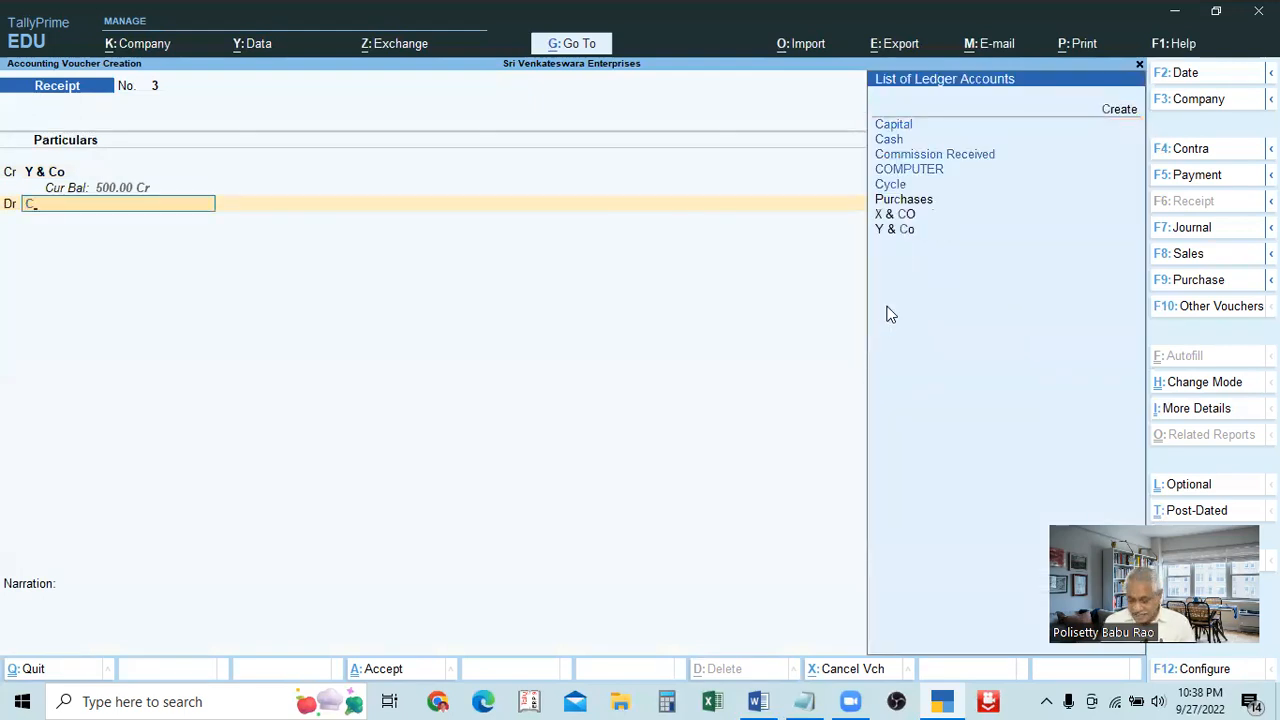
key("Down")
key("Return")
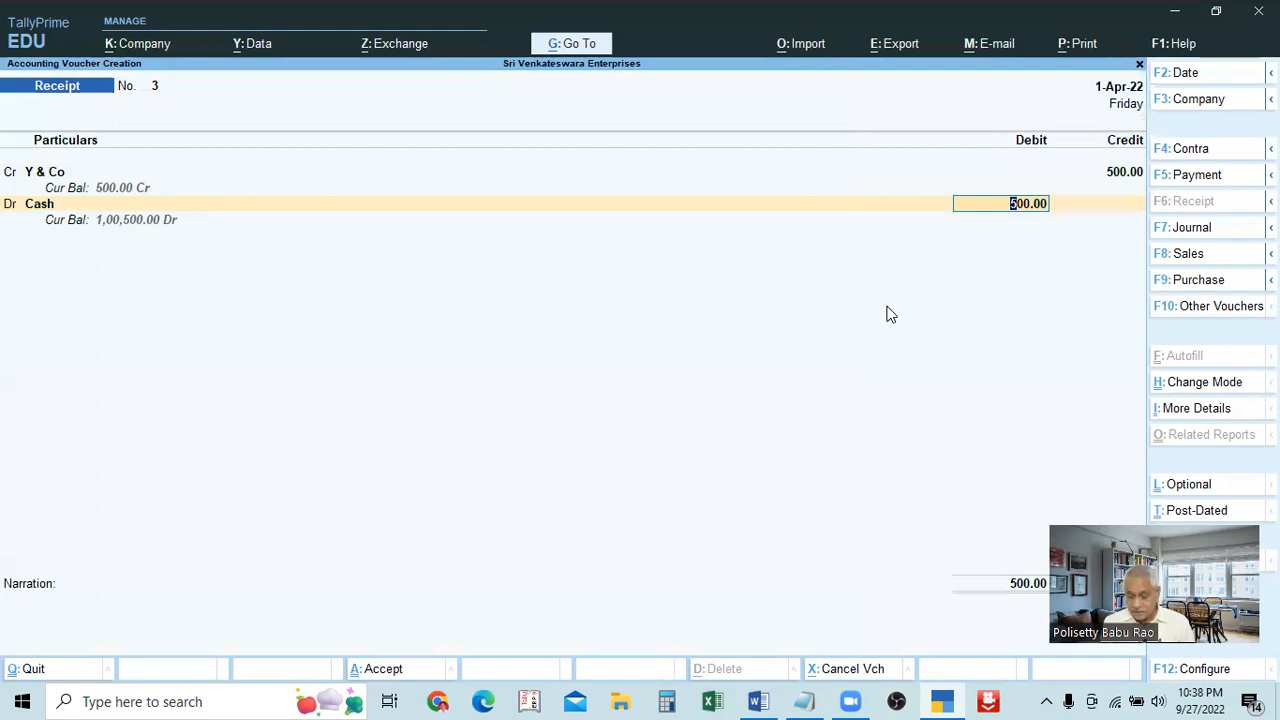
- Replace the Cash debit ledger with STATE BANK OF INDIA in the Receipt voucher
key("BackSpace")
key("Down")
key("Down")
key("Down")
key("Down")
key("Down")
key("Down")
key("Down")
key("Down")
key("Down")
key("Down")
key("Return")
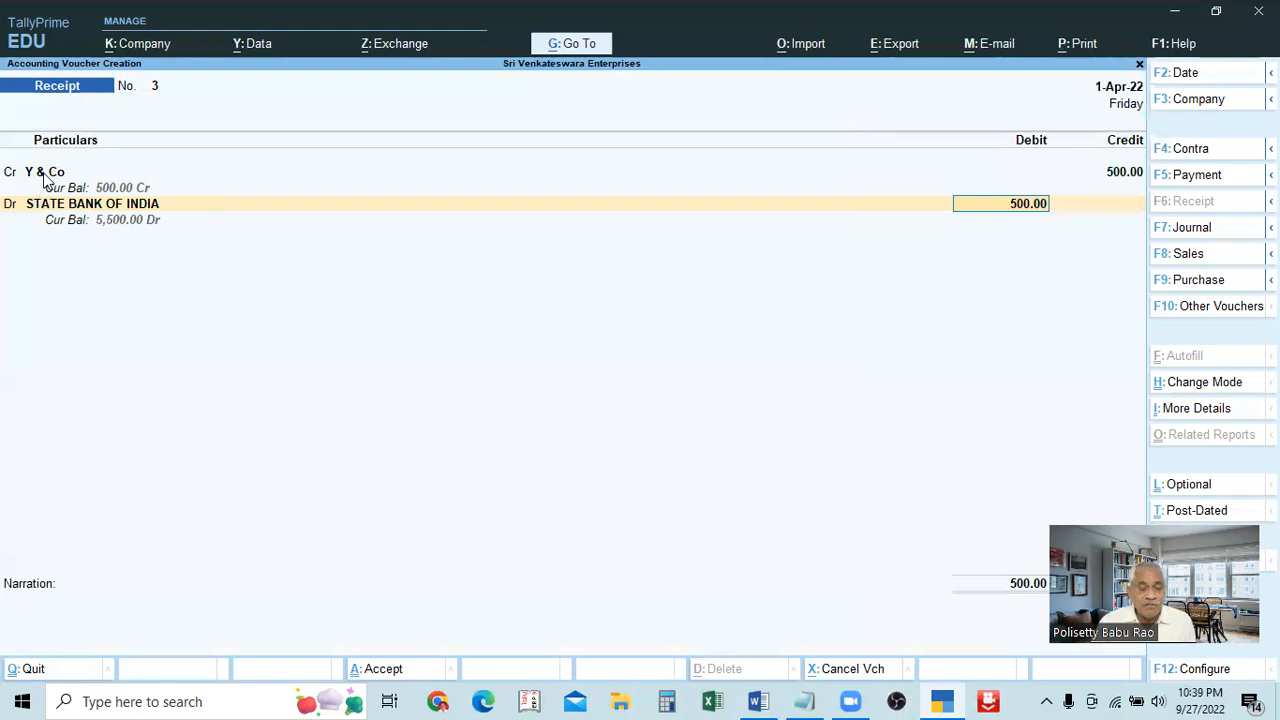
- Clear the Y & Co credit ledger, quit the voucher without saving, and open a blank Receipt voucher
left_click(44, 177)
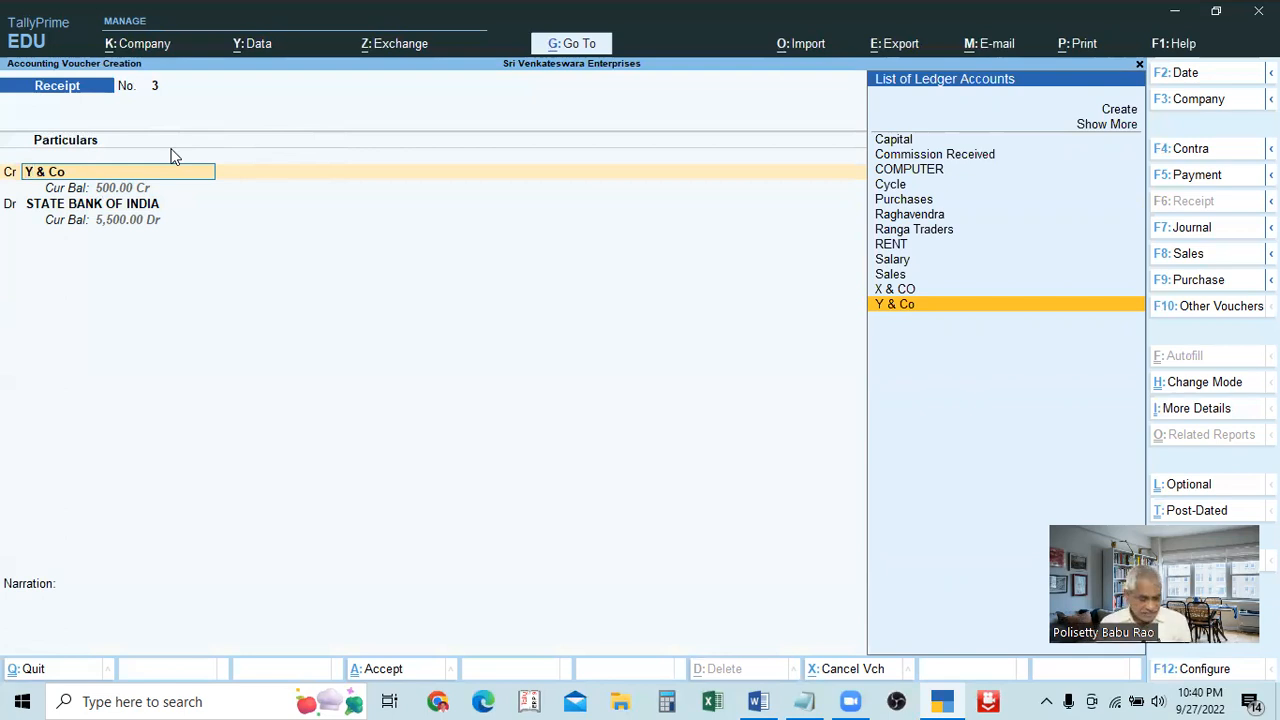
key("BackSpace")
key("Escape")
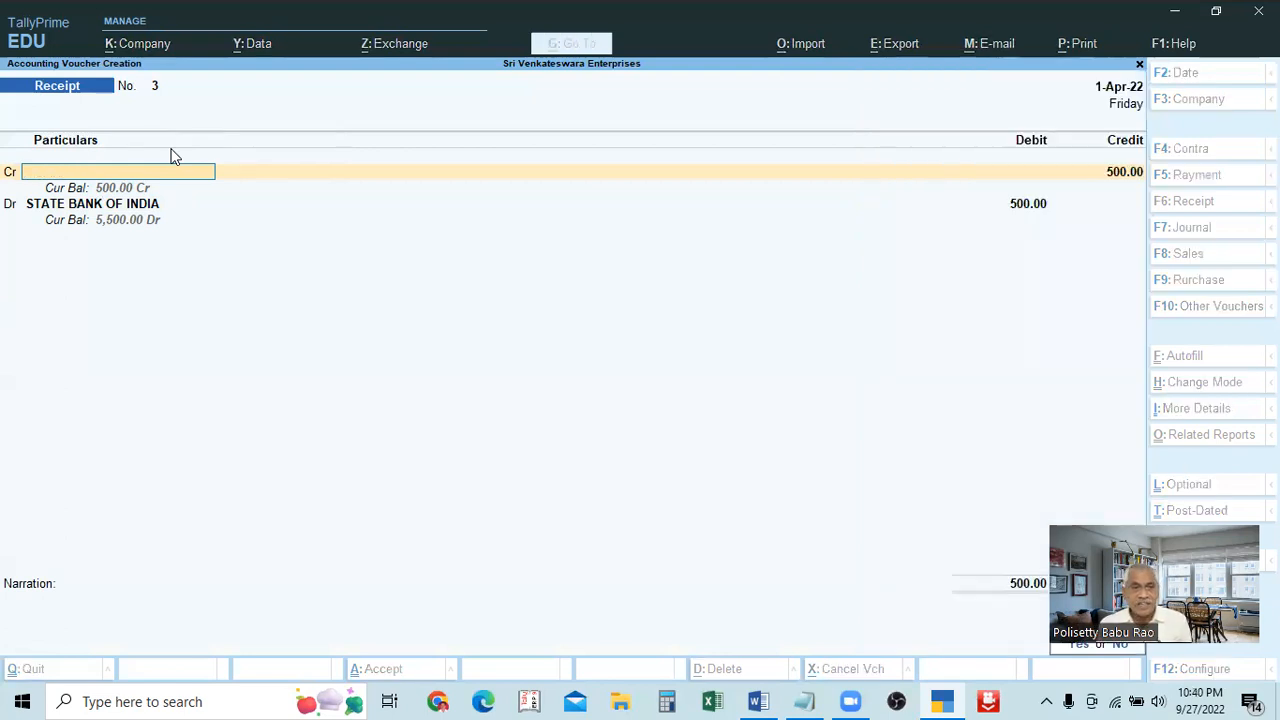
key("y")
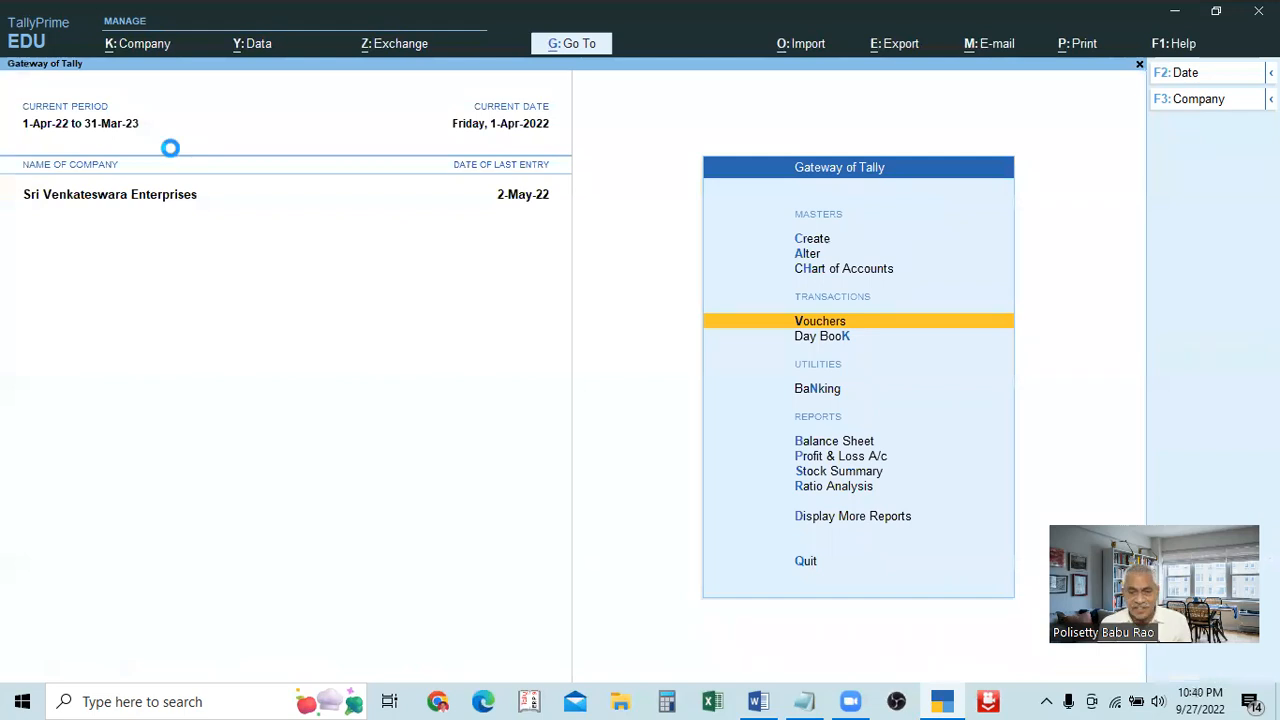
key("Return")
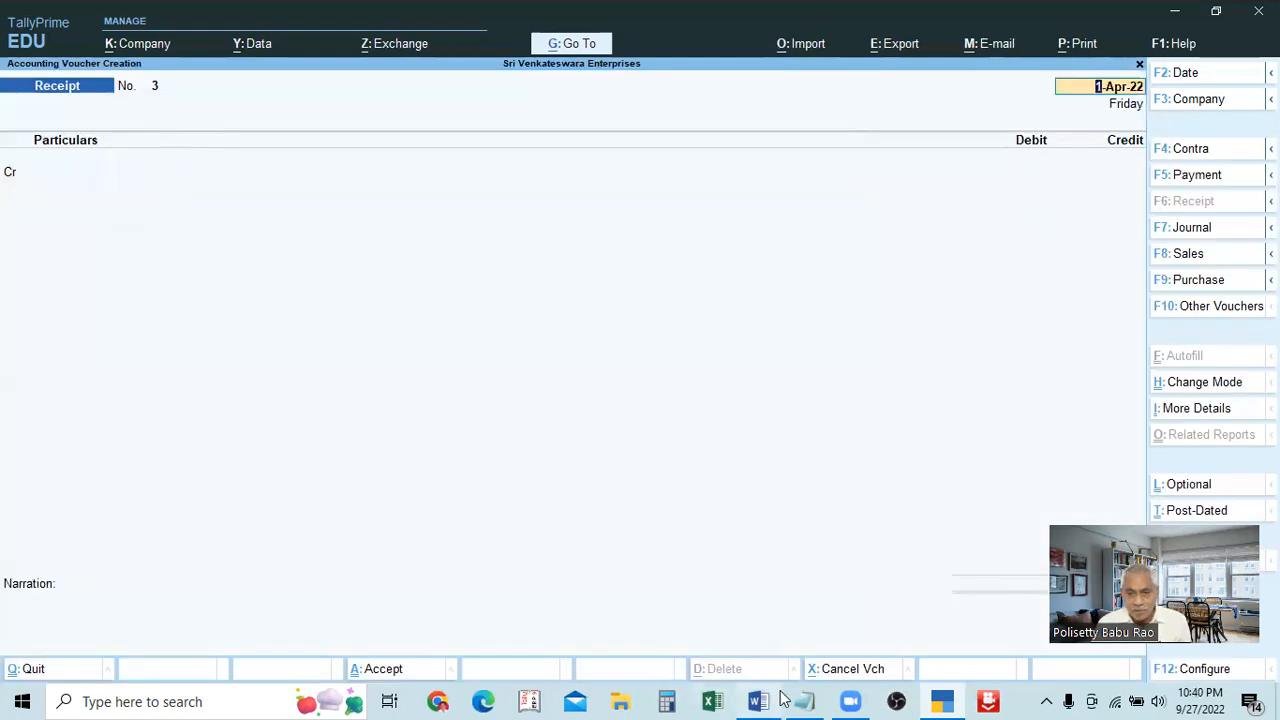
- Find PROBLEM # 3 (RECEIPT VOUCHER) in the Notepad problems file and highlight its transaction about cash brought in as capital
left_click(804, 701)
scroll(500, 393, "up", 1)
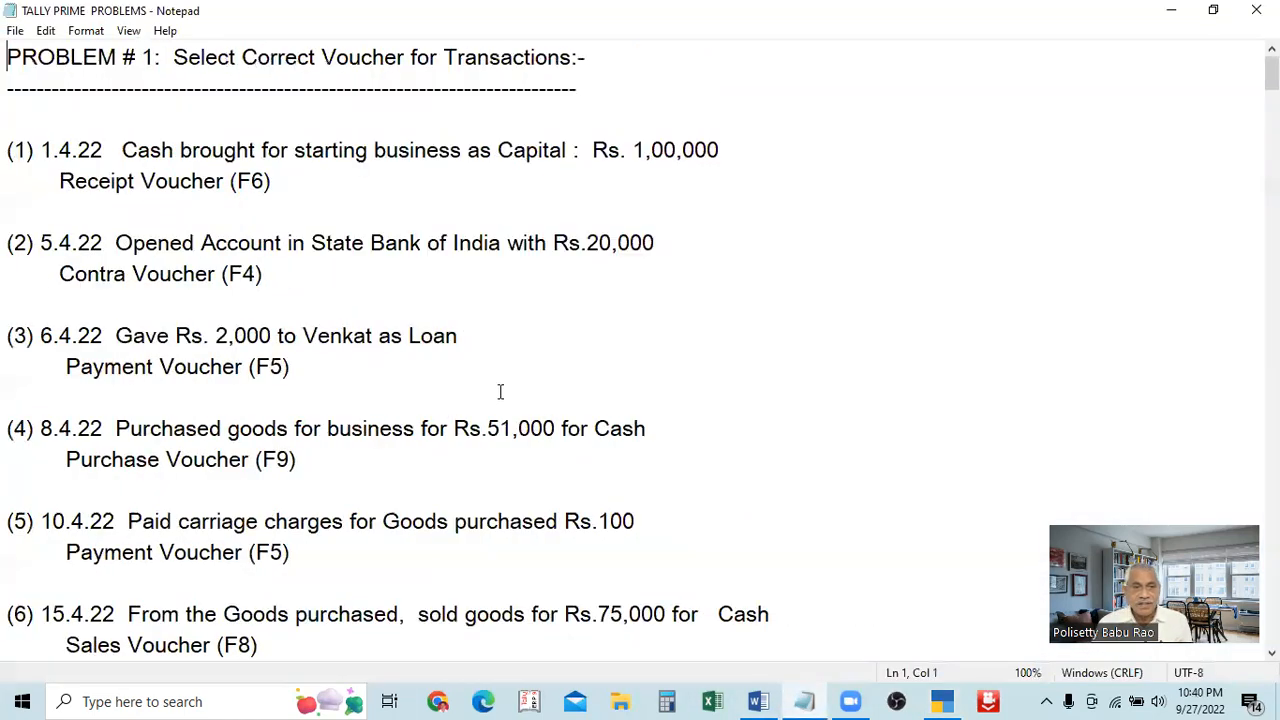
scroll(500, 393, "down", 13)
scroll(506, 306, "up", 6)
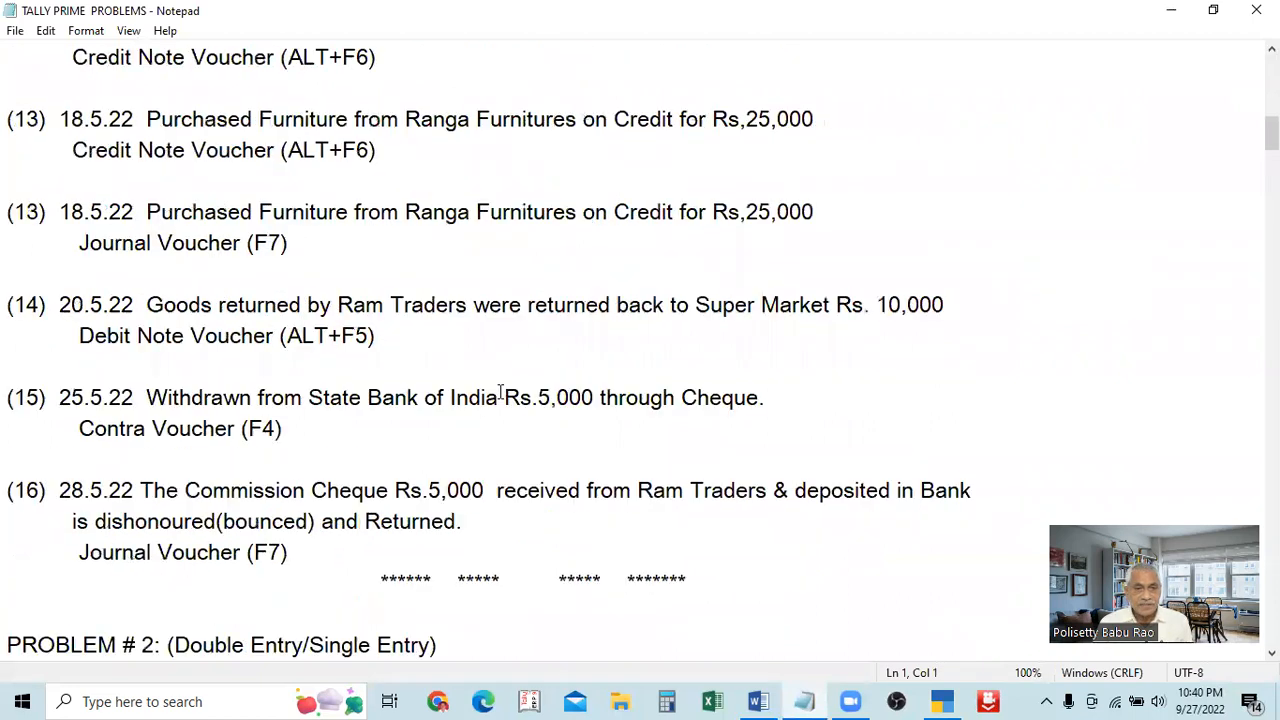
scroll(429, 374, "down", 9)
scroll(429, 374, "up", 12)
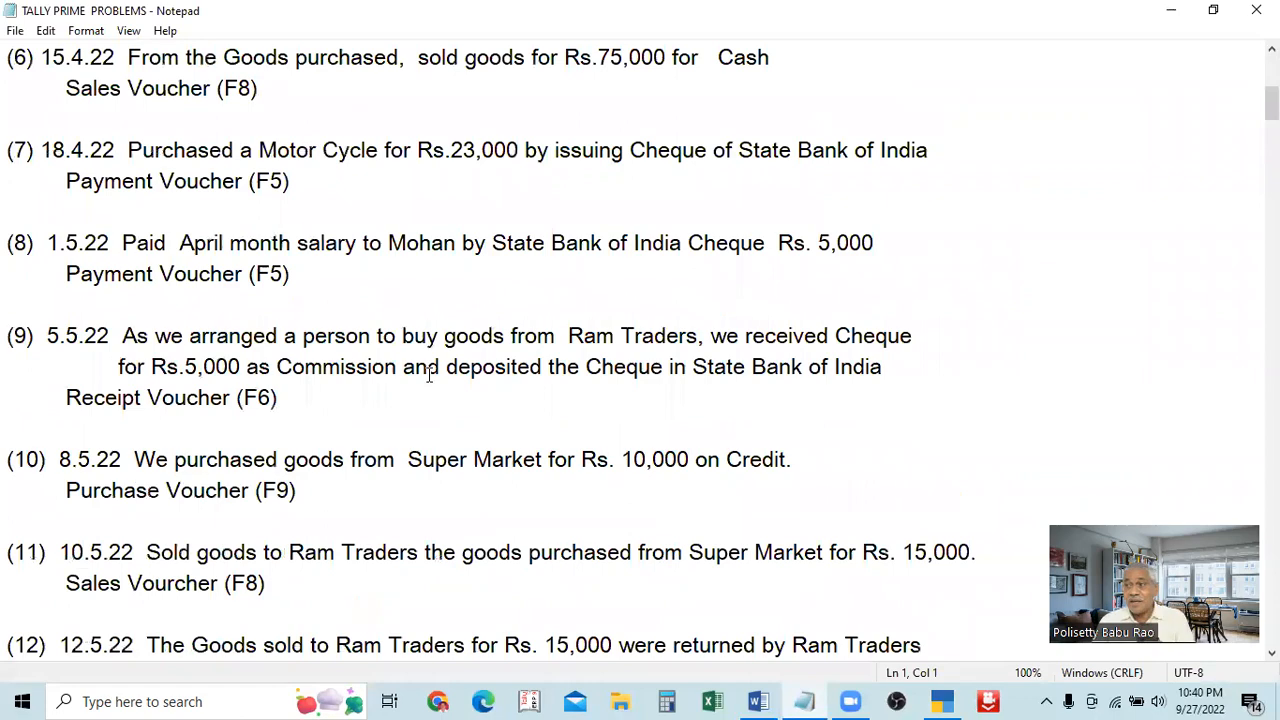
scroll(403, 308, "down", 9)
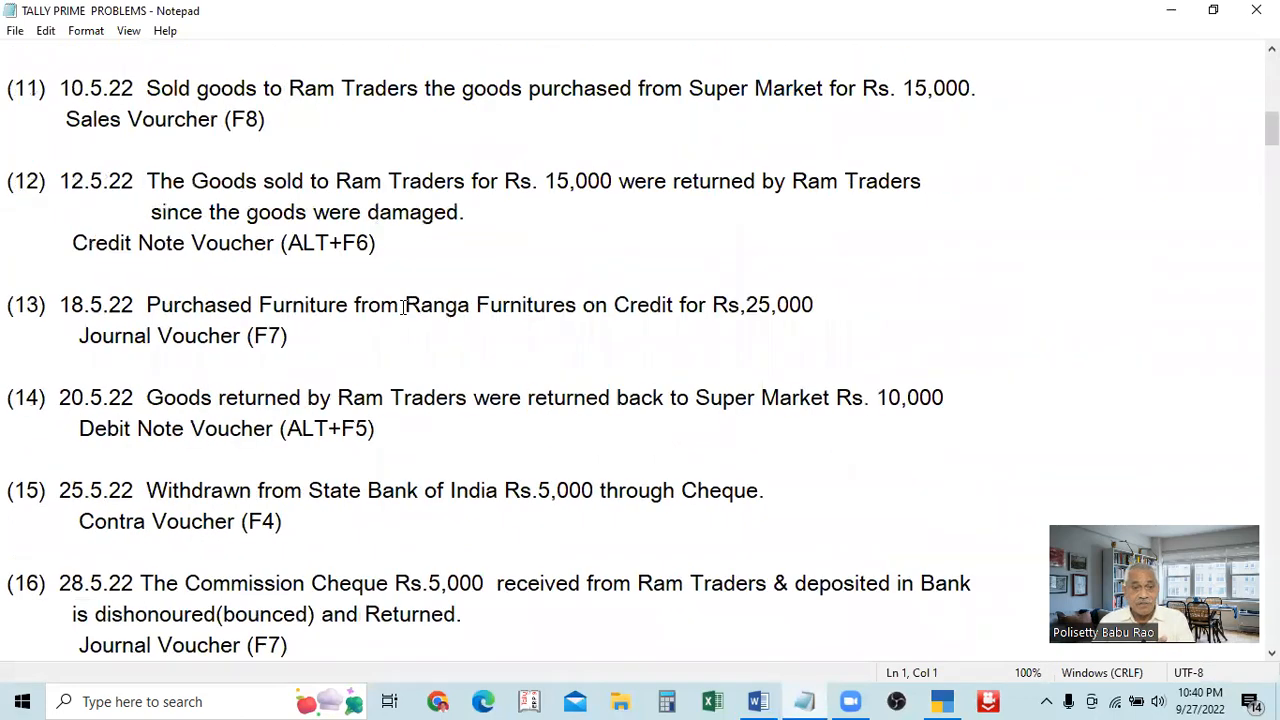
scroll(403, 308, "down", 3)
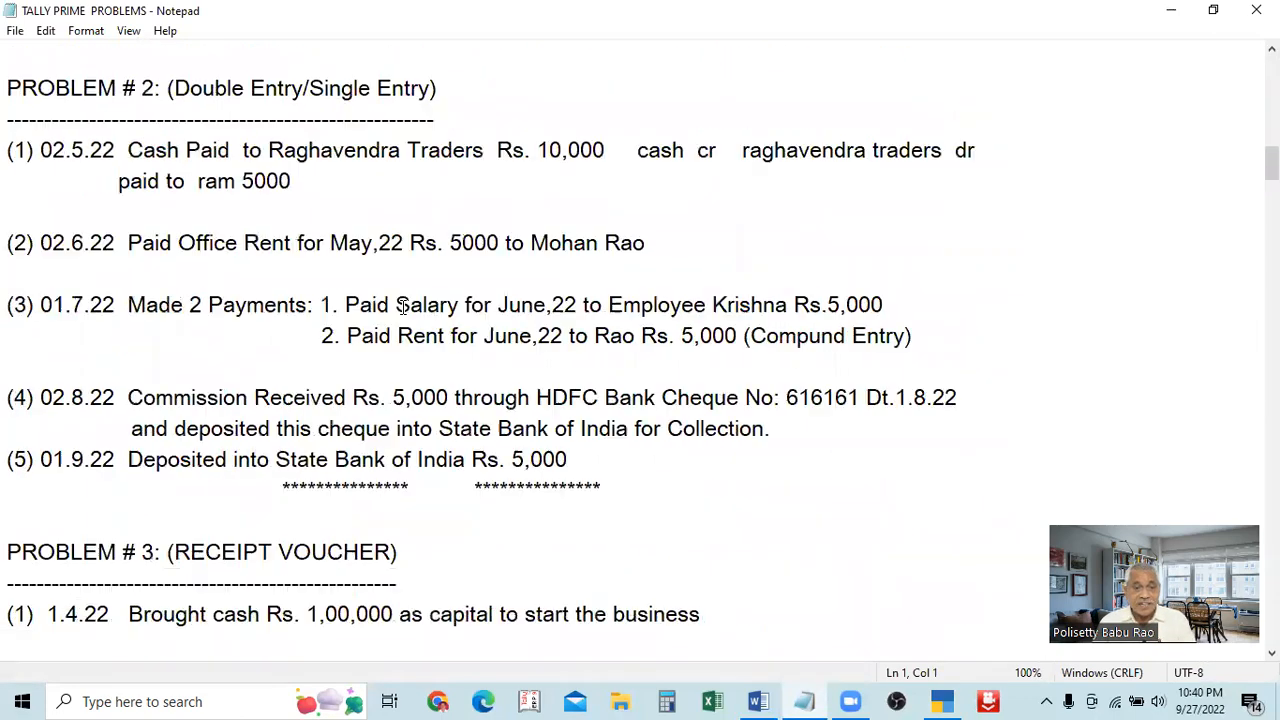
scroll(400, 307, "down", 1)
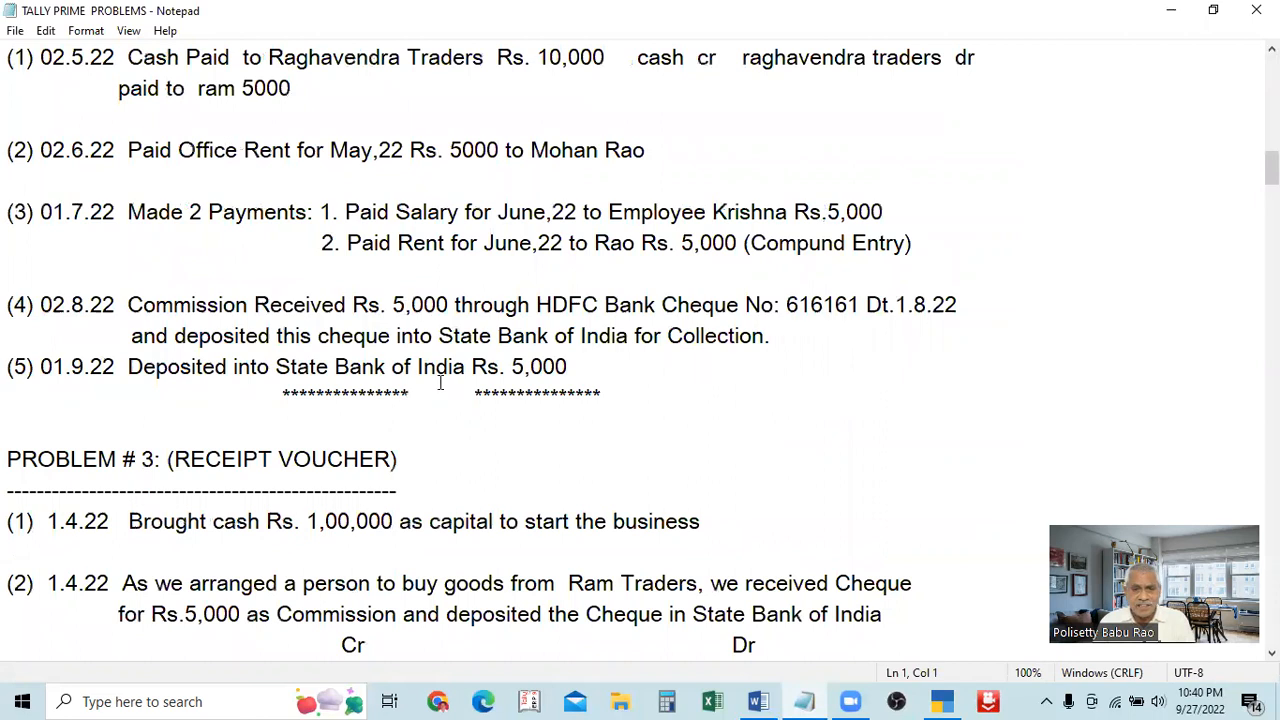
scroll(440, 383, "up", 1)
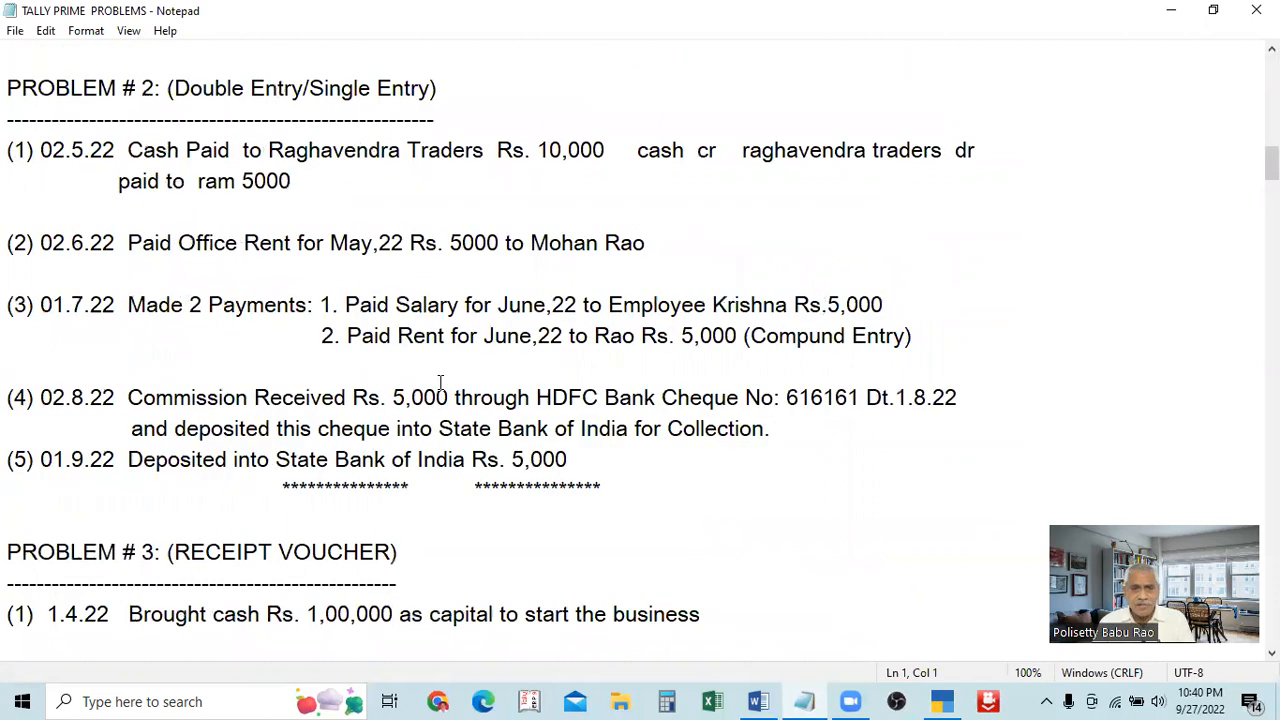
scroll(440, 381, "down", 5)
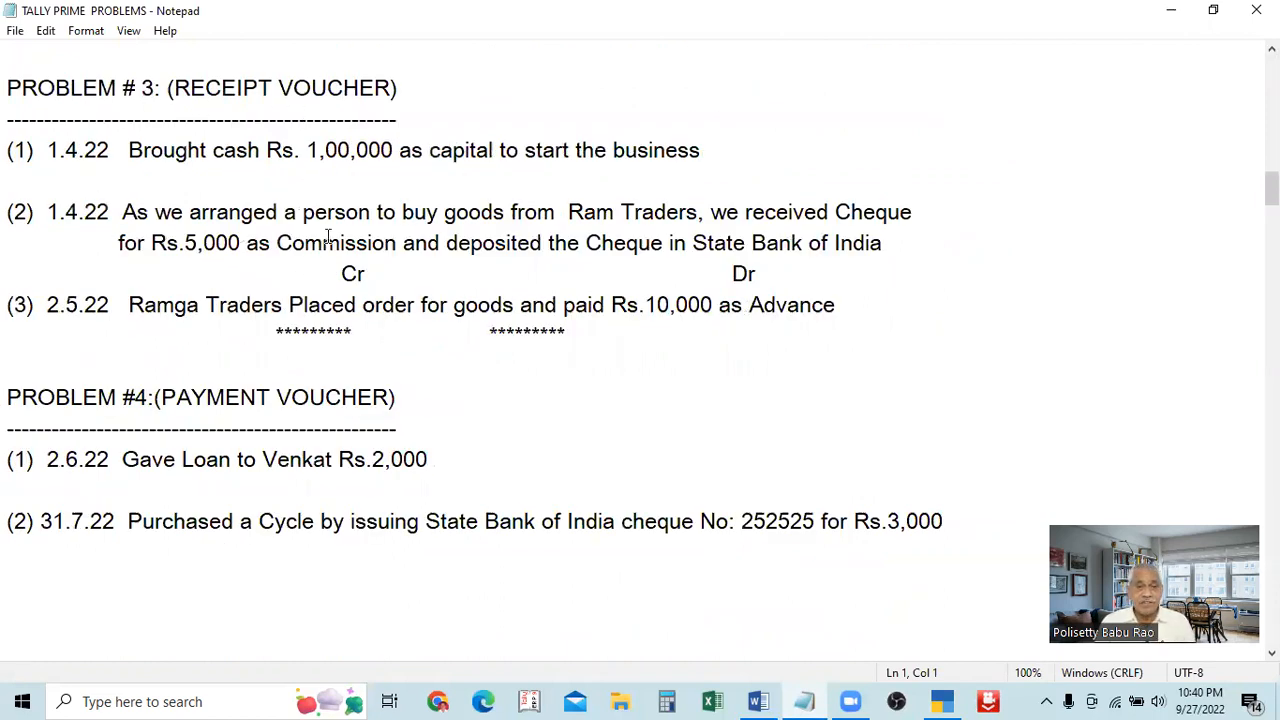
left_click_drag(128, 150, 804, 148)
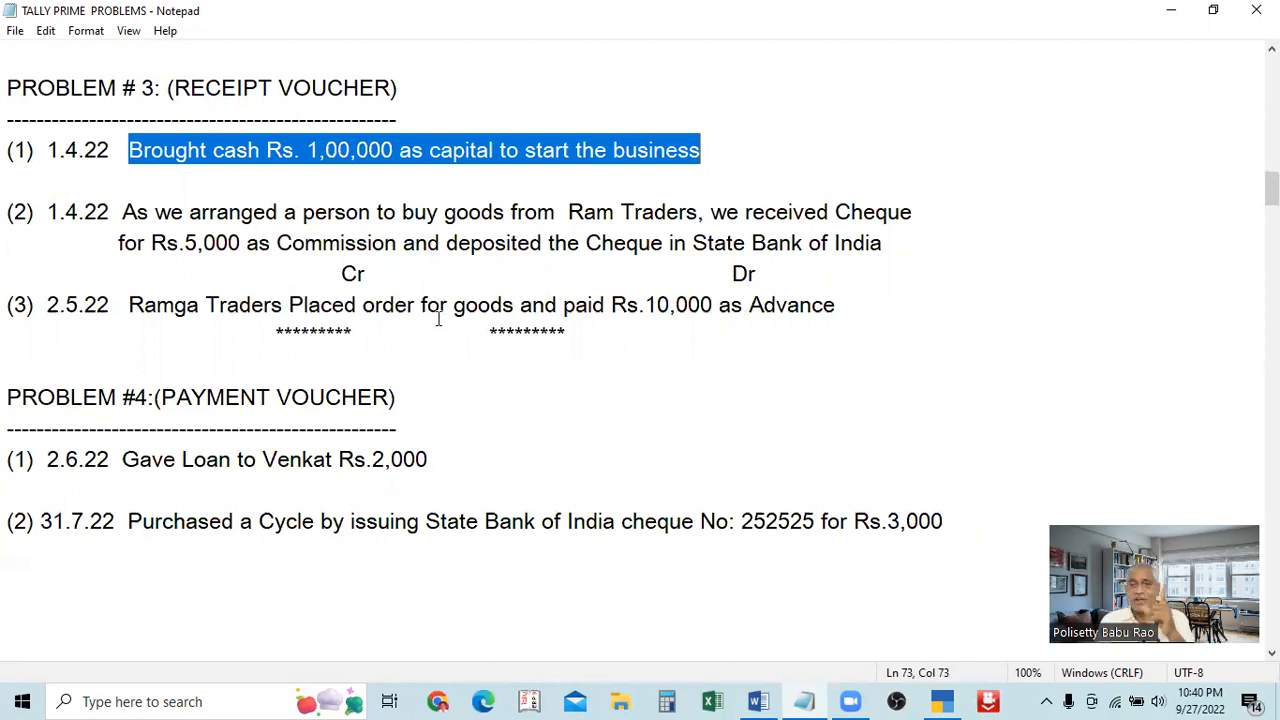
- Write the ledger names "cash" and "capital" beneath the first PROBLEM # 3 transaction and highlight "capital"
left_click_drag(300, 160, 396, 160)
left_click(326, 184)
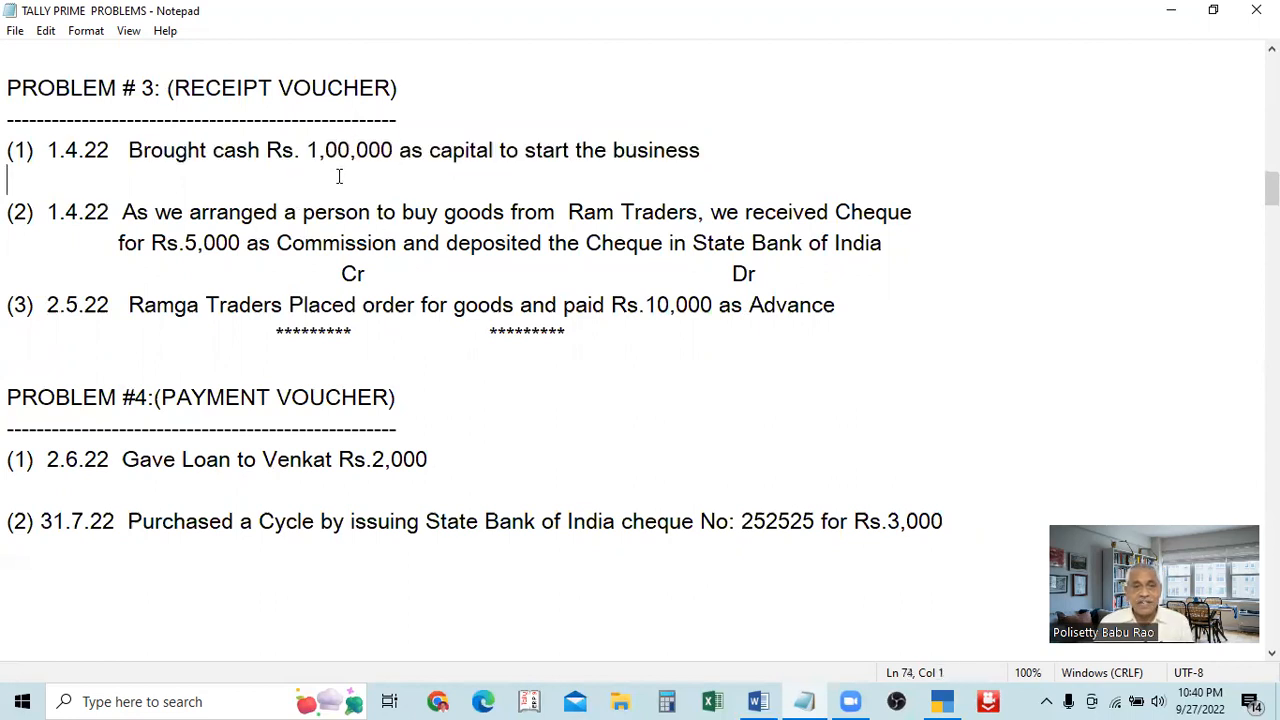
type("cash")
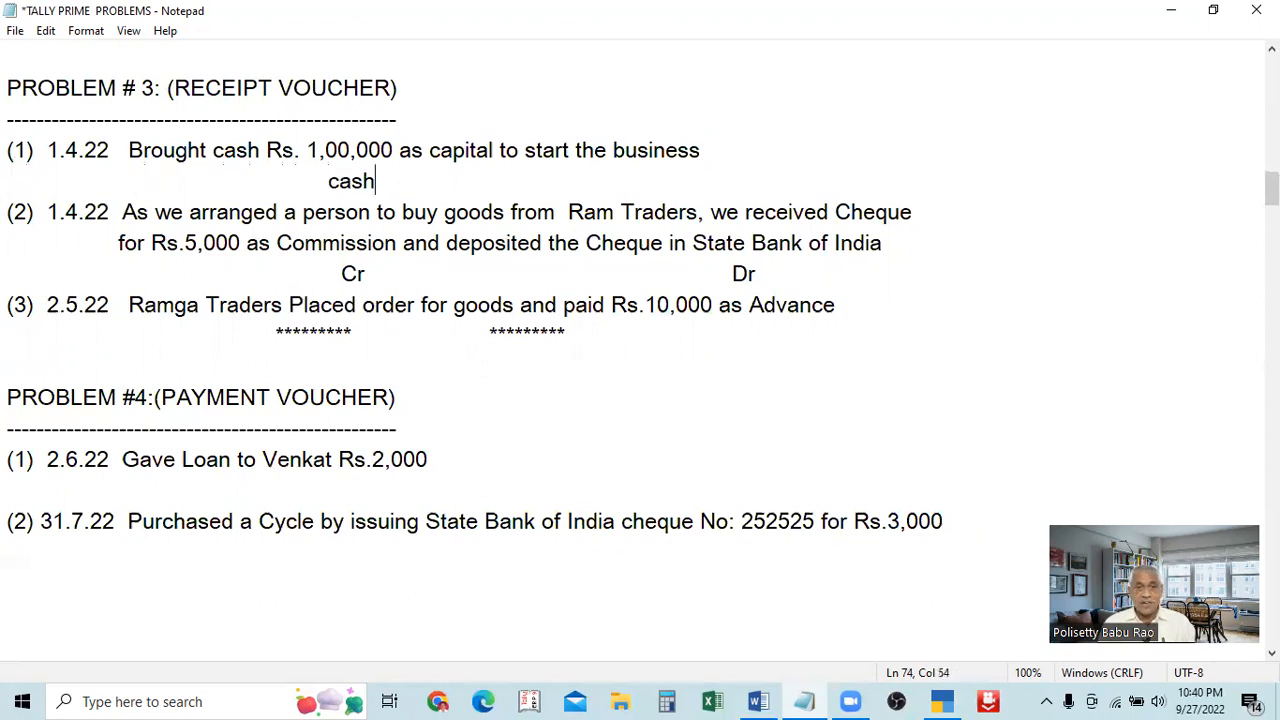
type("         capital")
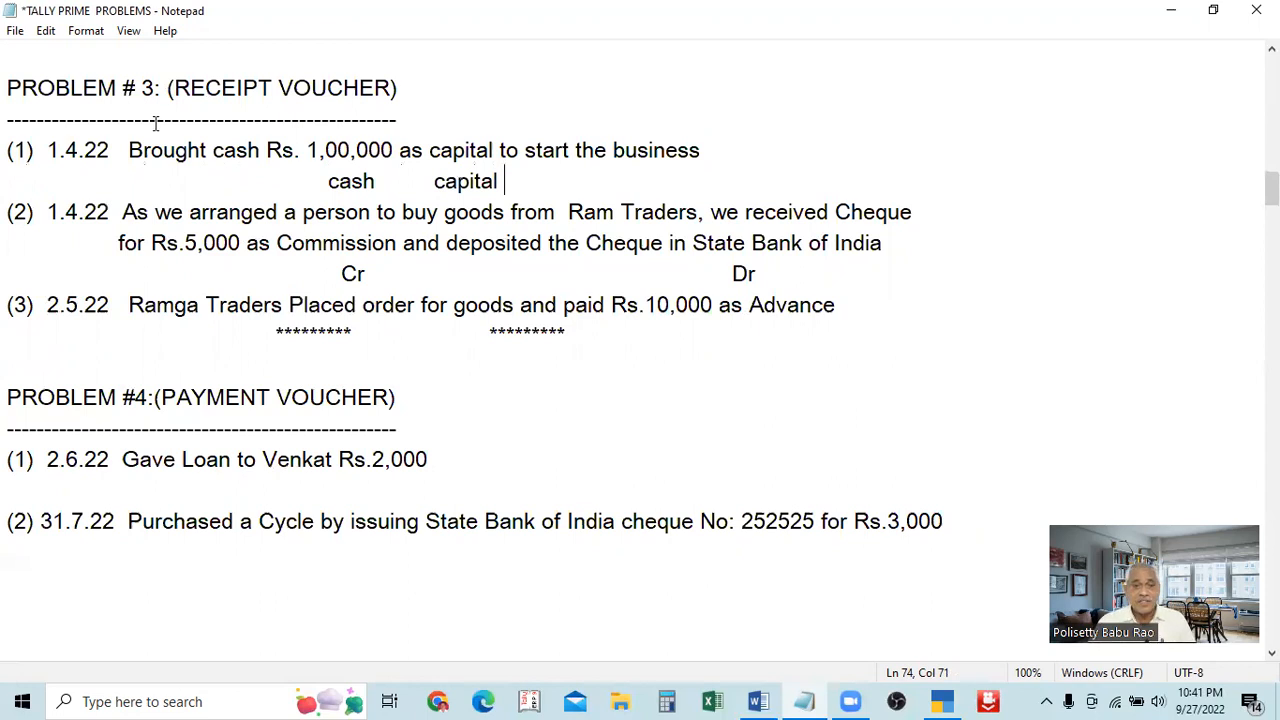
left_click_drag(324, 182, 497, 180)
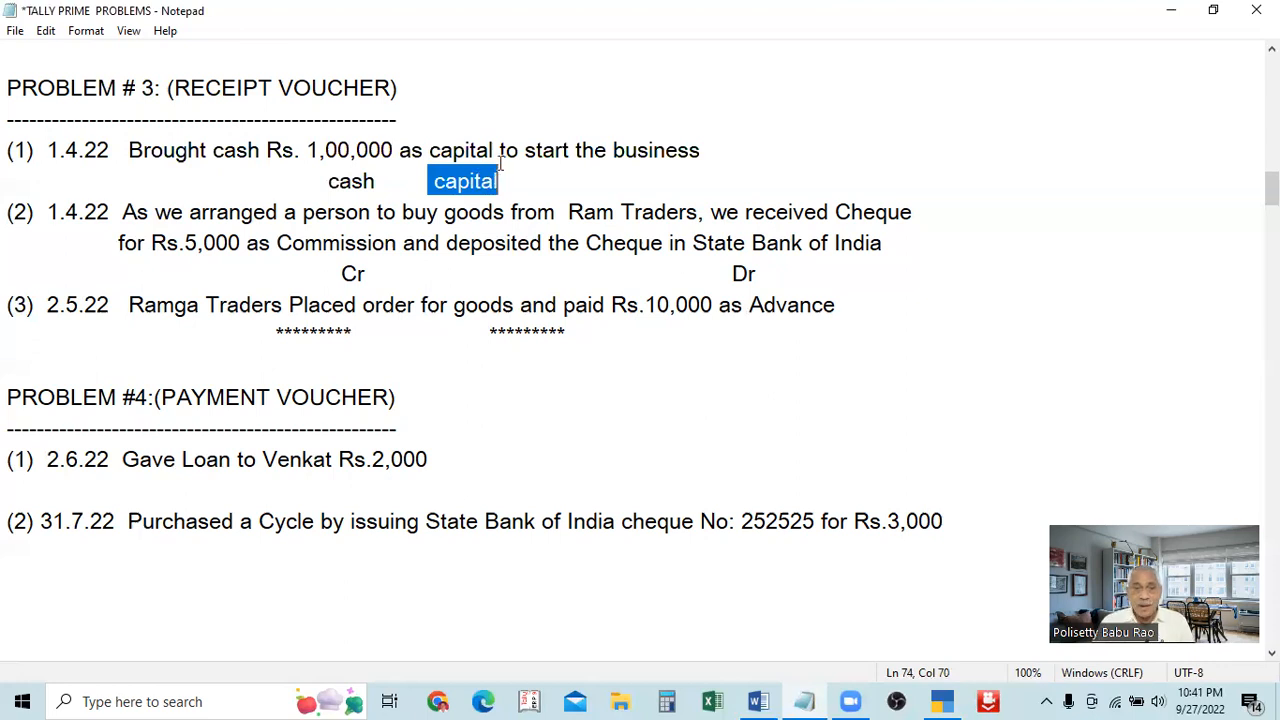
left_click(522, 168)
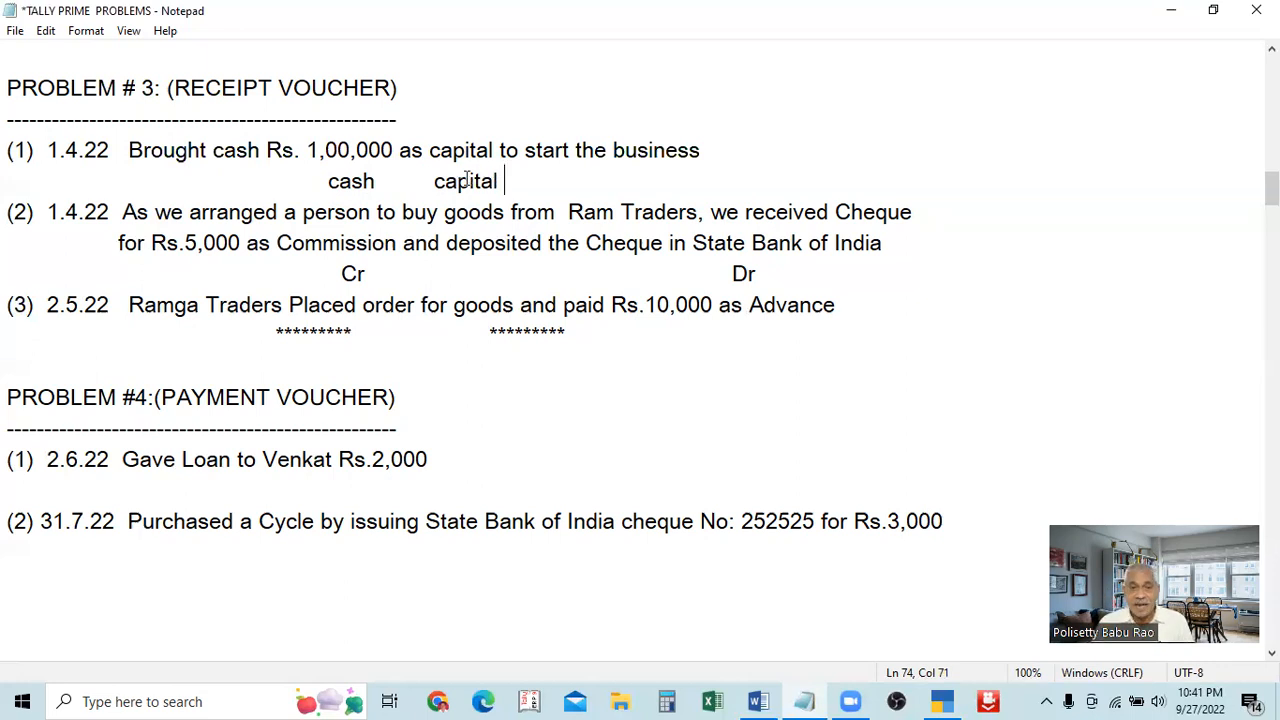
left_click(436, 183)
double_click(468, 183)
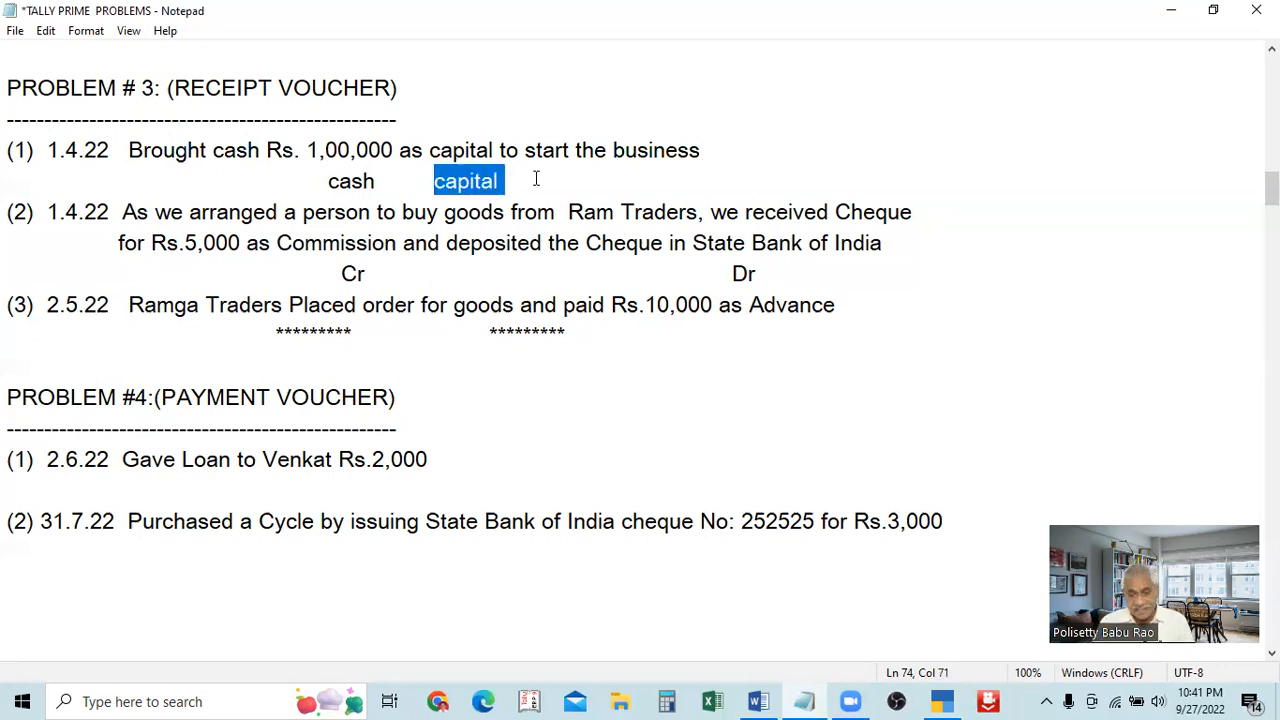
- Switch to TallyPrime and credit the Capital ledger with 1,00,000 in the Receipt voucher dated 1-Apr-22
left_click(942, 701)
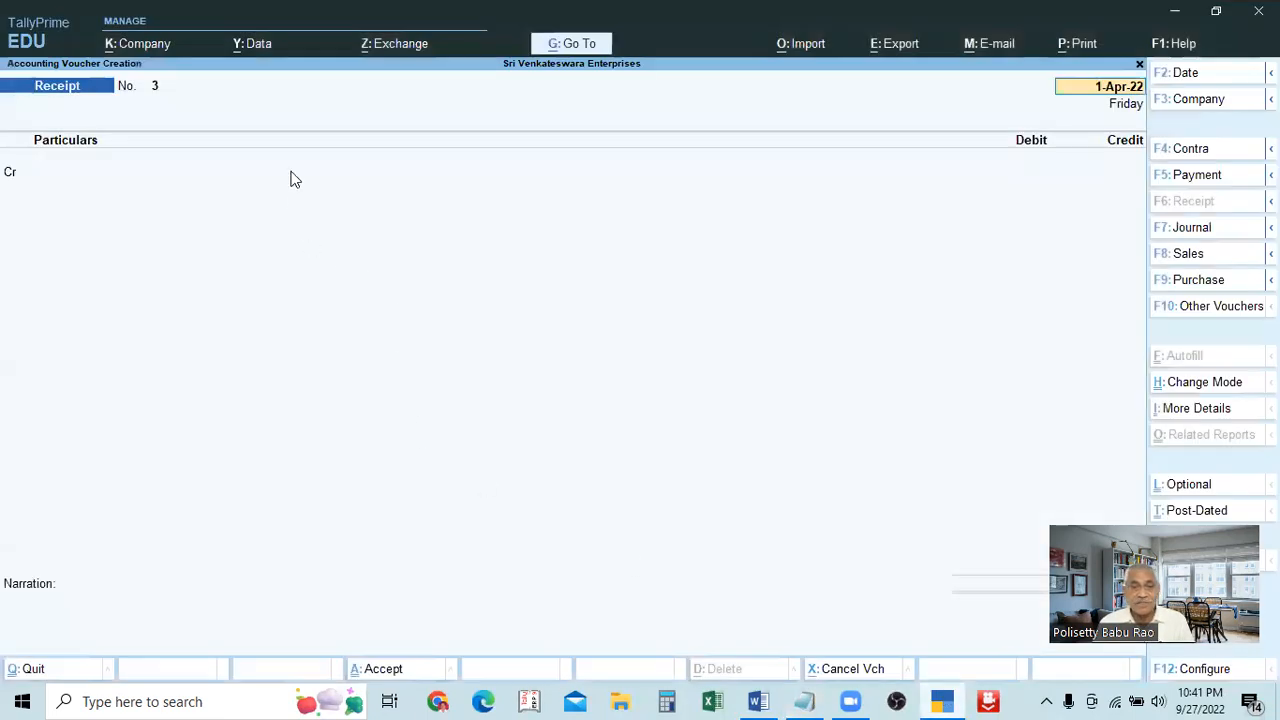
left_click(290, 178)
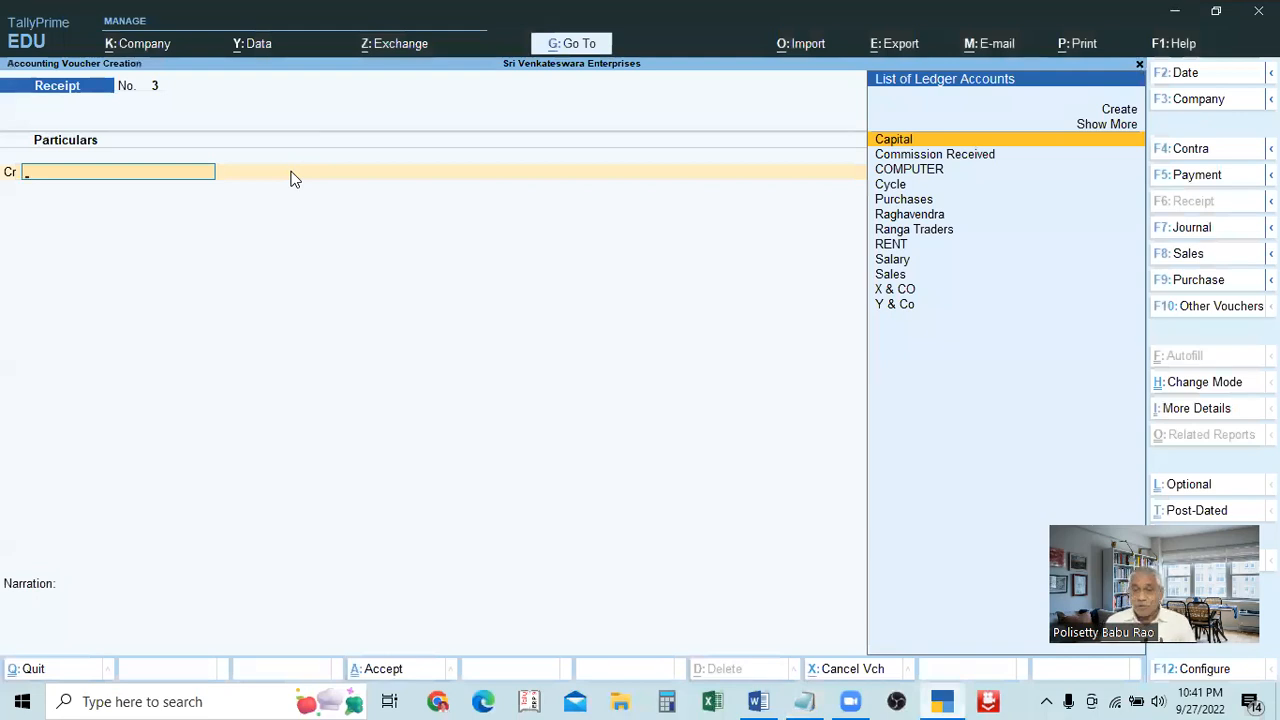
key("Return")
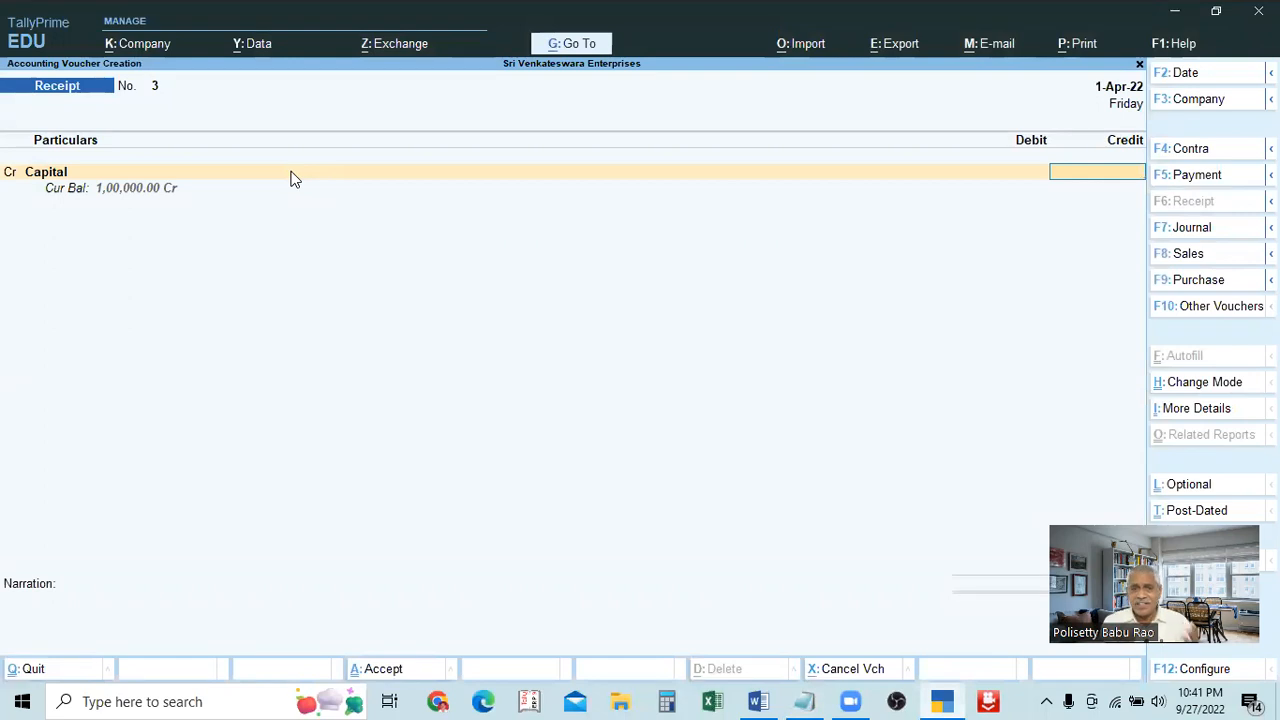
type("100000.00")
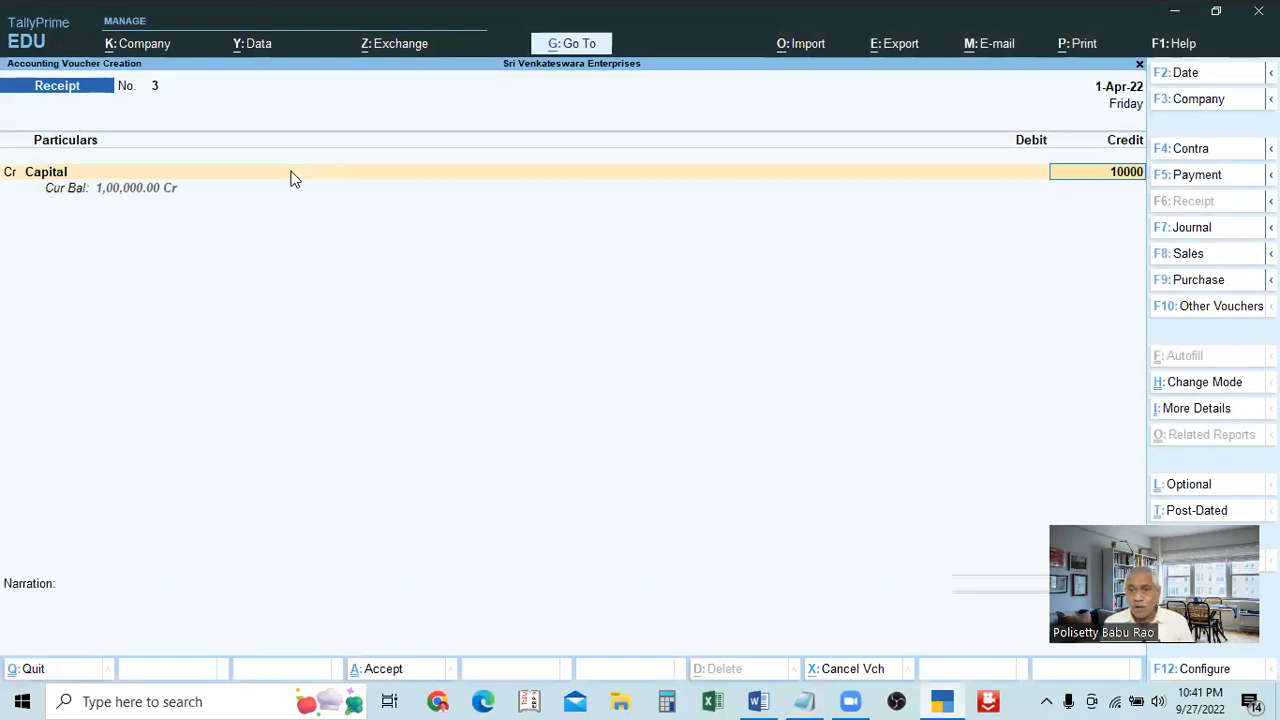
key("Return")
key("BackSpace")
type("1,00,")
type("000")
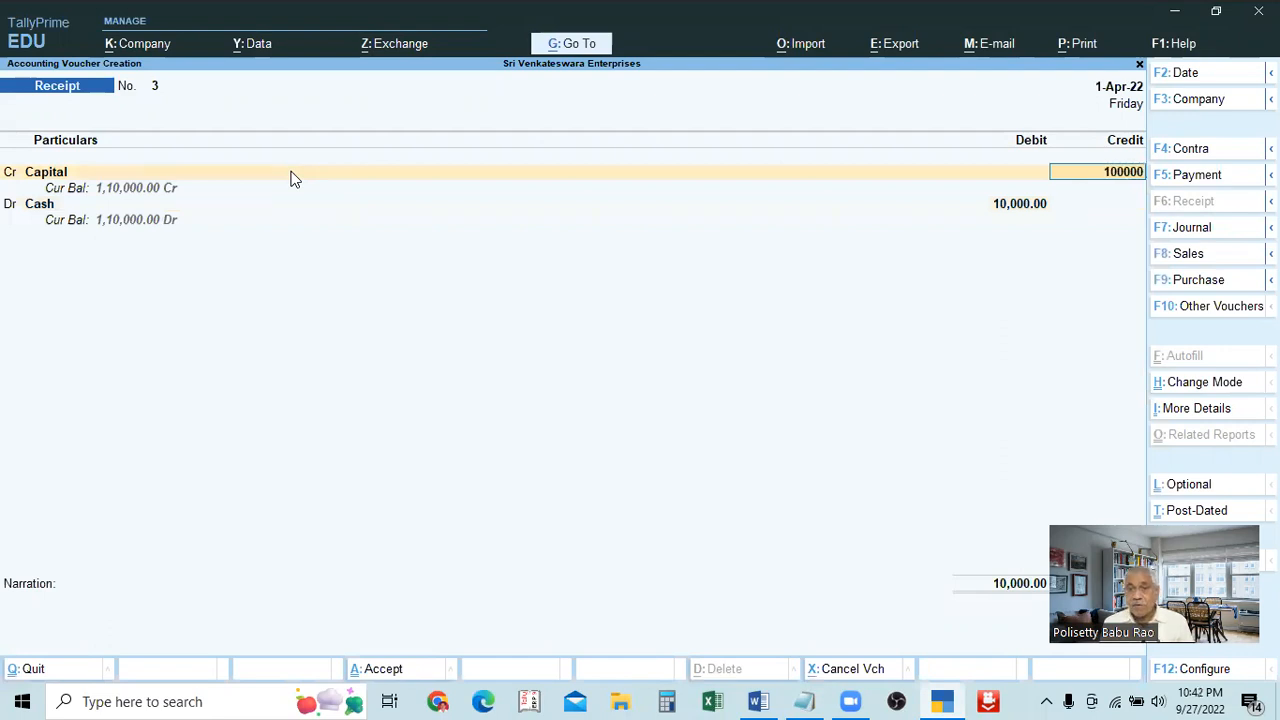
key("Return")
key("Return")
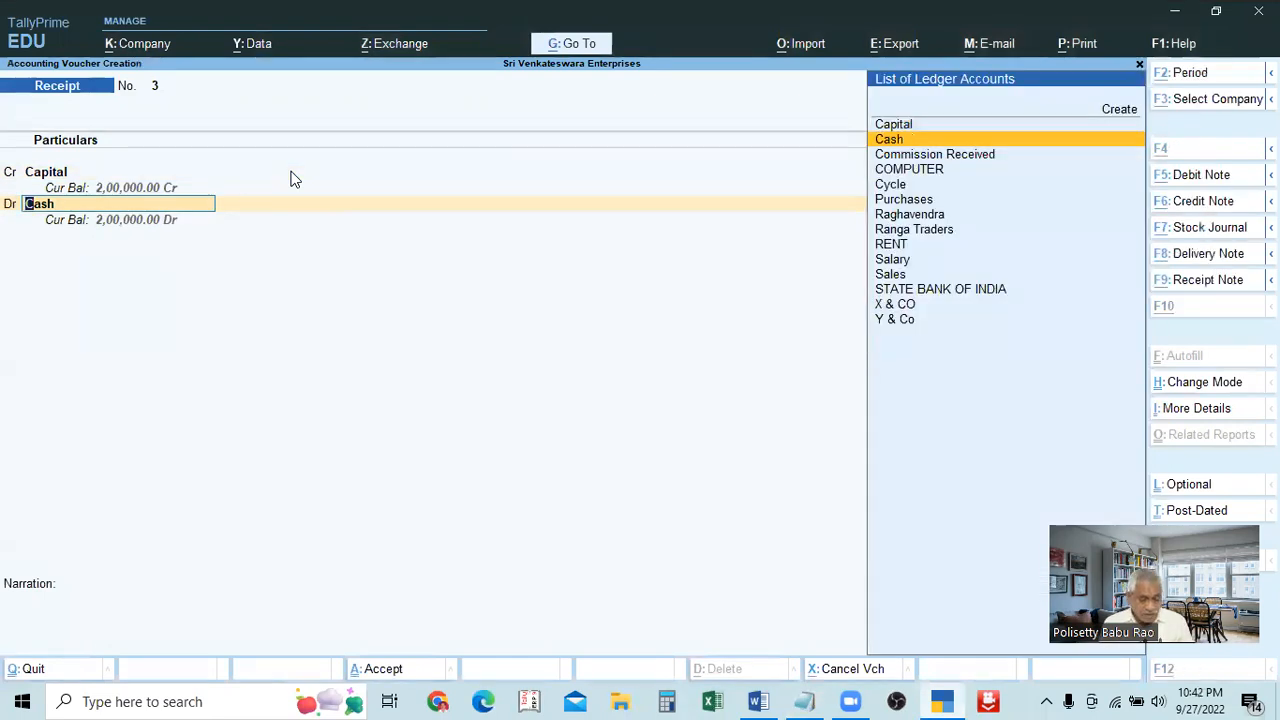
- Delete the "cash" and "capital" notes under the first transaction in Notepad and return to TallyPrime
key("alt+Tab")
left_click_drag(338, 181, 511, 186)
key("BackSpace")
key("BackSpace")
key("alt+Tab")
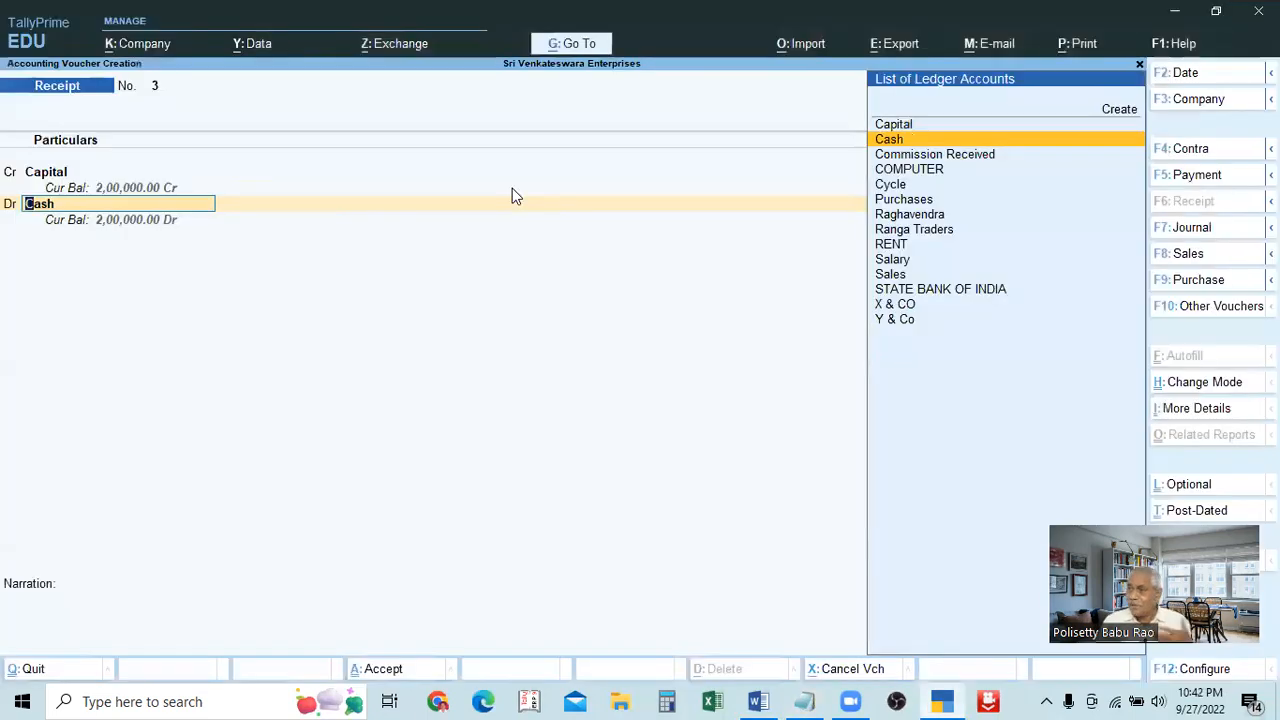
- Debit Cash with 1,00,000, enter the narration "being capital brought into business", and save the Receipt voucher
key("Return")
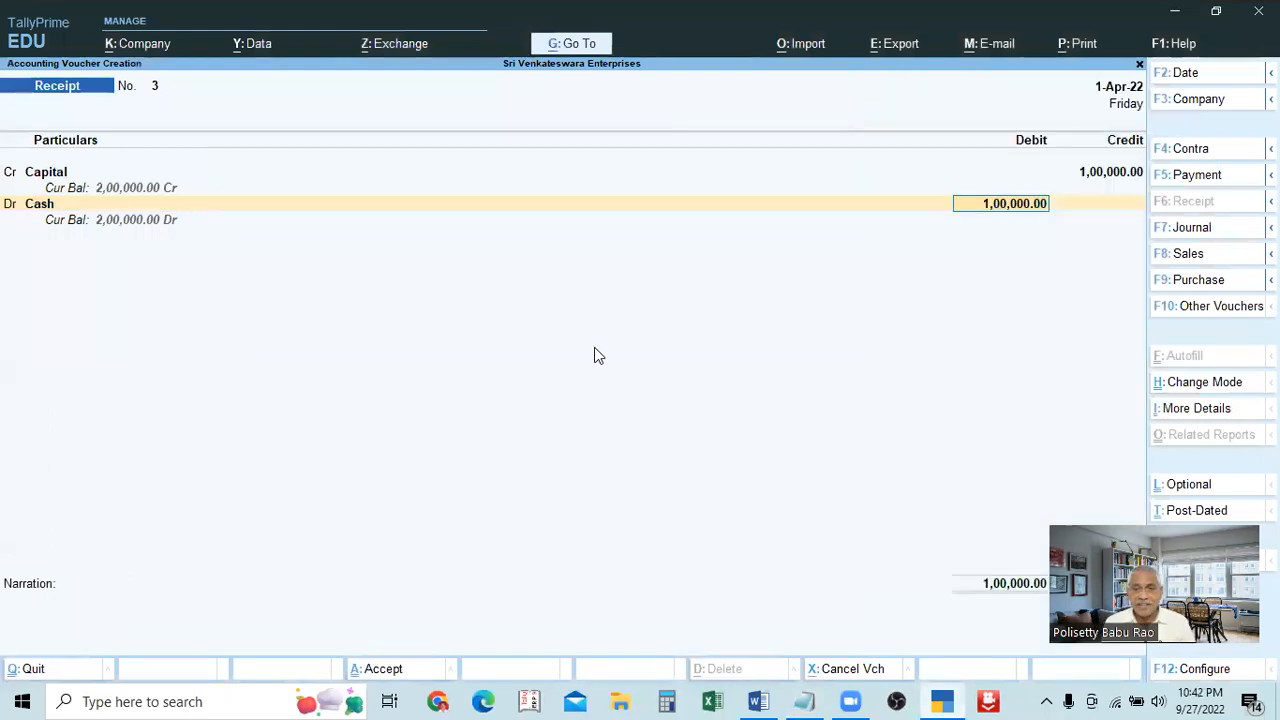
key("Return")
type("bei")
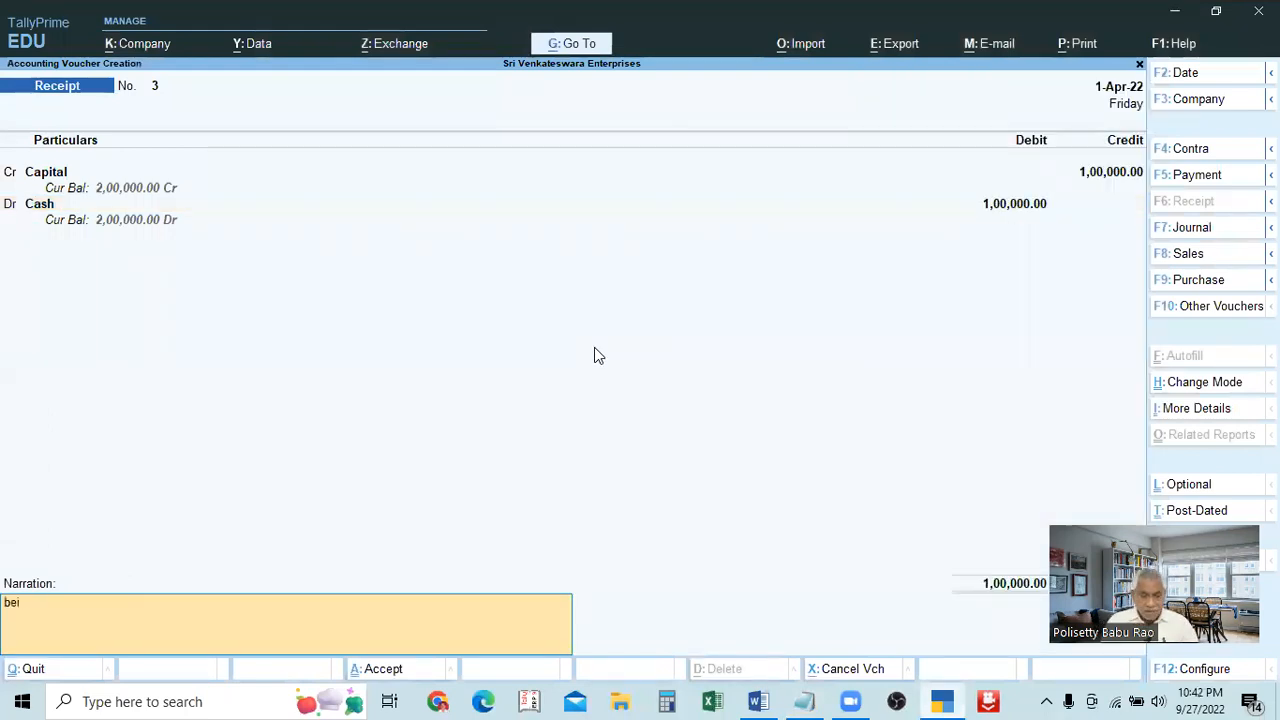
type("ng capital  bl")
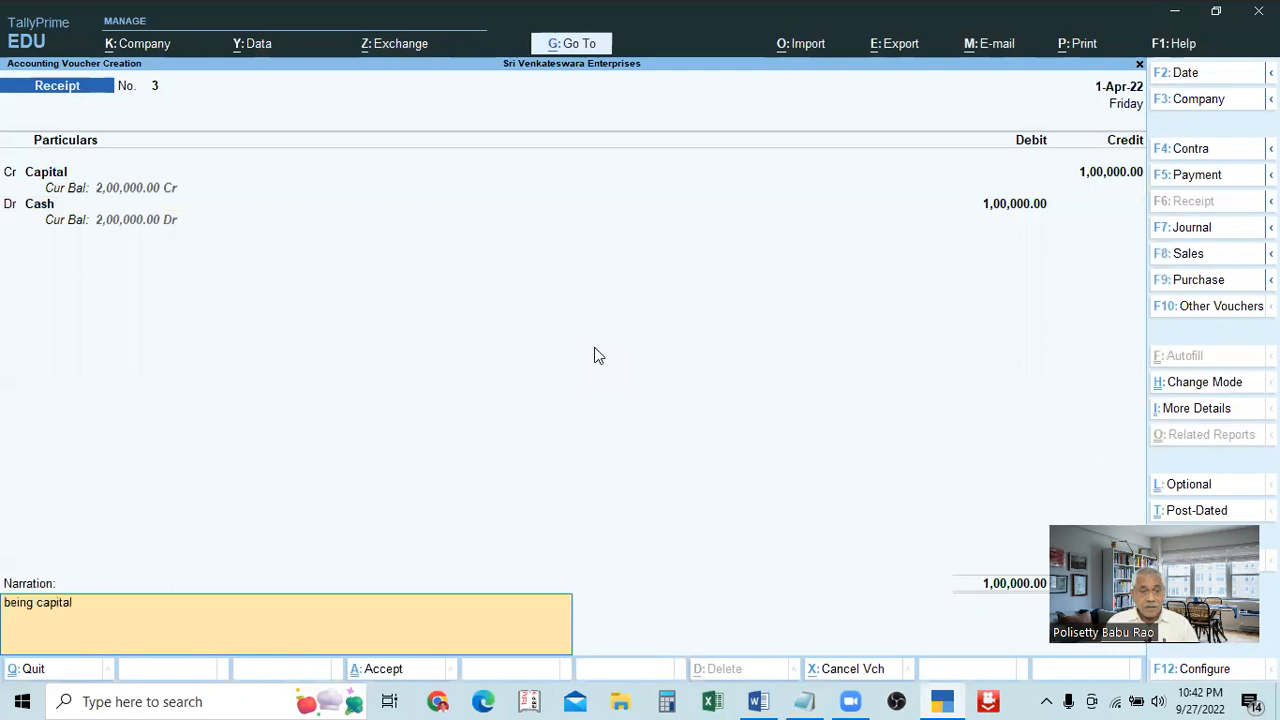
key("BackSpace")
key("BackSpace")
type("ought into businss")
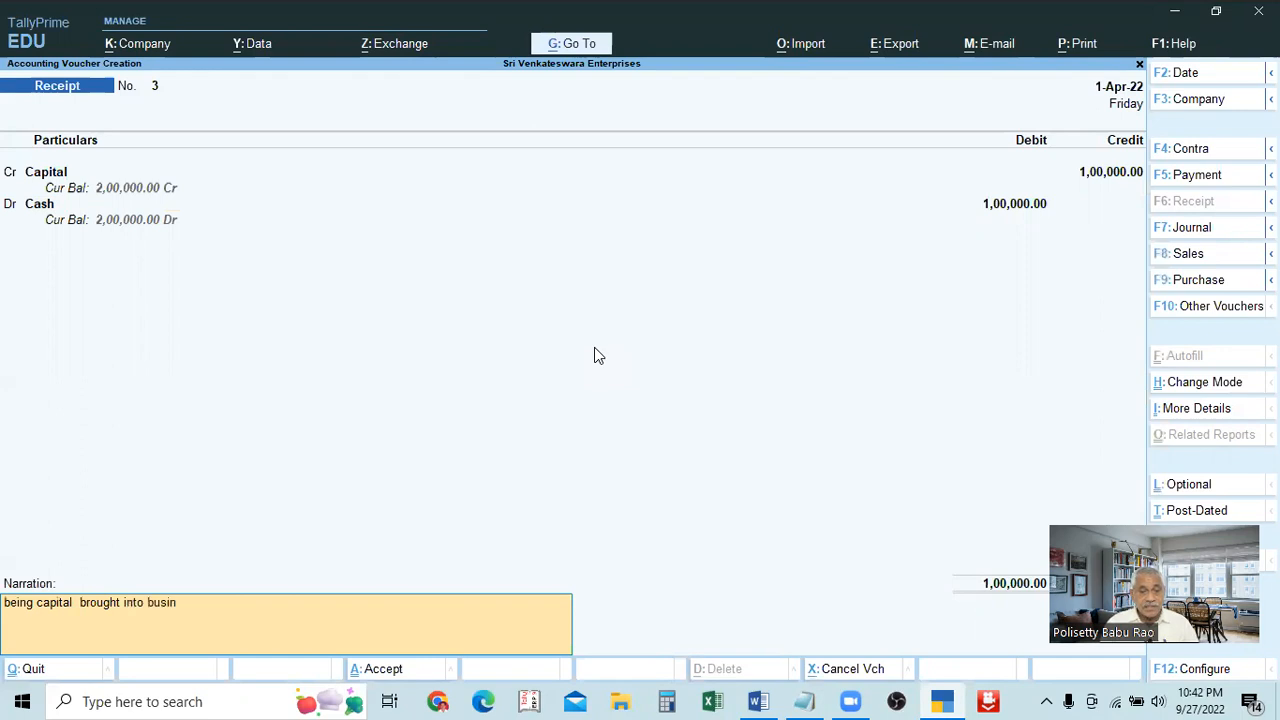
key("BackSpace")
key("BackSpace")
key("BackSpace")
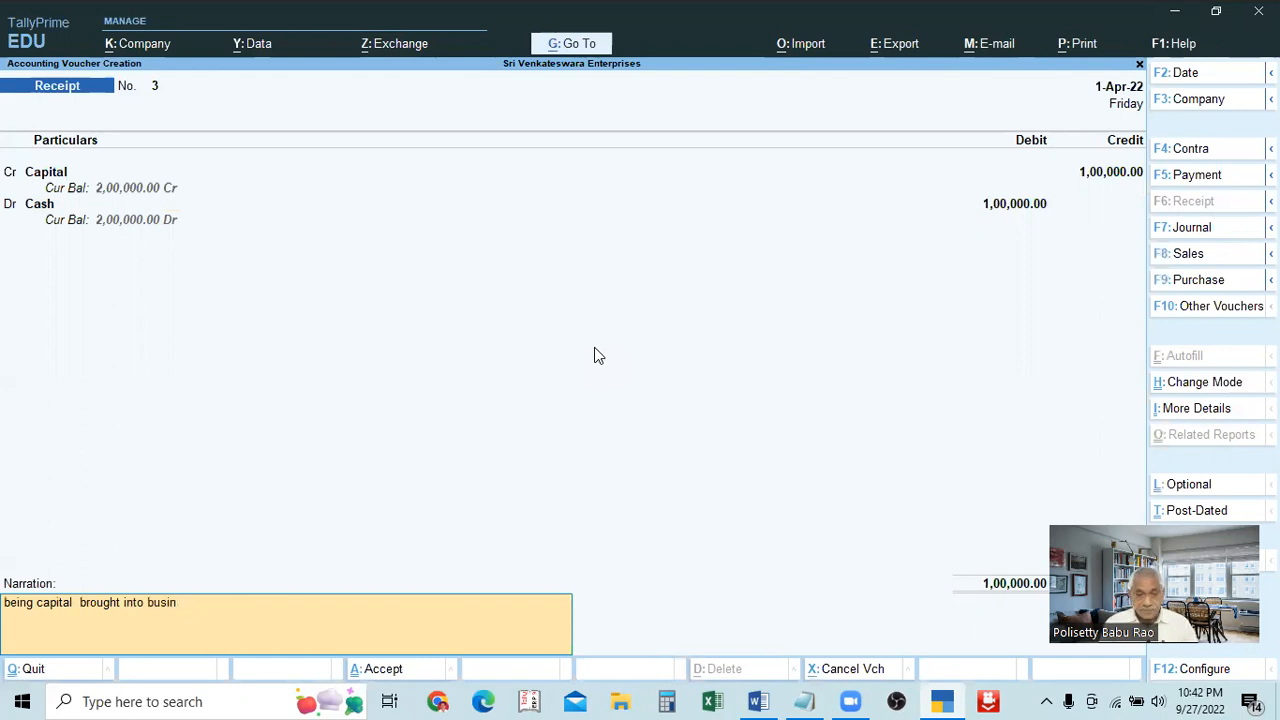
type("ess")
key("Return")
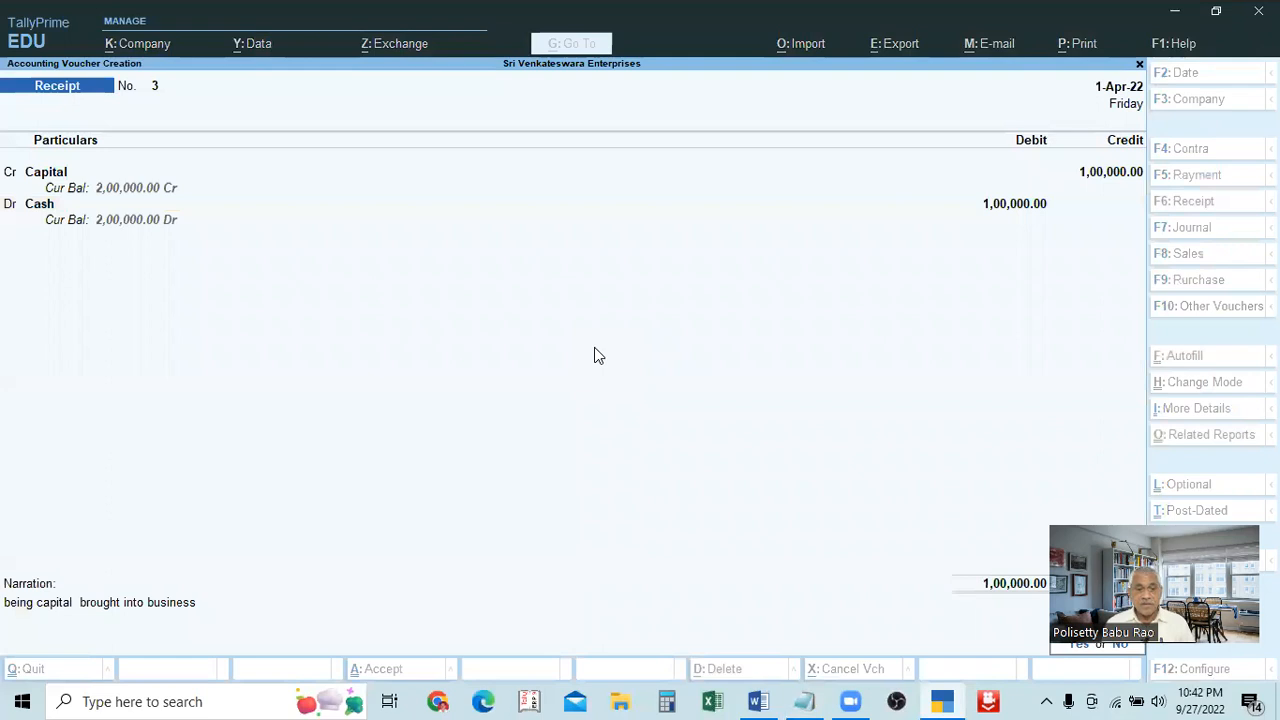
key("Return")
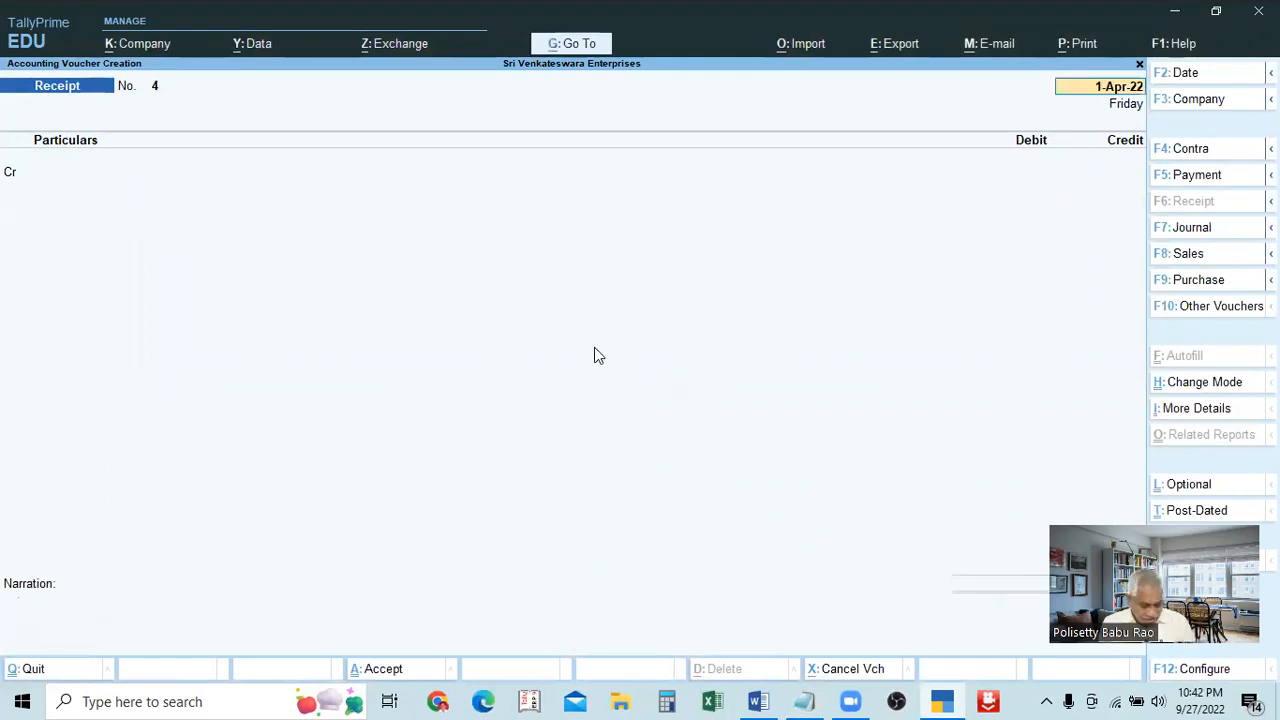
- Switch to Notepad and highlight the second PROBLEM # 3 transaction about commission received by cheque
key("alt+Tab")
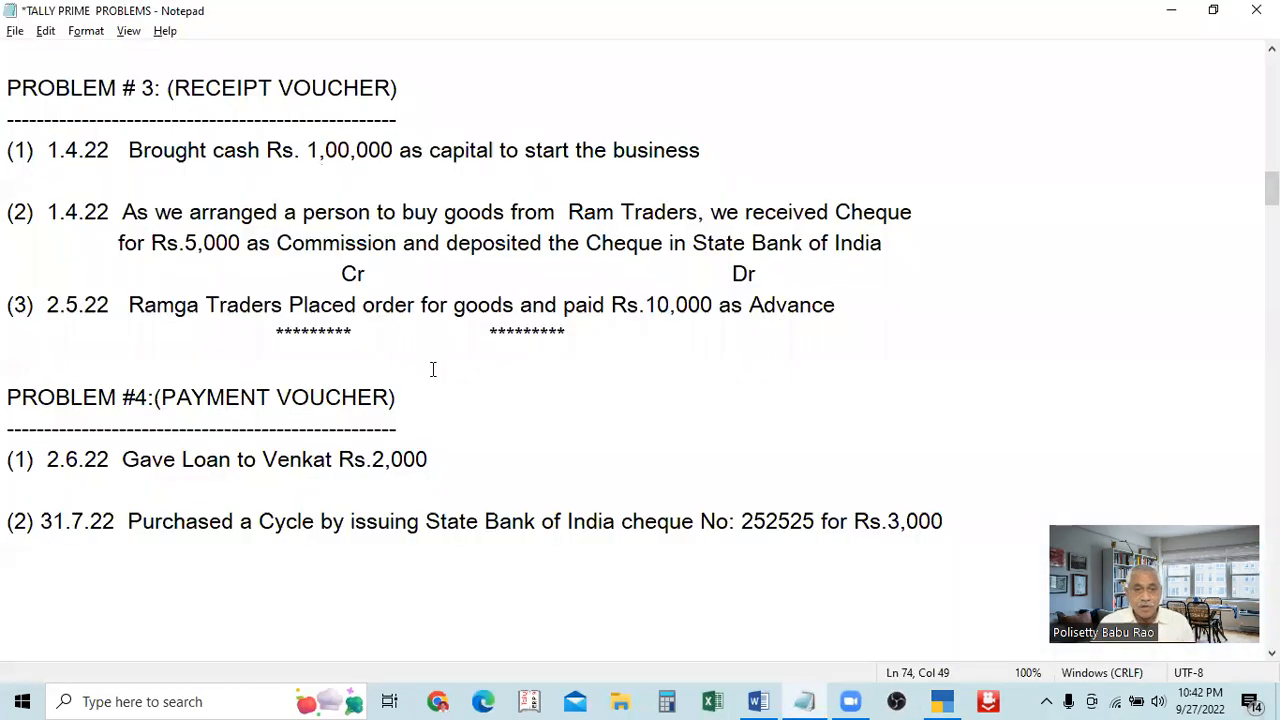
left_click_drag(122, 212, 909, 247)
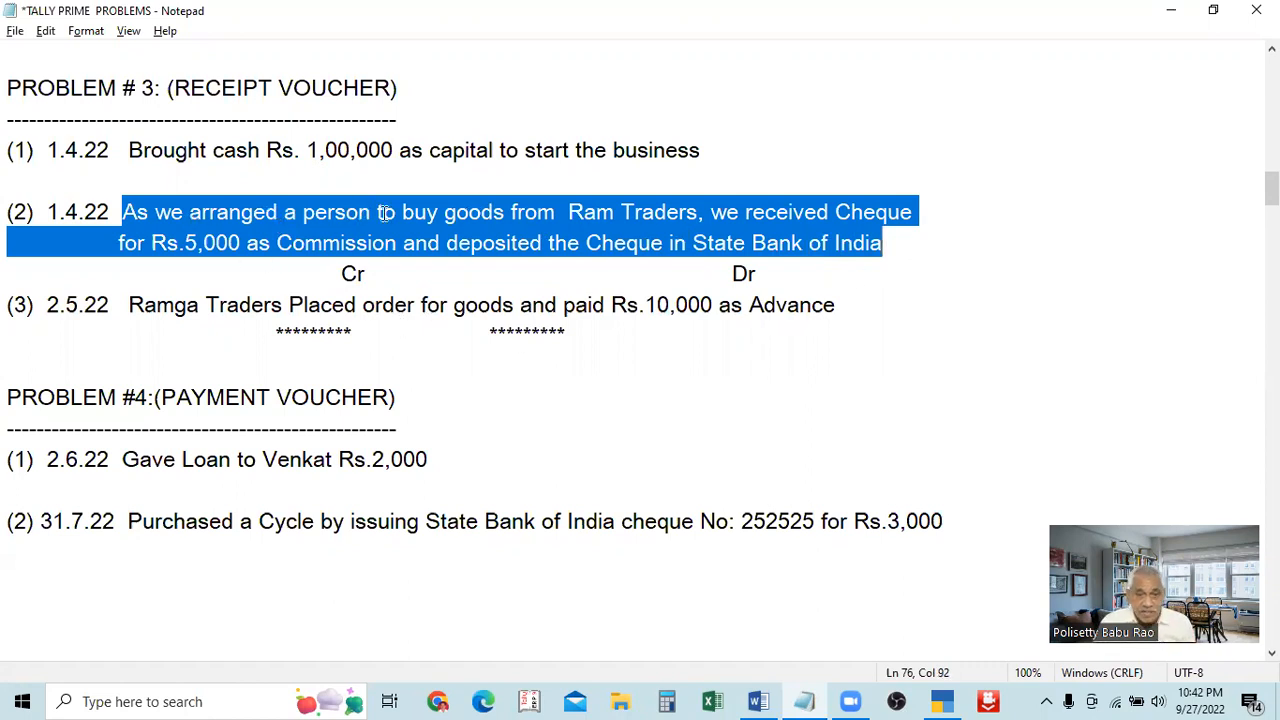
left_click(711, 210)
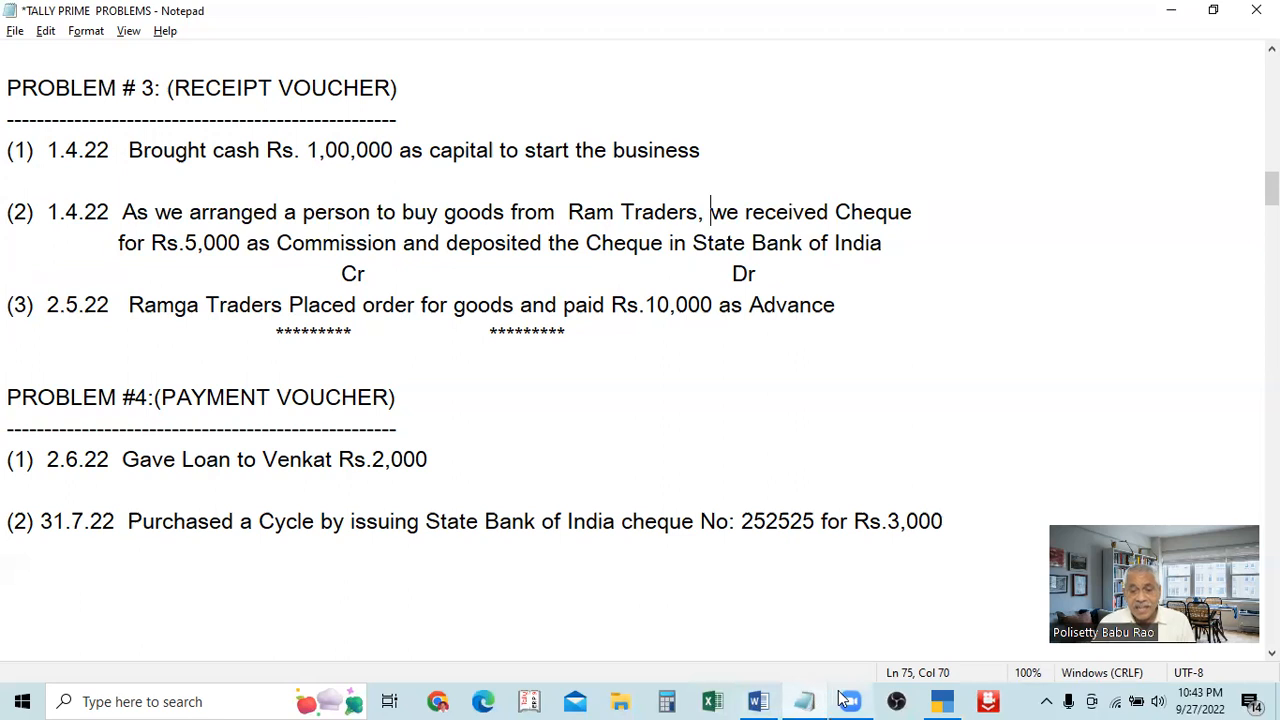
left_click(934, 700)
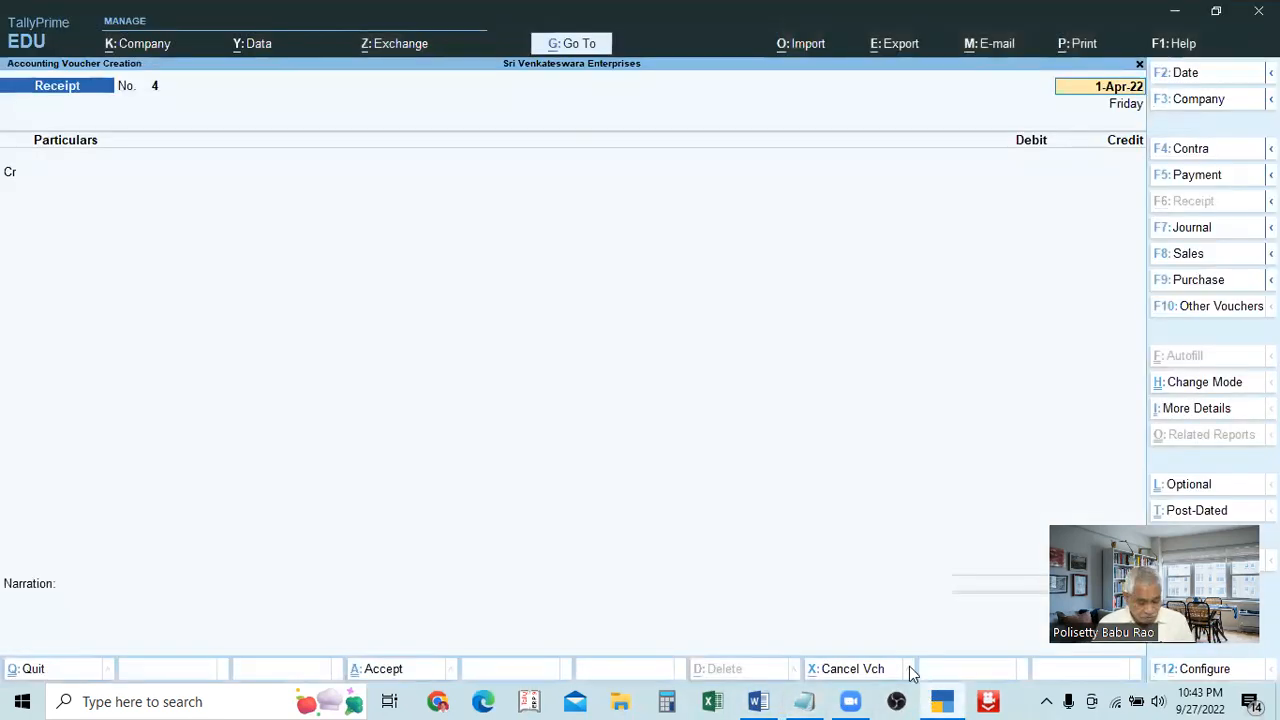
key("alt+Tab")
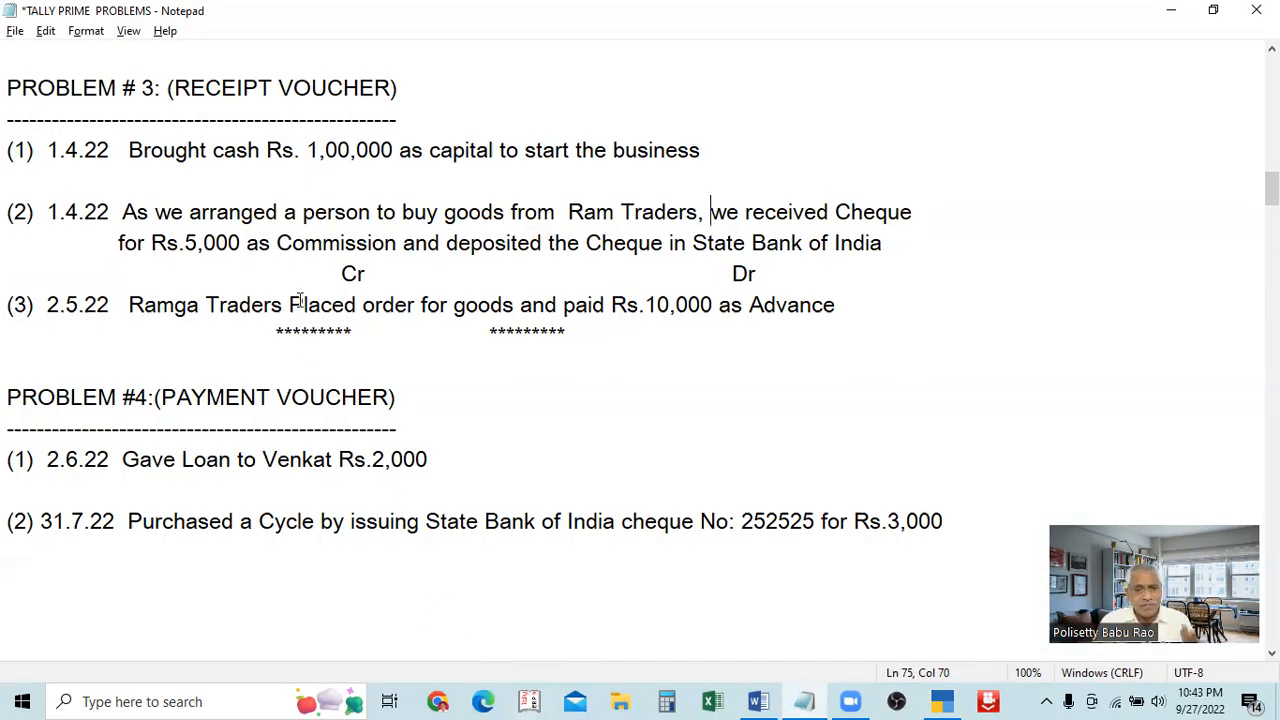
- Examine the second transaction's ledgers by highlighting Commission, State Bank of India, Ram Traders and the Dr mark
left_click_drag(277, 243, 396, 243)
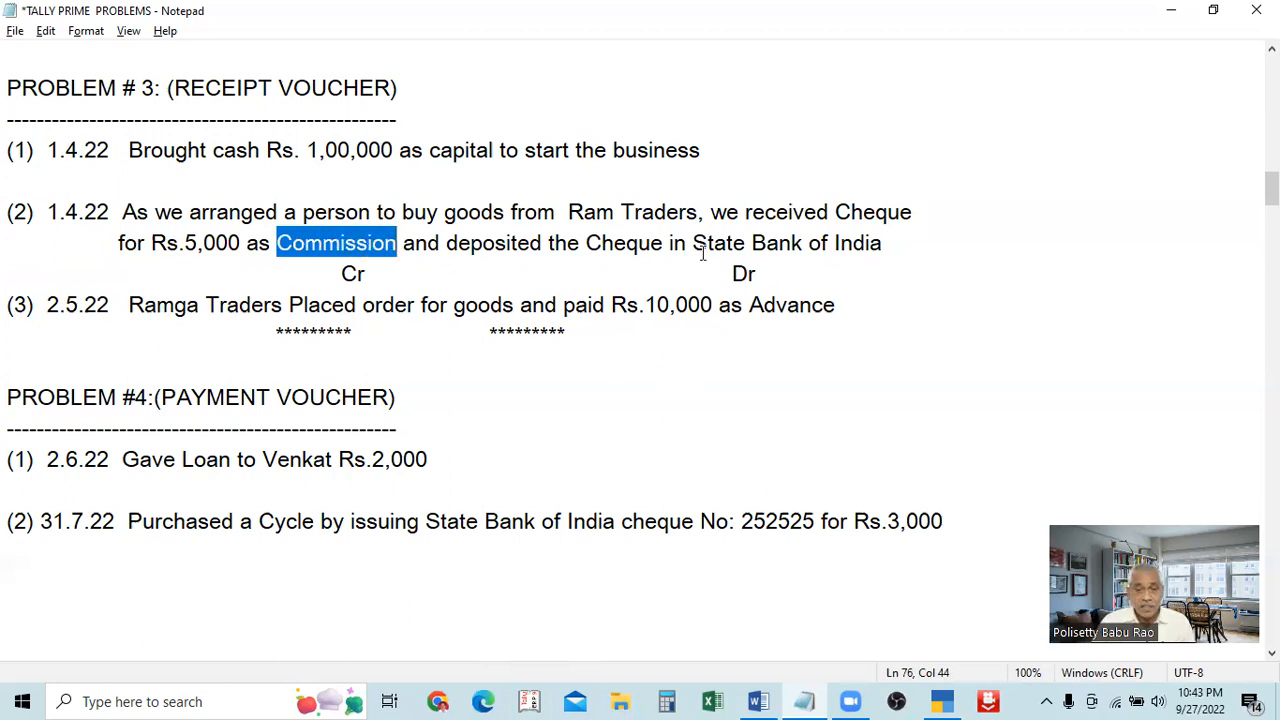
left_click_drag(693, 243, 894, 246)
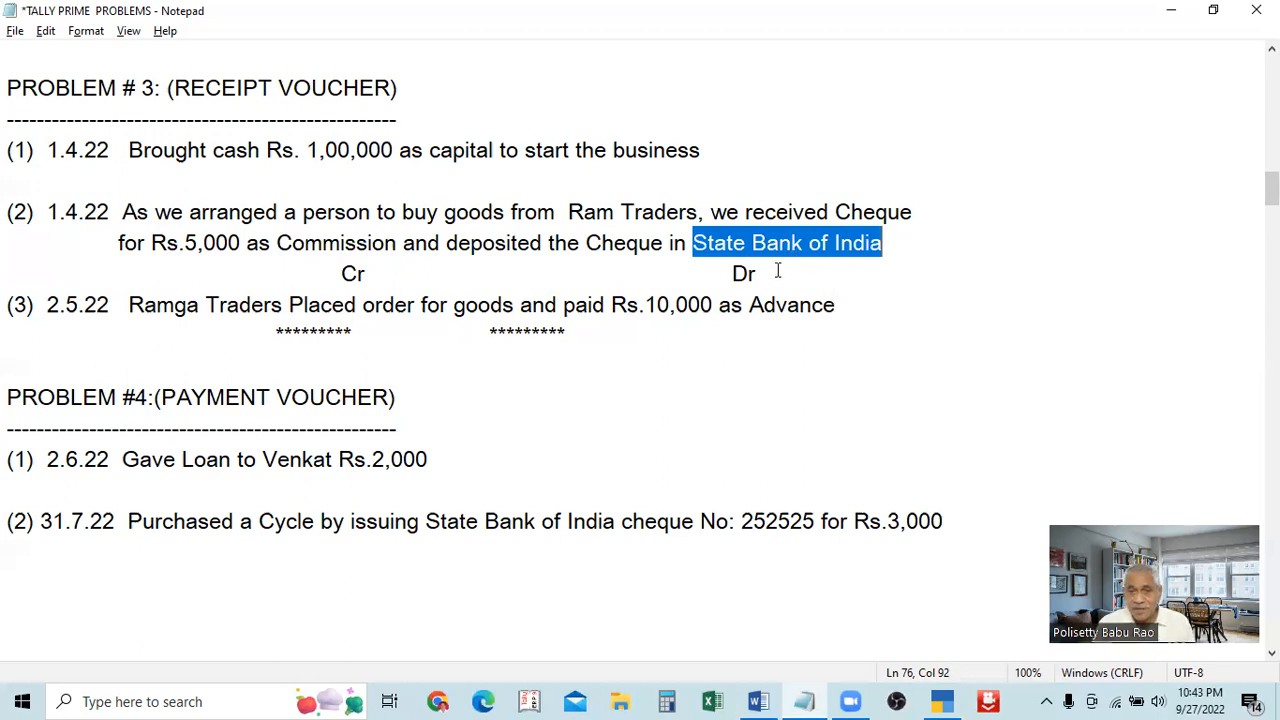
left_click_drag(278, 244, 397, 244)
left_click_drag(693, 244, 882, 244)
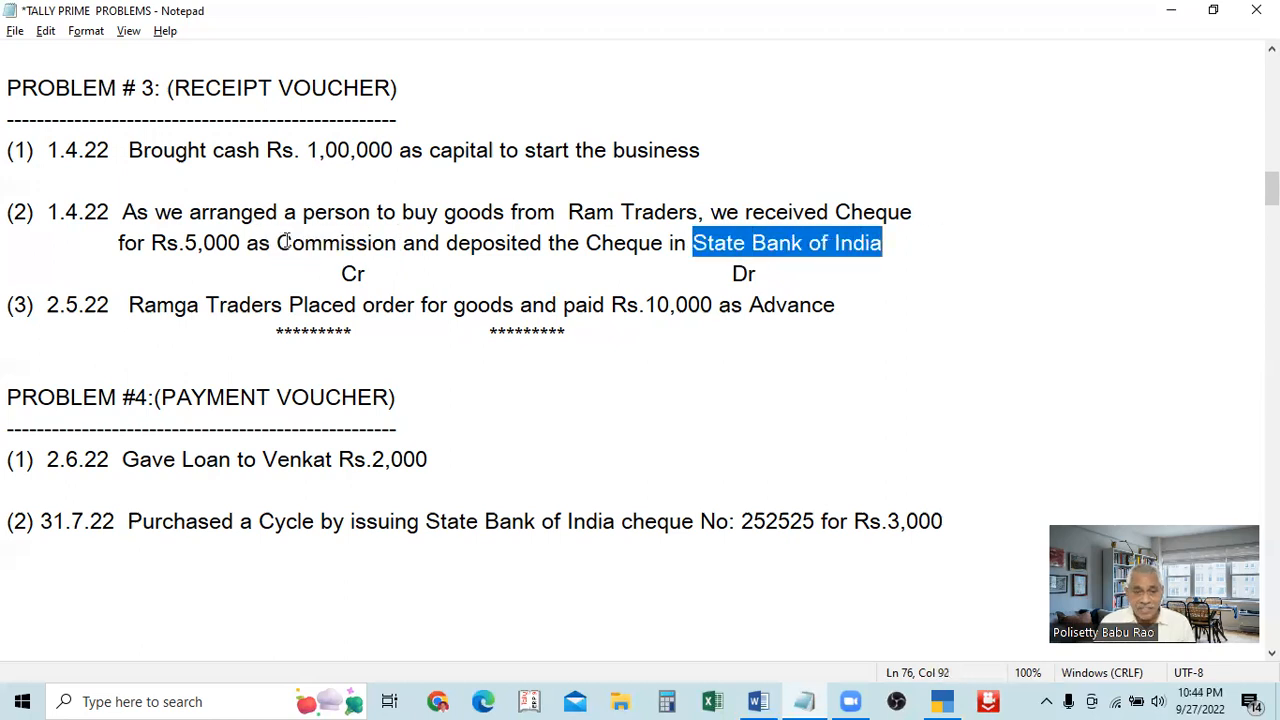
left_click_drag(290, 243, 384, 263)
left_click_drag(567, 212, 697, 222)
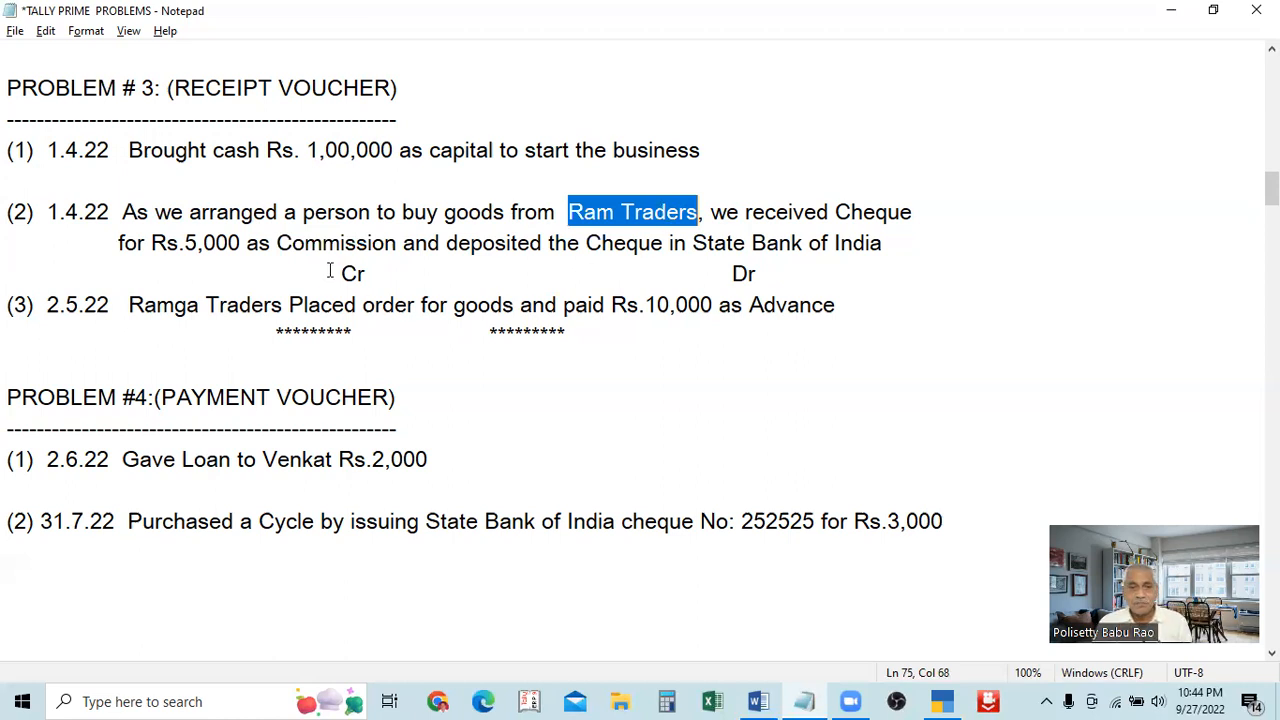
left_click_drag(277, 243, 404, 243)
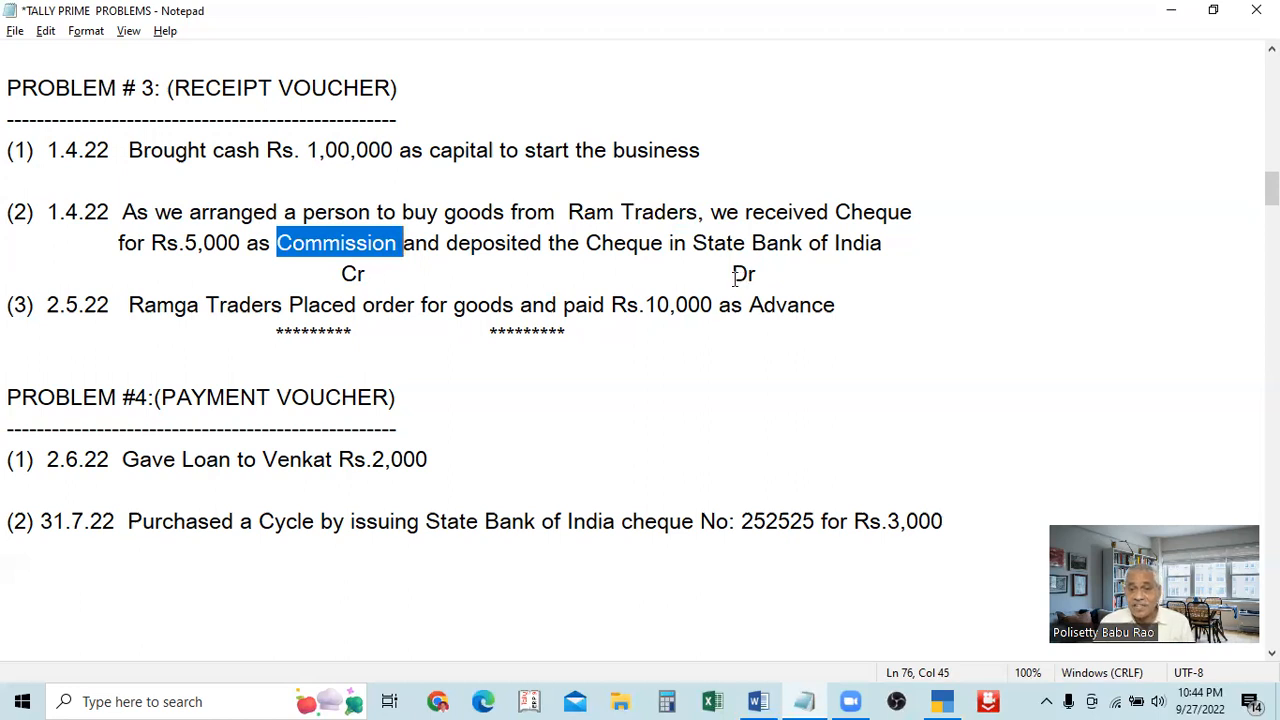
left_click_drag(732, 273, 758, 273)
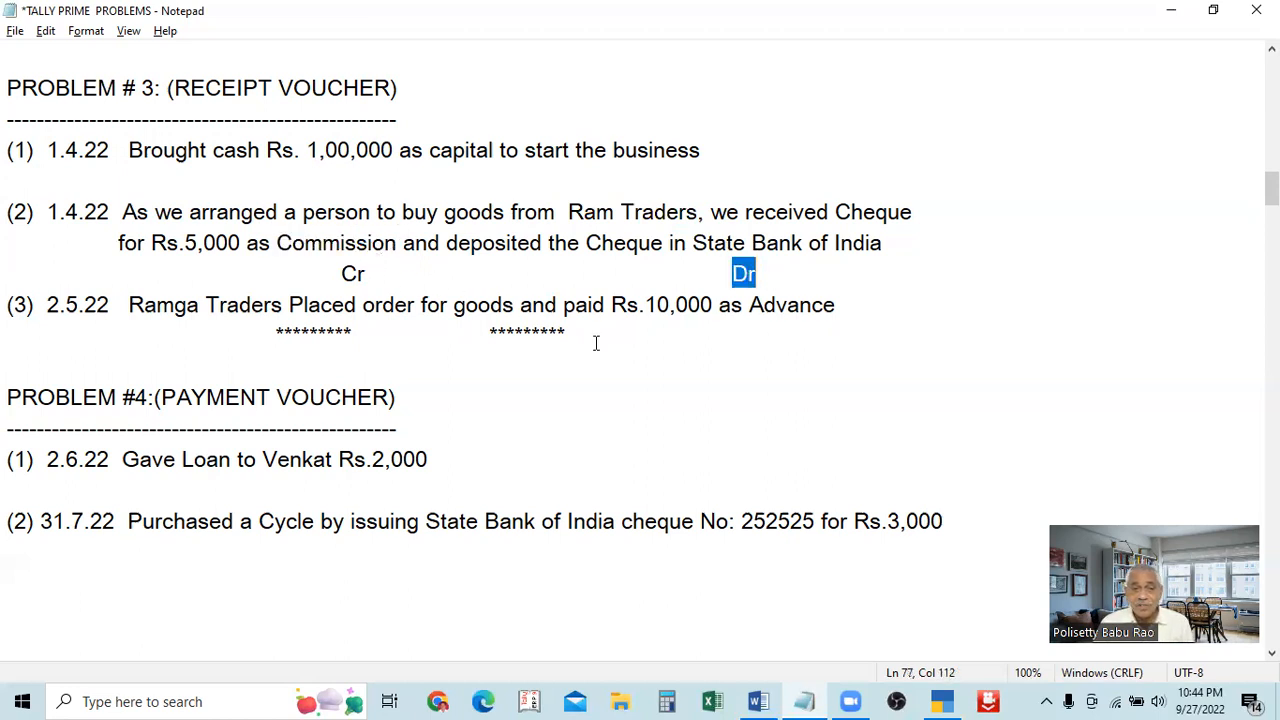
- Choose Commission Received as the credit ledger in TallyPrime's Receipt voucher, and return to the problem in Notepad
key("alt+Tab")
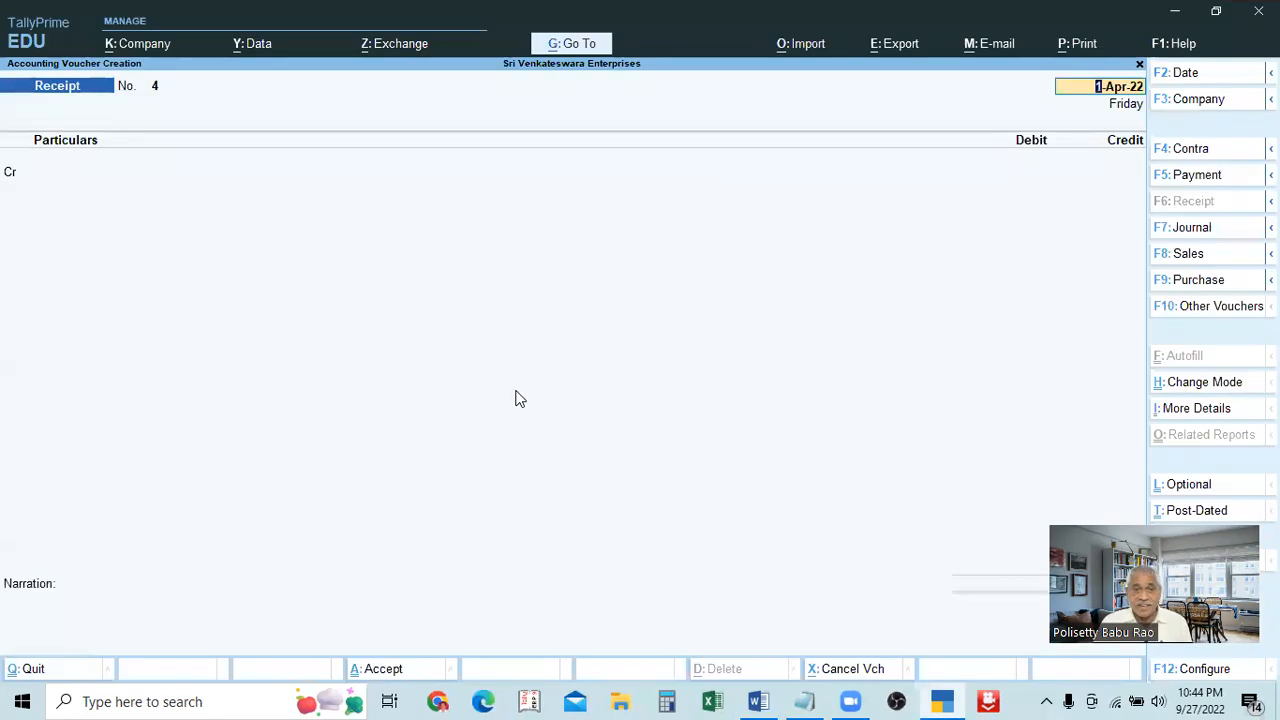
key("Return")
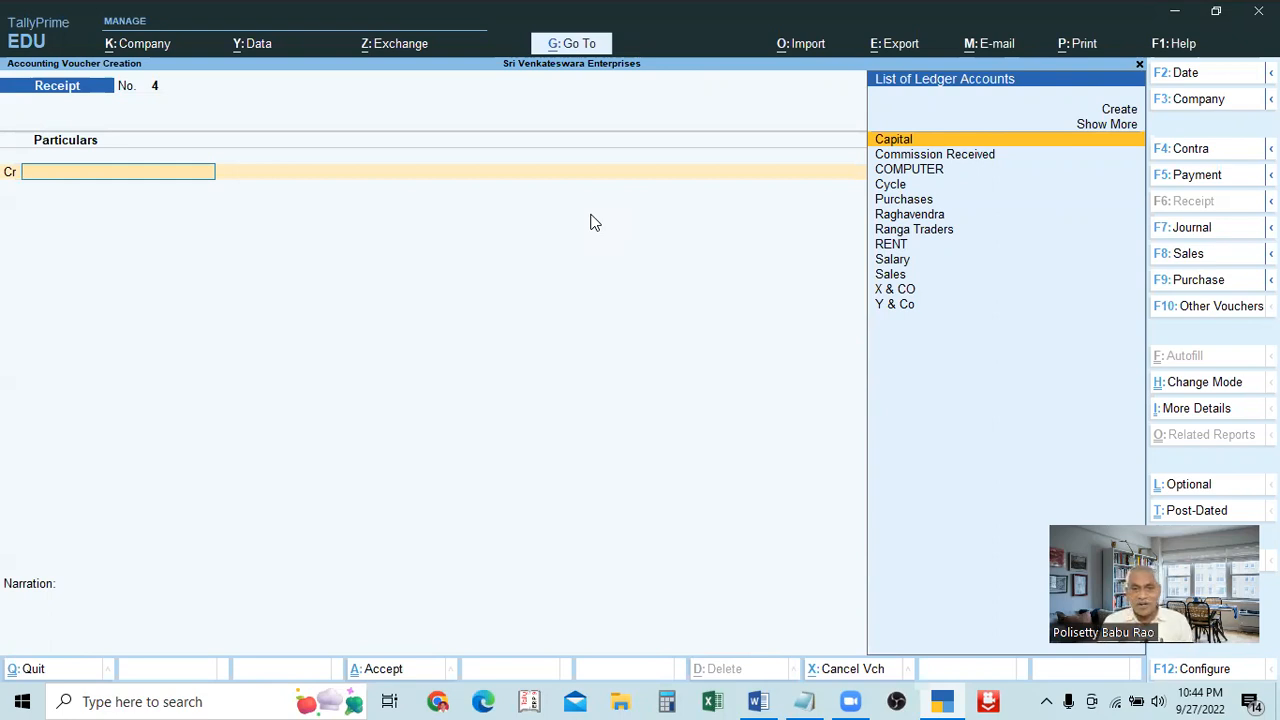
key("Down")
key("Return")
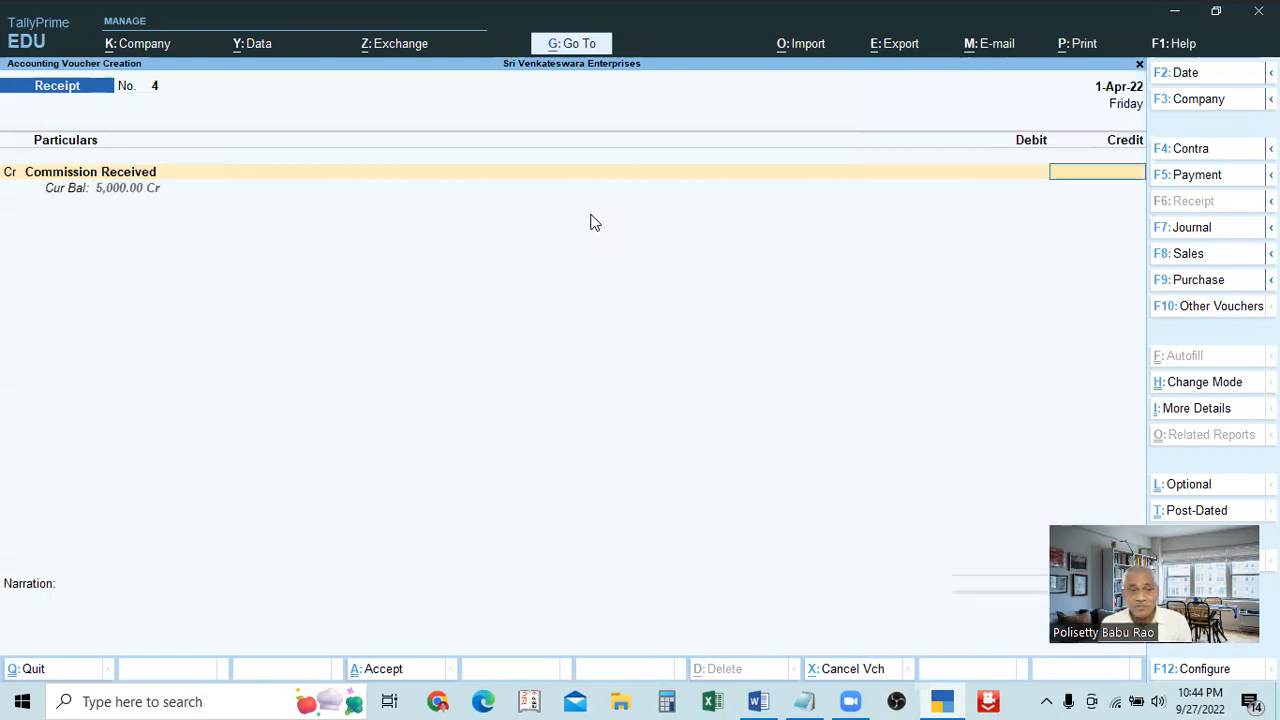
key("alt+Tab")
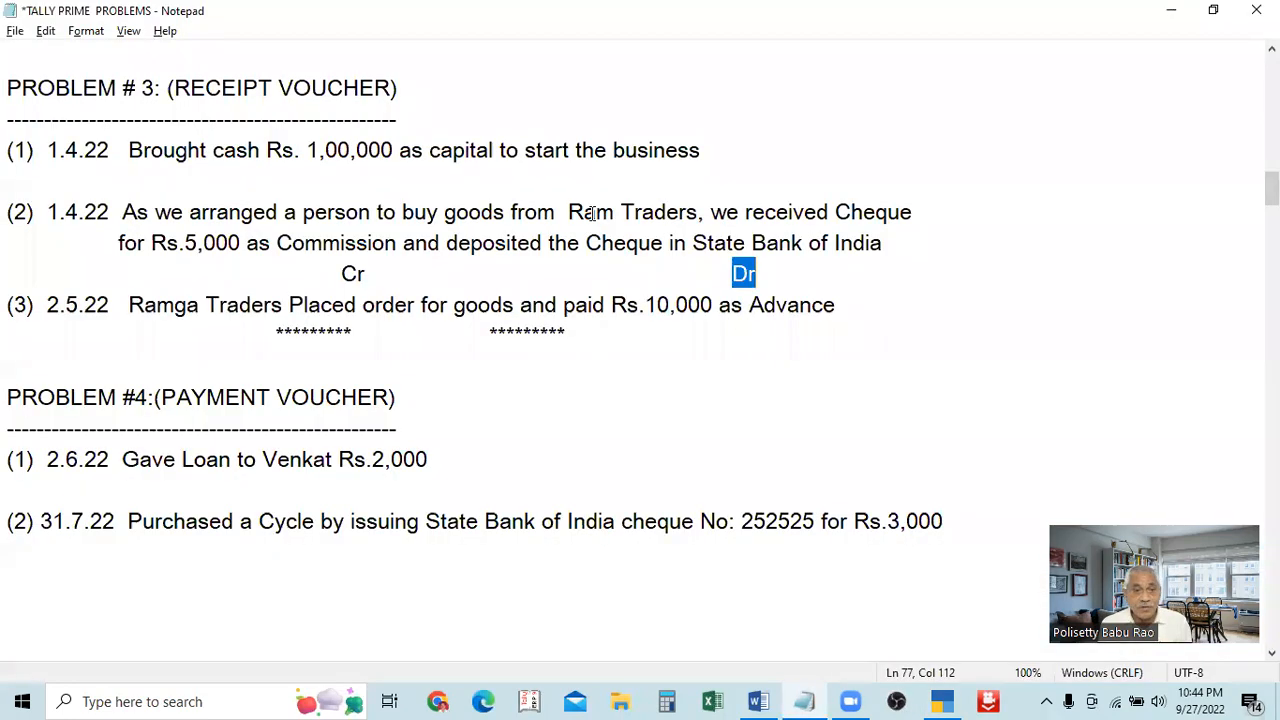
- Credit Commission Received with 5,000 in TallyPrime's Receipt voucher, and check the debit side of the problem in Notepad
key("alt+Tab")
type("5000")
key("Return")
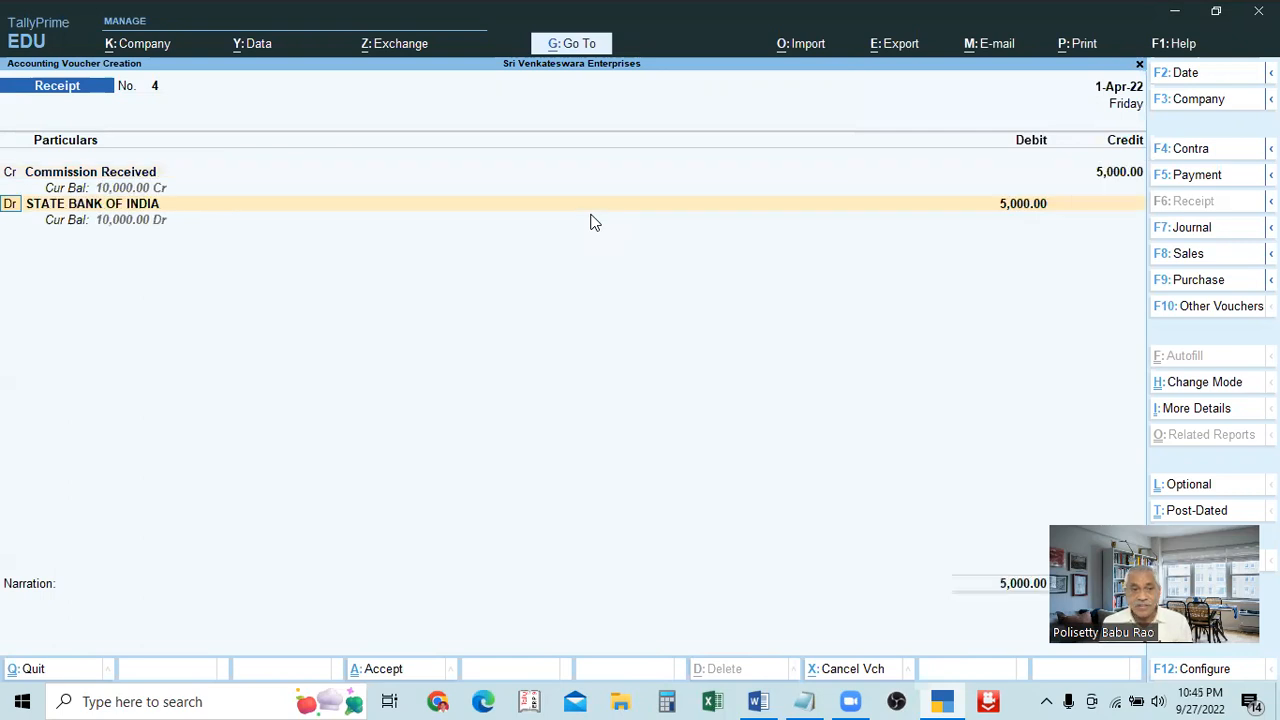
key("Return")
key("alt+Tab")
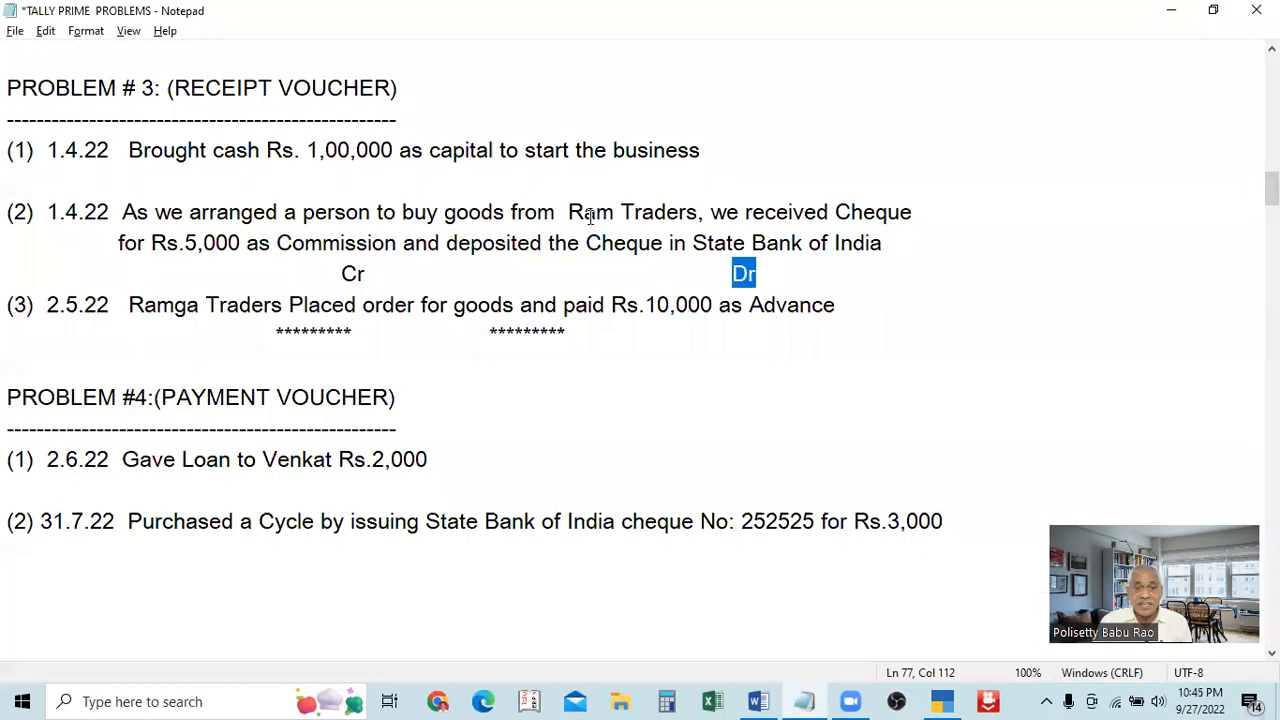
key("alt+Tab")
type("C")
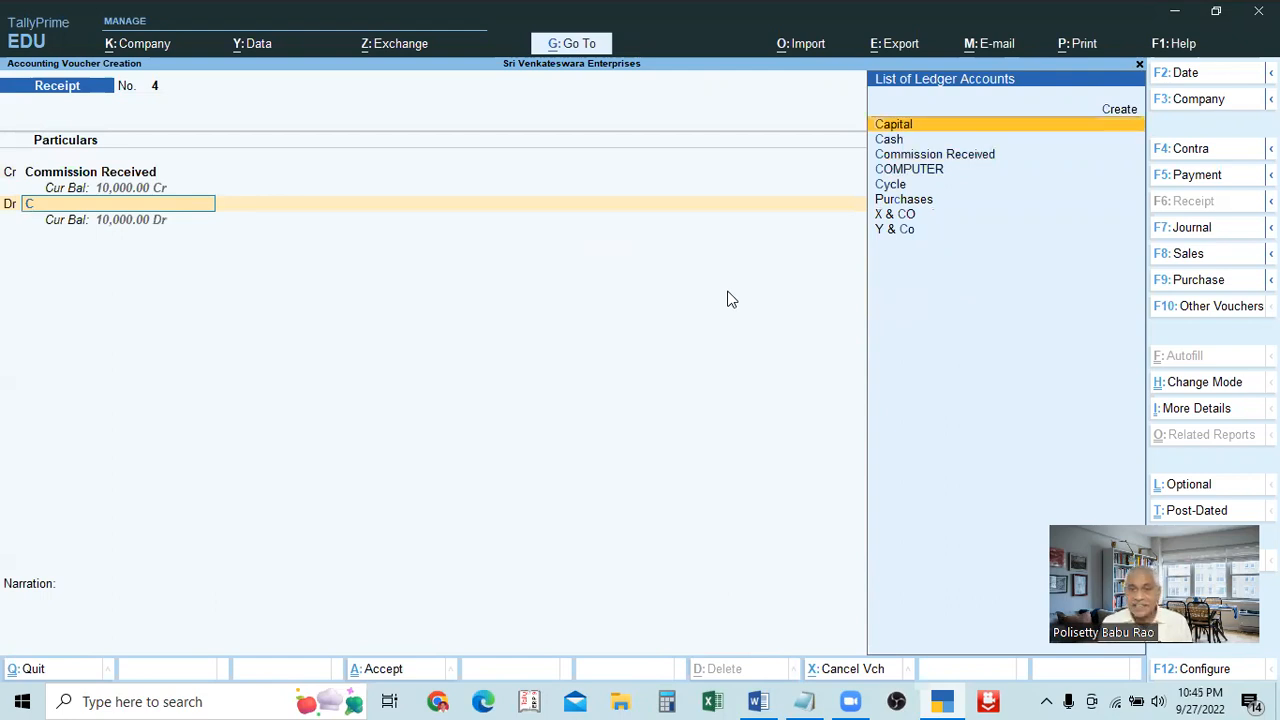
key("Return")
key("alt+Tab")
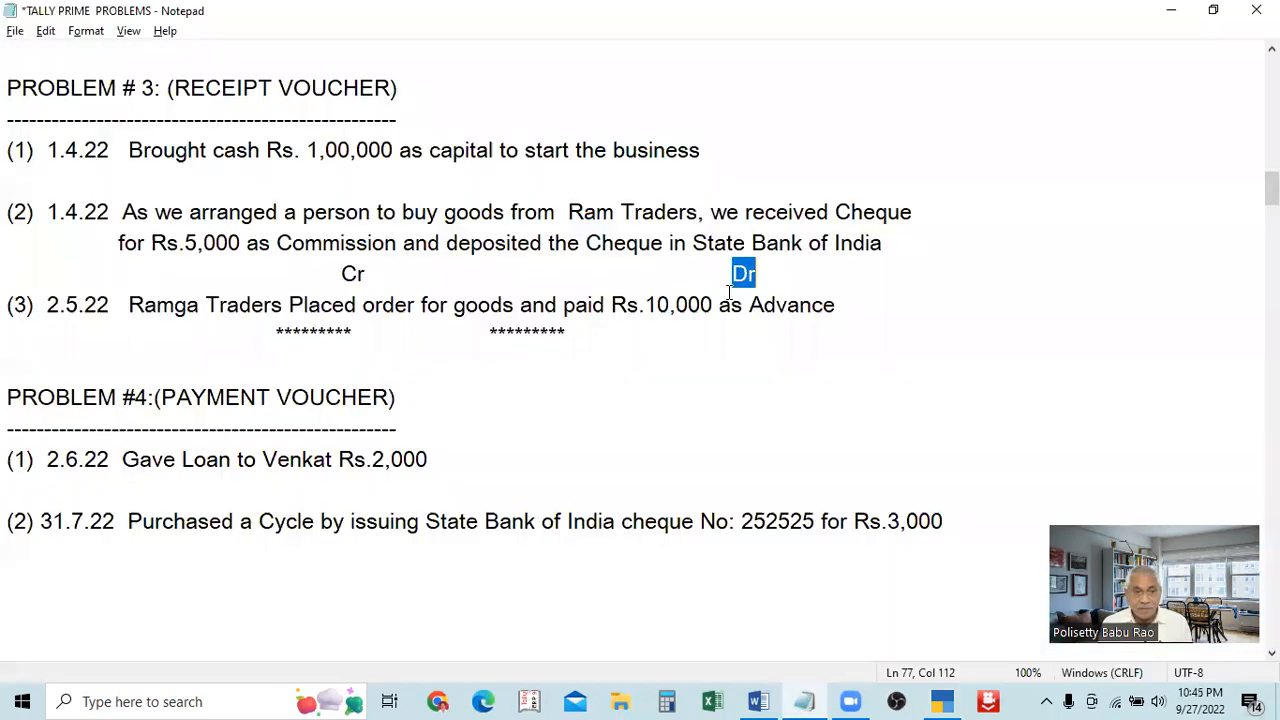
key("alt+Tab")
key("BackSpace")
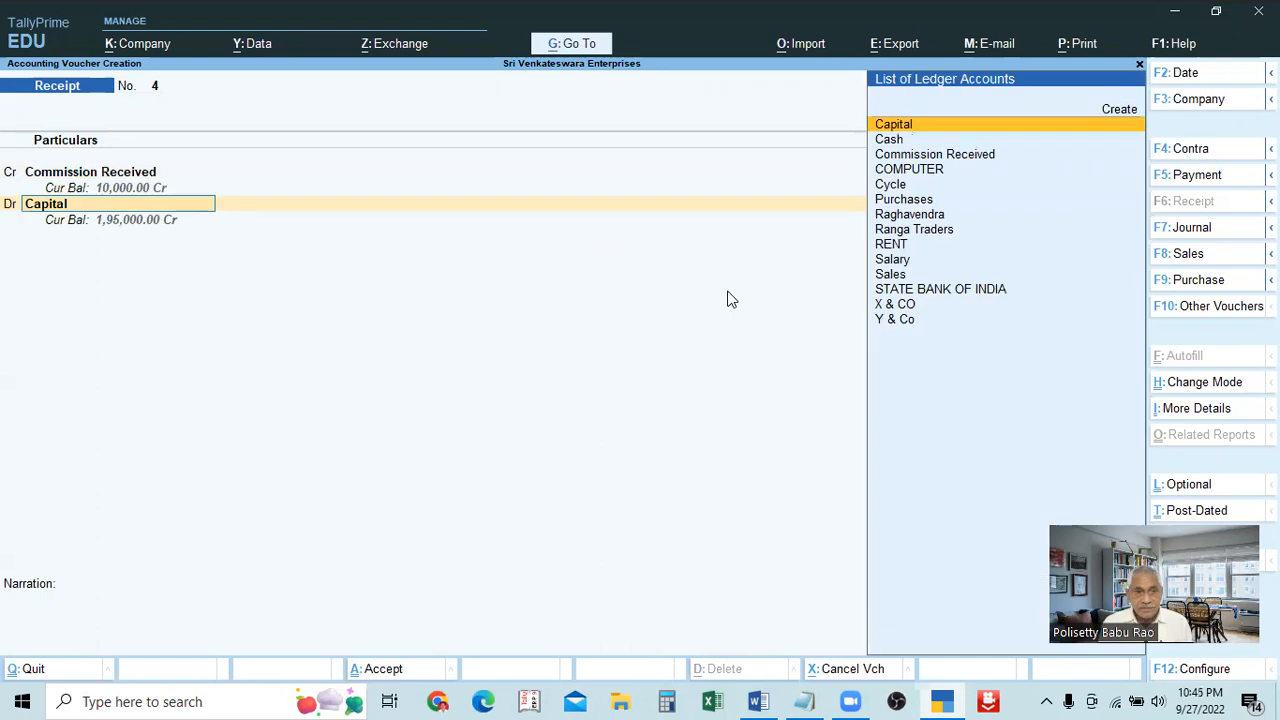
key("Down")
key("Return")
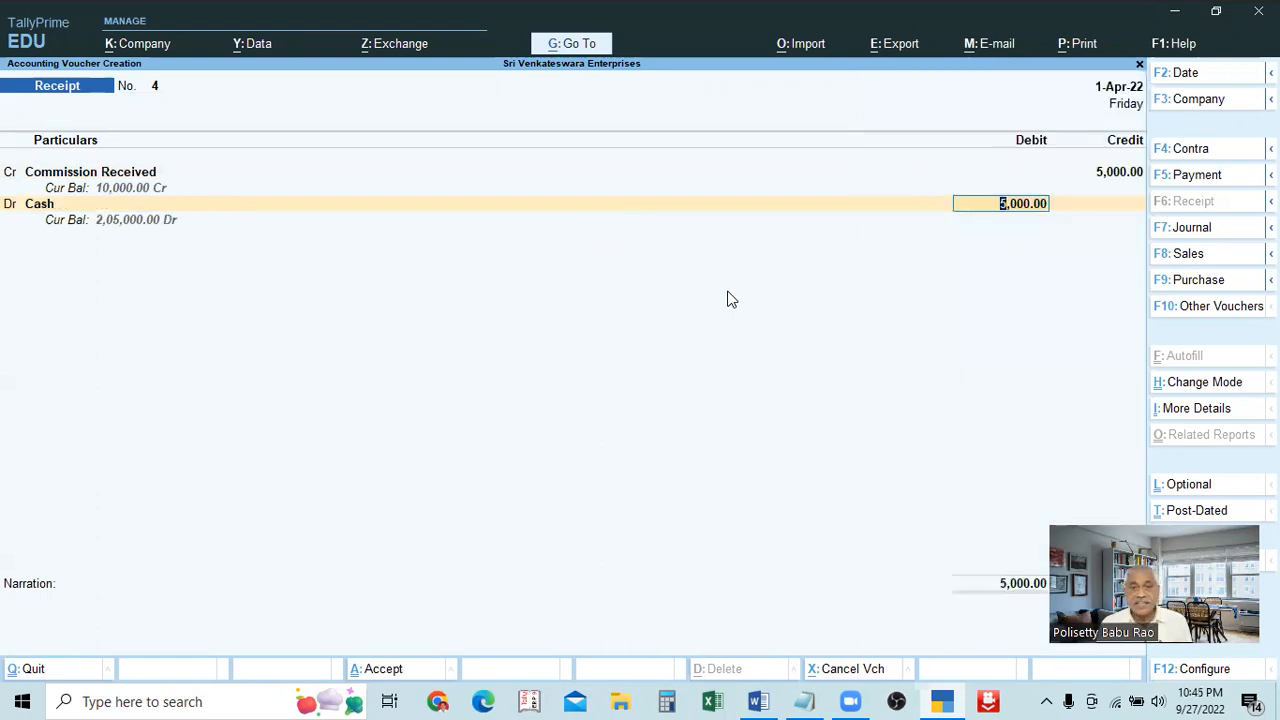
key("alt+Tab")
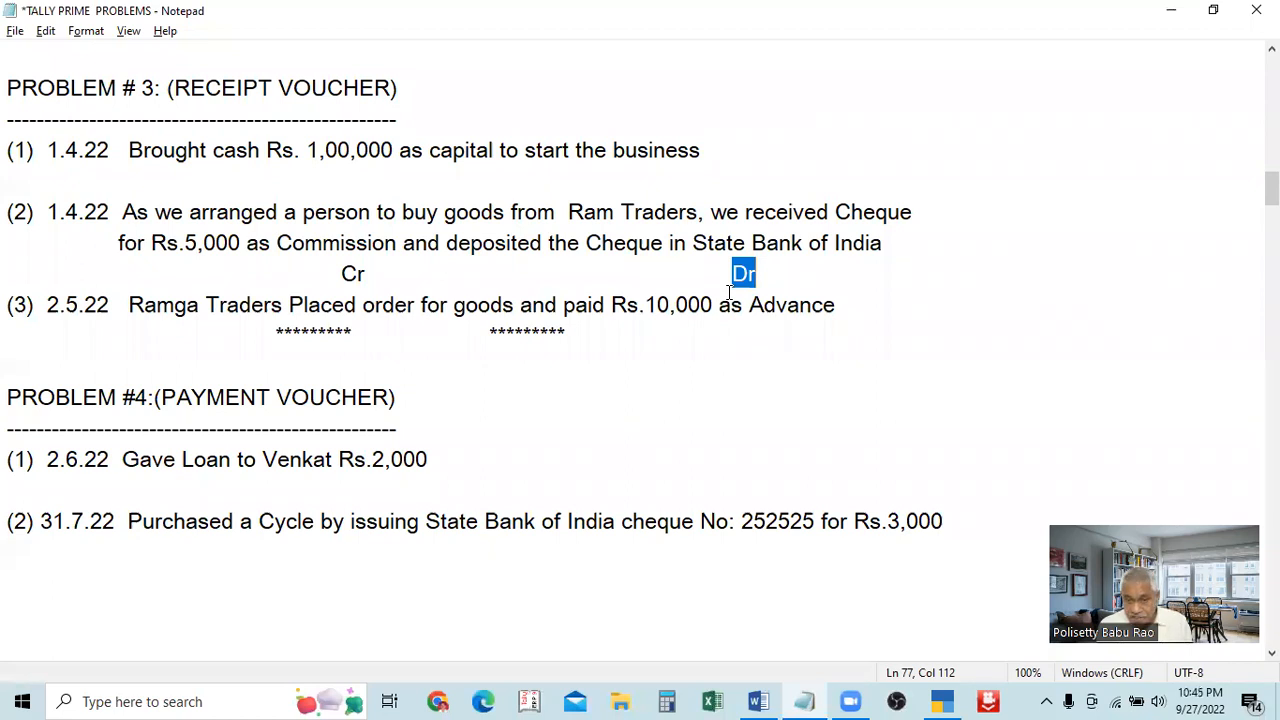
key("alt+Tab")
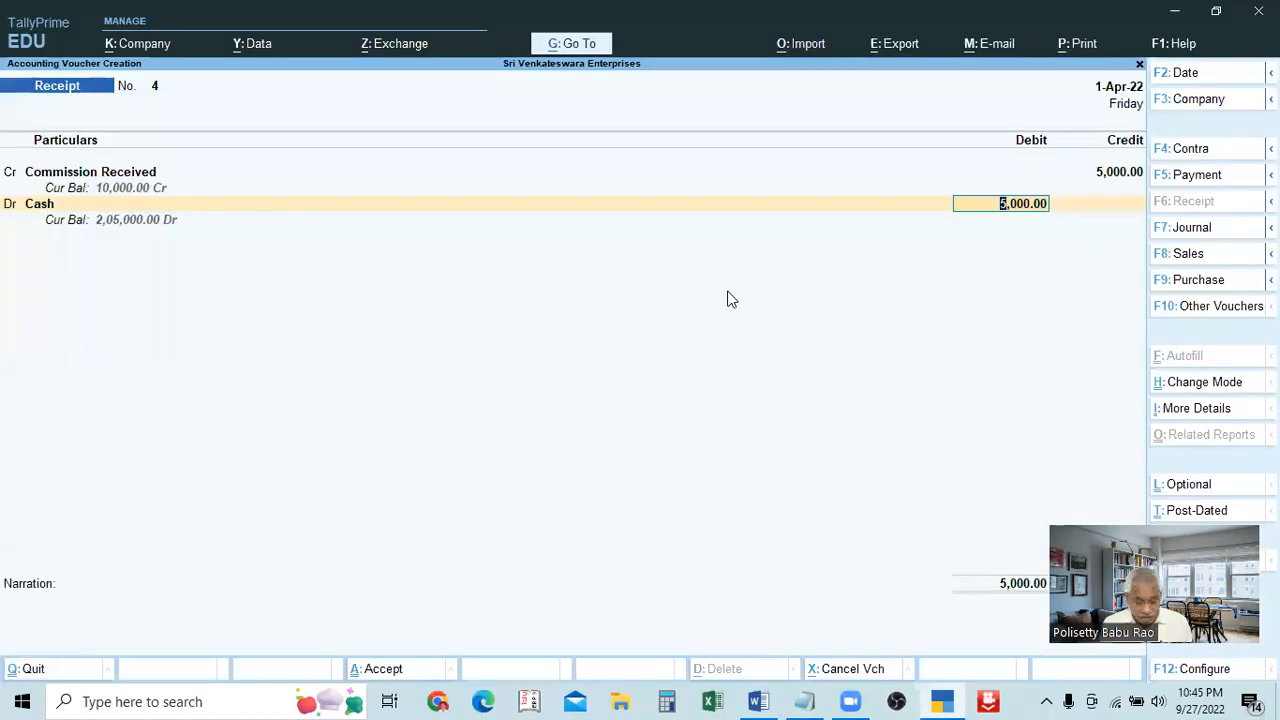
type("s")
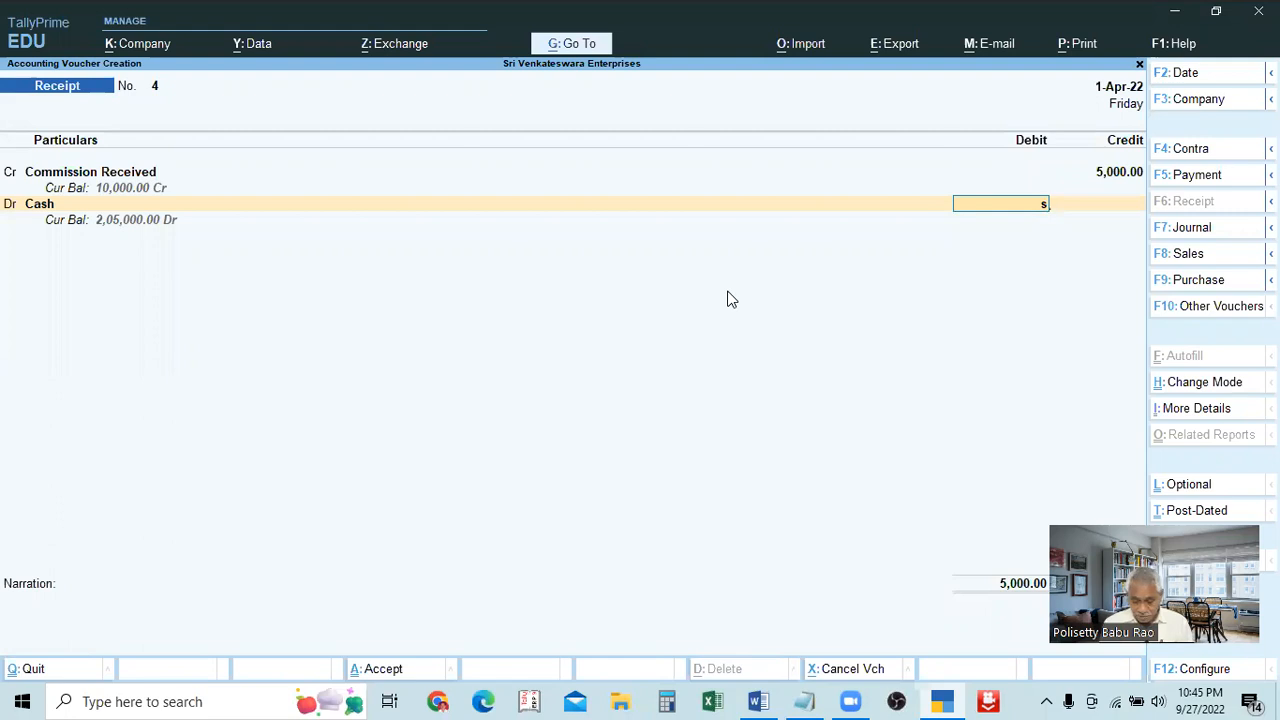
- Choose State Bank of India as the debit ledger for 5,000 and open its bank allocation details
key("BackSpace")
key("BackSpace")
type("St")
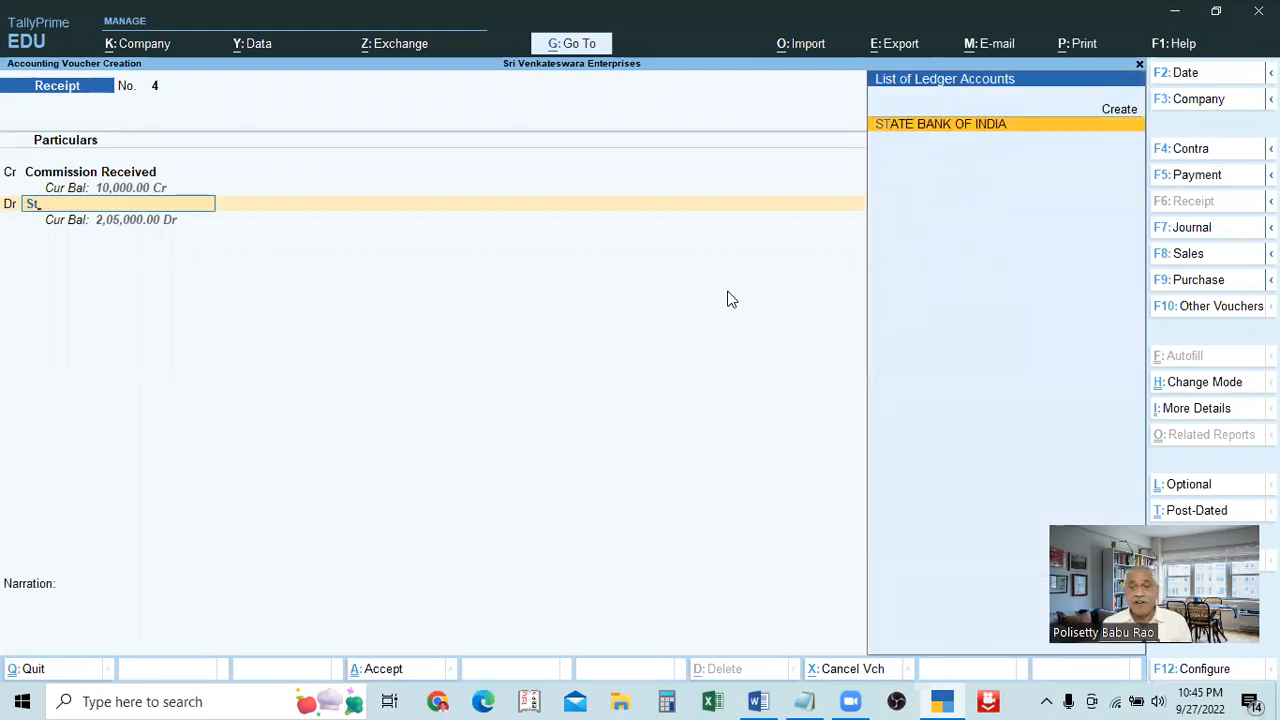
key("Return")
key("Return")
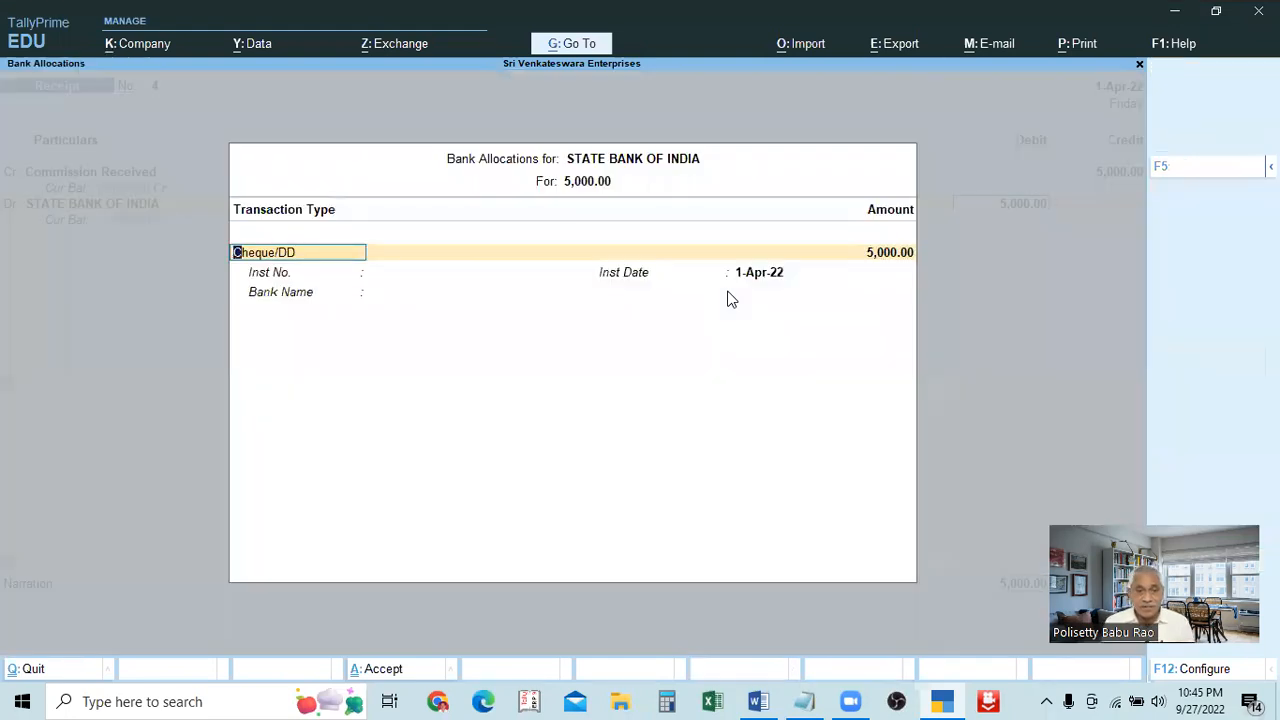
key("ctrl+a")
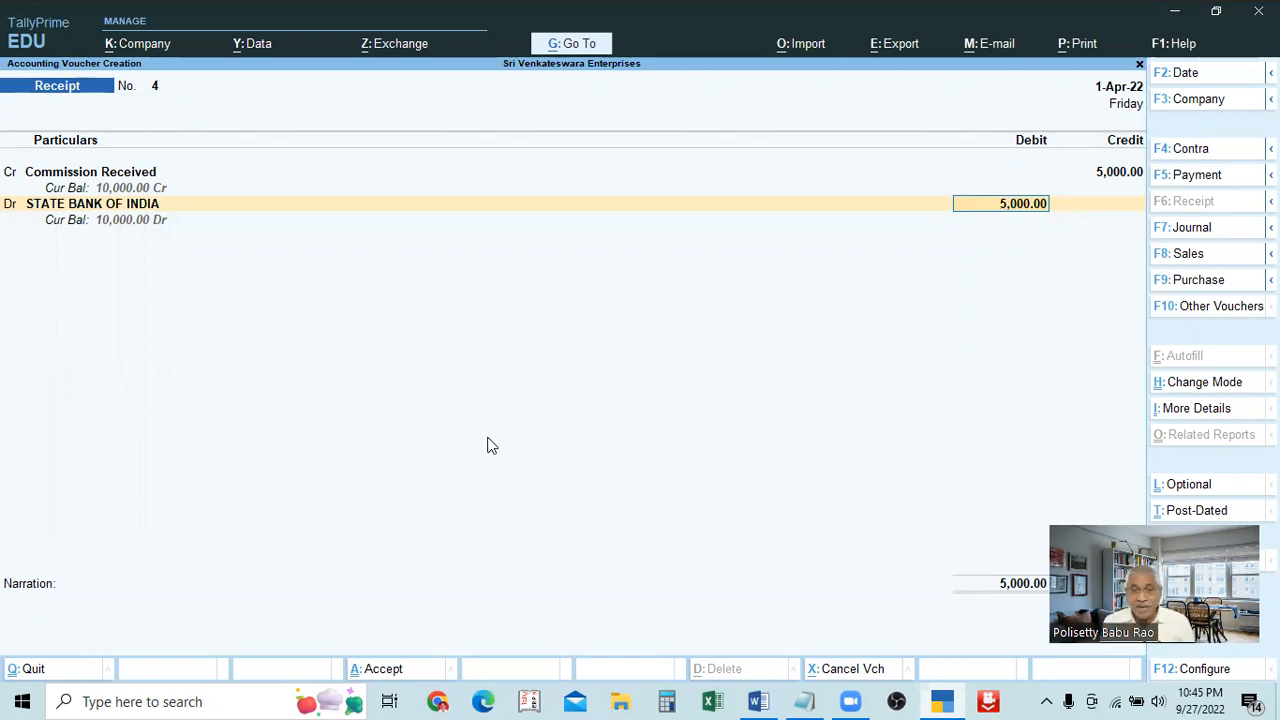
key("Return")
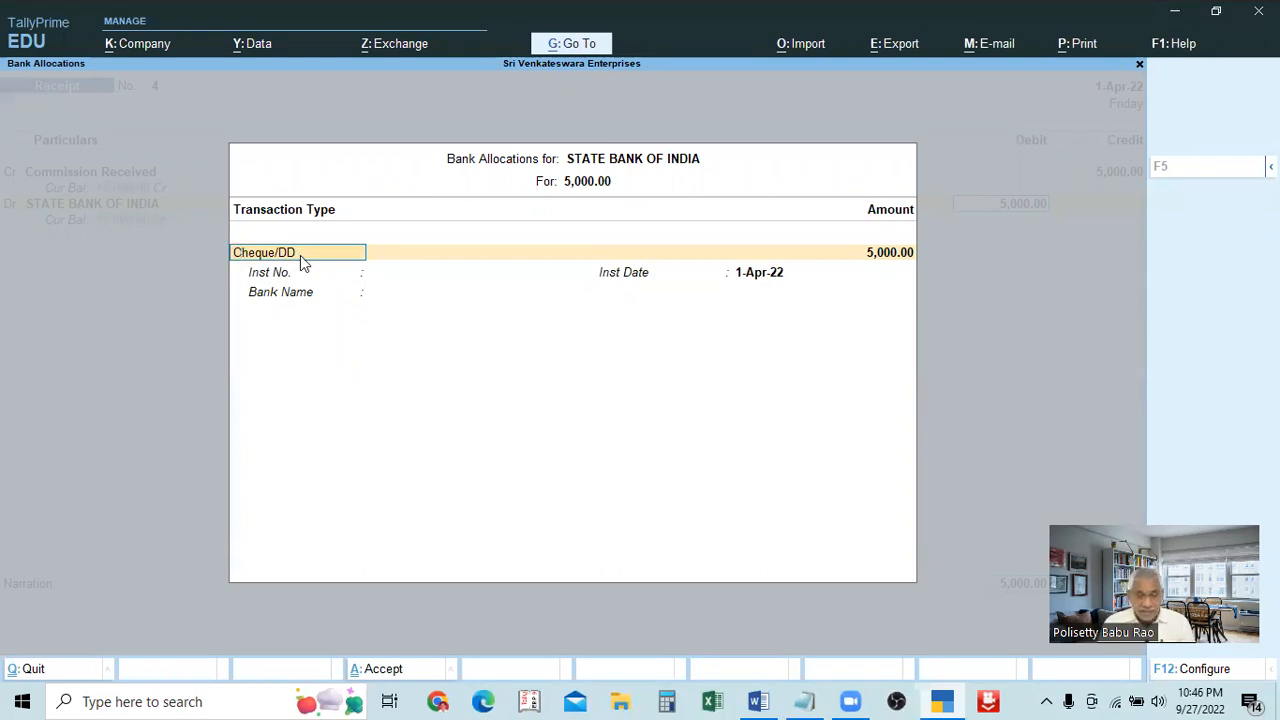
- Examine the bank allocation's full list of transaction types, going through ATM, Card, Cash, Cheque/DD, ECS, Electronic DD/PO and Others
key("BackSpace")
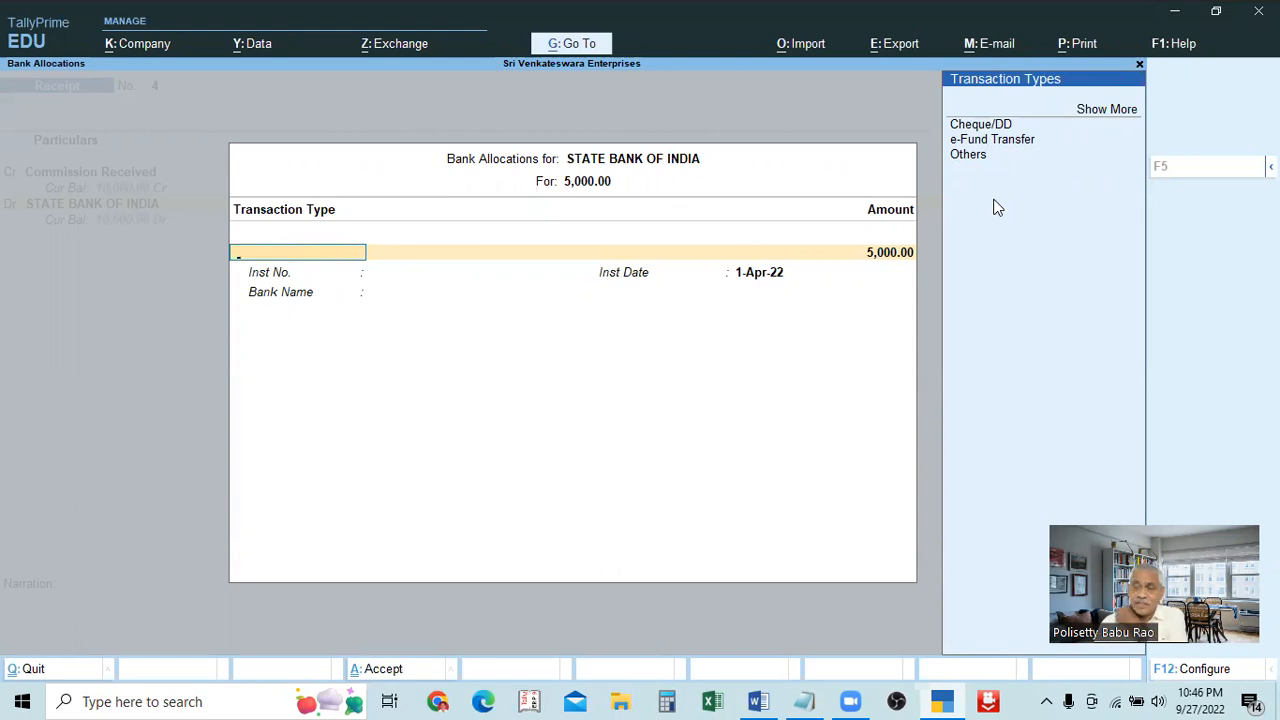
left_click(977, 158)
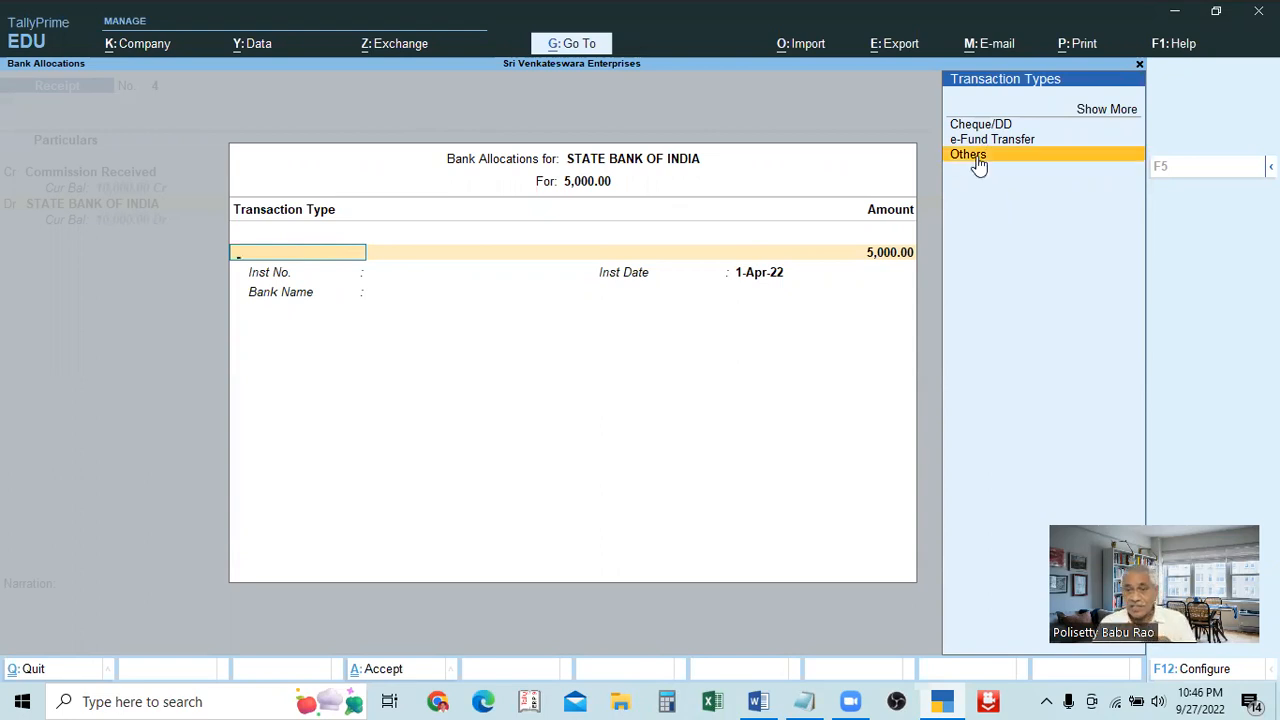
left_click(1105, 112)
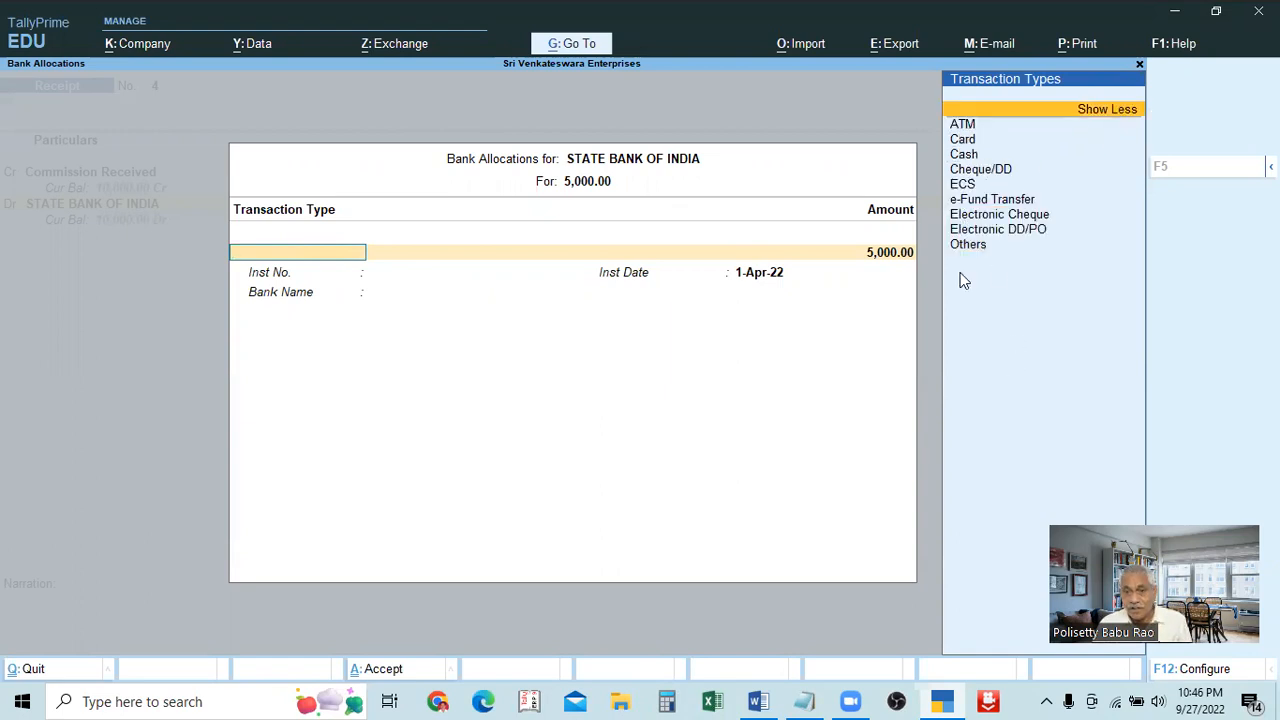
left_click(980, 126)
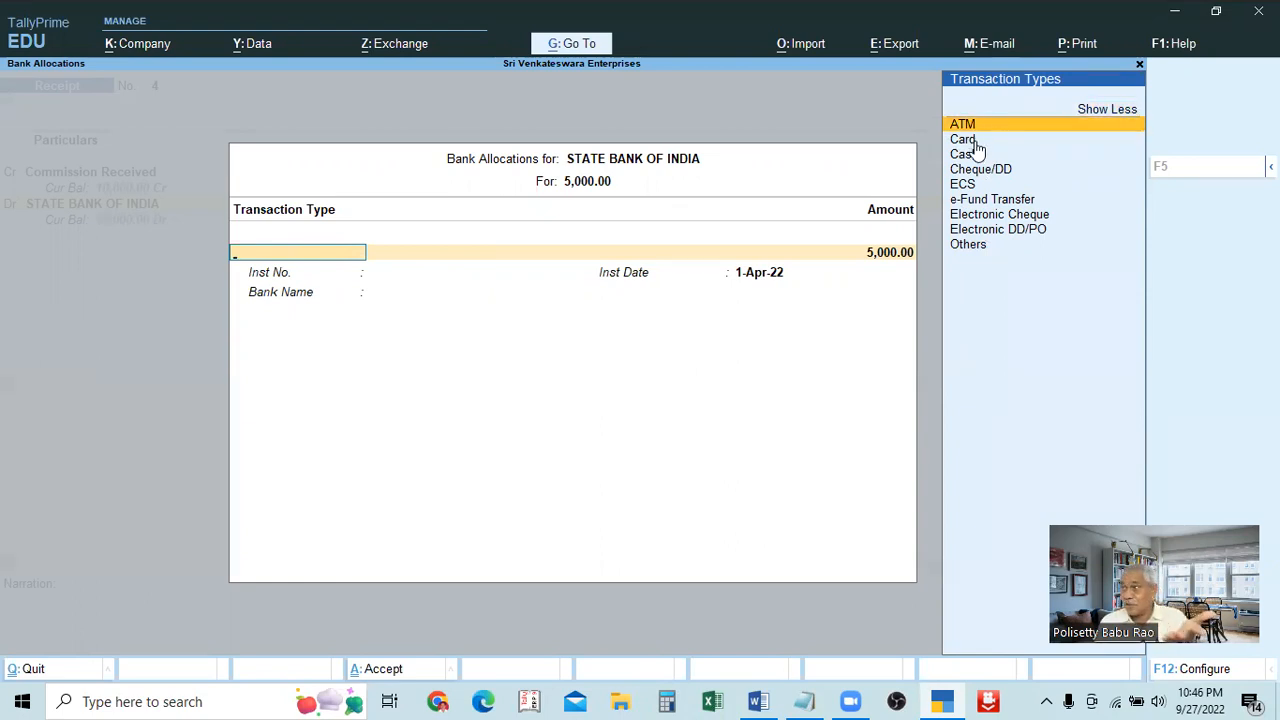
left_click(971, 144)
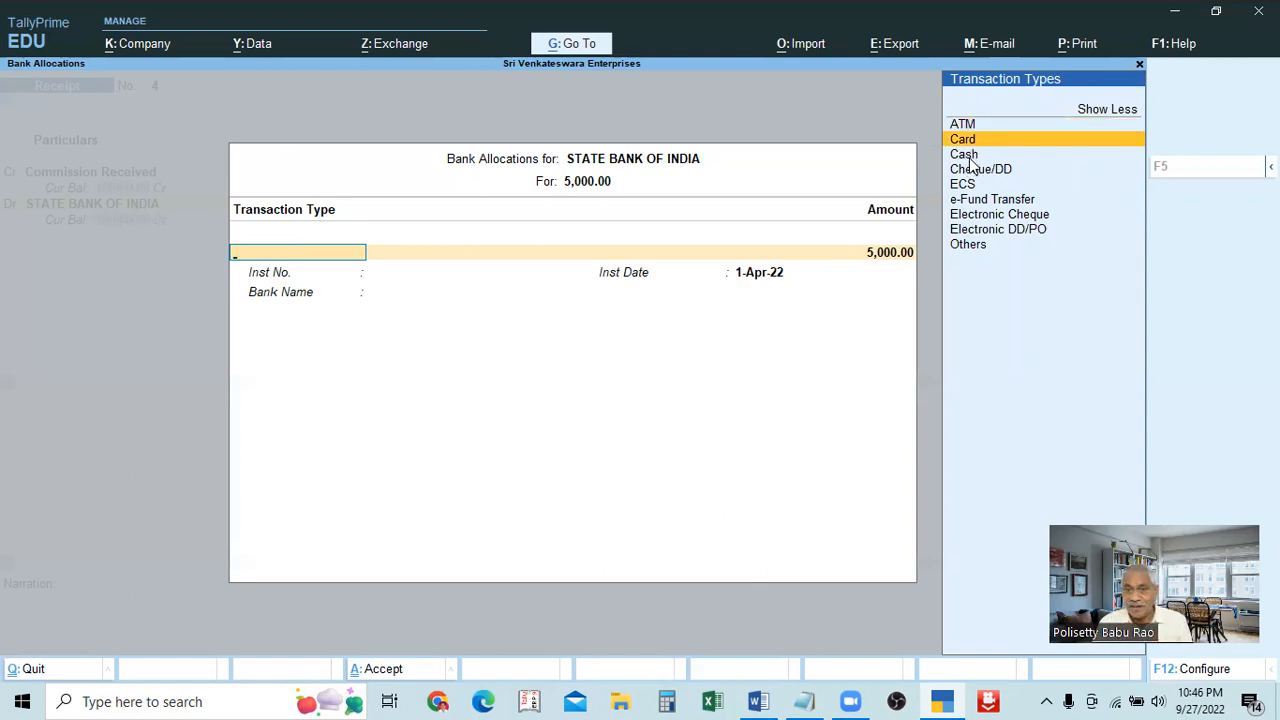
left_click(971, 157)
left_click(980, 172)
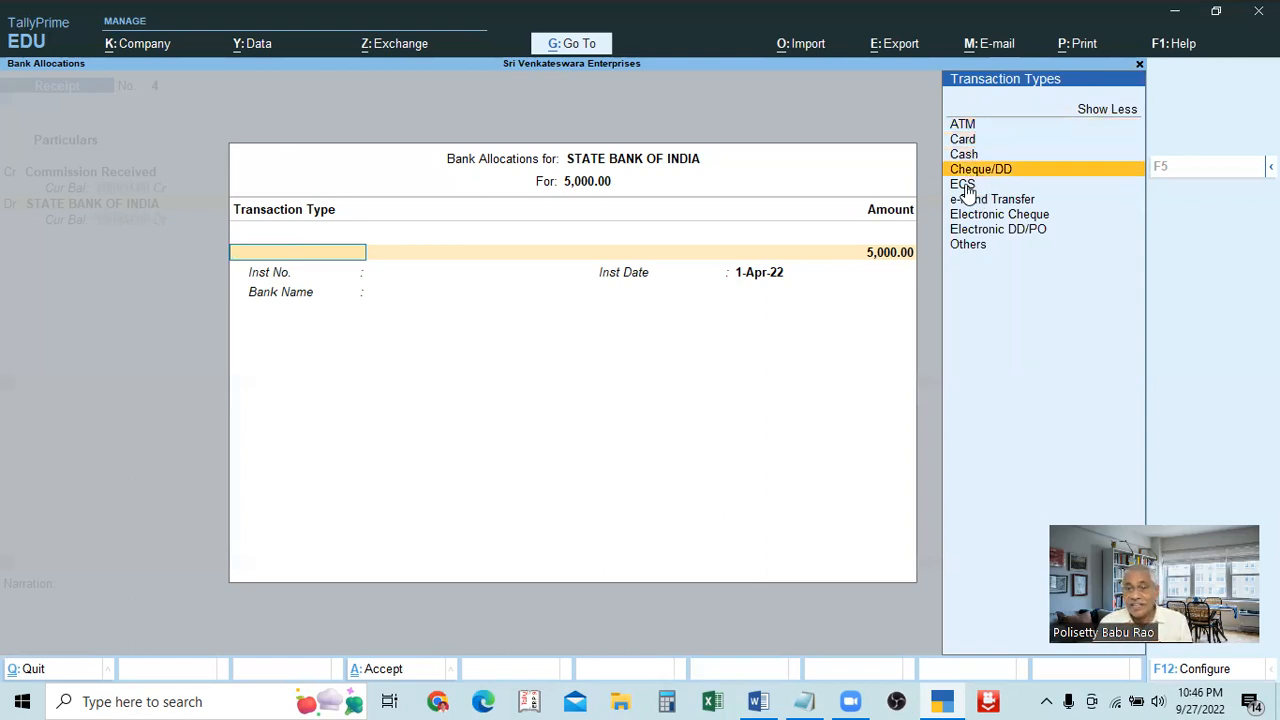
left_click(965, 186)
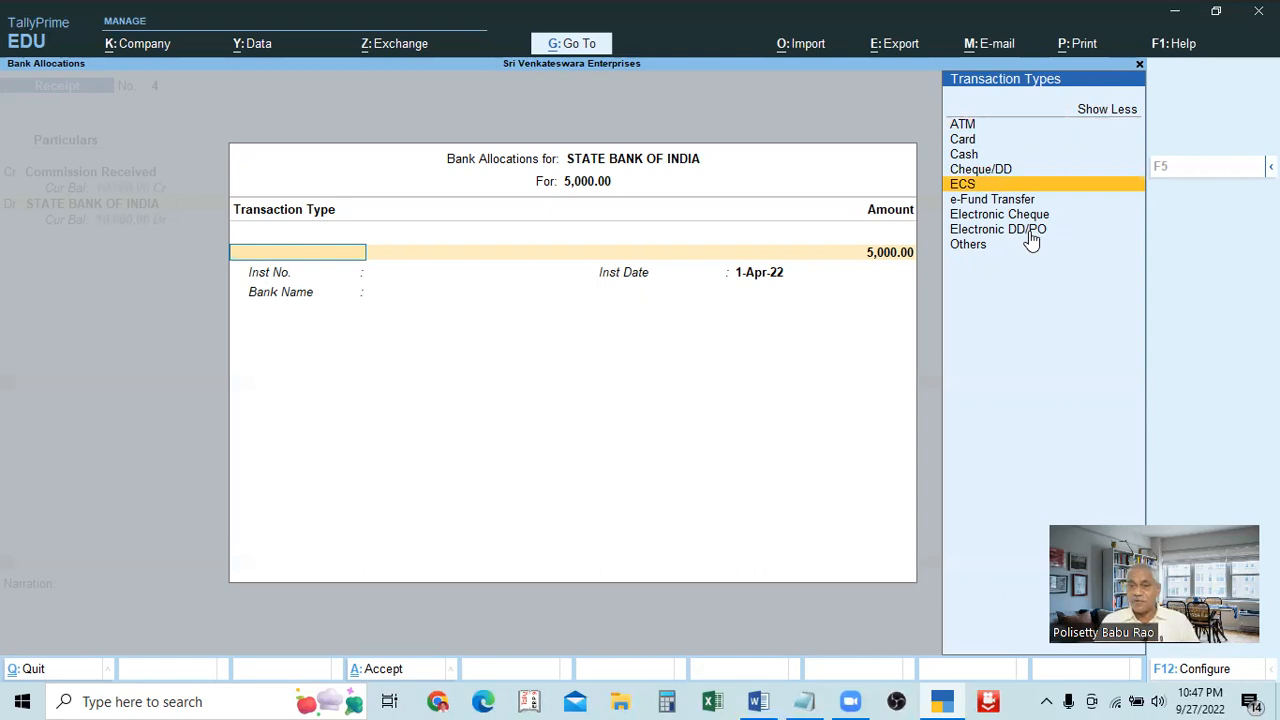
left_click(1002, 232)
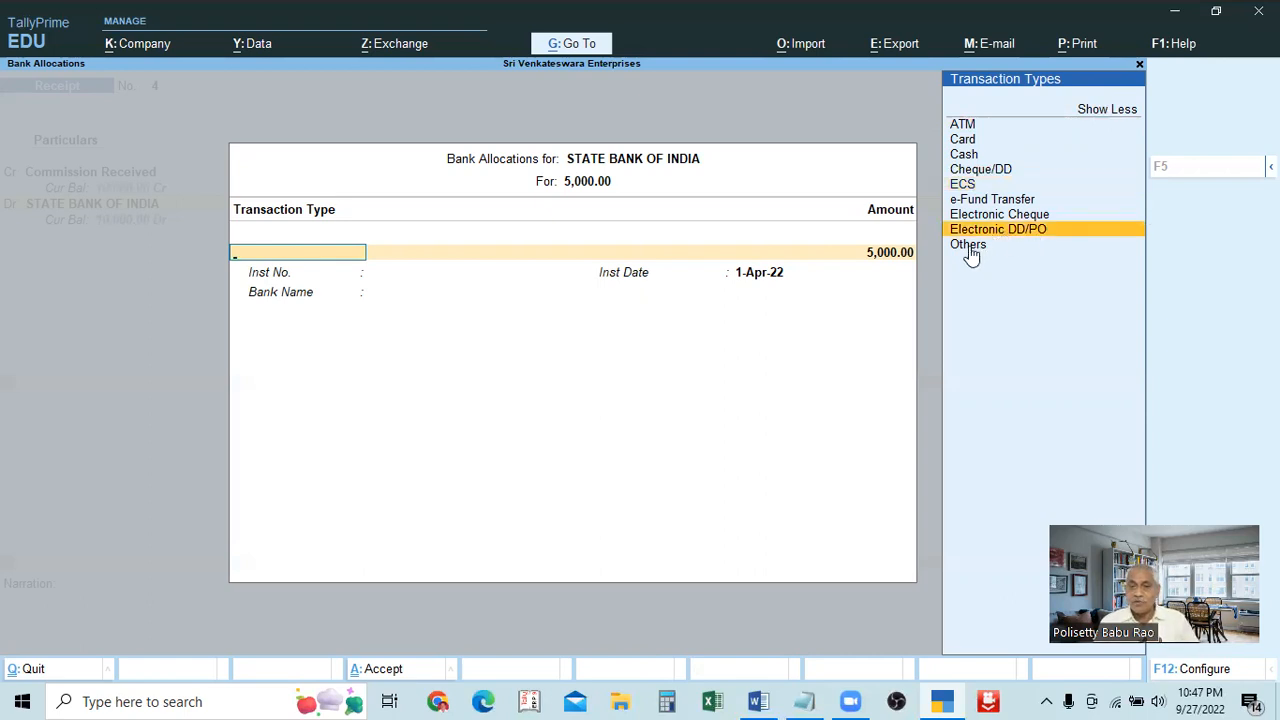
left_click(969, 247)
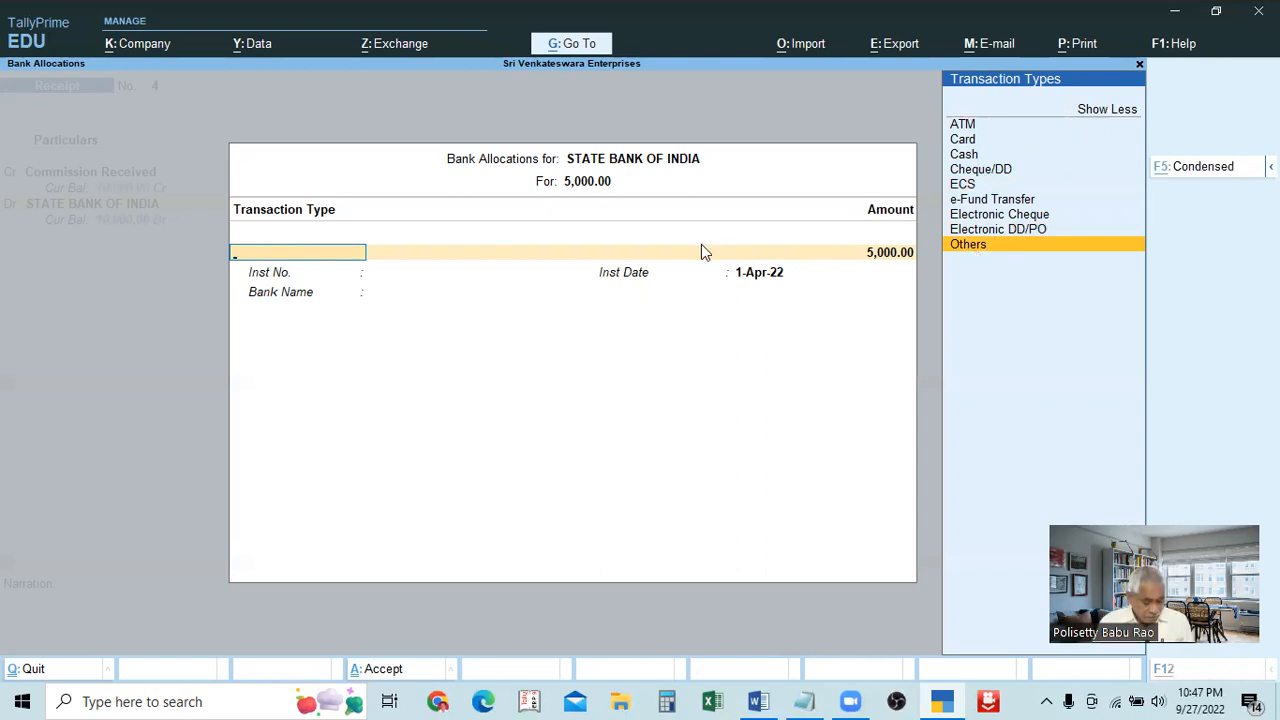
- Switch to Notepad, add "No.100001" after "Cheque" in the second transaction, save the file, and return to TallyPrime
key("alt+Tab")
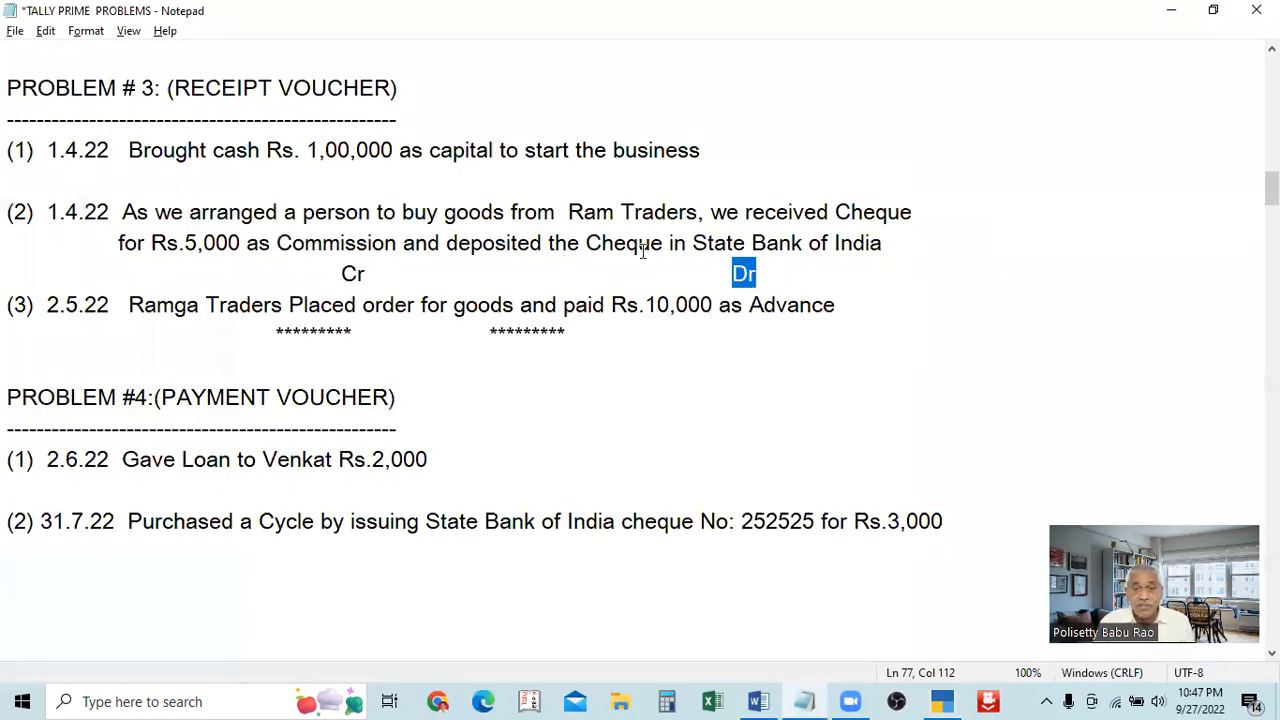
left_click(663, 243)
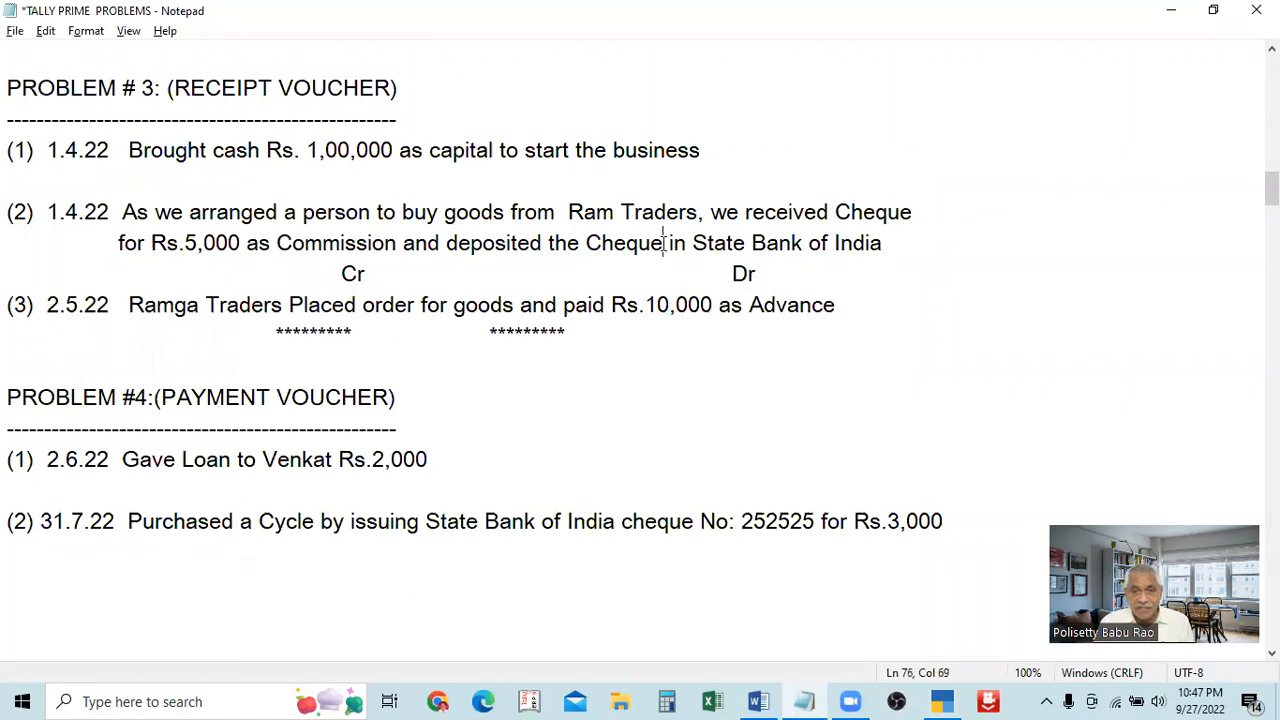
type("No.")
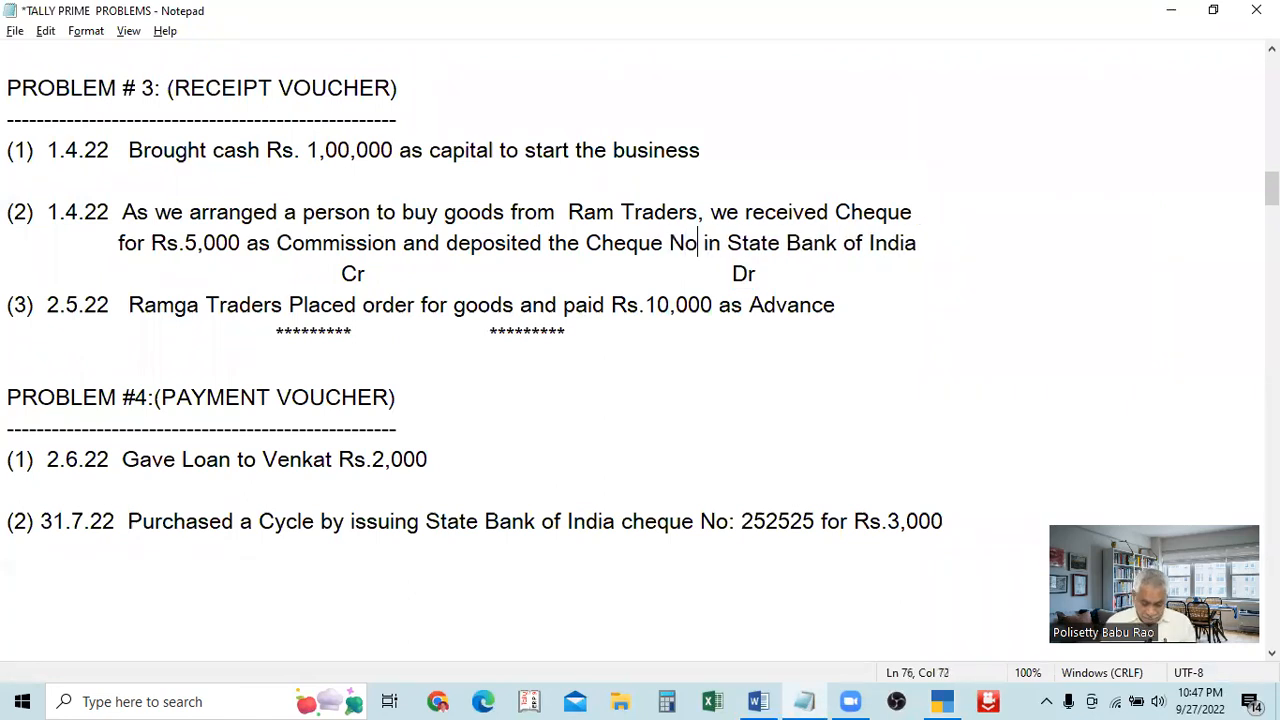
type("10000")
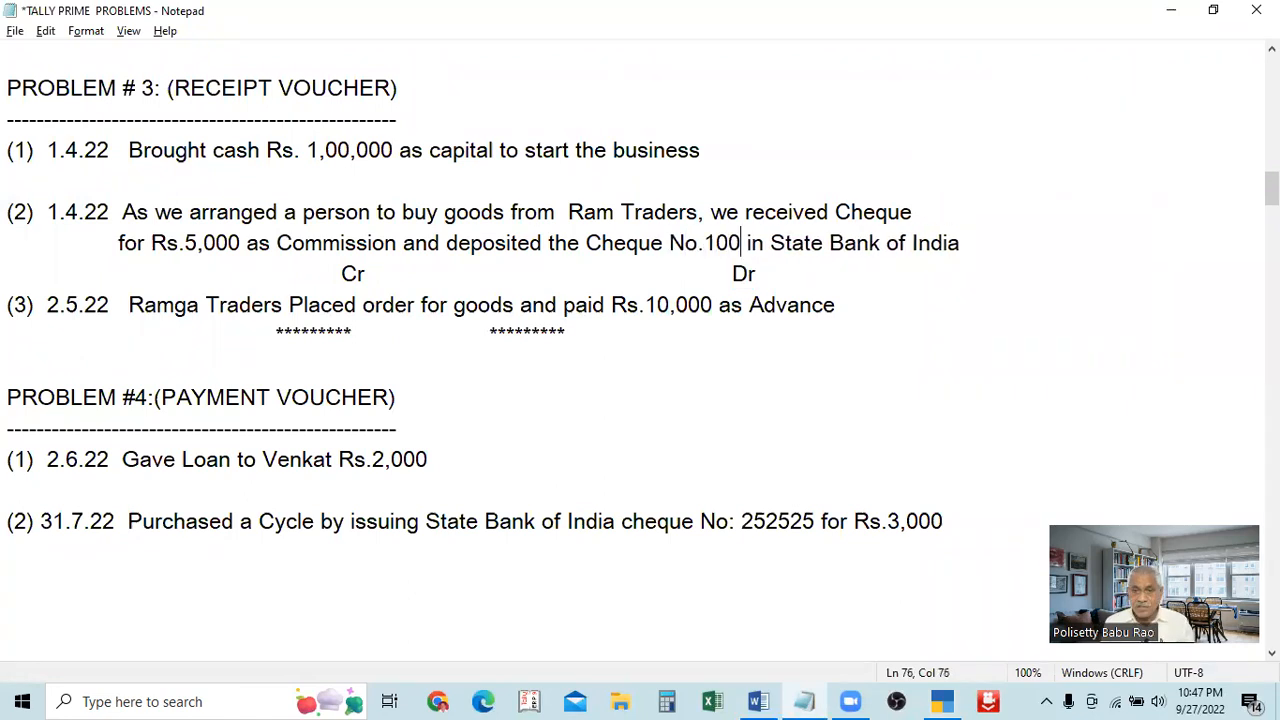
type("1")
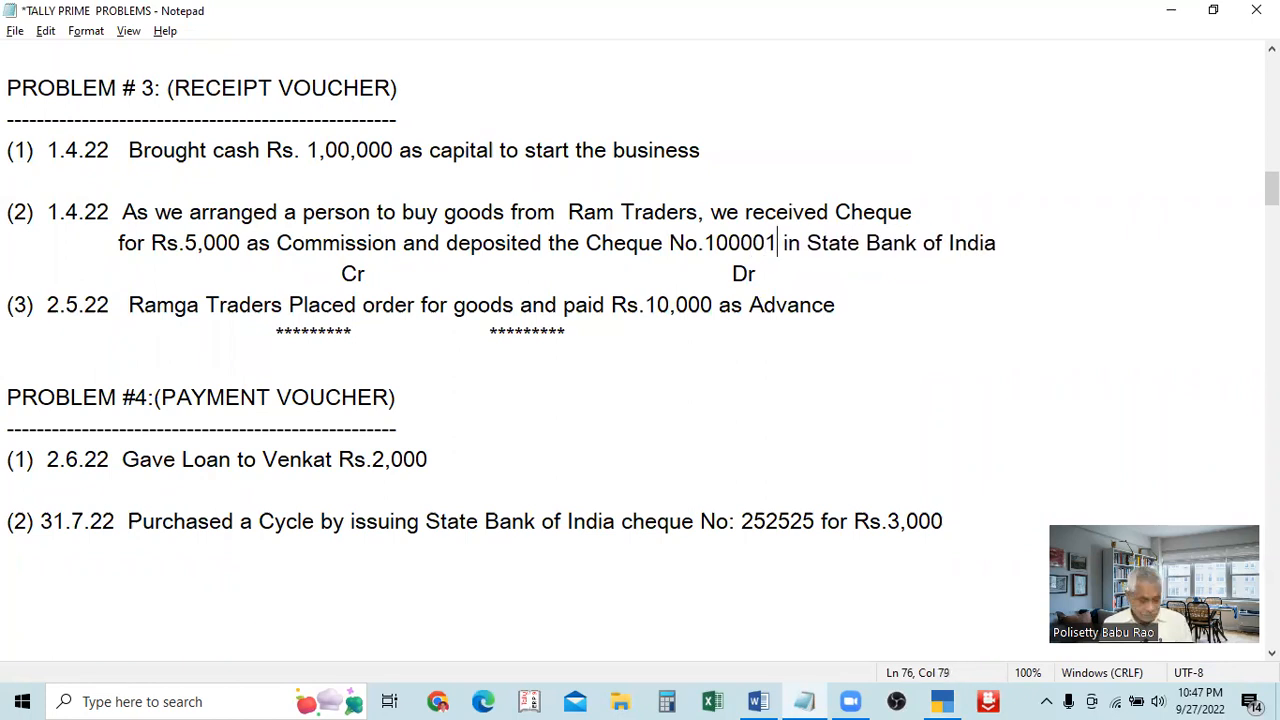
key("ctrl+s")
key("alt+Tab")
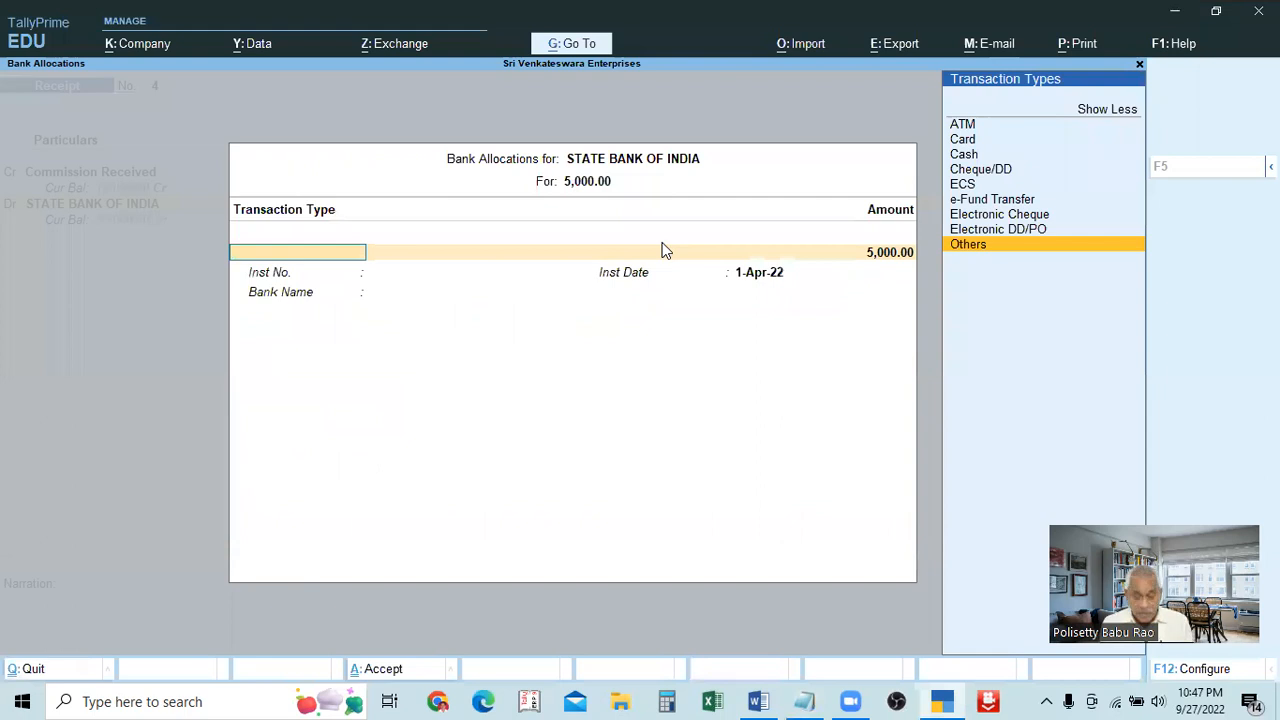
- Set the transaction type of the State Bank of India allocation to Cheque/DD
type("c")
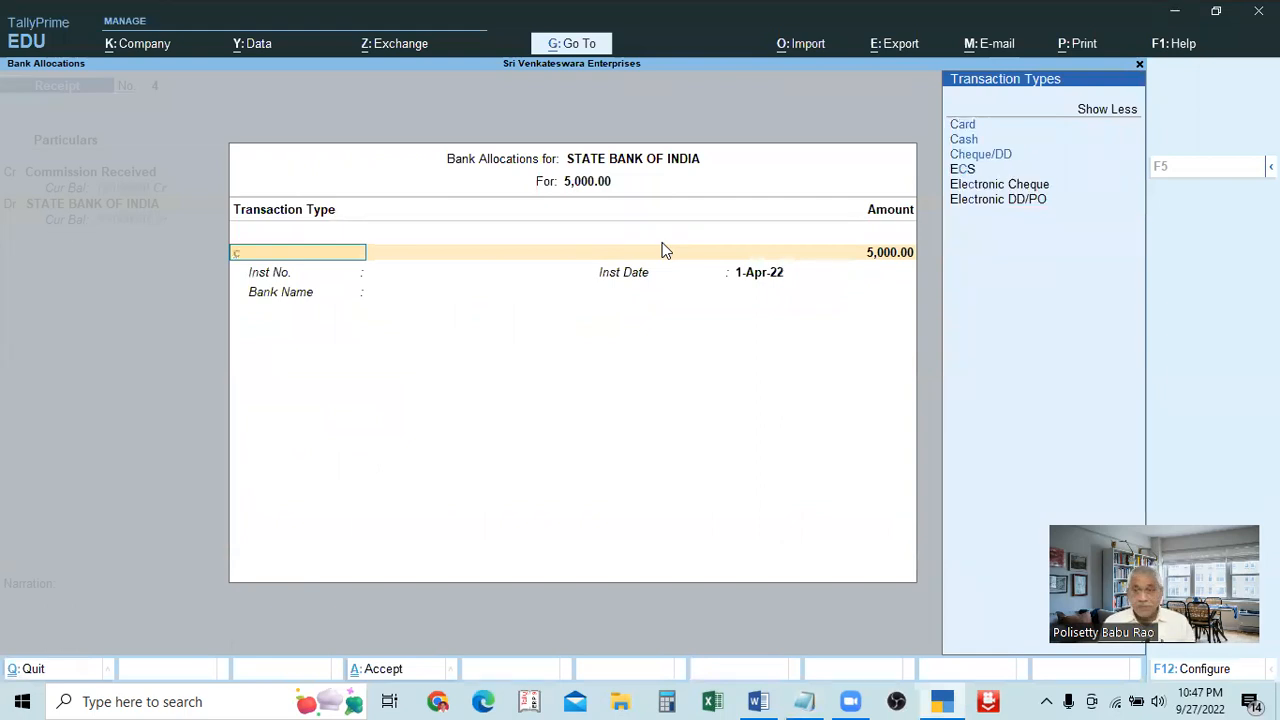
key("Down")
key("Down")
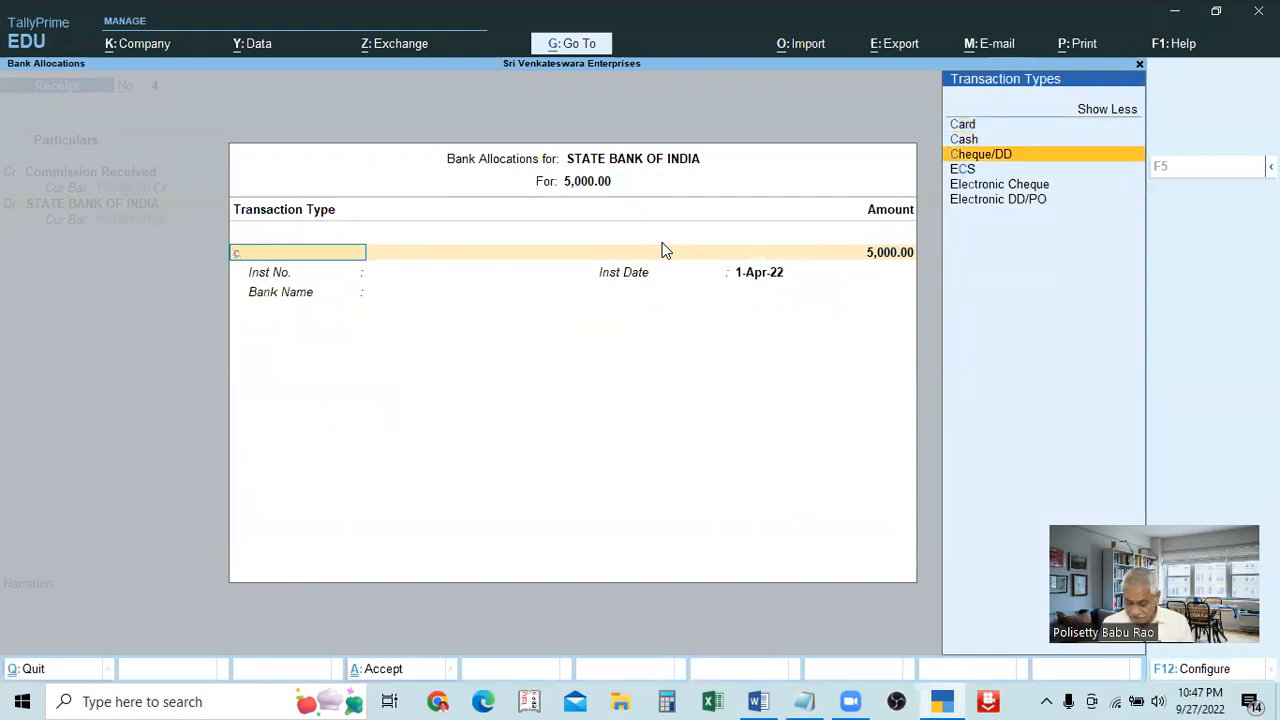
key("Return")
key("Return")
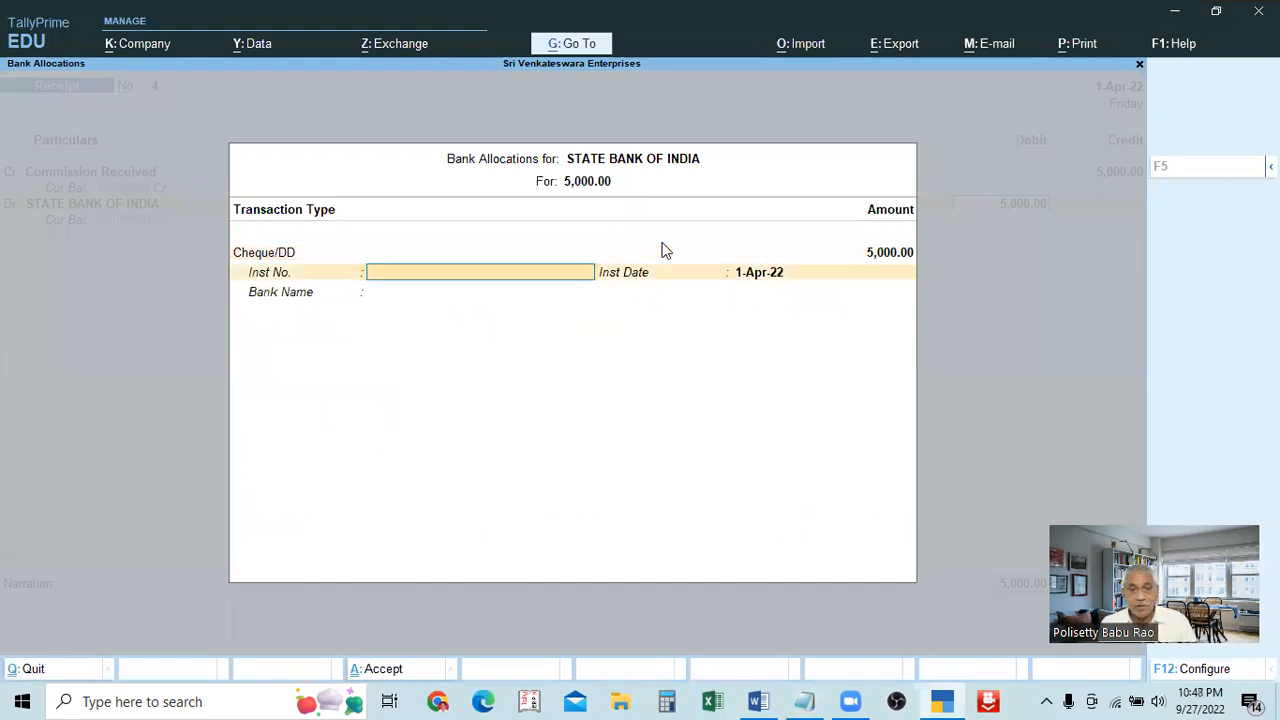
- Enter 100001 as the instrument number of the cheque, checking it against the problem in Notepad
key("alt+Tab")
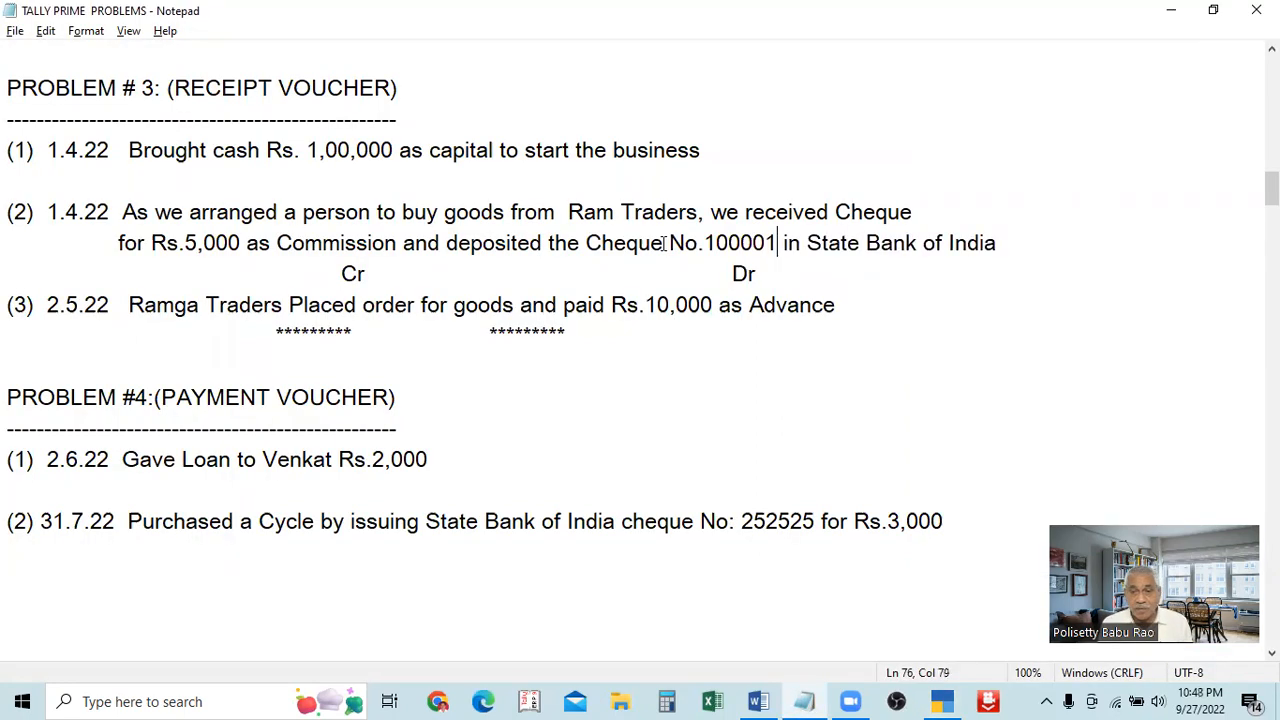
key("alt+Tab")
type("100")
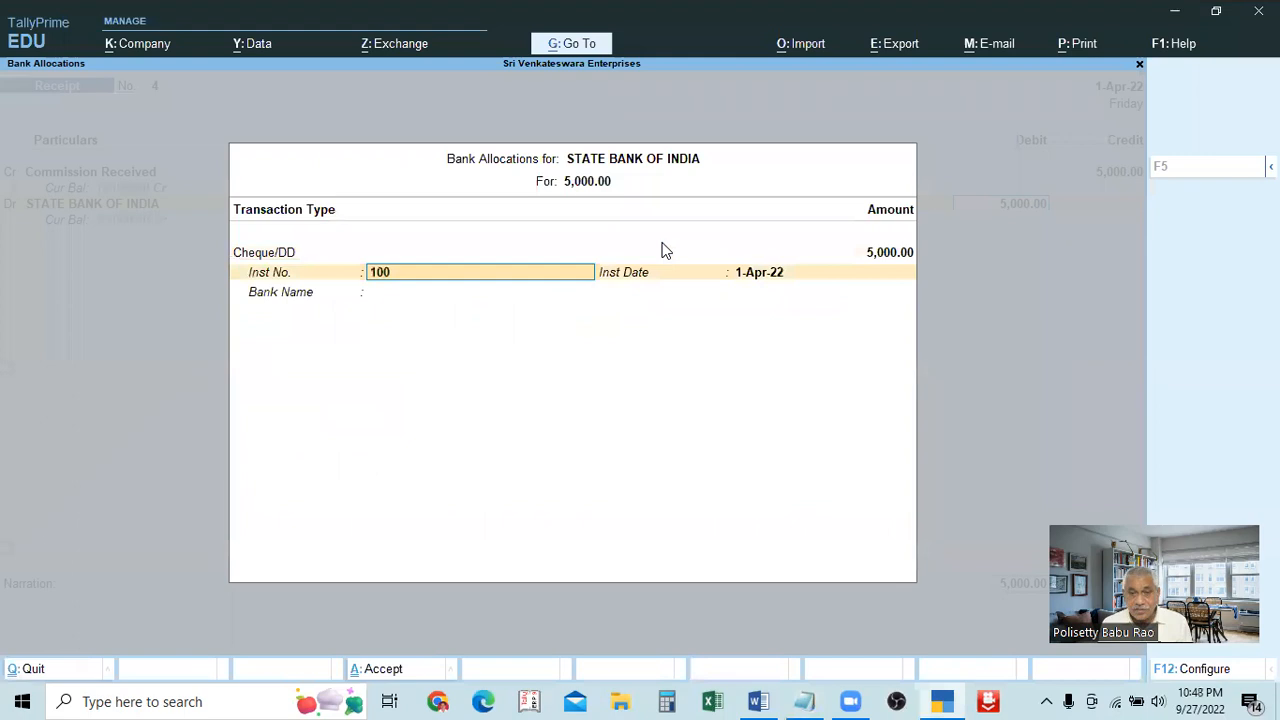
type("001")
key("Return")
key("alt+Tab")
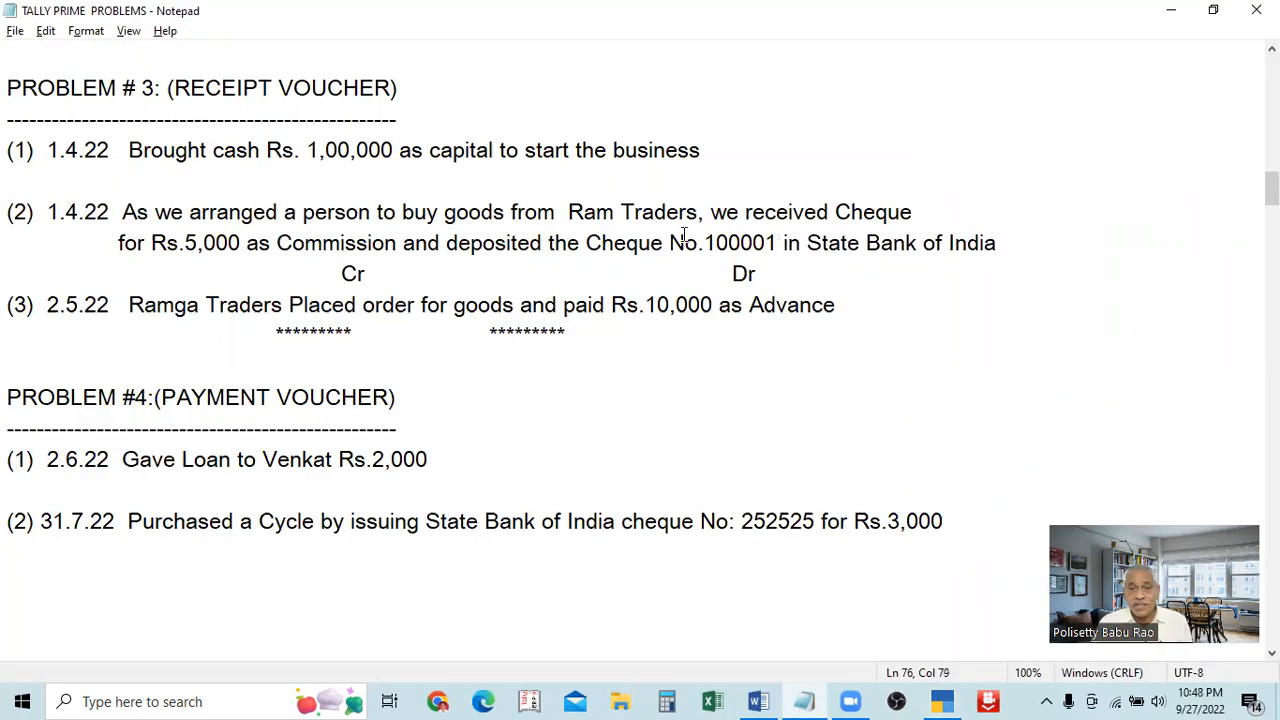
key("alt+Tab")
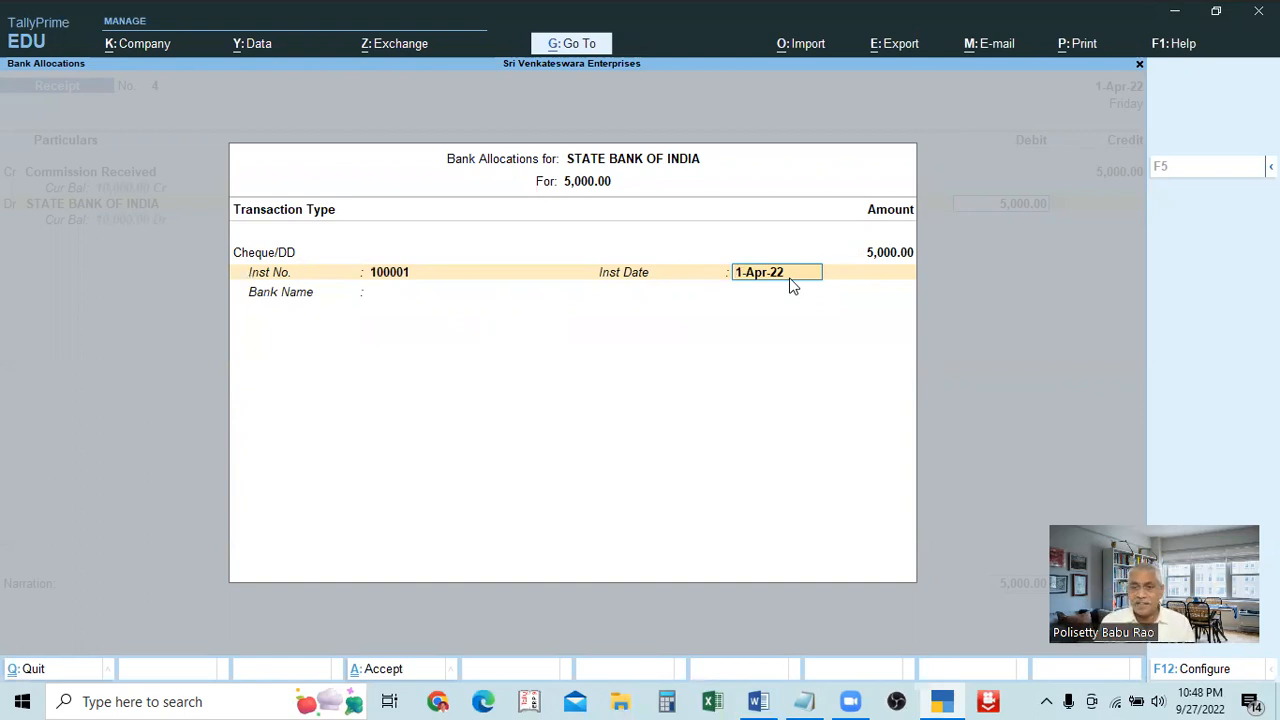
- Keep 1-Apr-22 as the cheque's instrument date, leave the bank name blank, and complete the bank allocation after checking the problem in Notepad
key("Return")
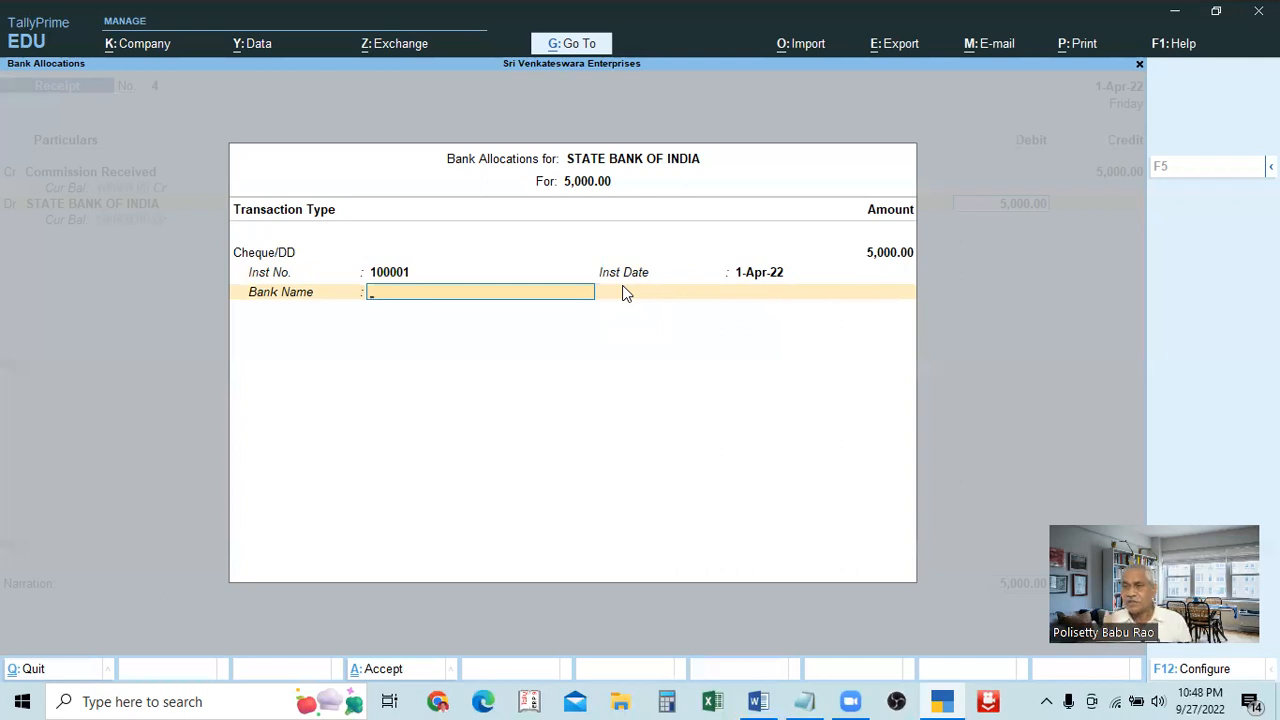
left_click(760, 273)
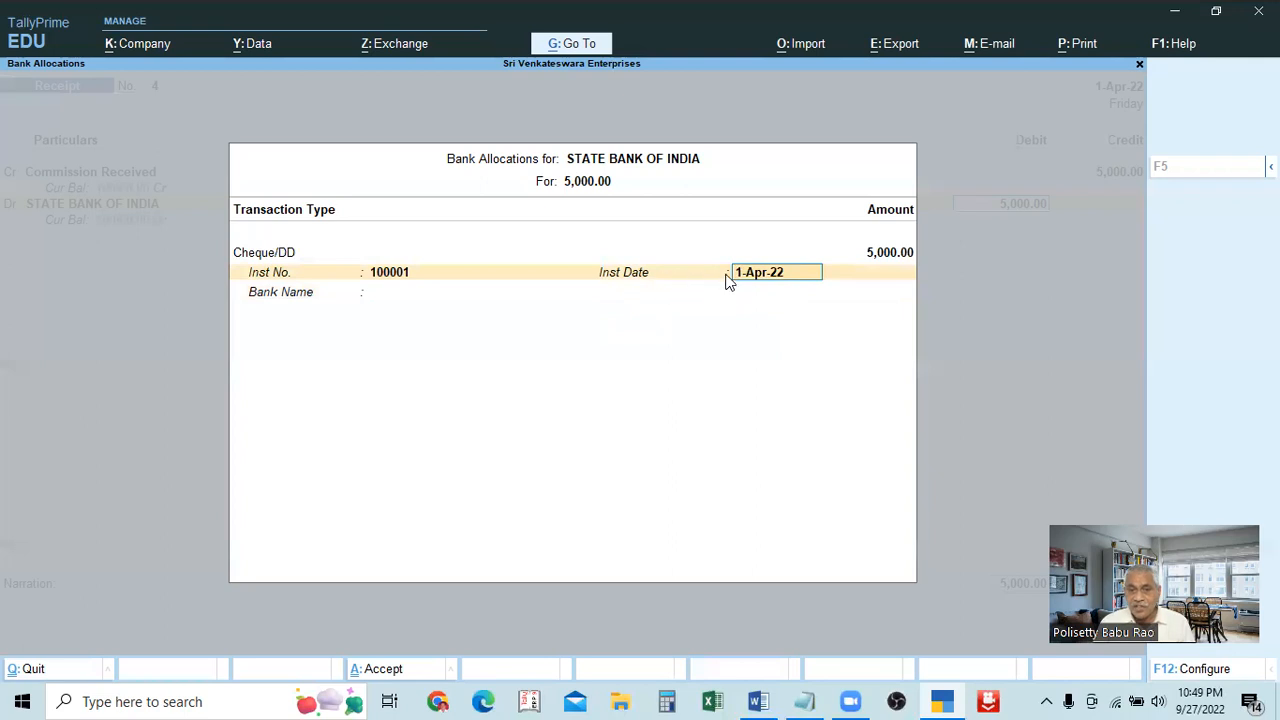
key("Return")
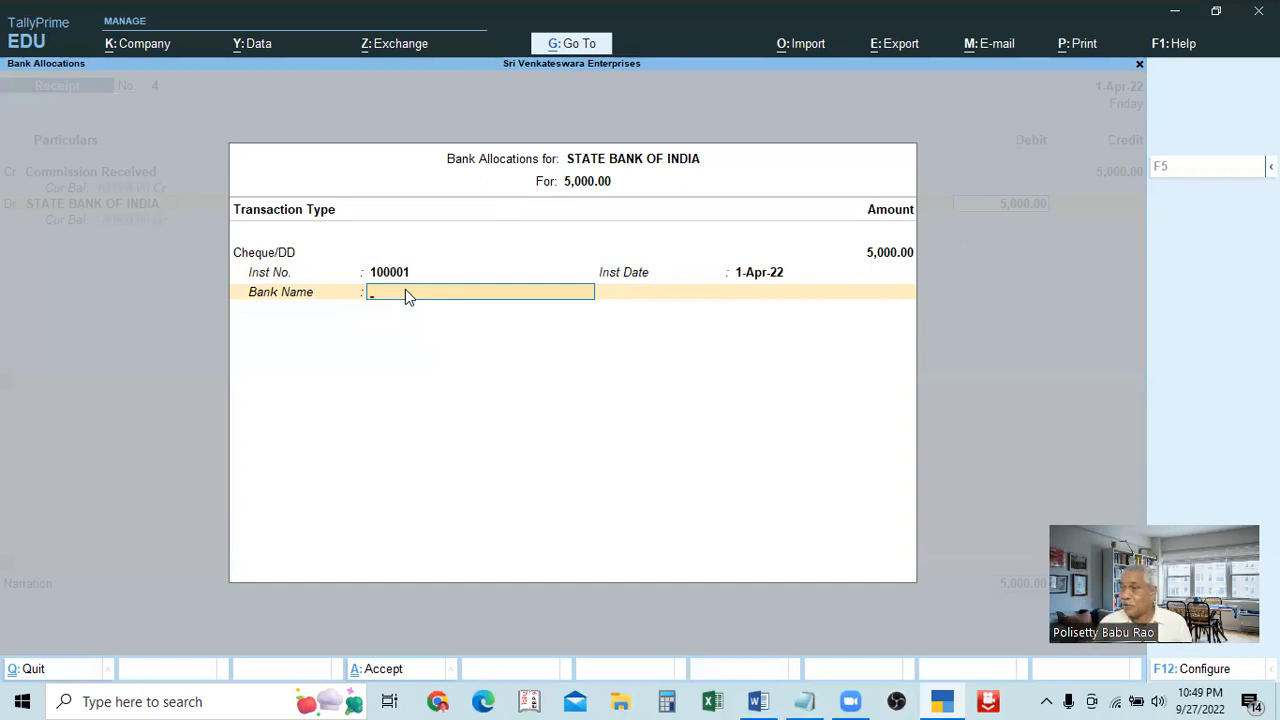
key("alt+Tab")
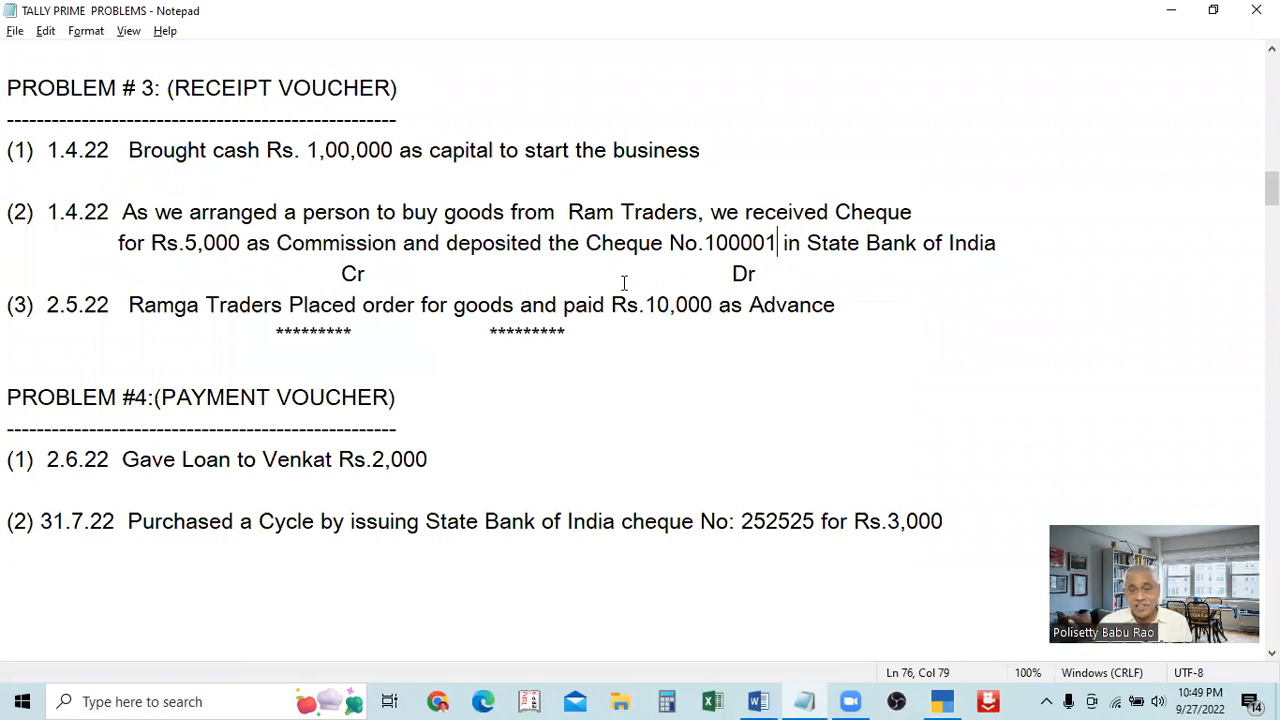
key("alt+Tab")
key("Return")
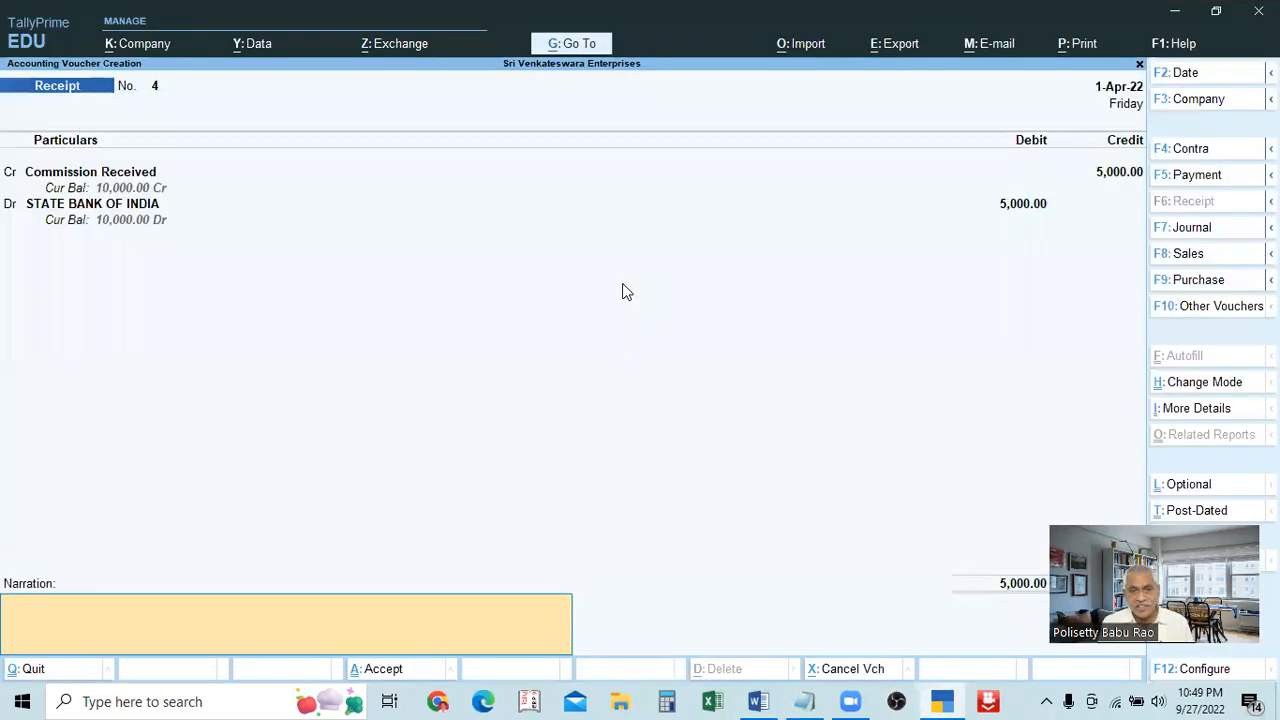
- Enter the narration "being commission received by cheque" and save the commission receipt voucher
type("c")
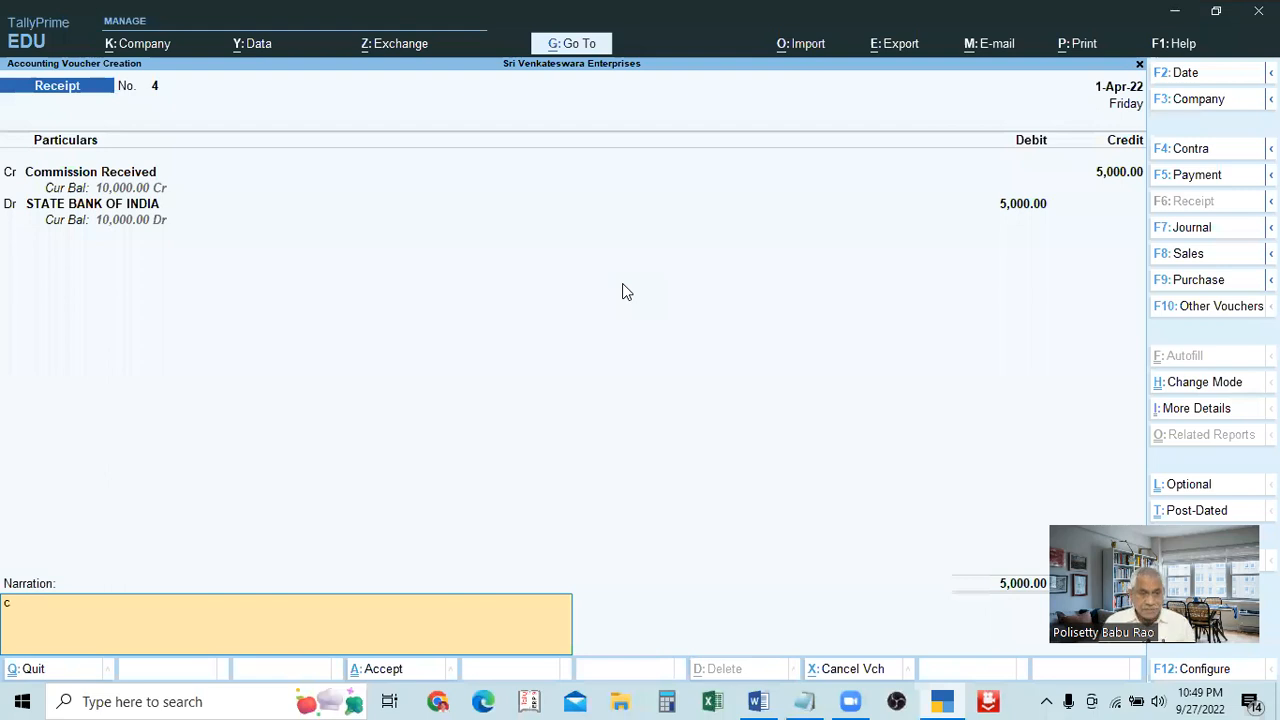
key("BackSpace")
type("being co")
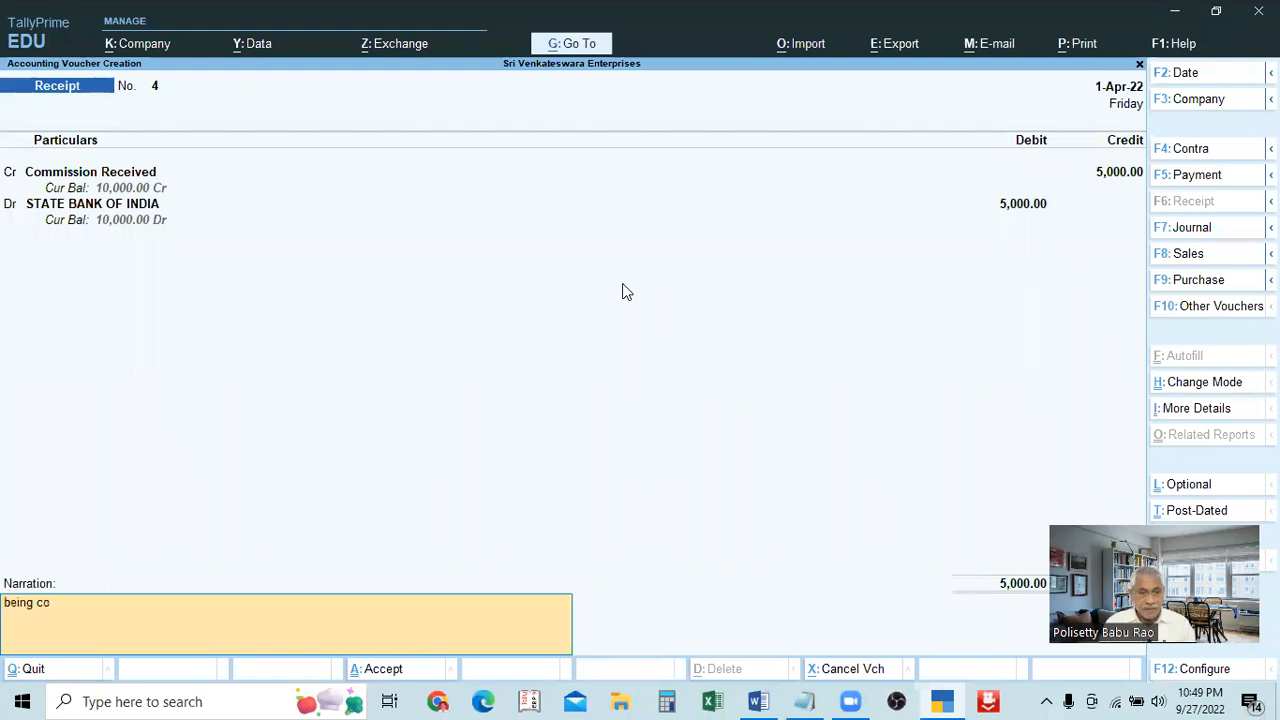
type("mmission received by cheque")
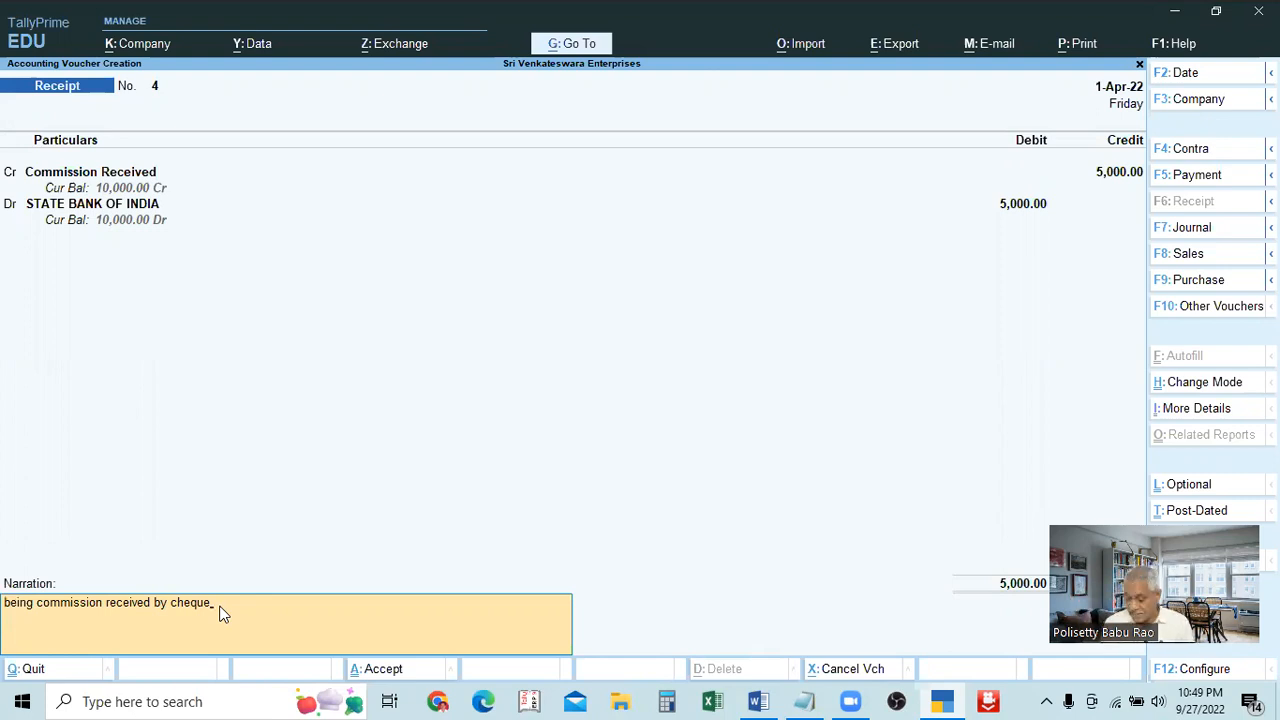
key("Return")
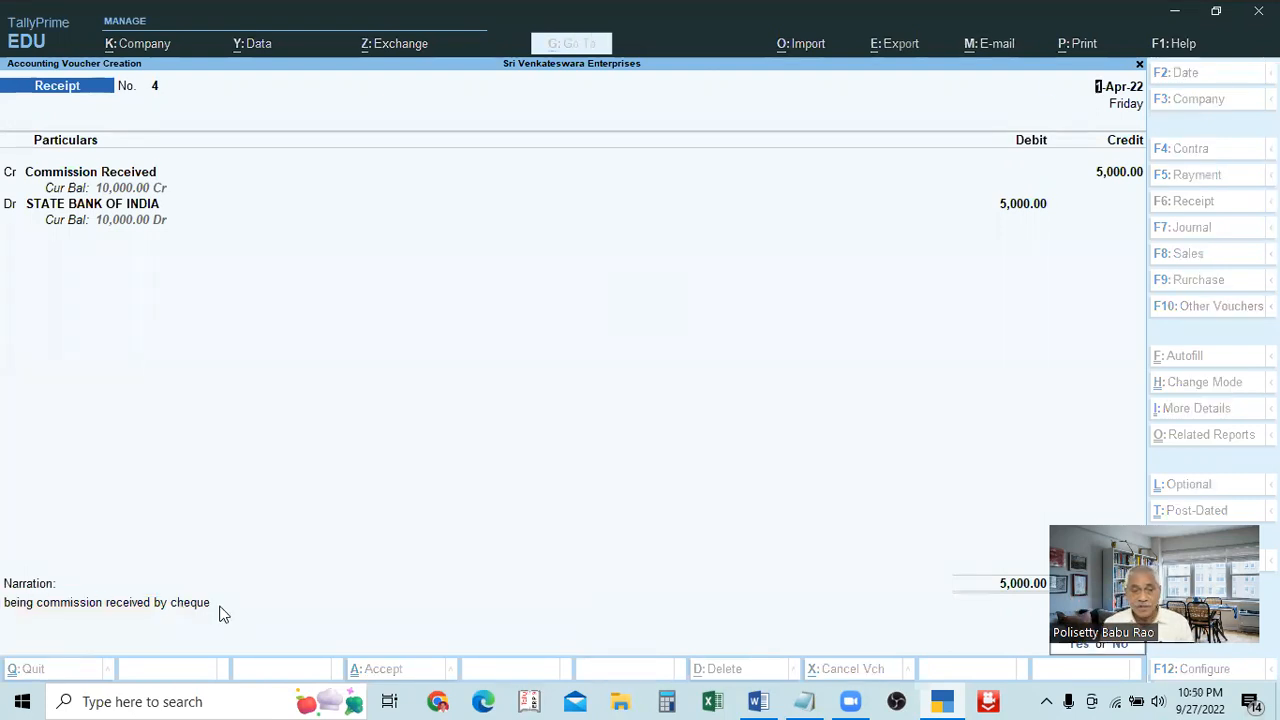
- Switch to Notepad and correct "Ramga Traders" to "Ranga Traders" in the third transaction of Problem # 3
key("alt+Tab")
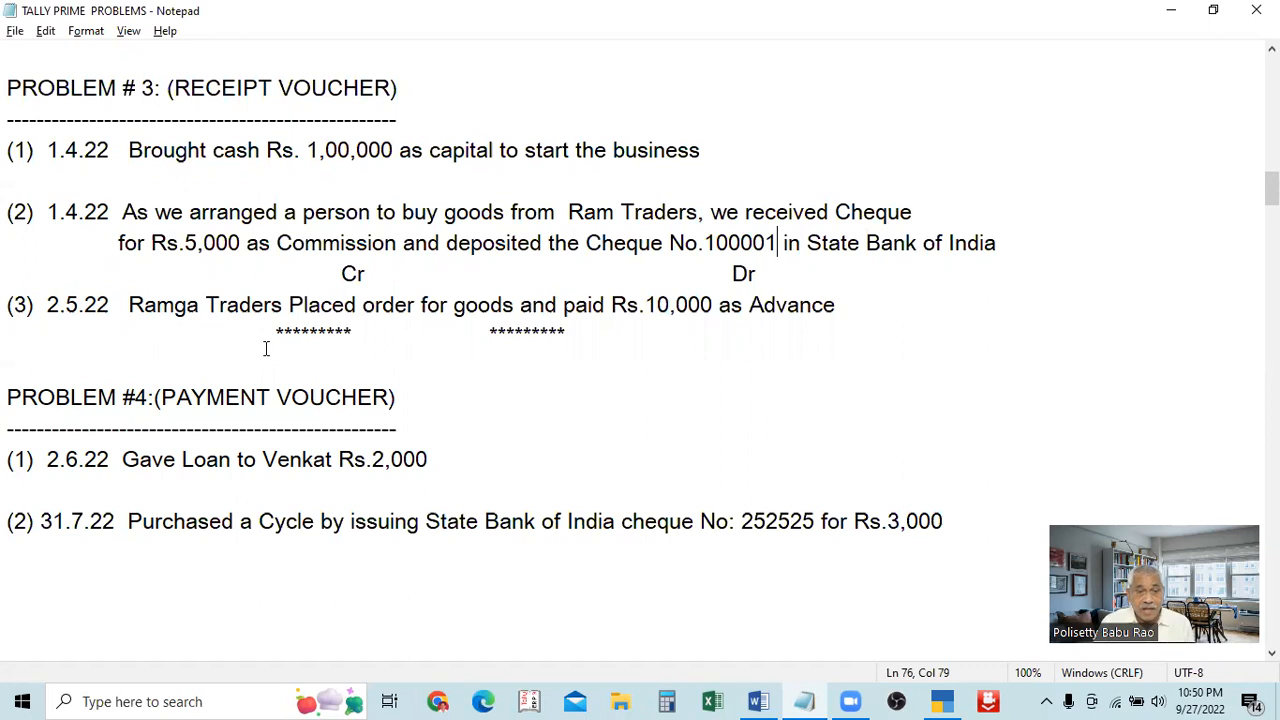
left_click(175, 305)
key("BackSpace")
type("n")
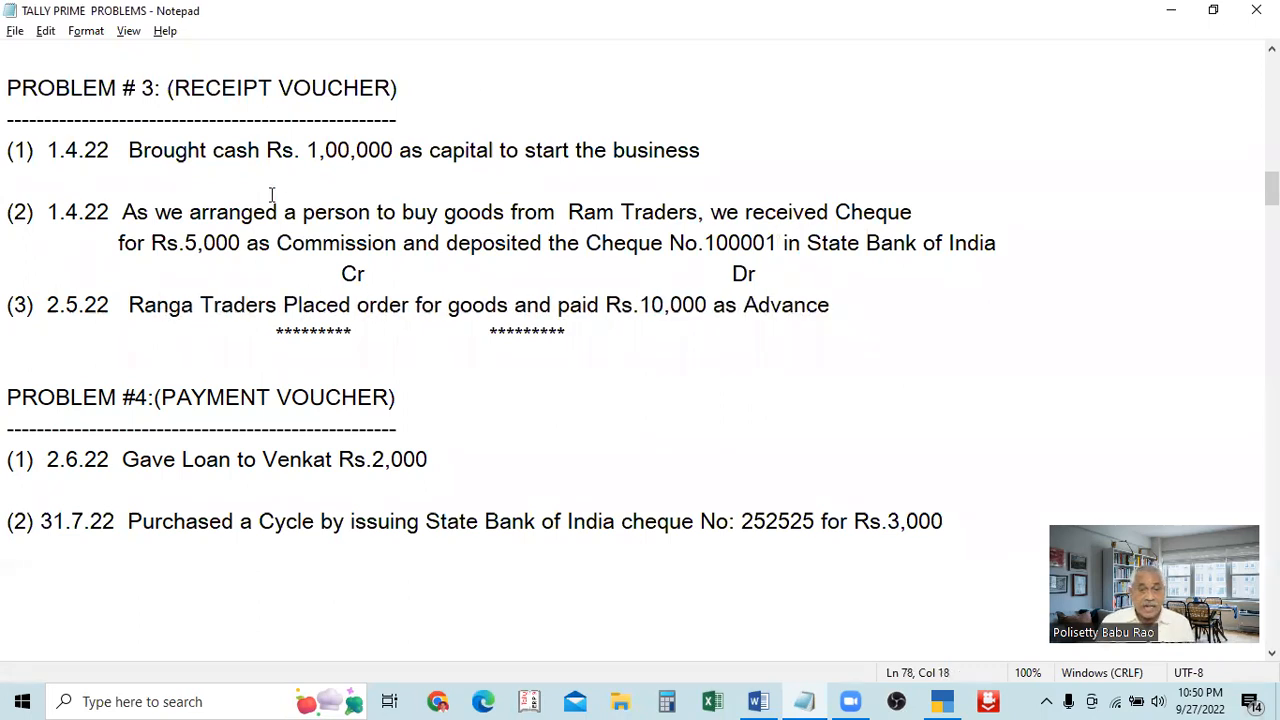
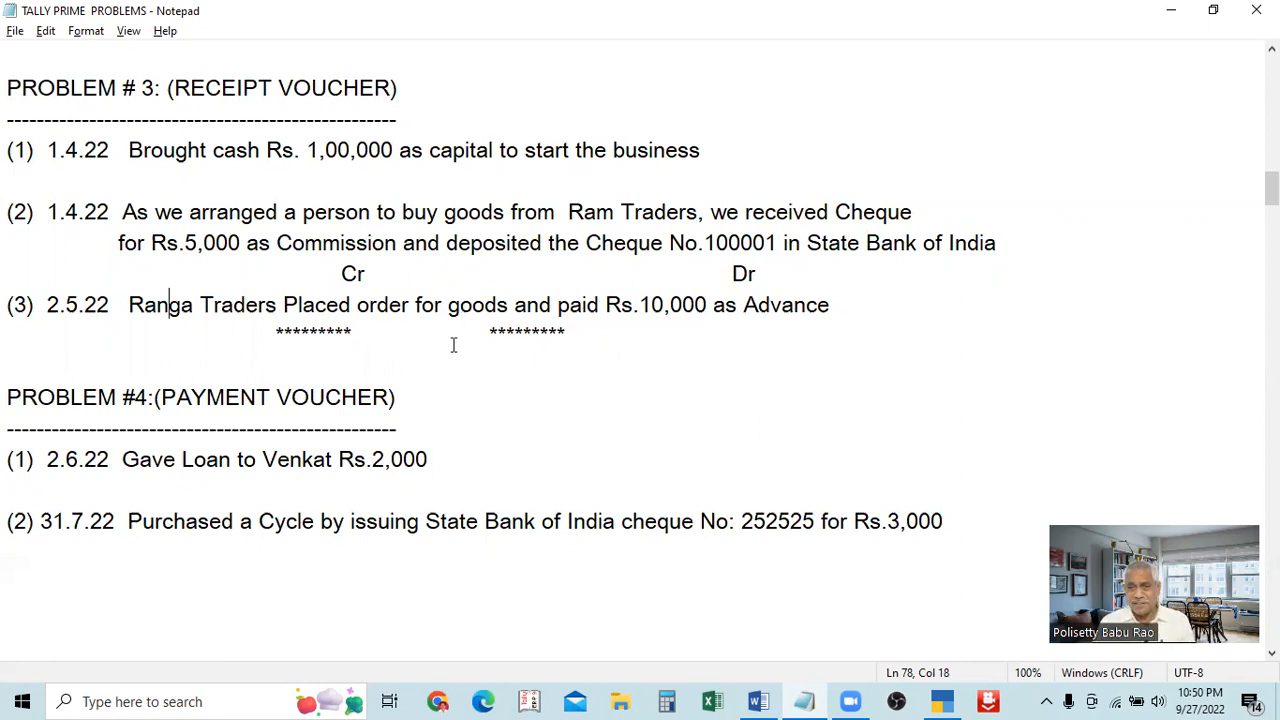
- Add the note "cash" beneath the Rs.10,000 advance in the third transaction
left_click_drag(641, 305, 714, 305)
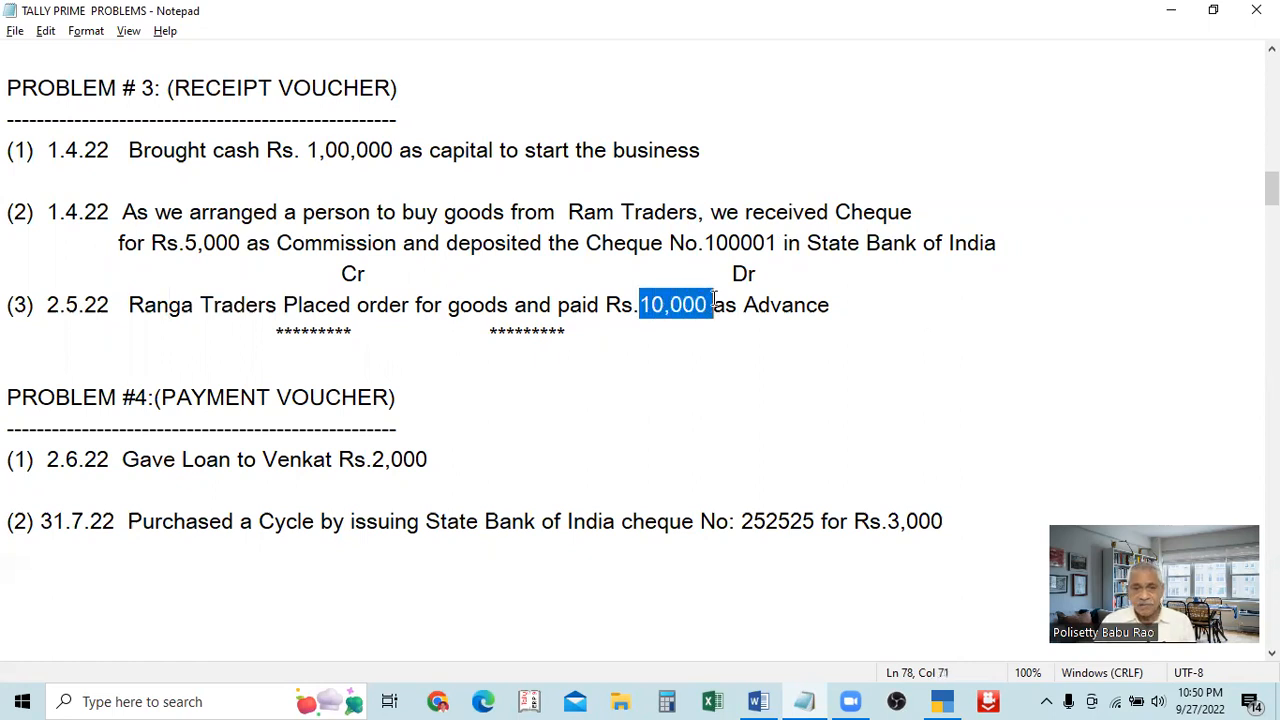
left_click(689, 371)
left_click(663, 335)
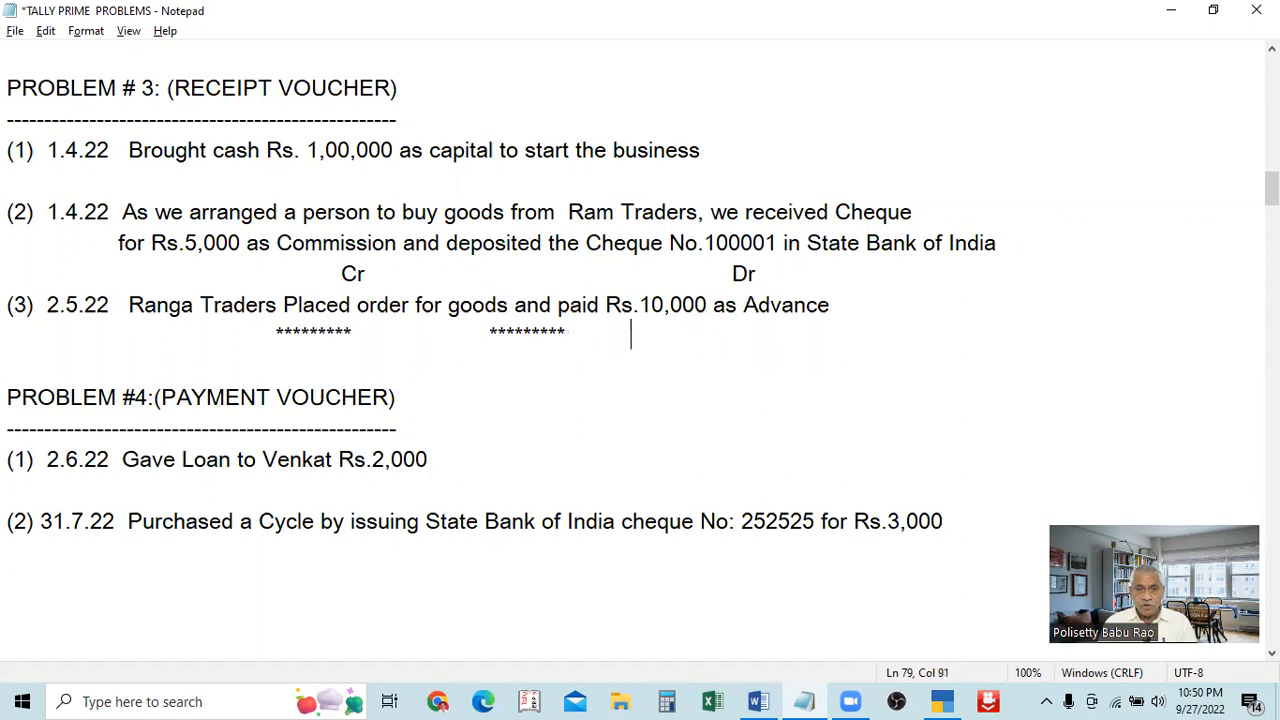
type("cash")
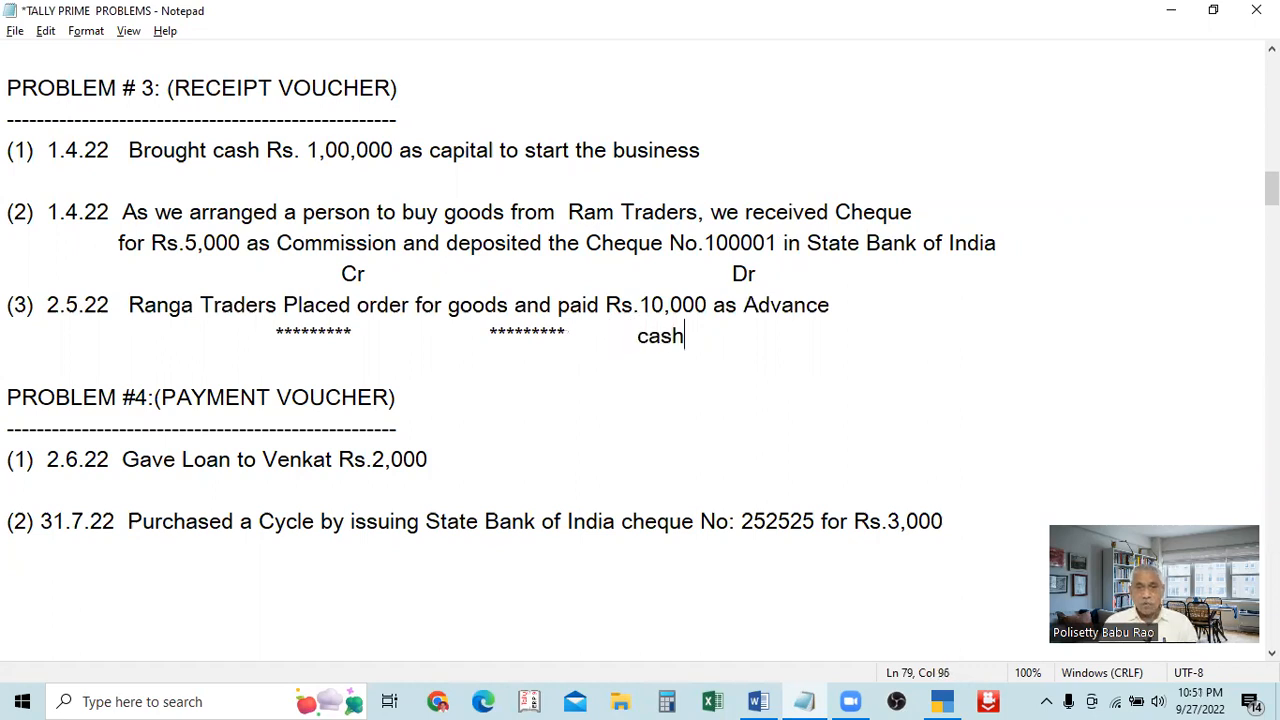
- Add the note "ranga" beneath Ranga Traders in the third transaction and tighten the spacing before the asterisks
left_click(217, 326)
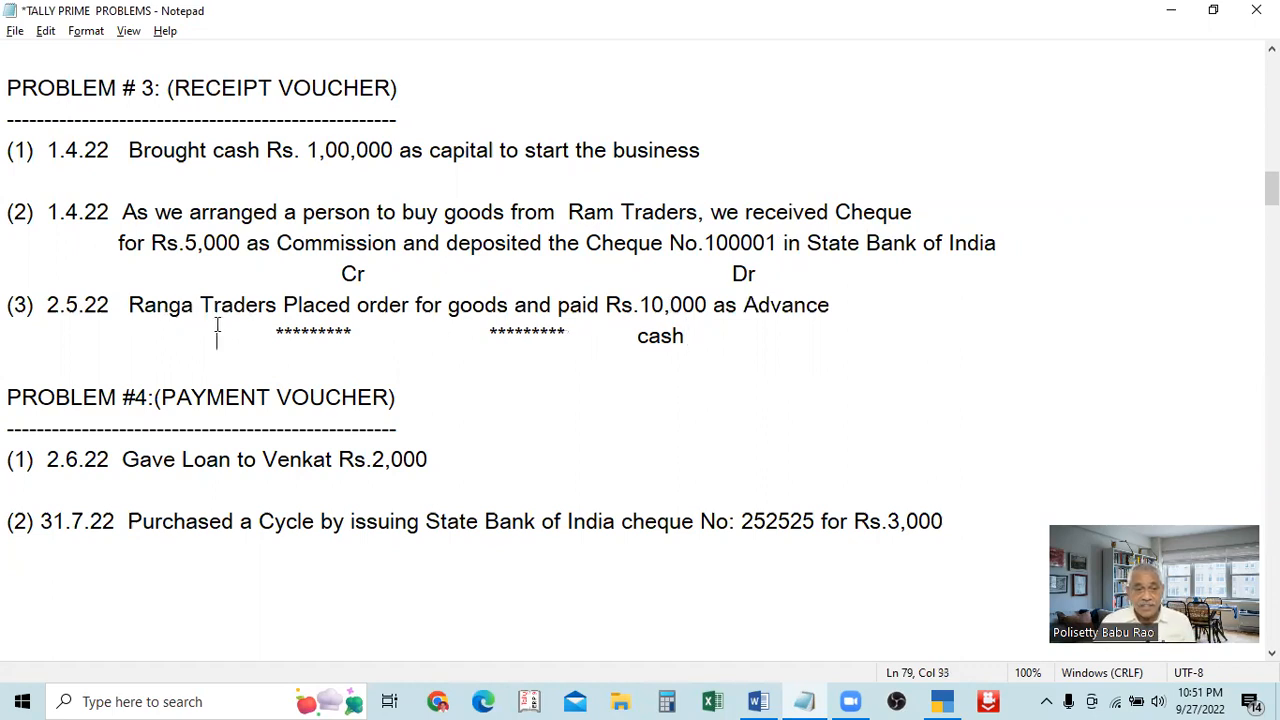
key("BackSpace")
key("BackSpace")
type("ranga")
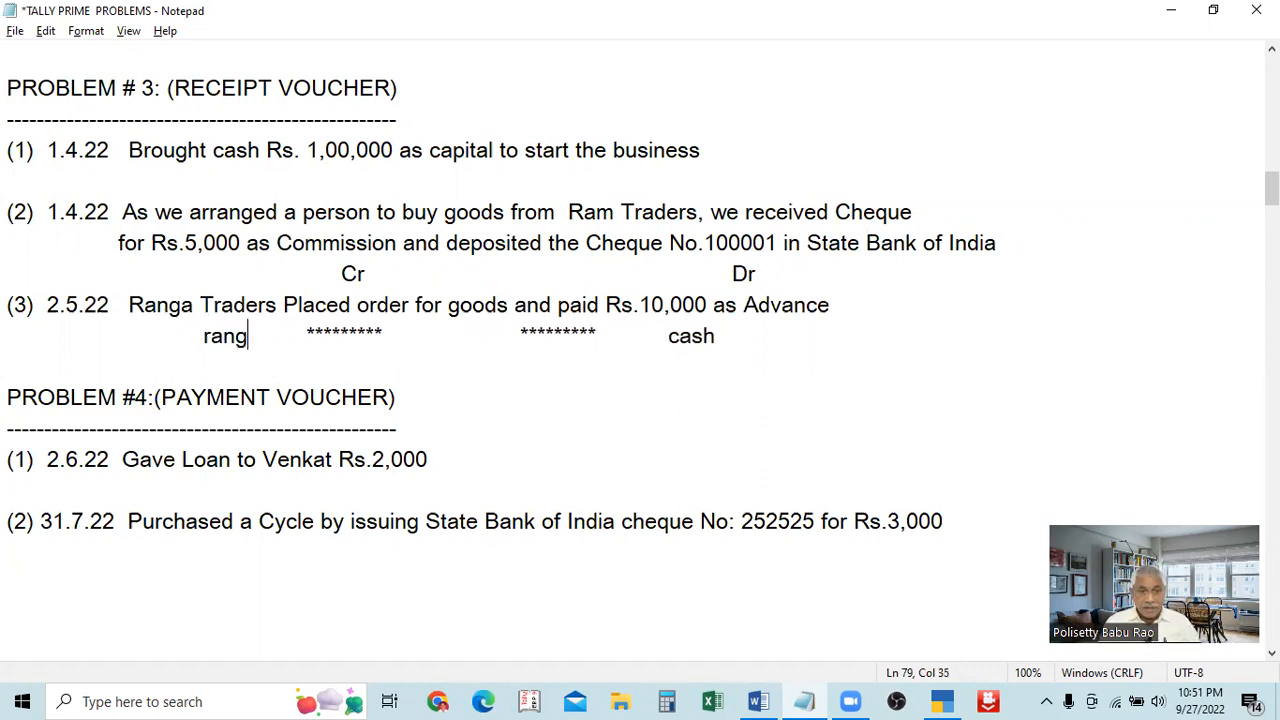
key("BackSpace")
key("BackSpace")
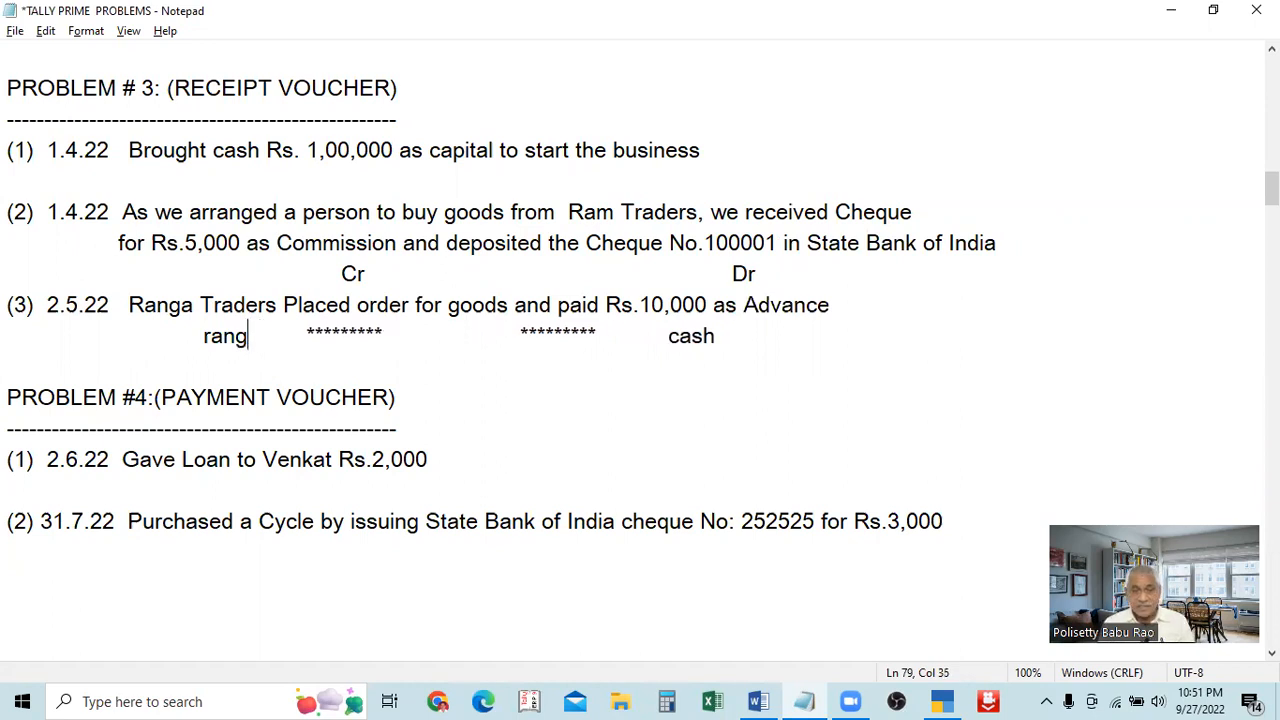
type("ga")
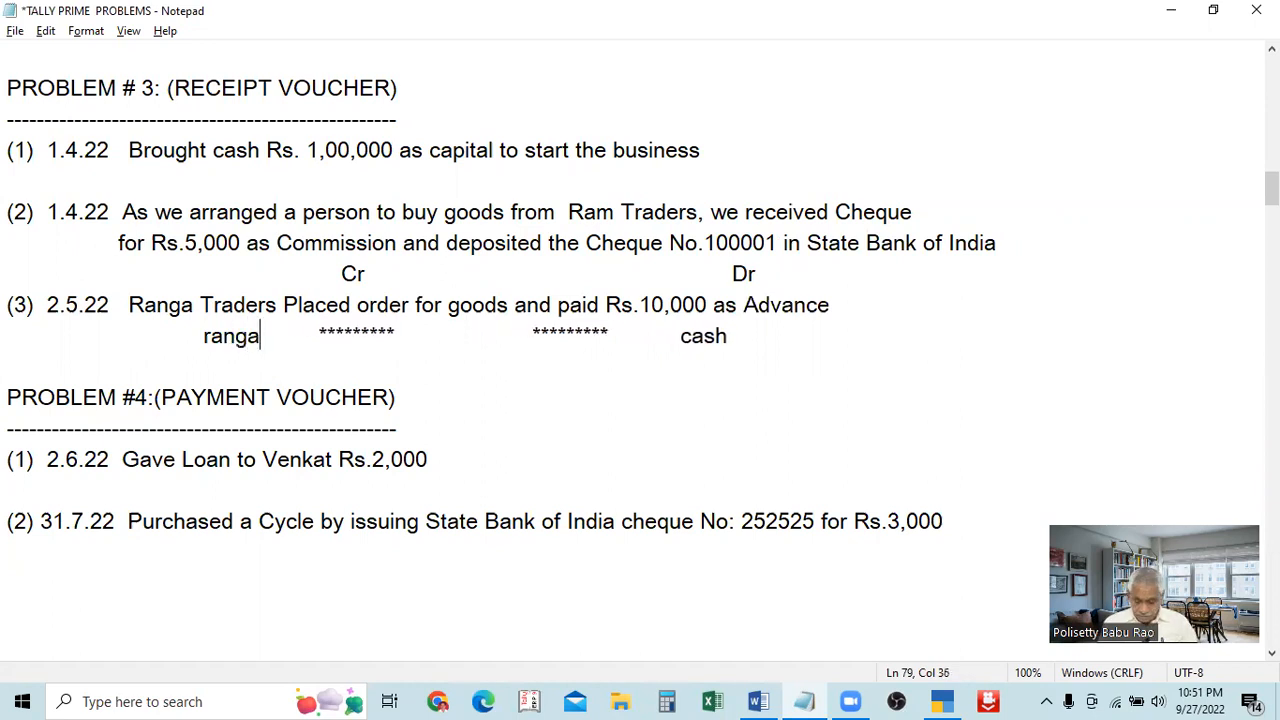
key("Delete")
key("Delete")
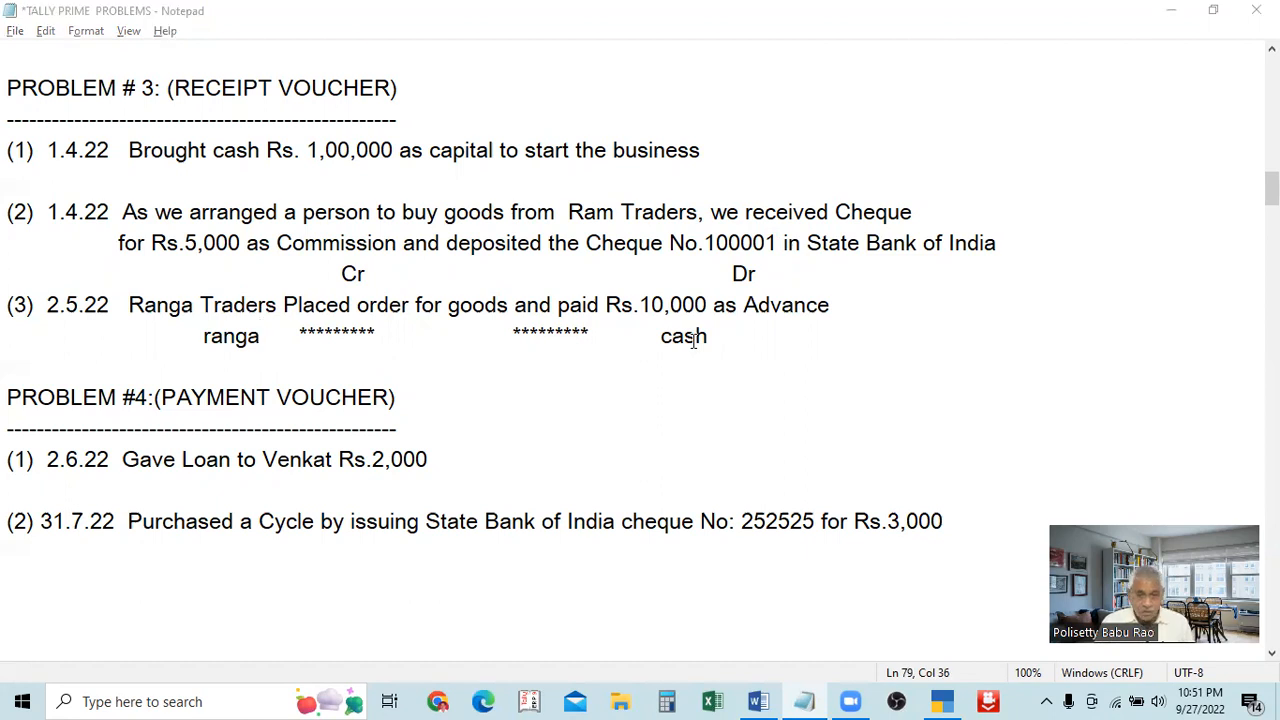
- Switch to TallyPrime, set the new receipt voucher's date to 2-4-2022, and recheck the transaction date in Notepad
key("alt+Tab")
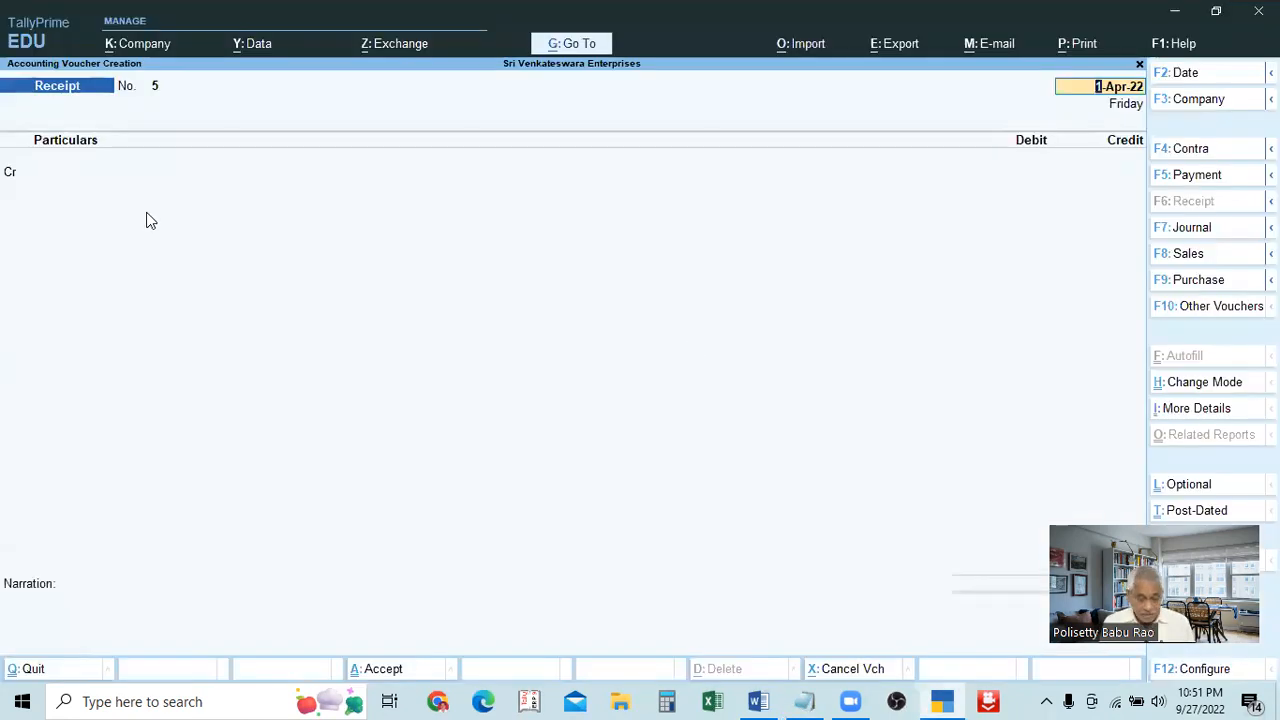
key("alt+Tab")
key("alt+Tab")
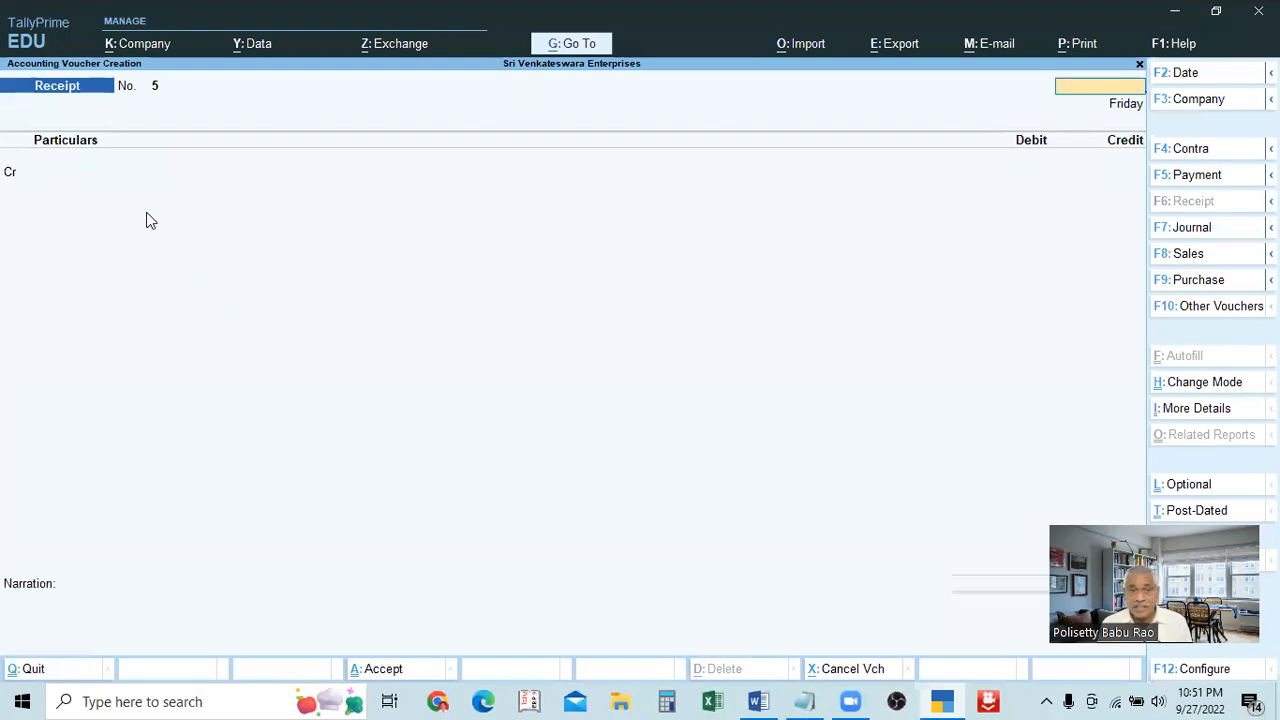
key("Escape")
key("Return")
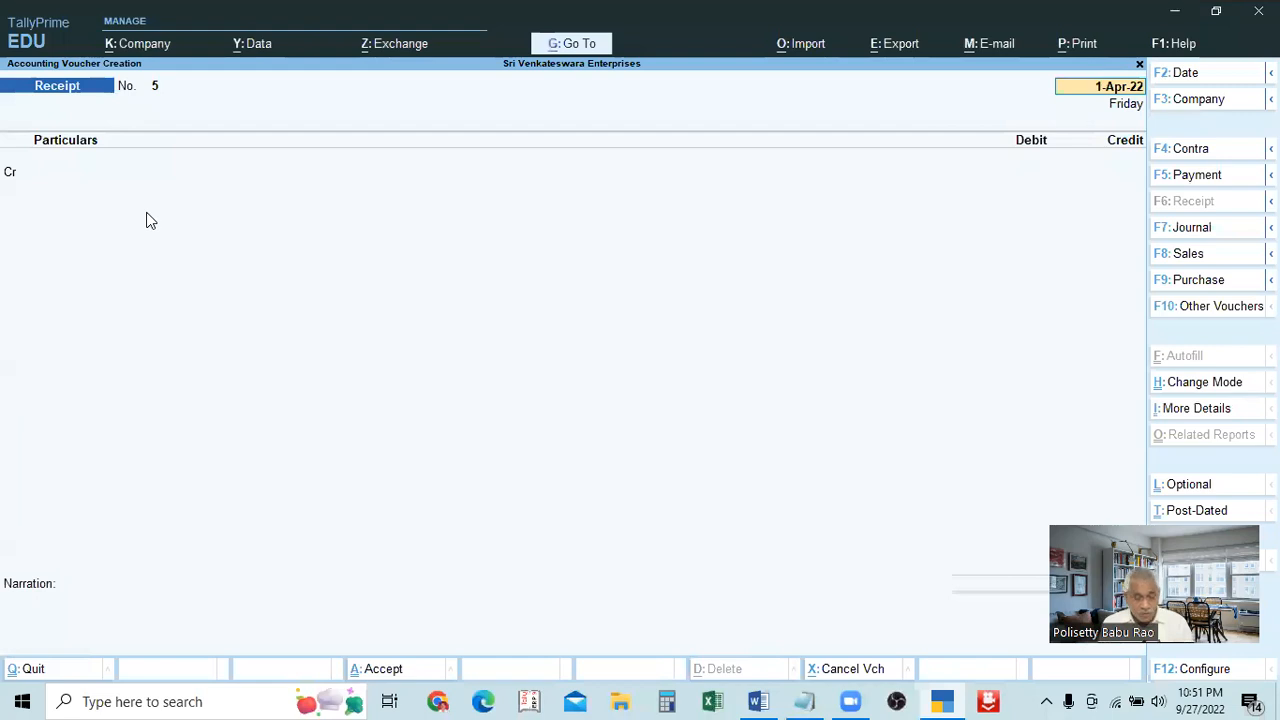
key("F2")
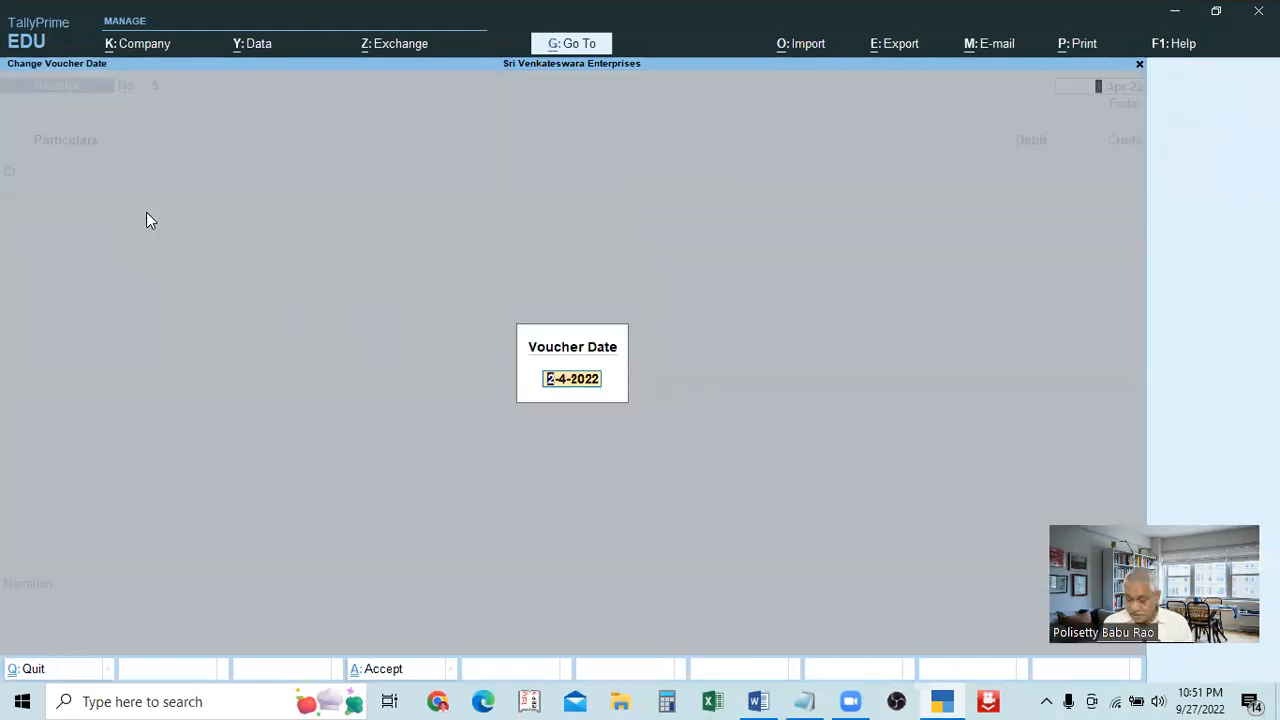
key("Return")
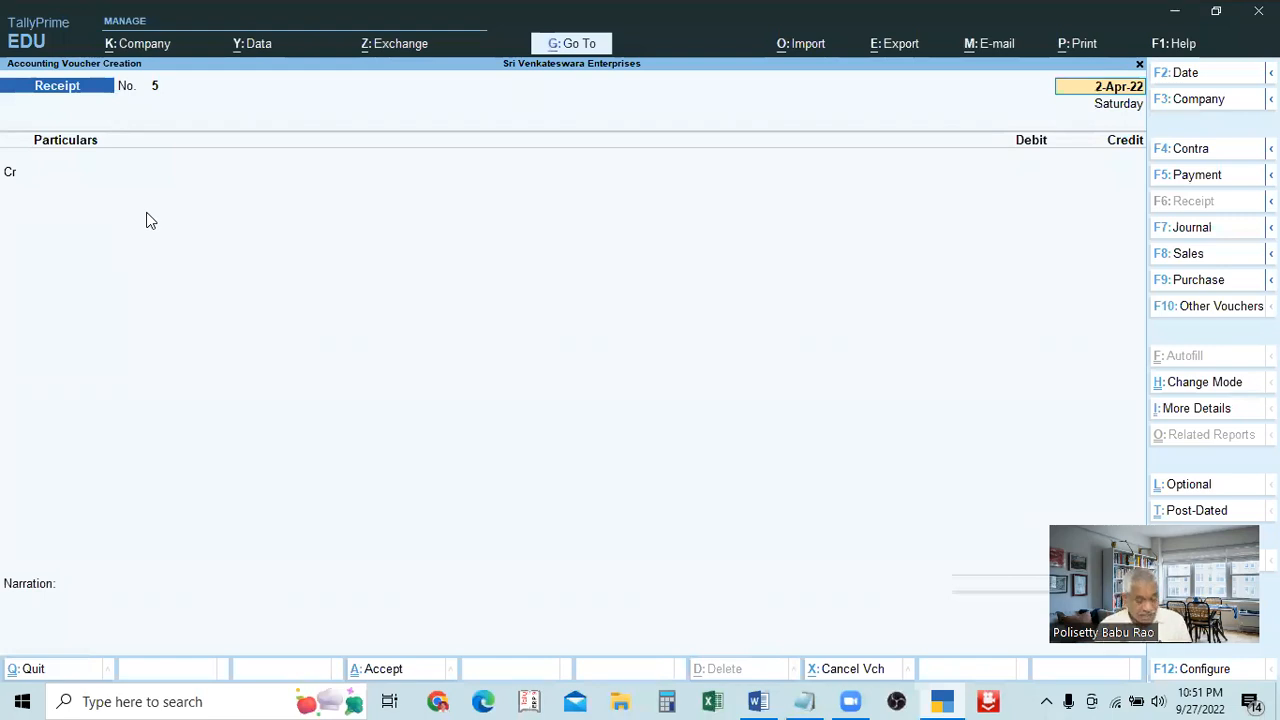
key("alt+Tab")
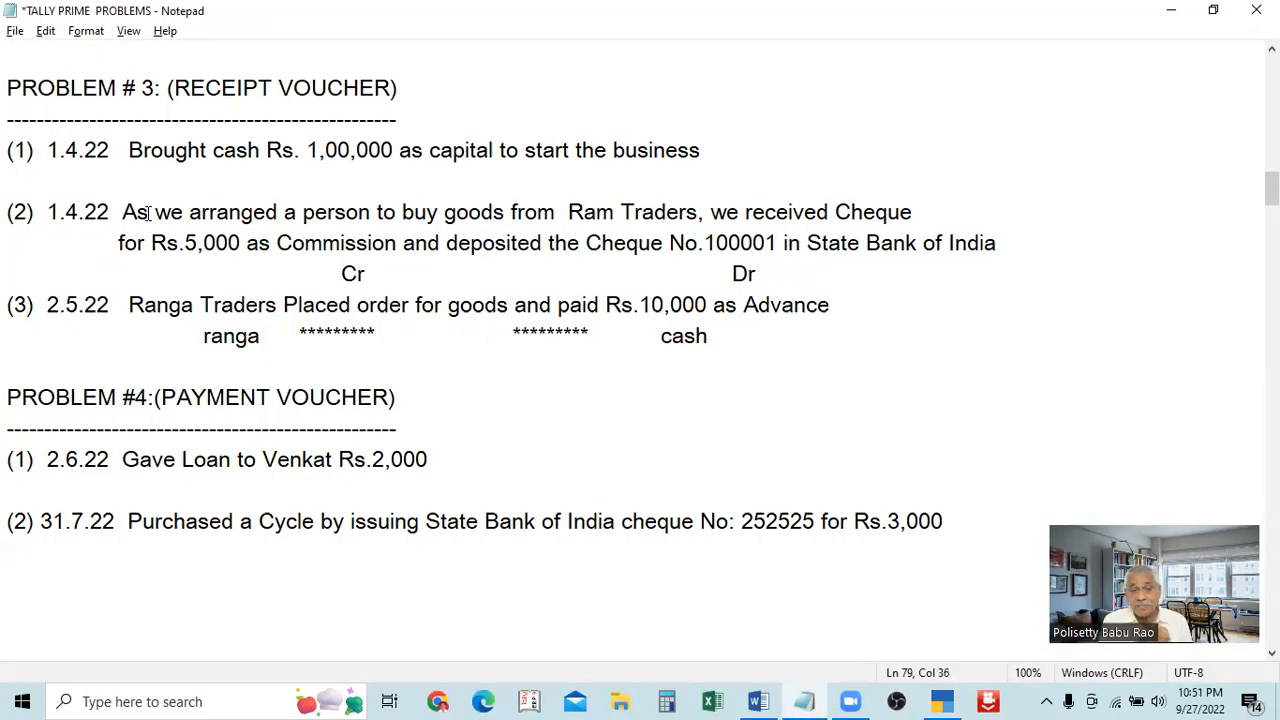
- Return to TallyPrime and set the receipt voucher's date to 2-May-22 by entering 2.5
key("alt+Tab")
key("F2")
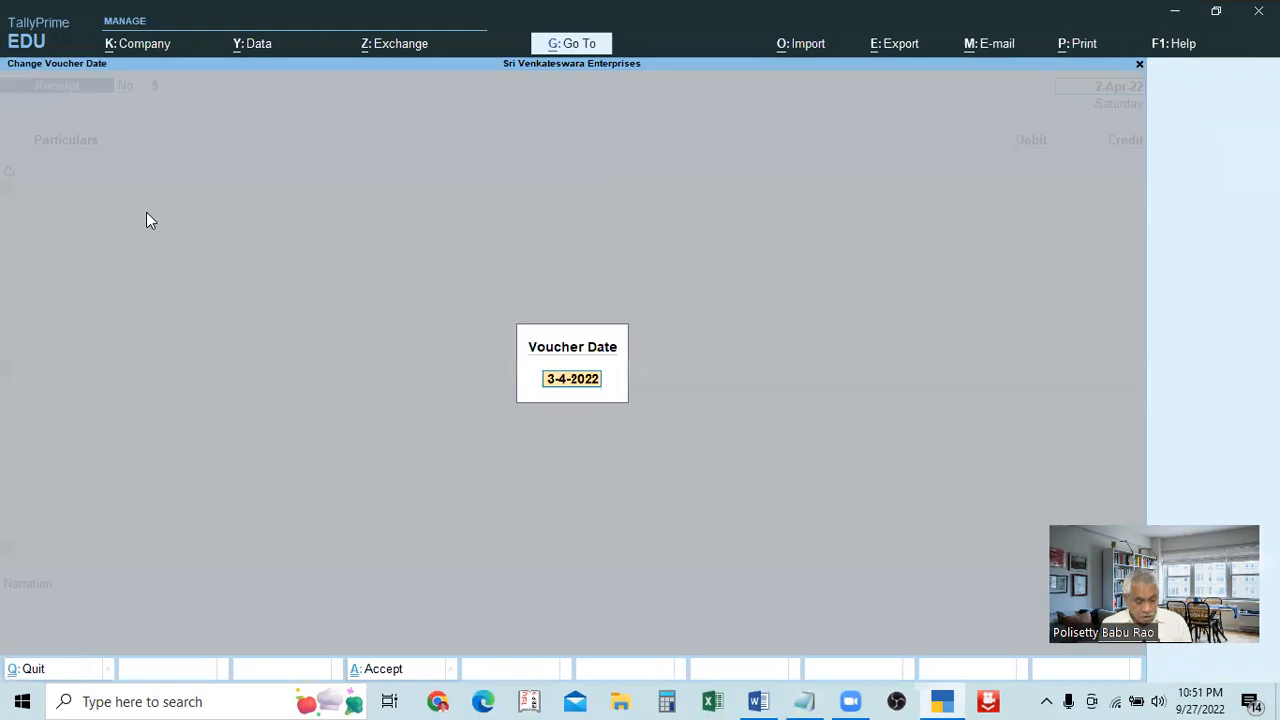
key("BackSpace")
type("2.5")
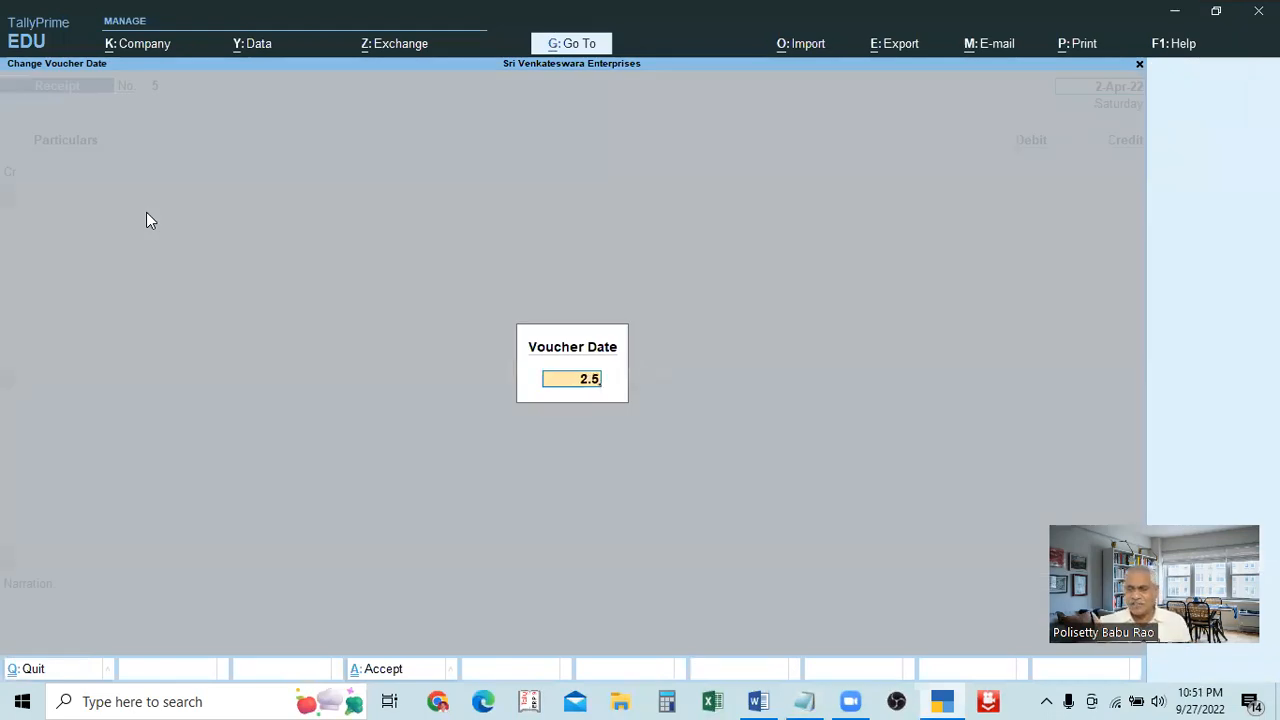
key("Return")
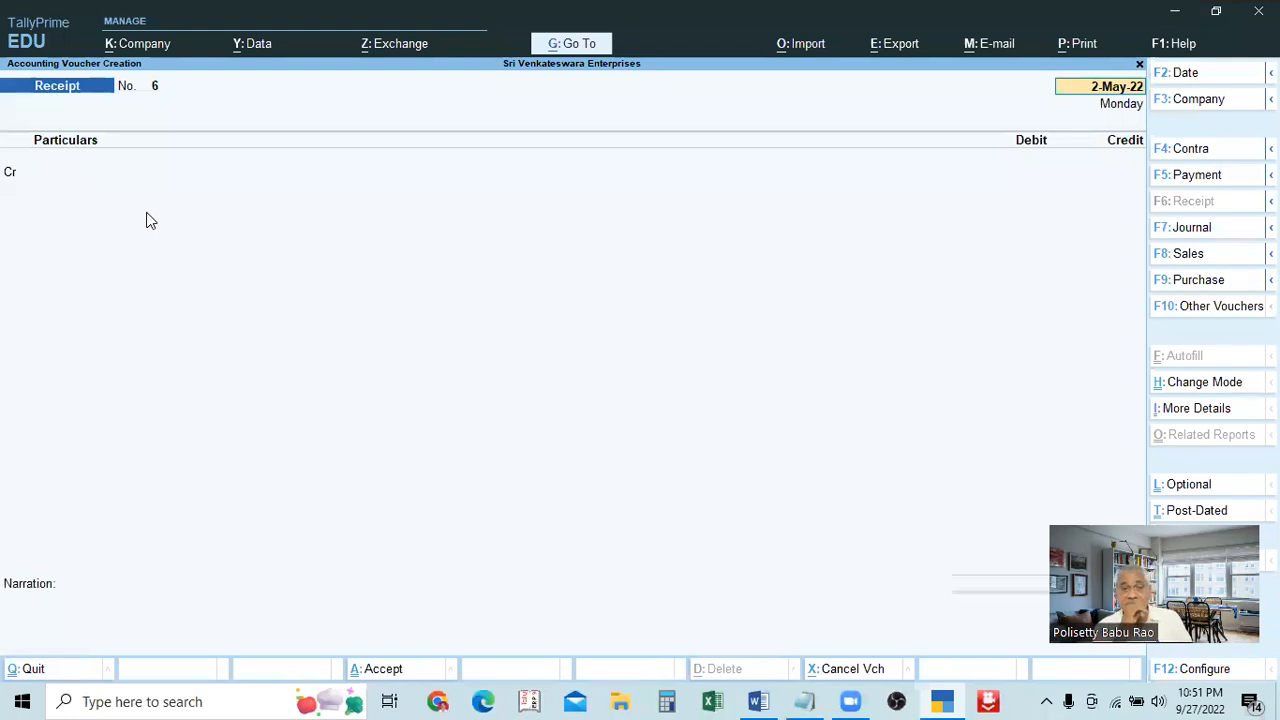
- Select Ranga Traders as the credit ledger of the 2-May-22 receipt voucher, checking the third transaction in Notepad
key("Return")
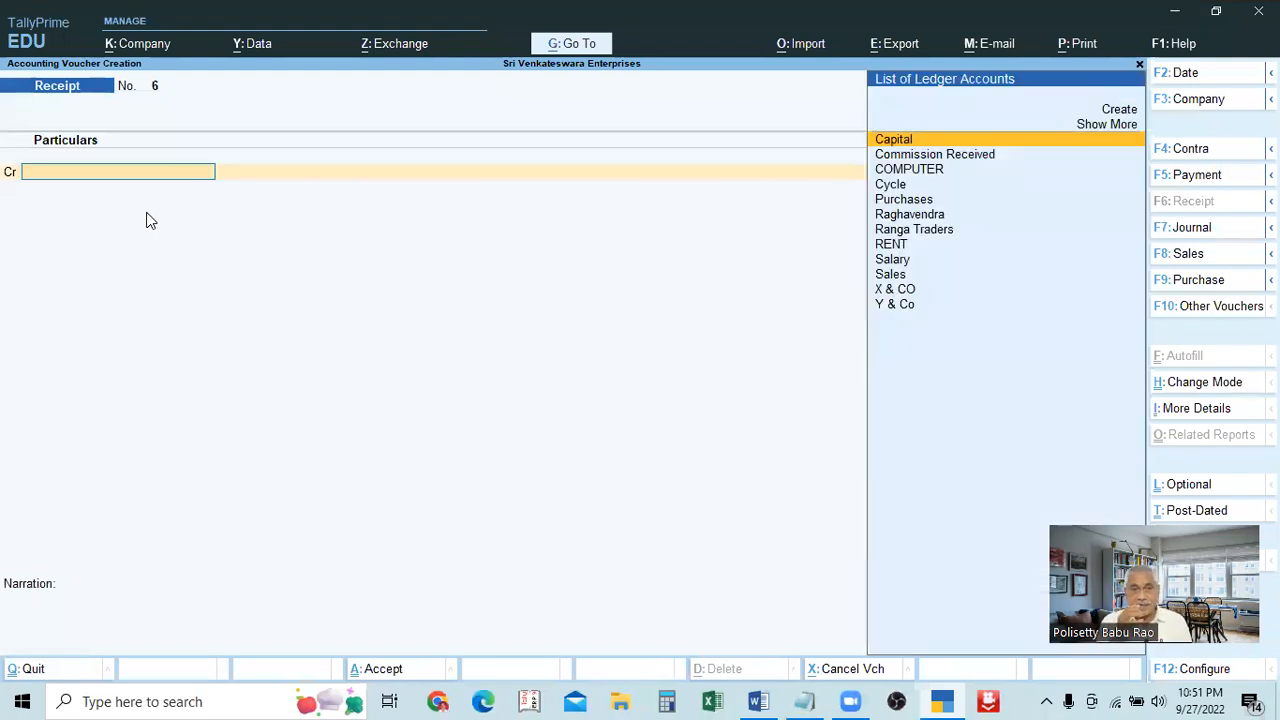
key("alt+Tab")
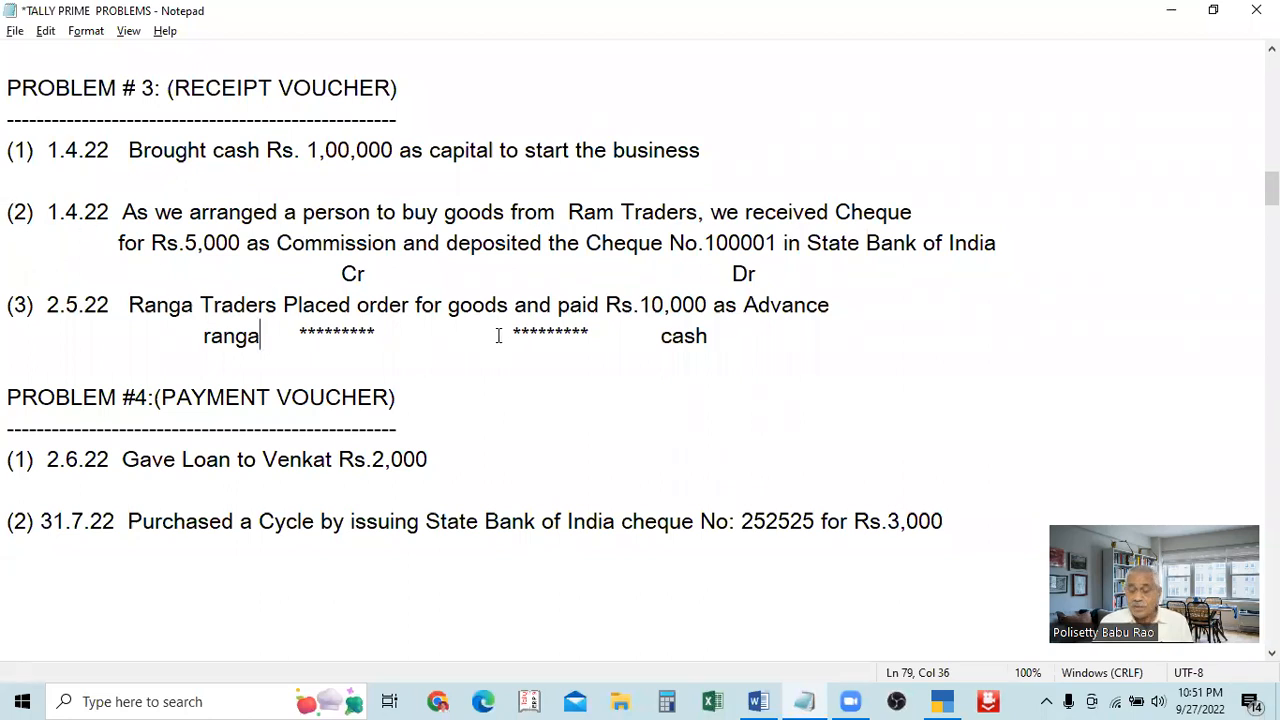
key("alt+Tab")
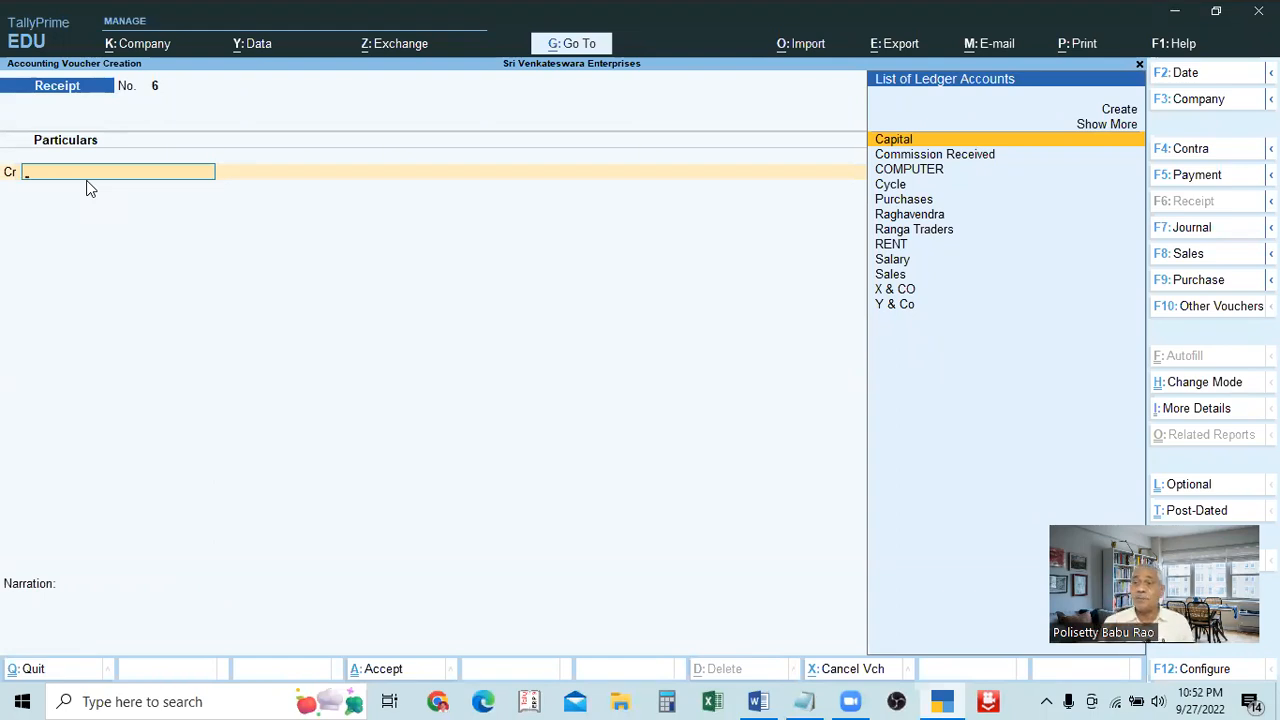
key("alt+Tab")
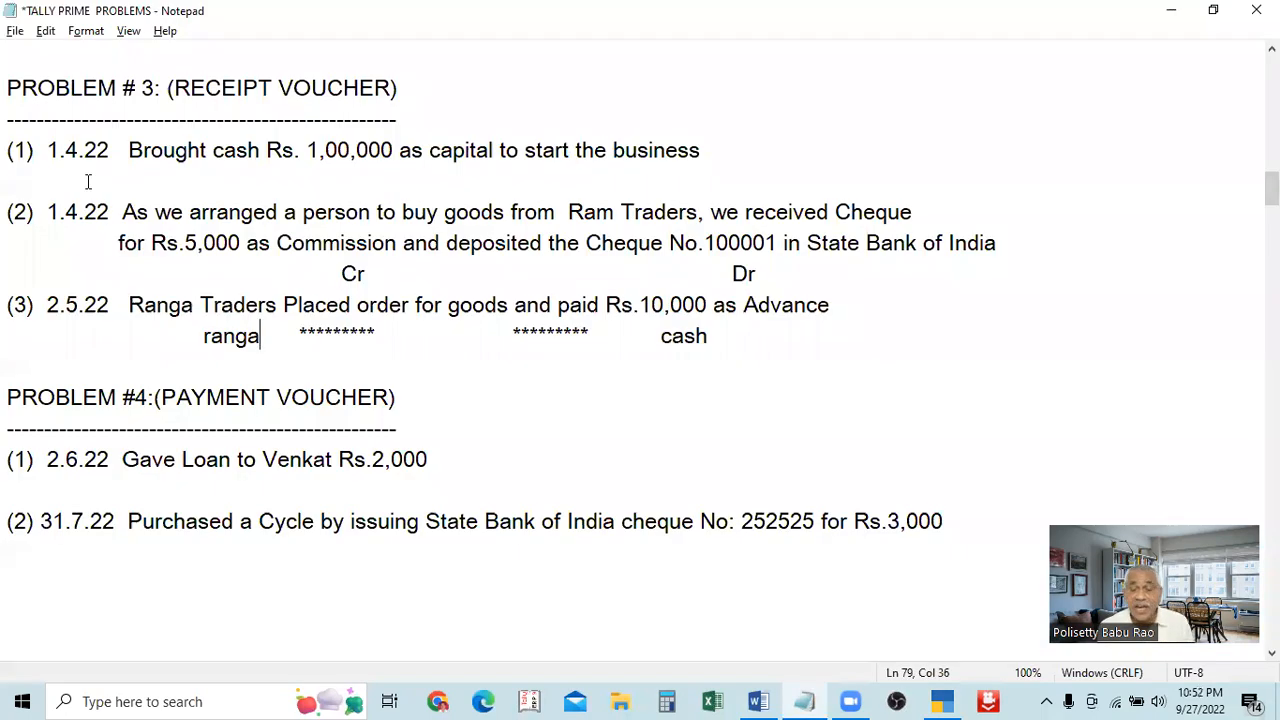
key("alt+Tab")
type("Rang")
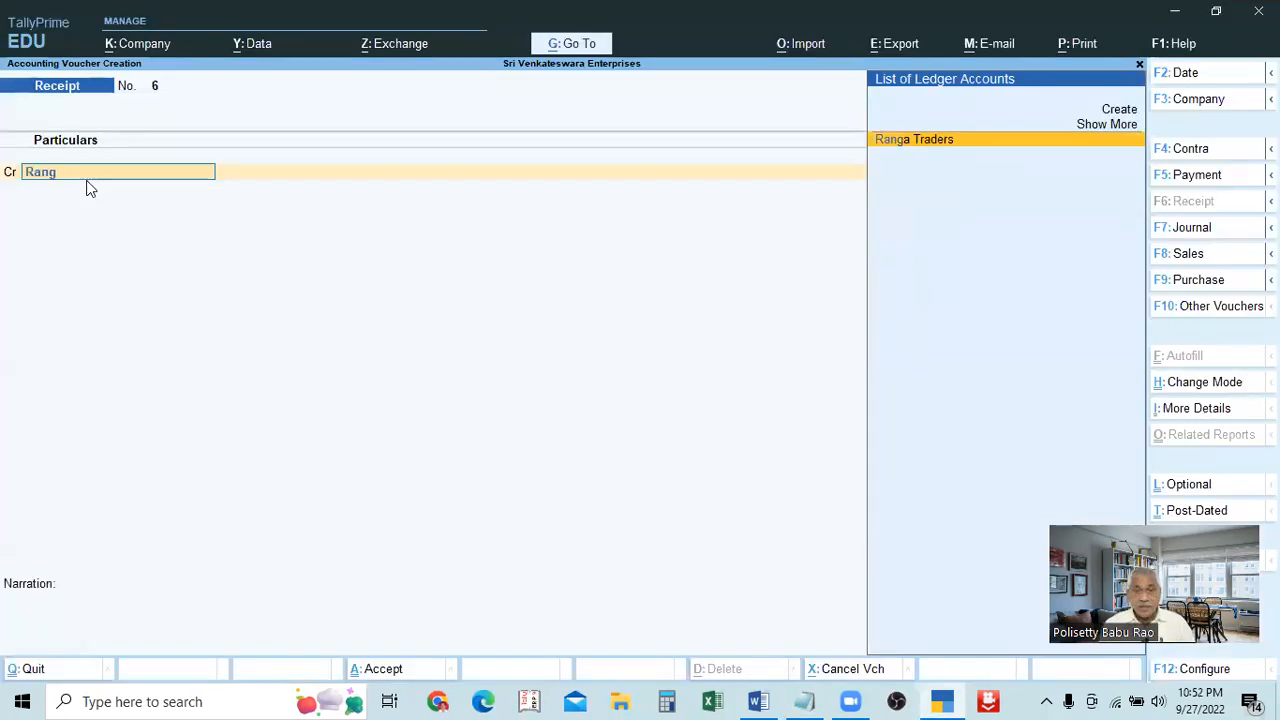
key("Return")
key("alt+Tab")
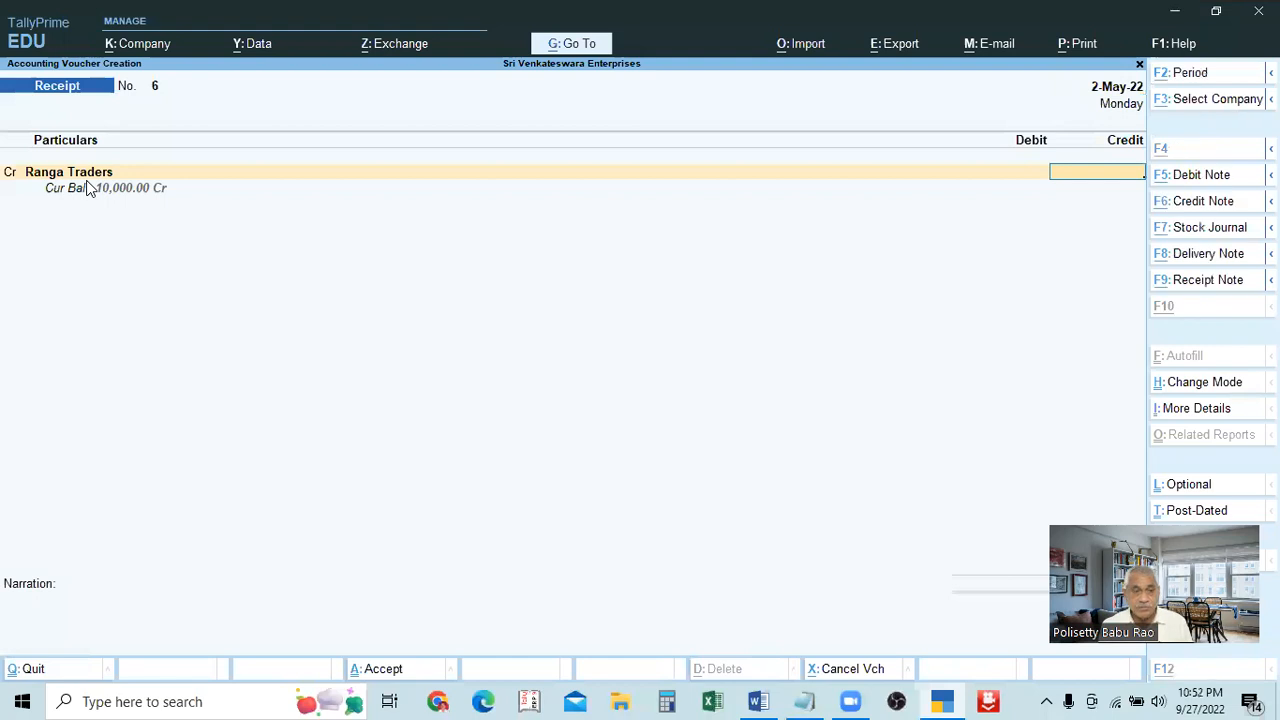
- Enter 10000 as the credit amount for Ranga Traders in the 2-May-22 receipt voucher
key("alt+Tab")
type("10000")
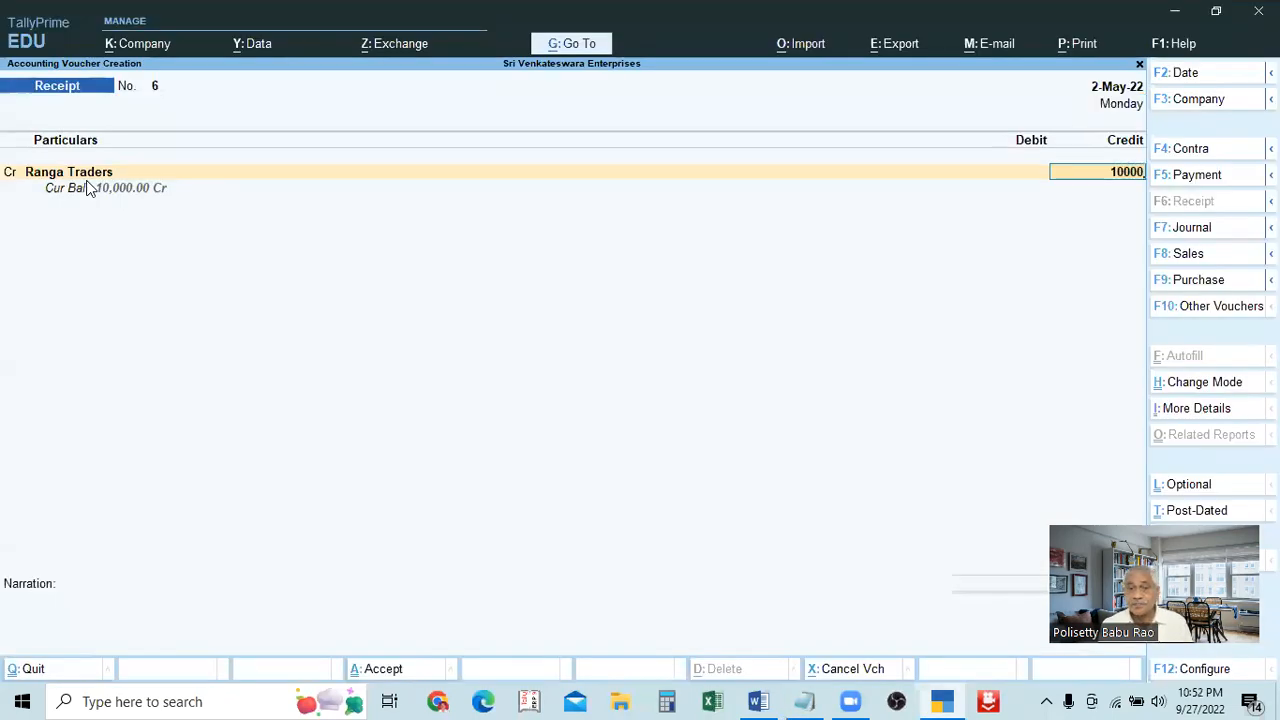
key("Return")
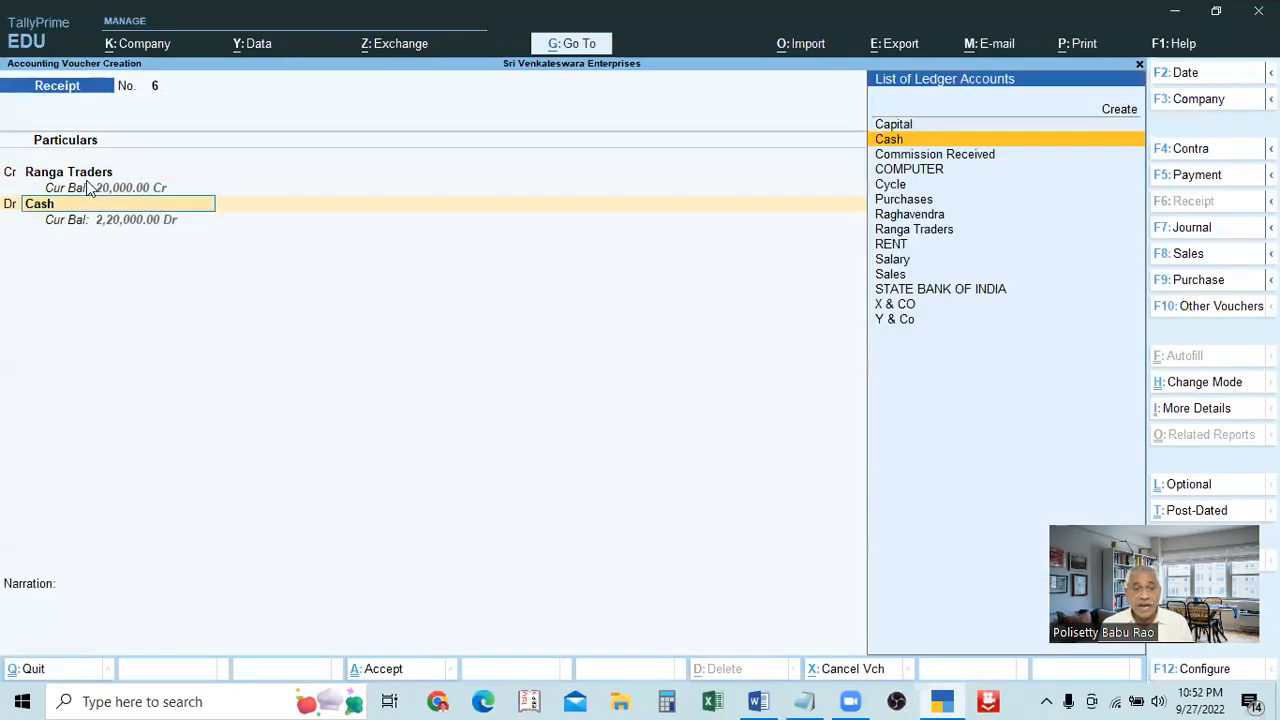
- Debit Cash for 10,000.00 in the receipt voucher, checking the third transaction in Notepad
key("alt+Tab")
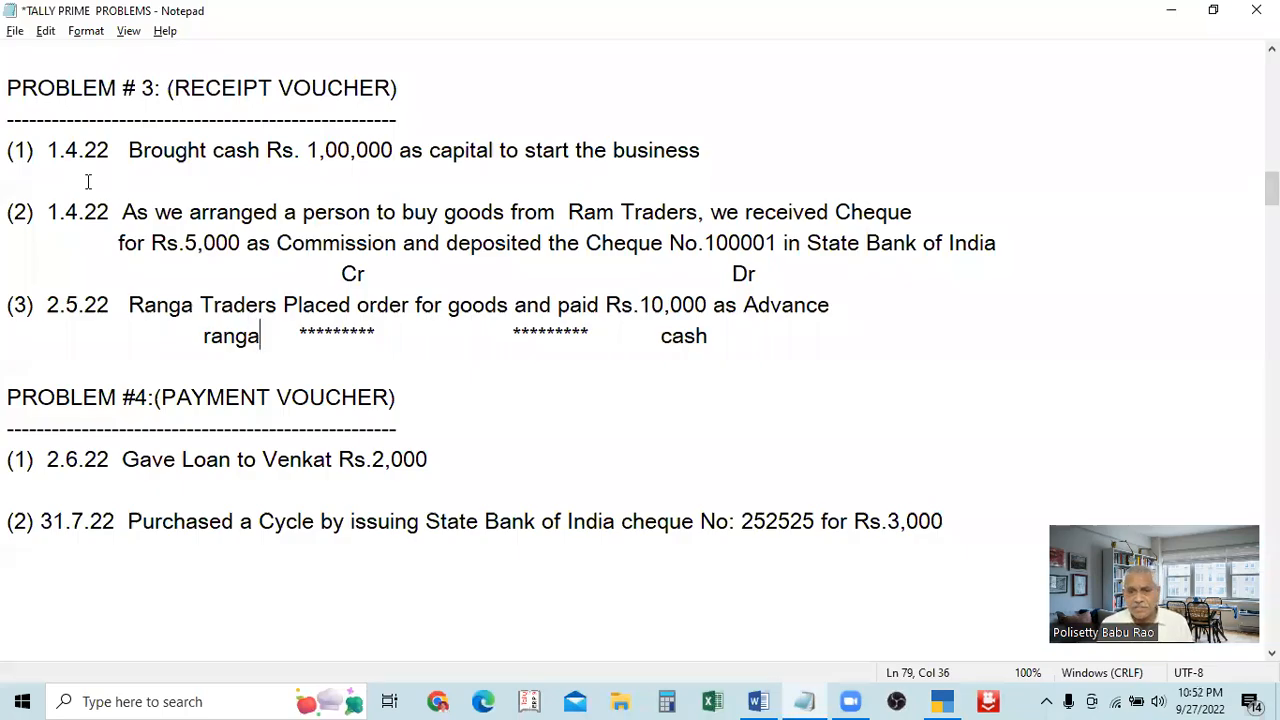
key("alt+Tab")
key("Return")
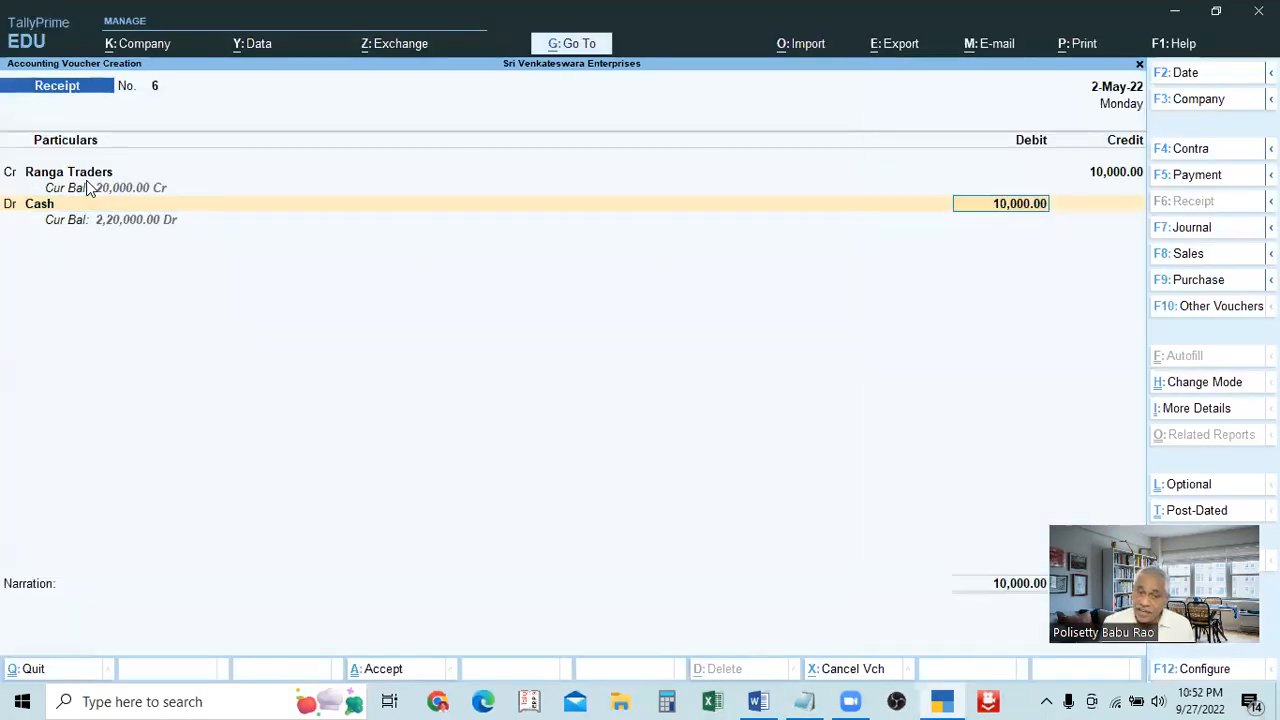
key("alt+Tab")
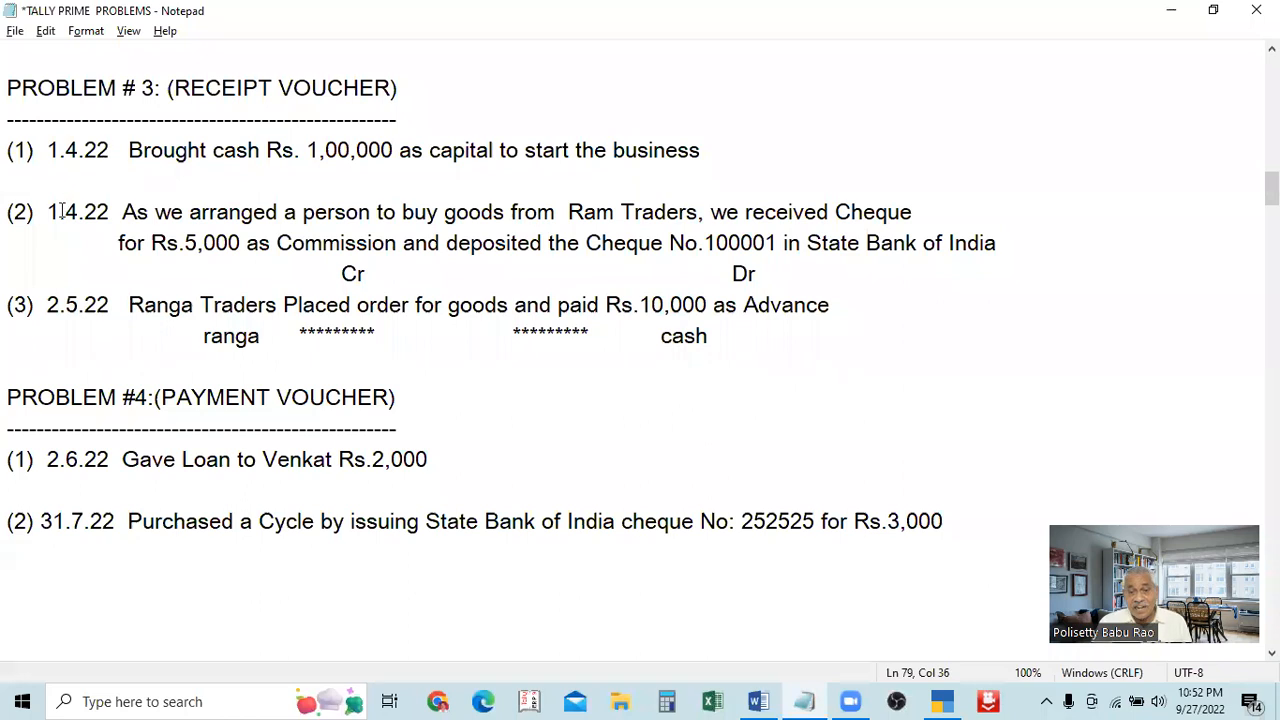
key("alt+Tab")
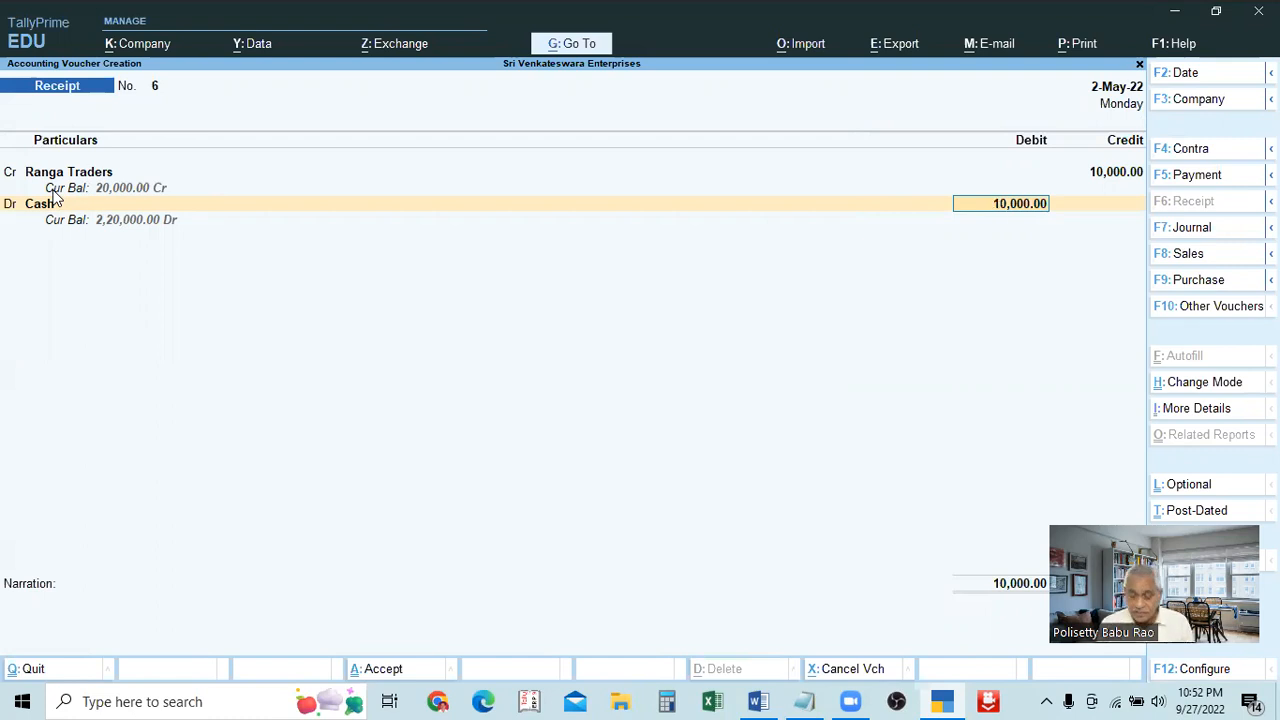
key("Return")
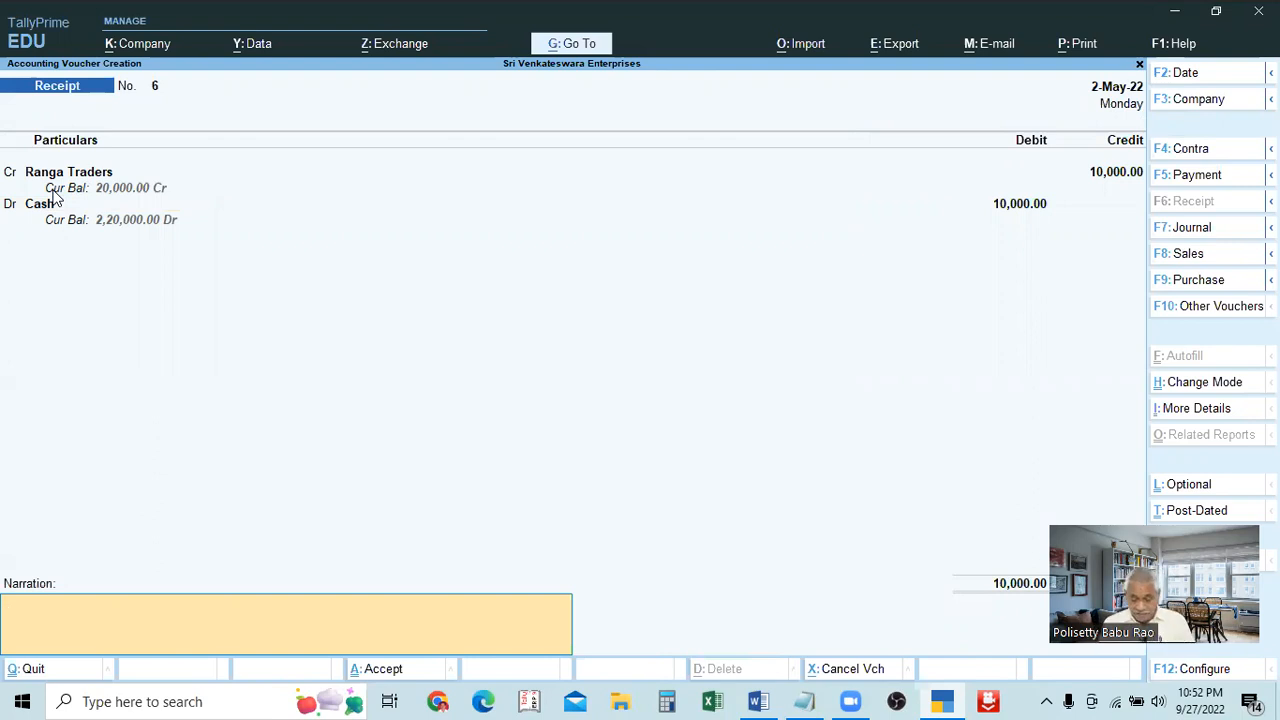
- Set Enable Bill-wise entry to Yes in the company features and save them
key("F11")
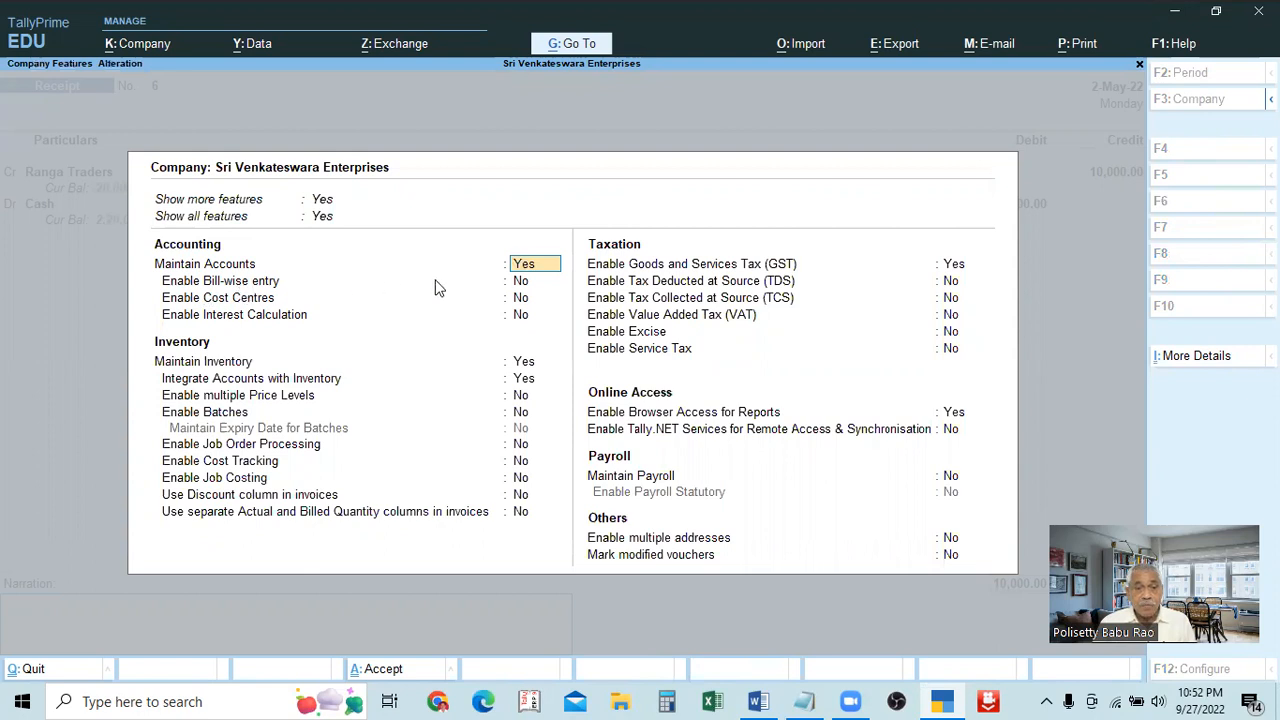
left_click(523, 282)
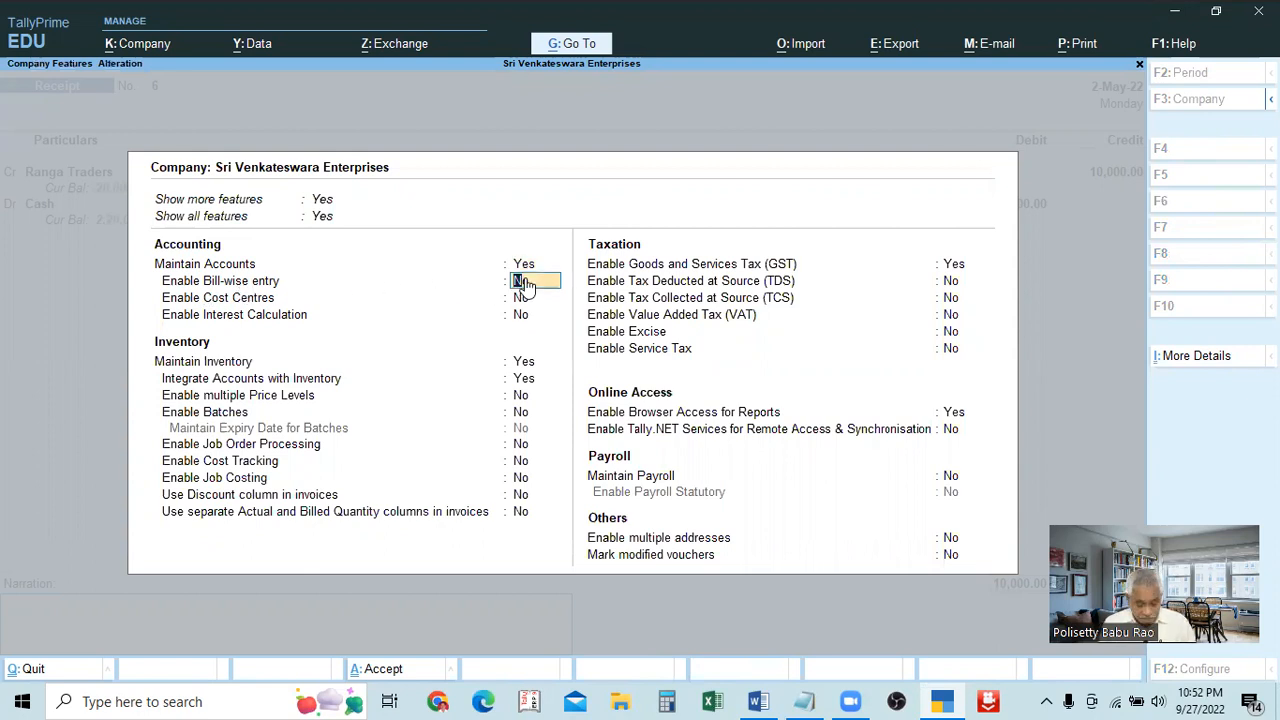
type("y")
key("ctrl")
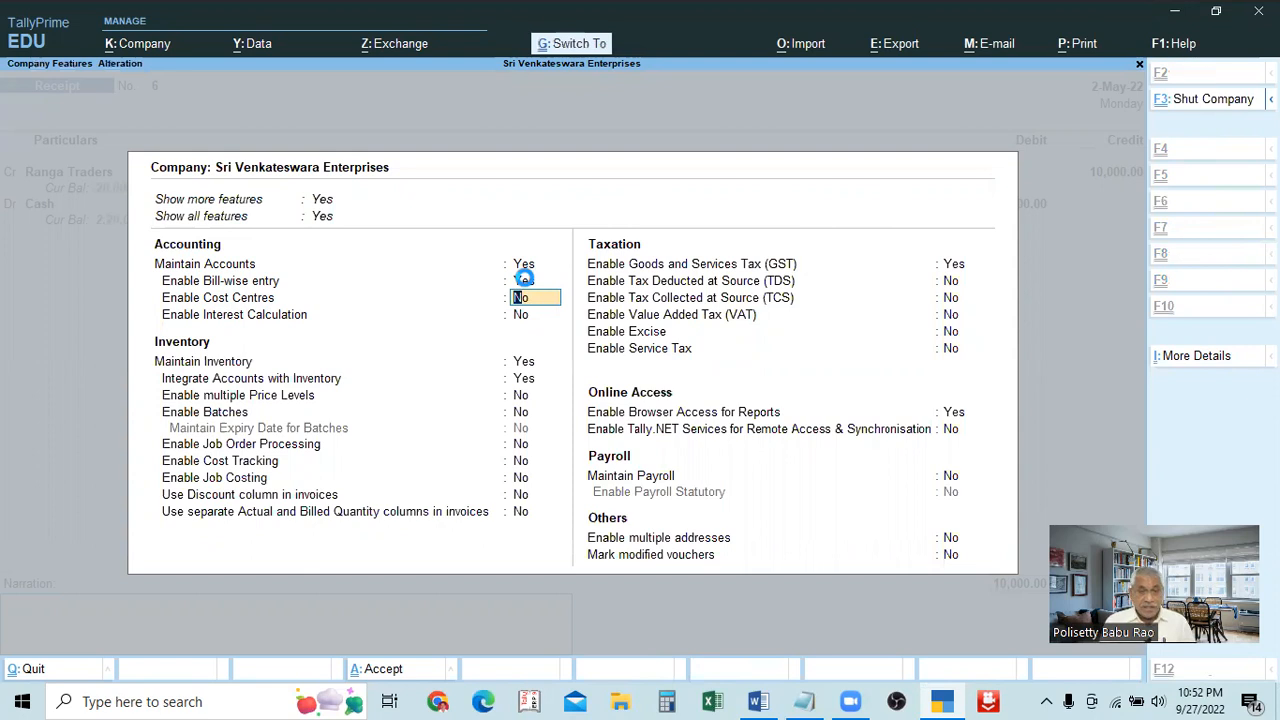
key("ctrl+a")
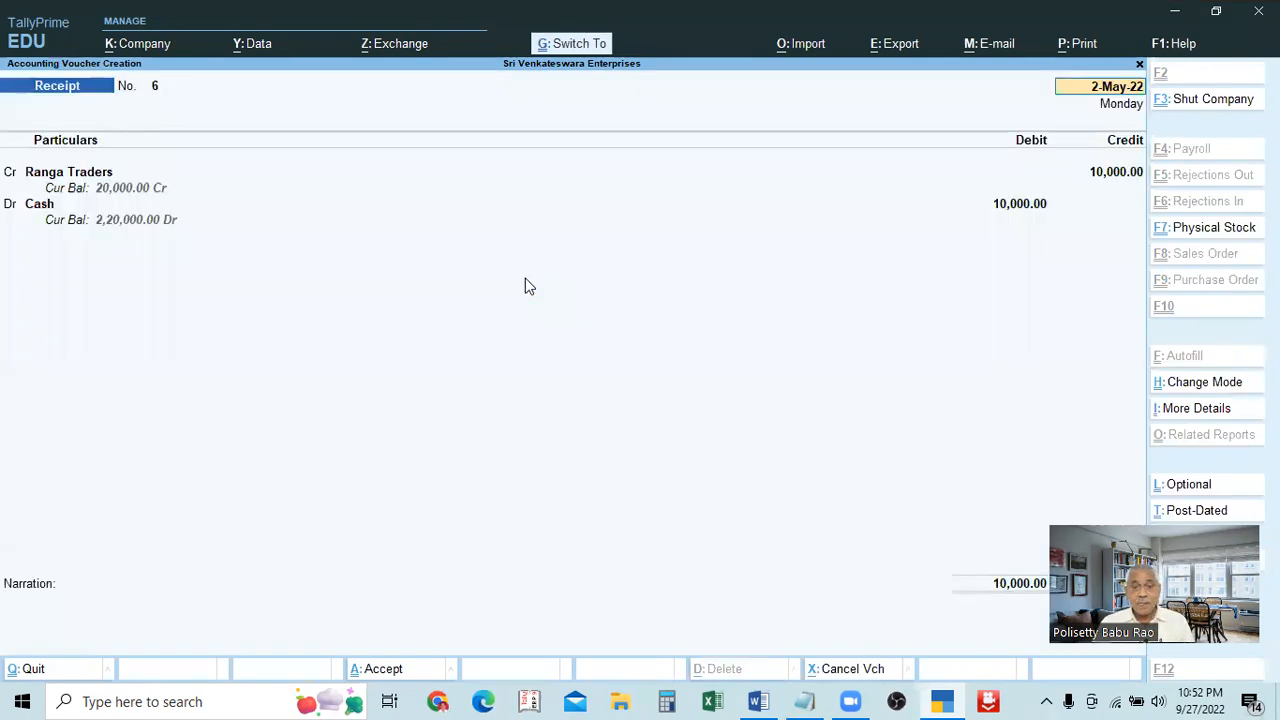
- Try an Advance reference named 6 in the bill-wise details of Ranga Traders' 10,000.00 credit and back out to the voucher
left_click(86, 172)
key("Return")
key("Return")
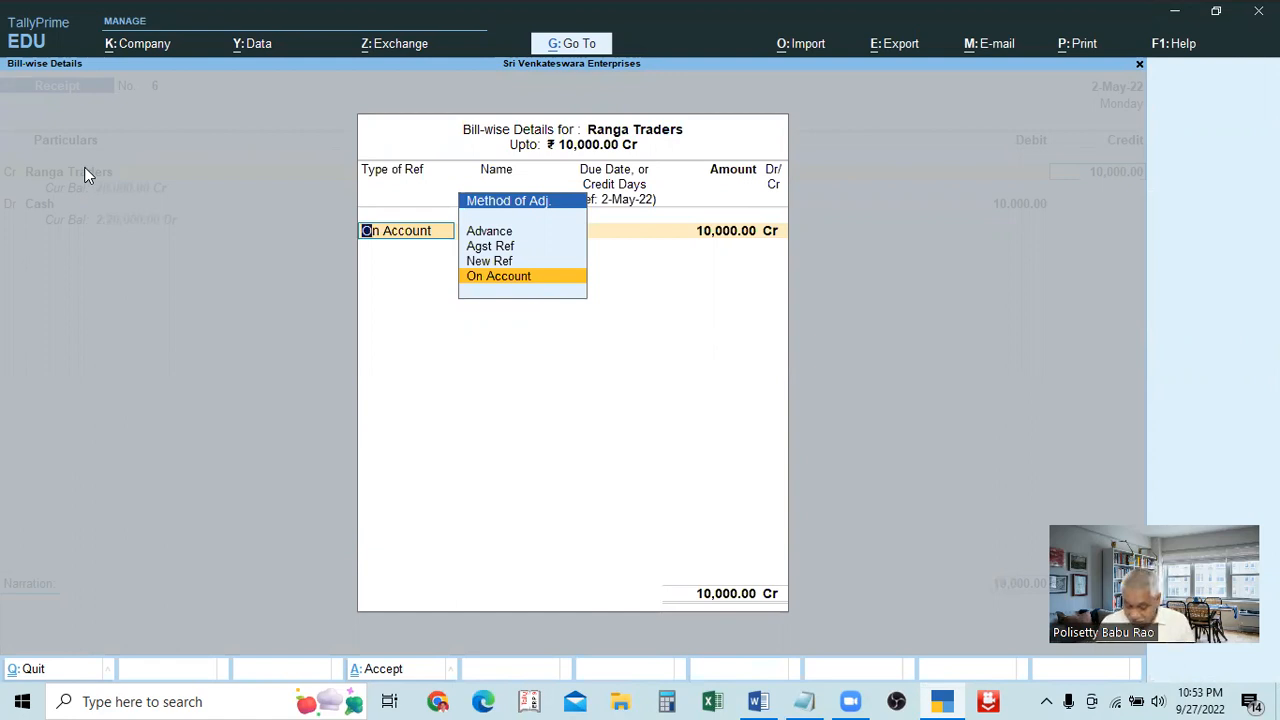
key("Up")
key("Up")
key("Up")
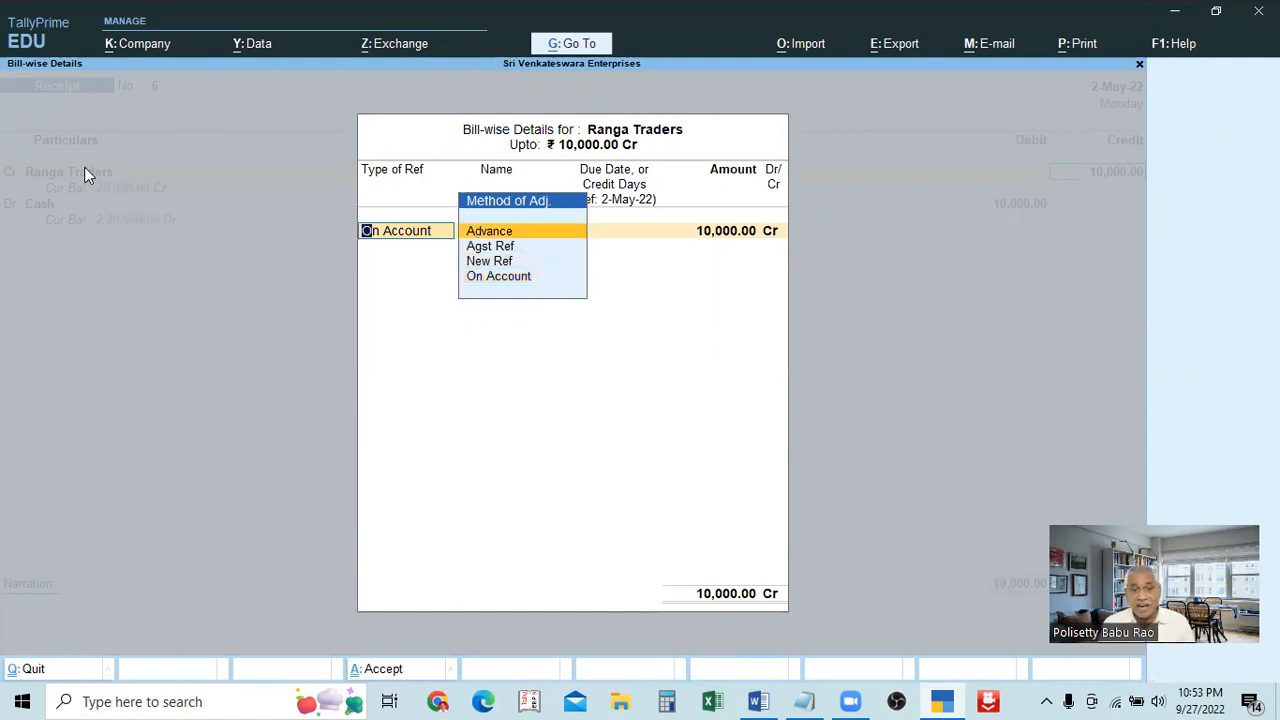
key("Return")
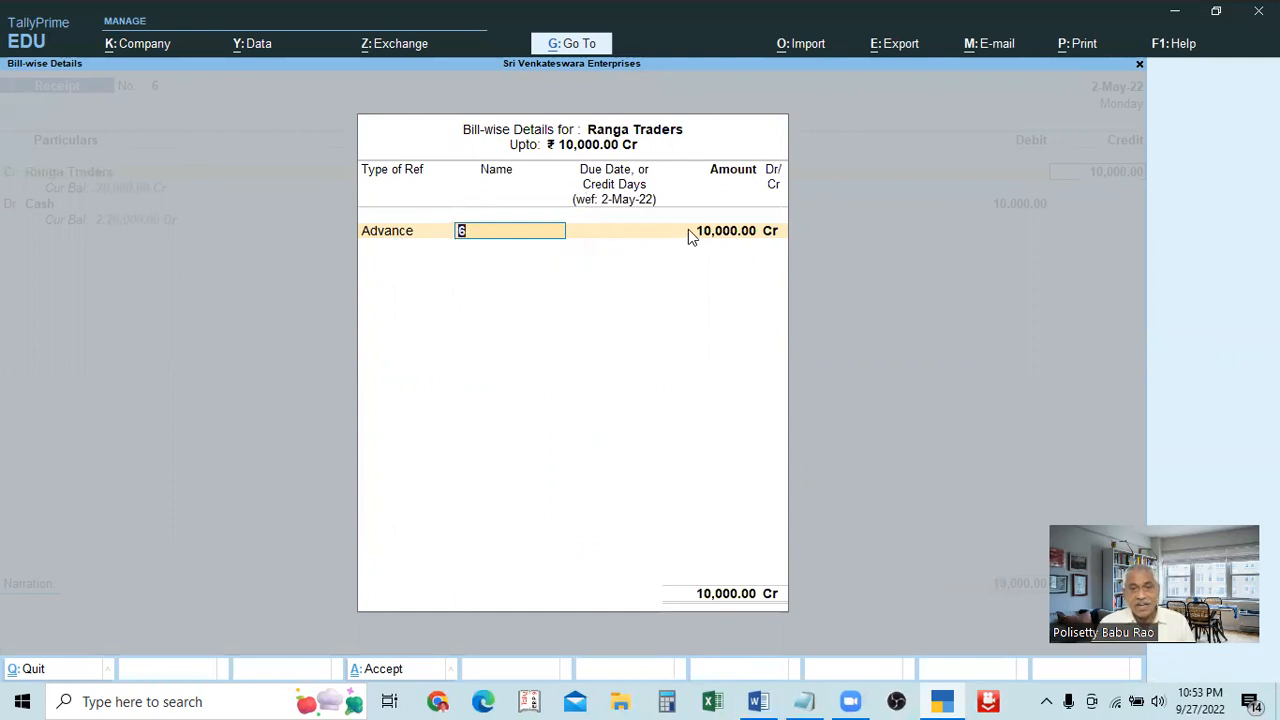
key("Return")
key("Return")
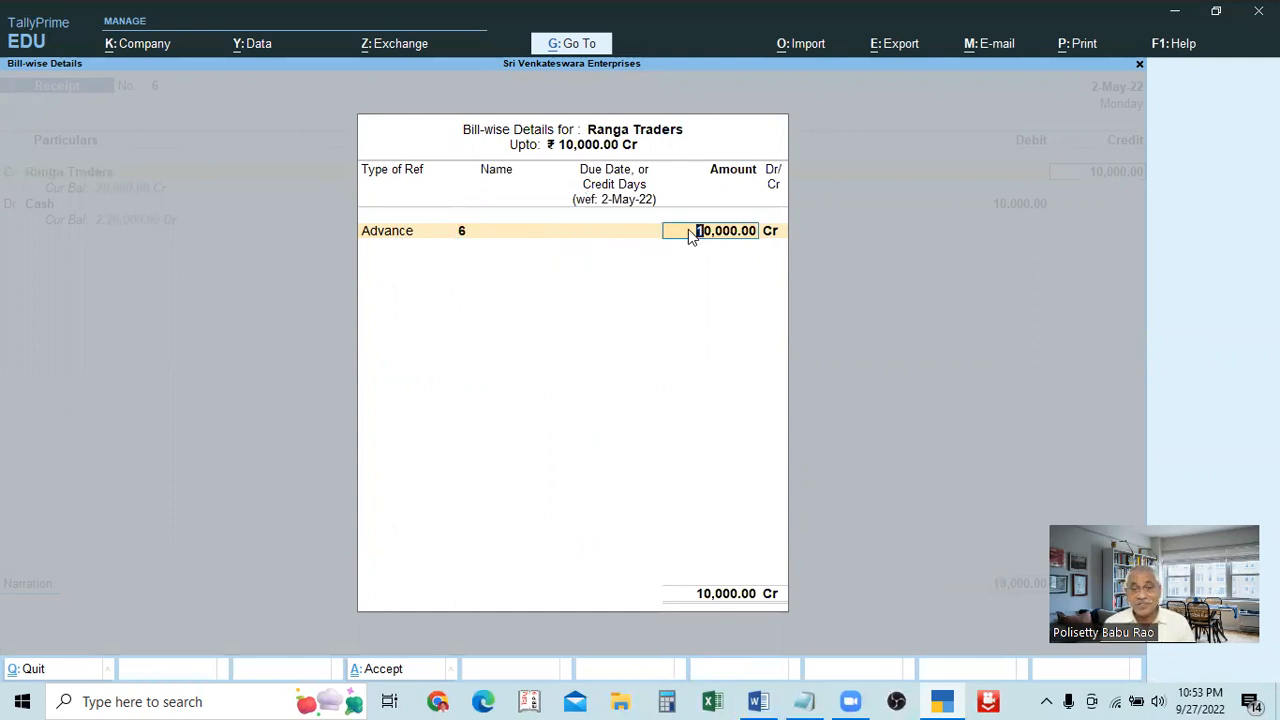
key("BackSpace")
key("Escape")
key("Return")
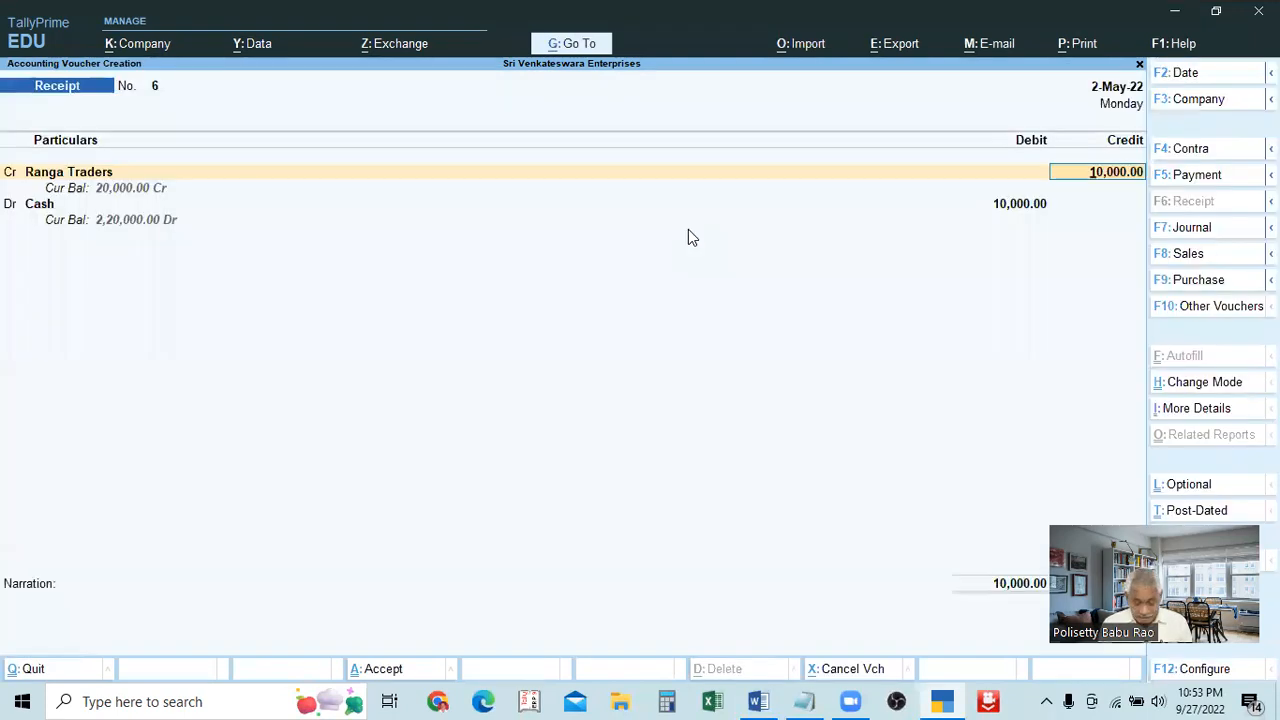
- Set Enable Bill-wise entry to No in the company features and return to the receipt voucher
key("F11")
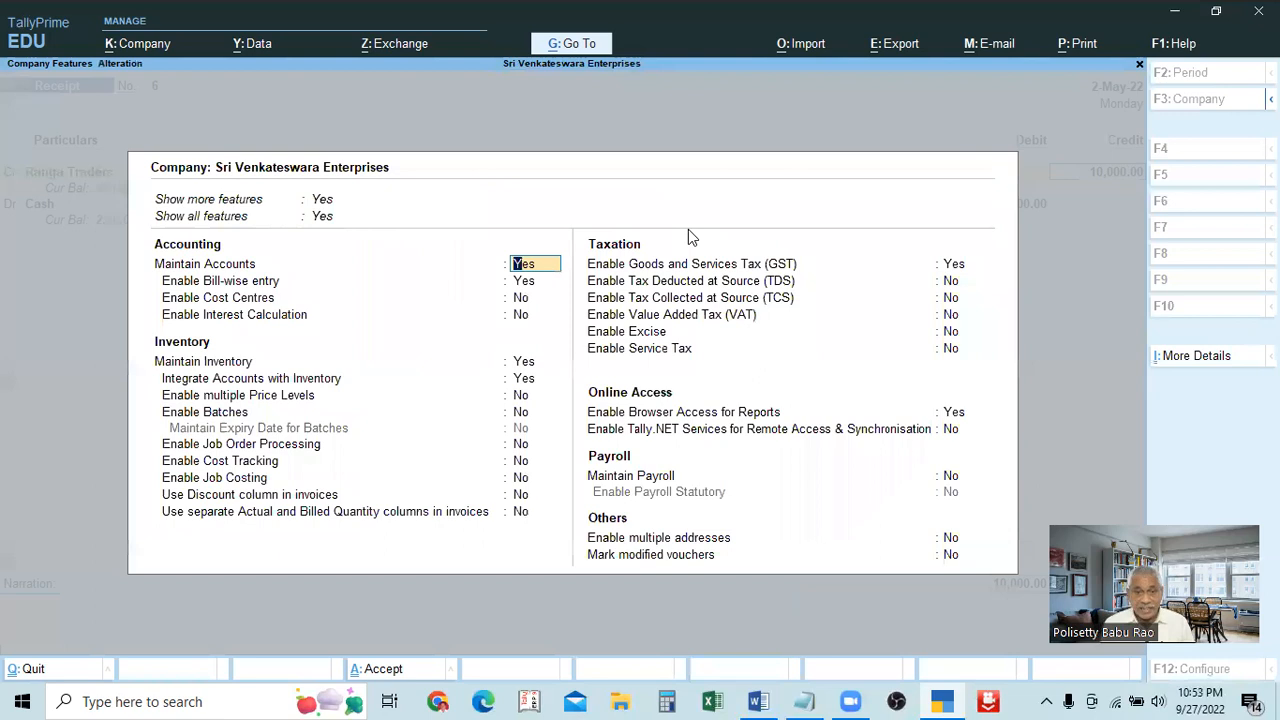
key("Down")
key("n")
key("ctrl")
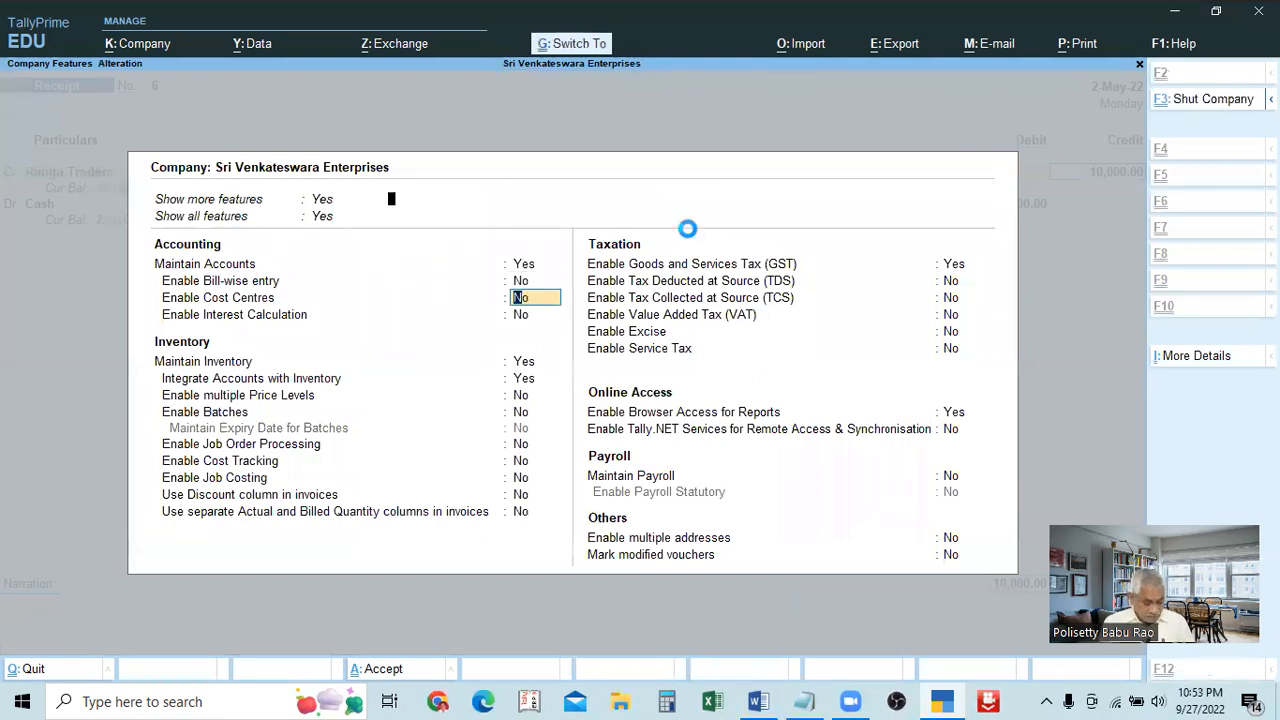
key("ctrl+a")
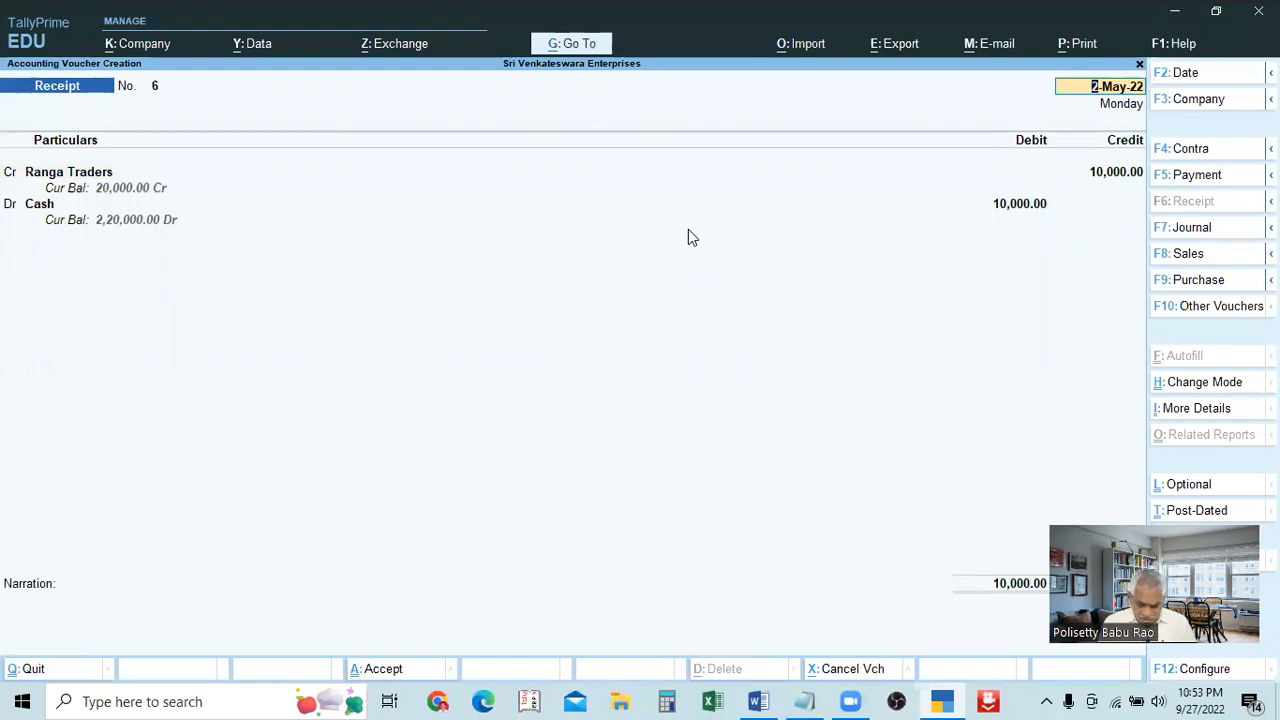
- Turn Enable Bill-wise entry back on in the company features and accept the change
key("F11")
key("Return")
key("y")
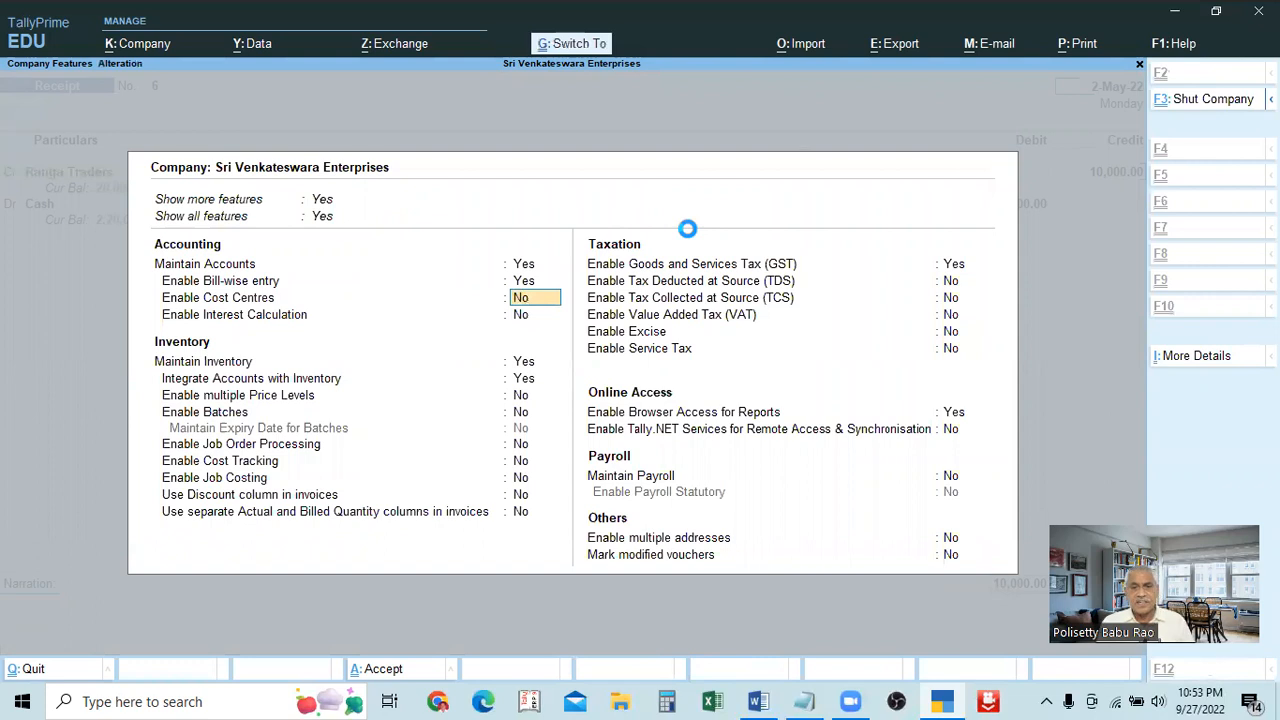
key("ctrl+a")
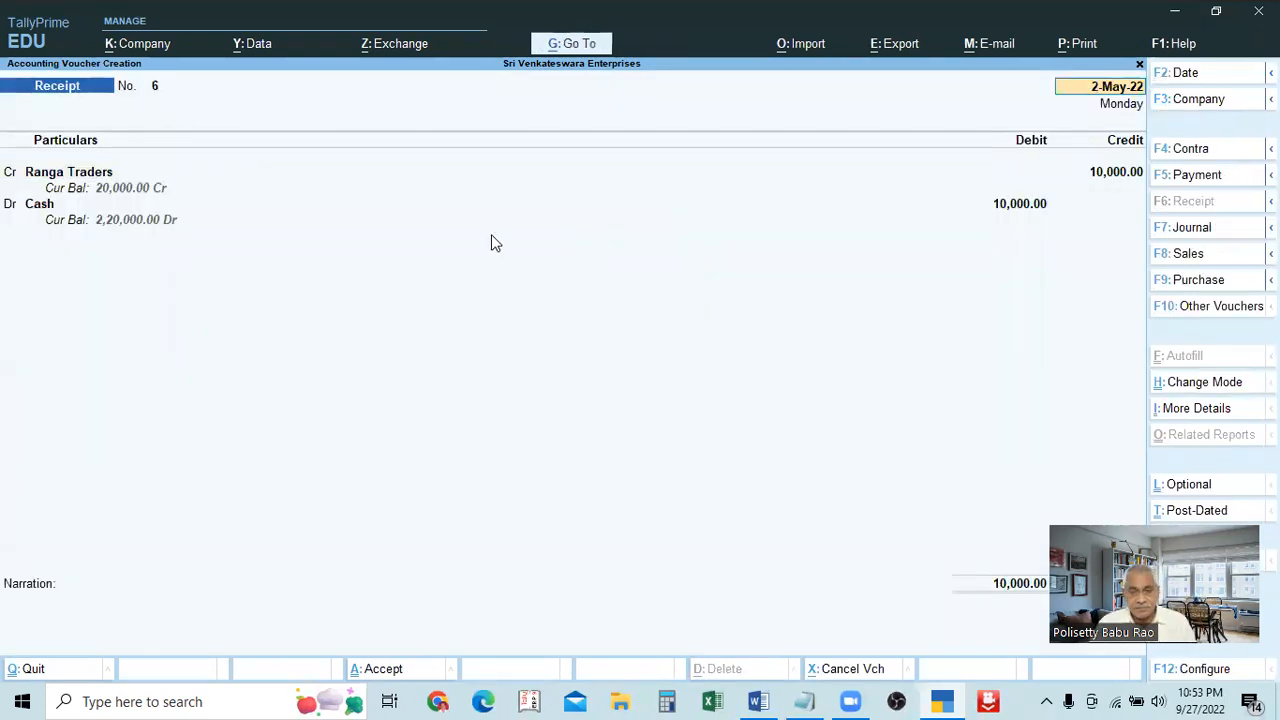
- Change the reference type of Ranga Traders' 10,000.00 credit to On Account in its bill-wise details and accept them
key("Return")
key("Return")
key("Return")
key("Return")
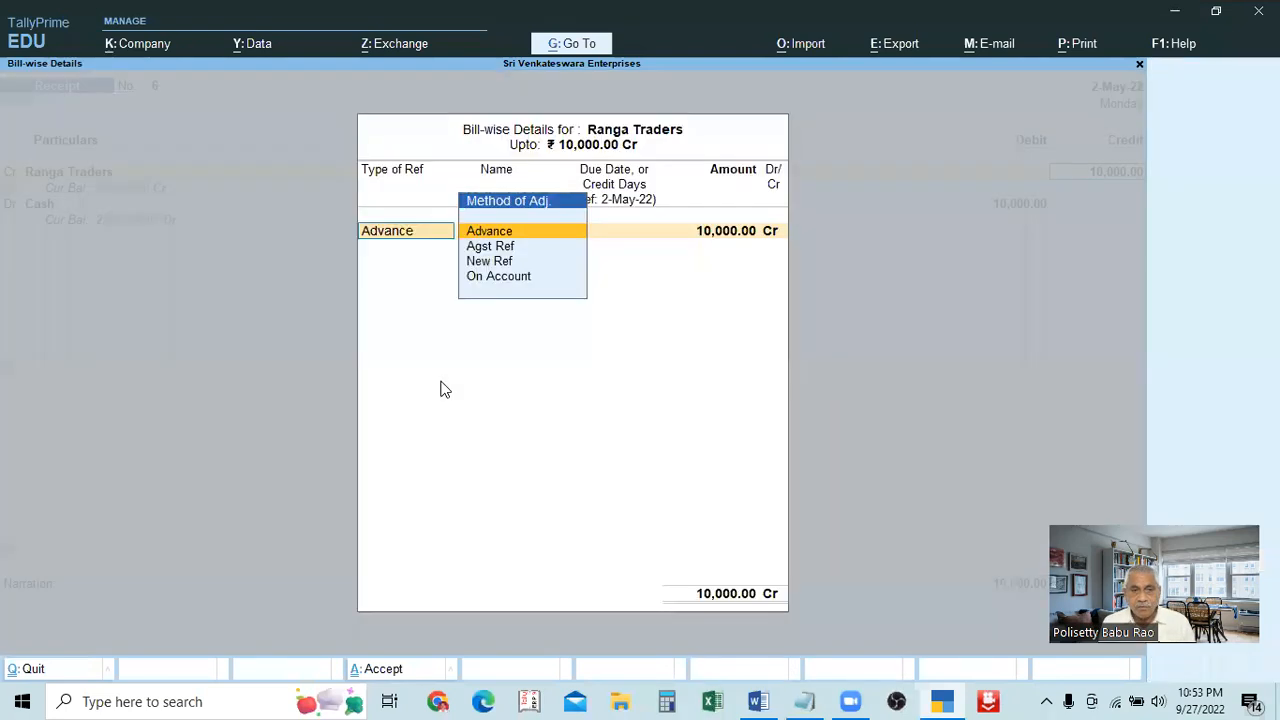
key("Return")
key("Return")
key("Return")
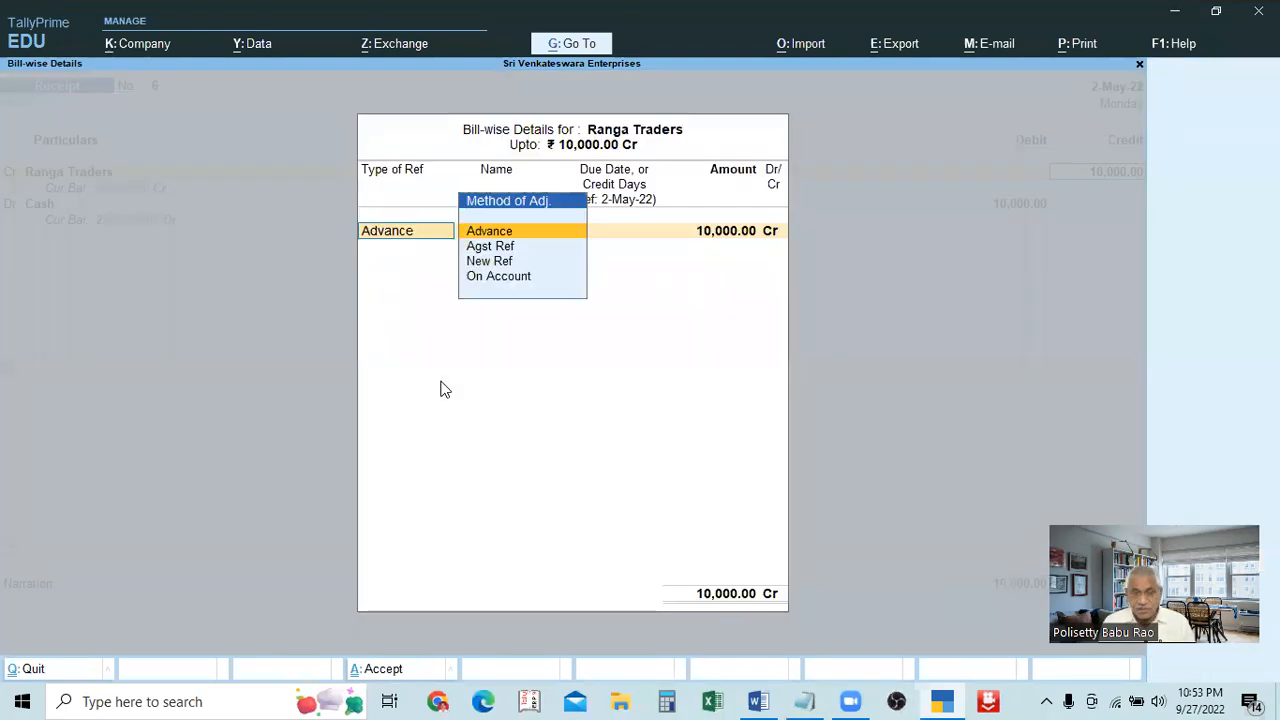
key("Return")
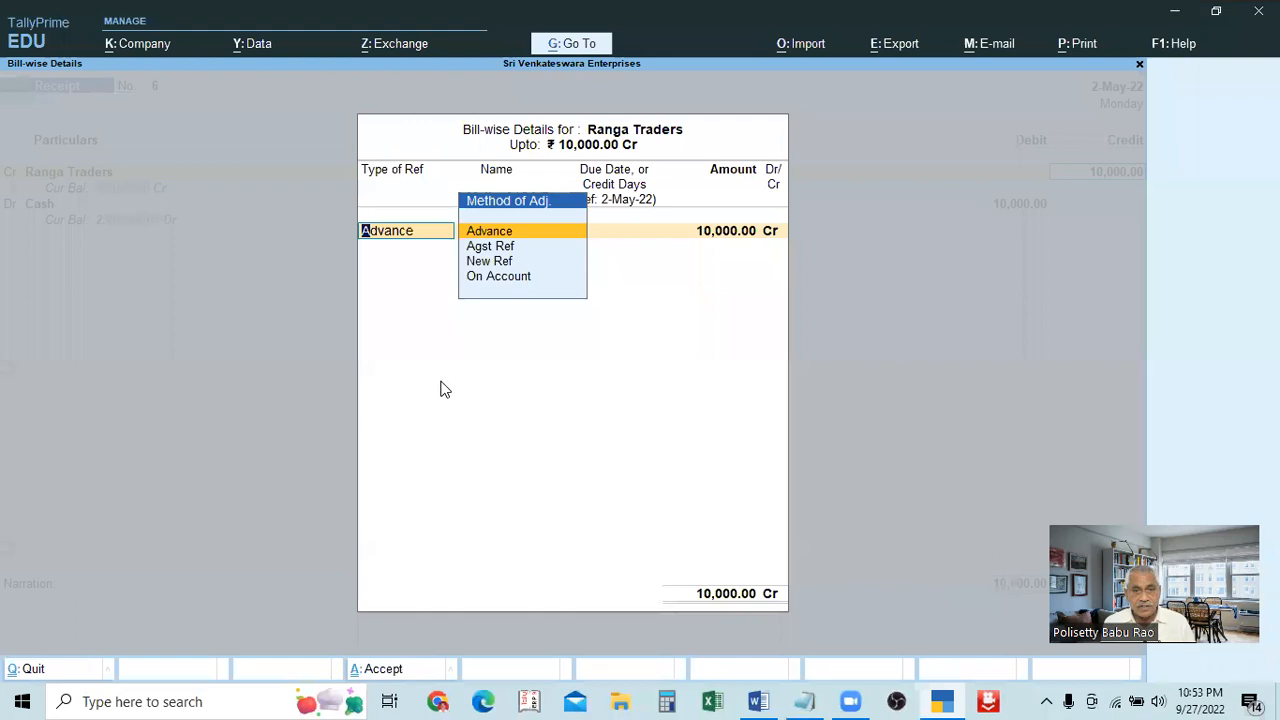
key("Down")
key("Down")
key("Down")
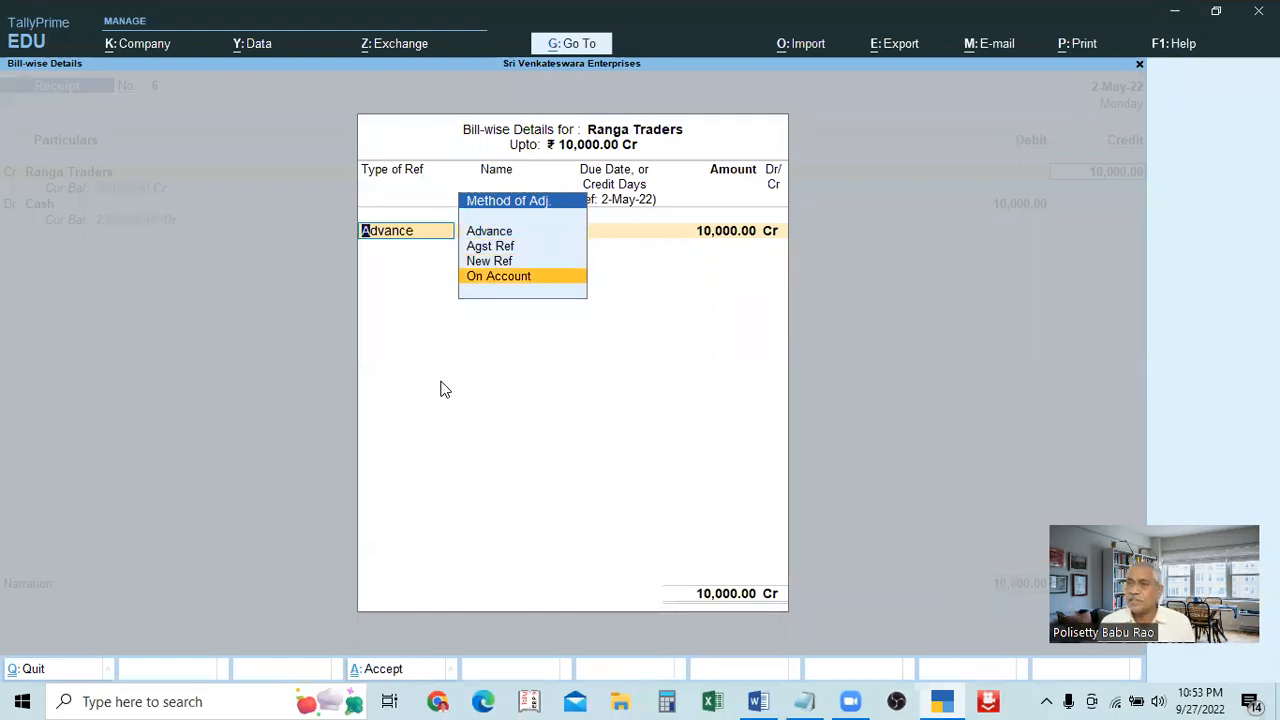
key("Return")
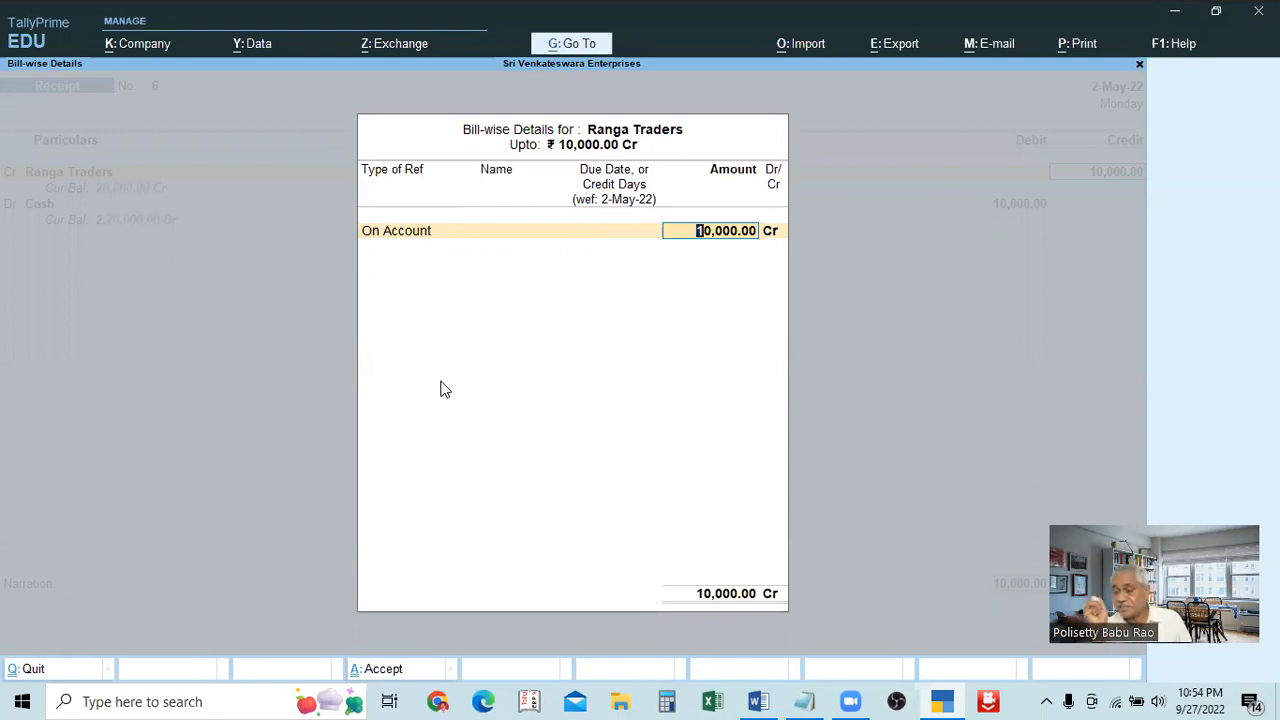
key("Return")
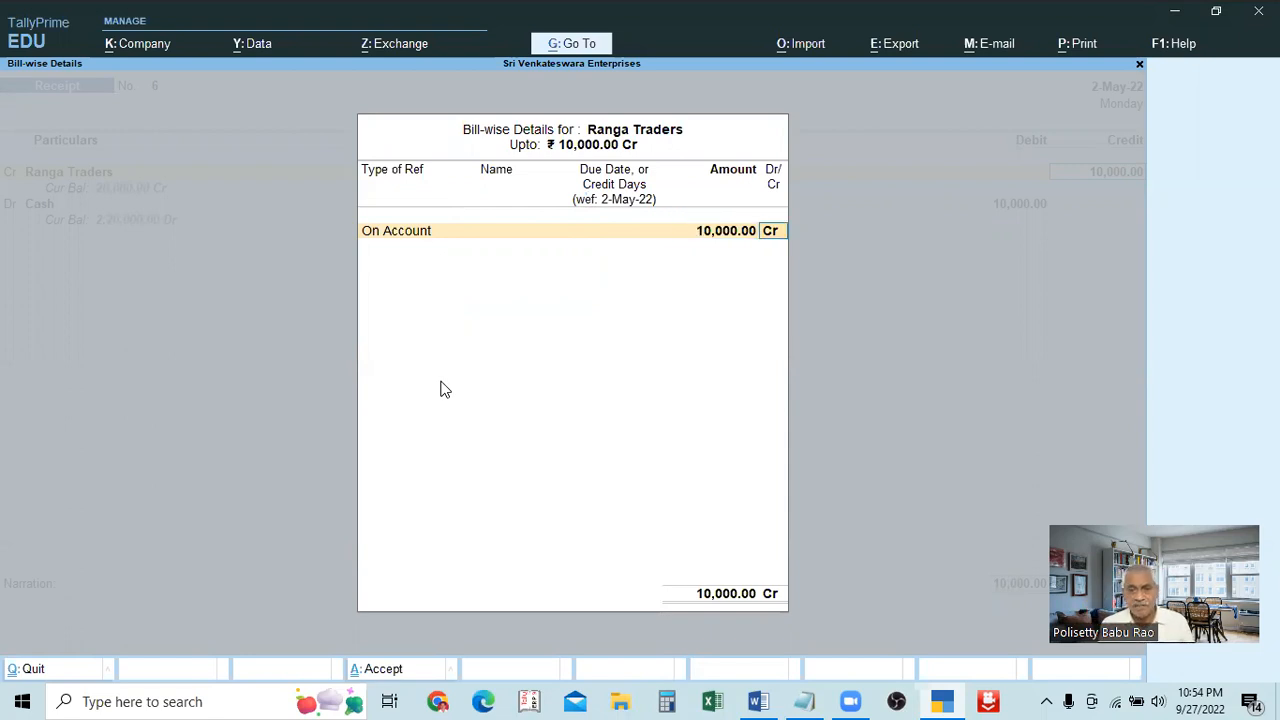
key("Return")
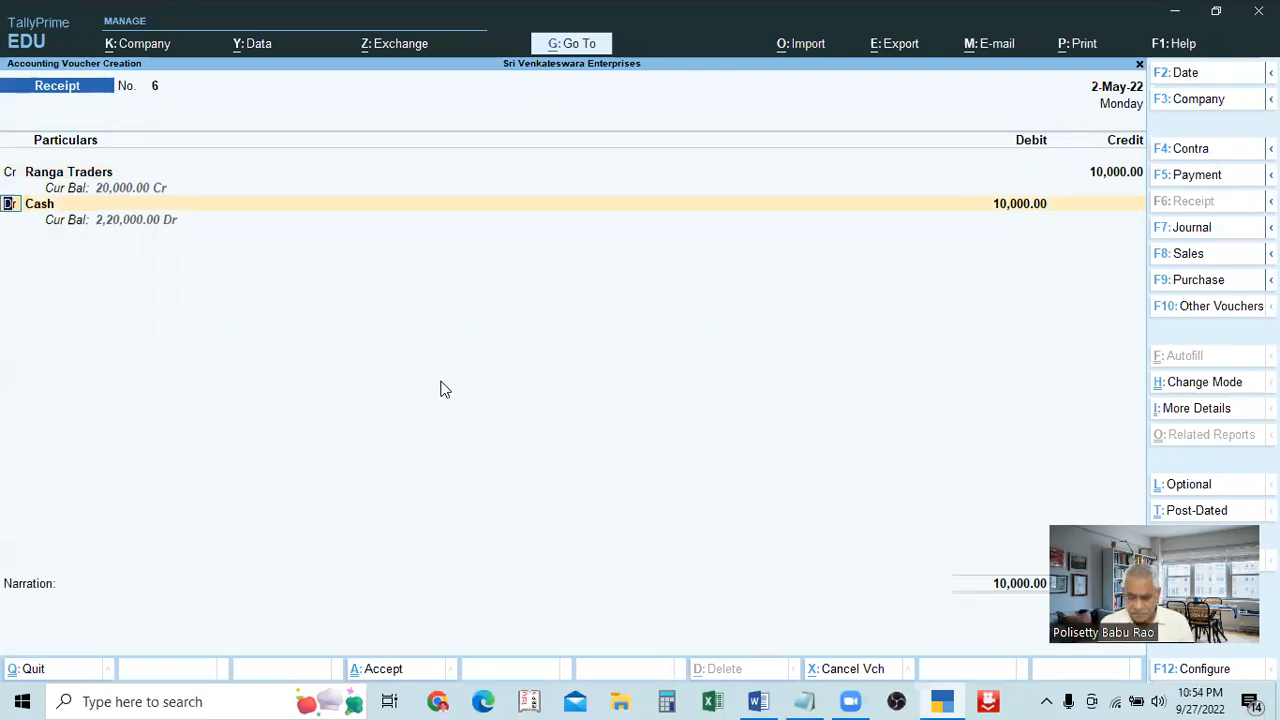
- Switch Enable Bill-wise entry off again in the company features and save
key("F11")
key("n")
key("ctrl")
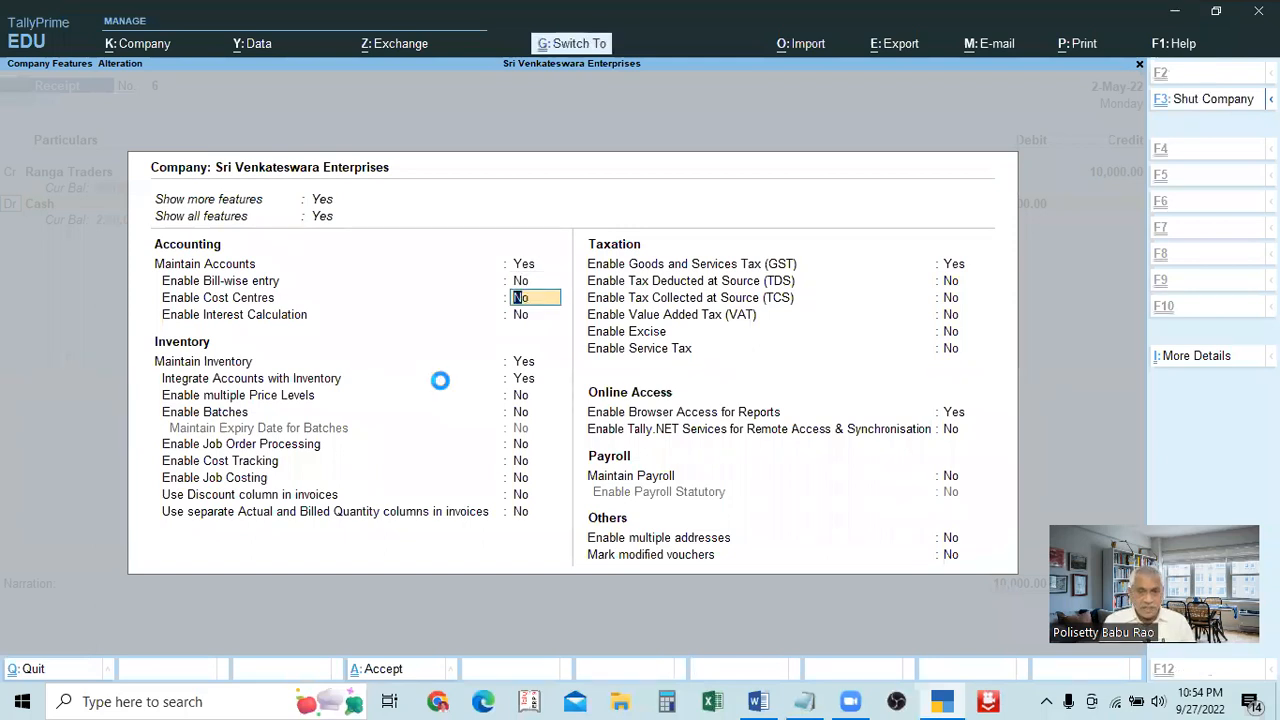
key("ctrl+a")
- Accept the existing Ranga Traders and Cash entries, leave the narration blank, and save the 2-May-22 receipt voucher
key("Return")
key("Return")
key("Return")
key("Return")
key("Return")
key("Return")
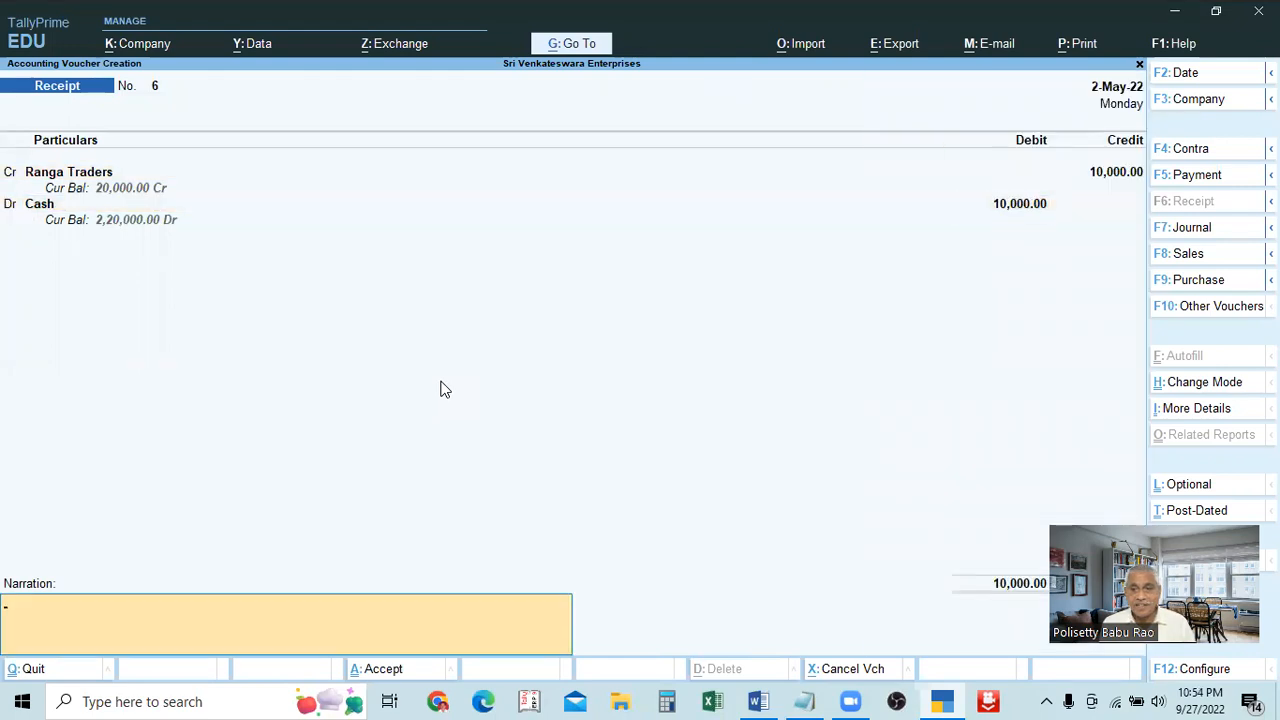
key("Return")
key("Return")
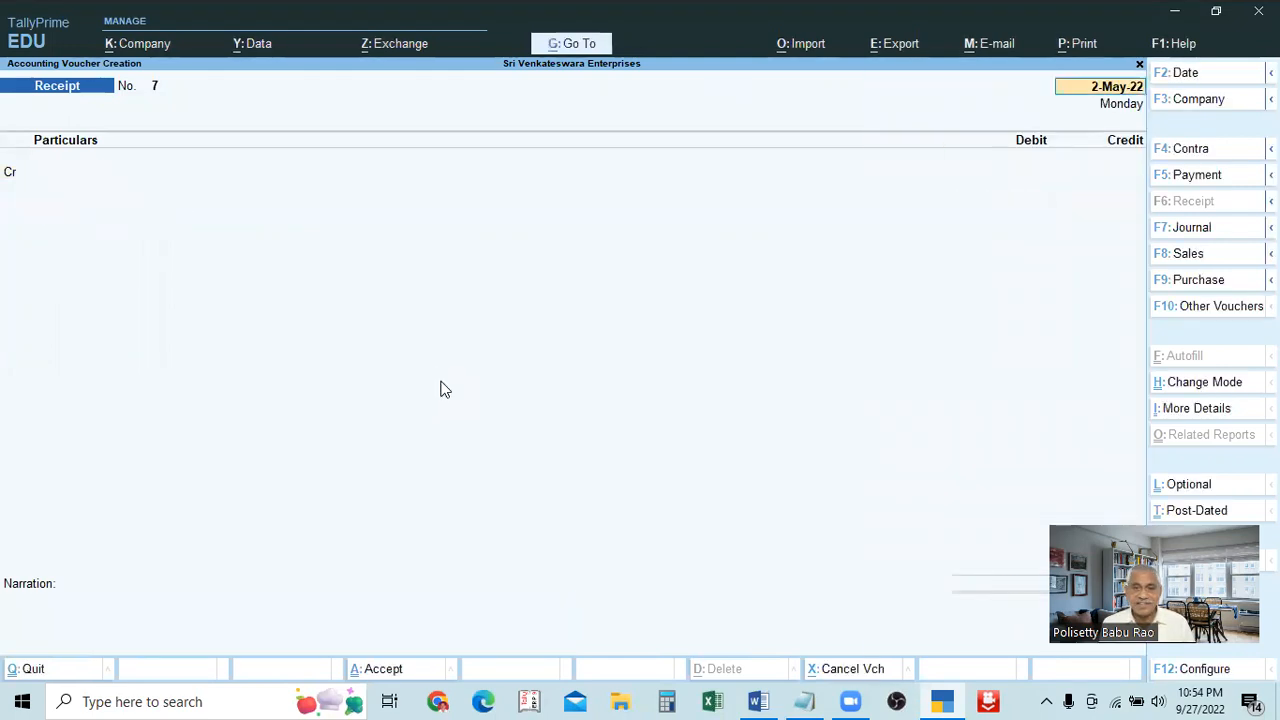
- Recheck Problem # 3 in Notepad, return to TallyPrime and leave the new blank receipt voucher for the Gateway of Tally
key("alt+Tab")
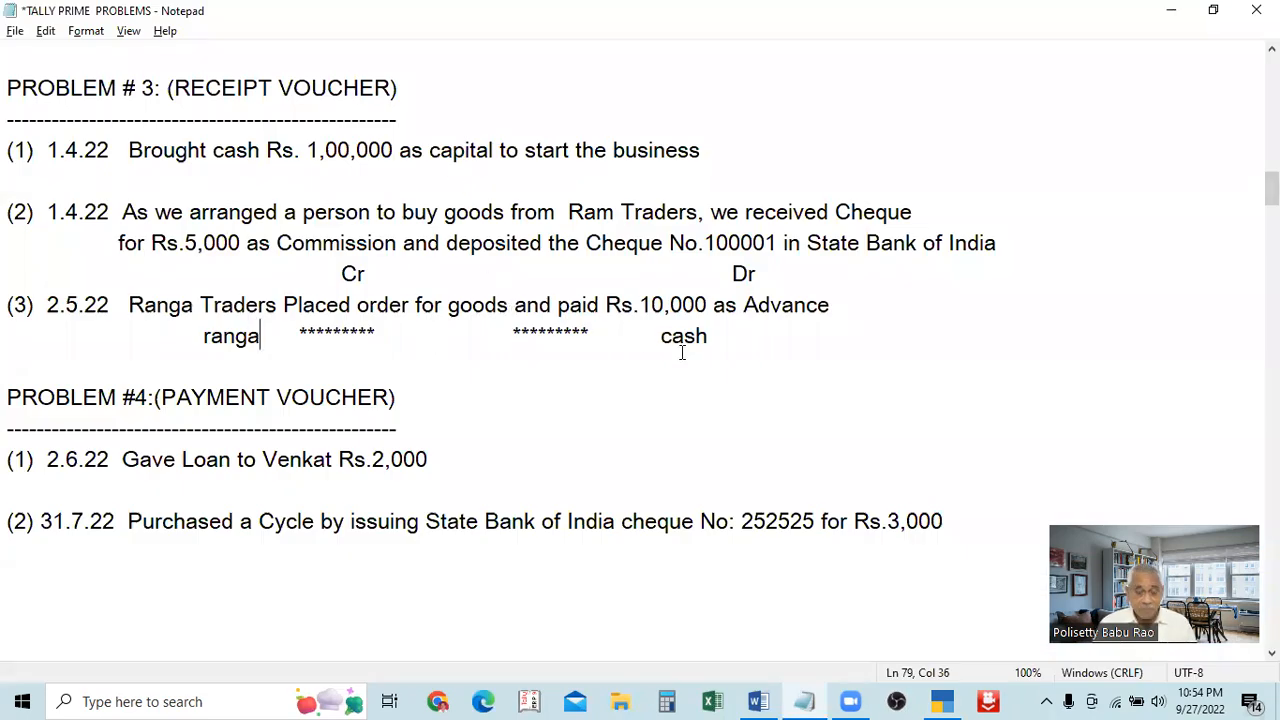
key("alt+Tab")
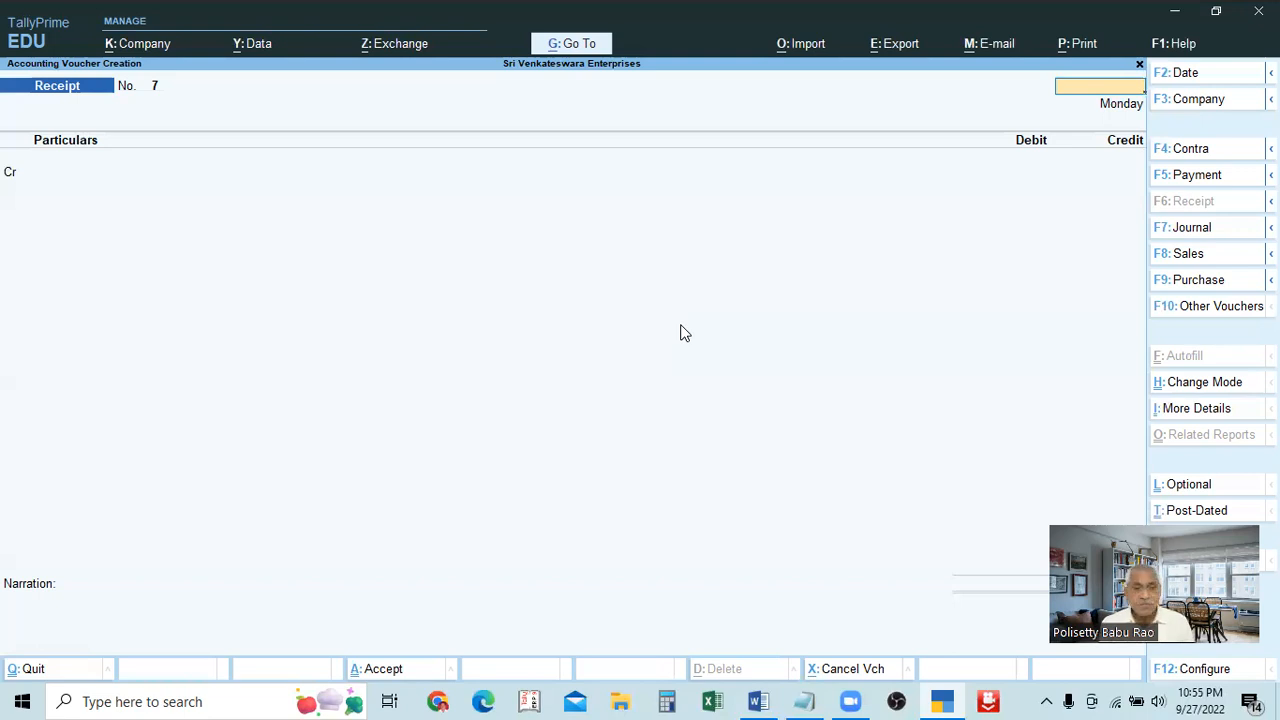
key("Escape")
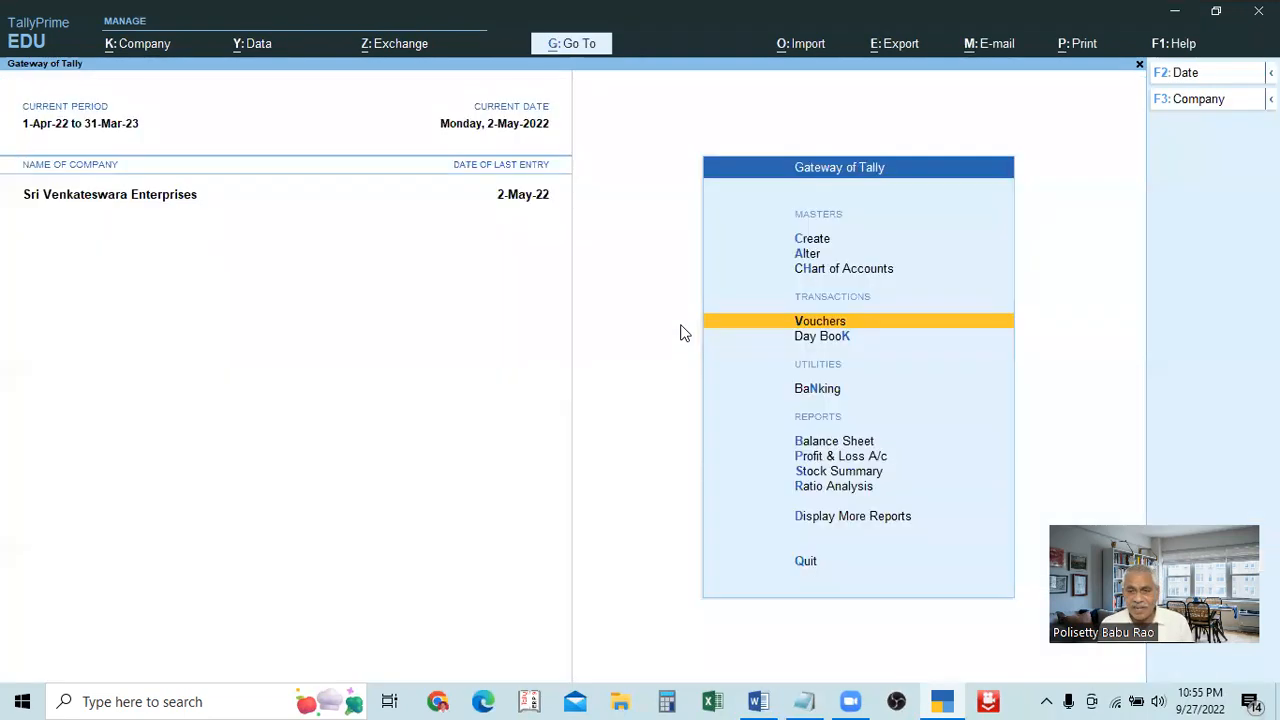
key("Escape")
key("Escape")
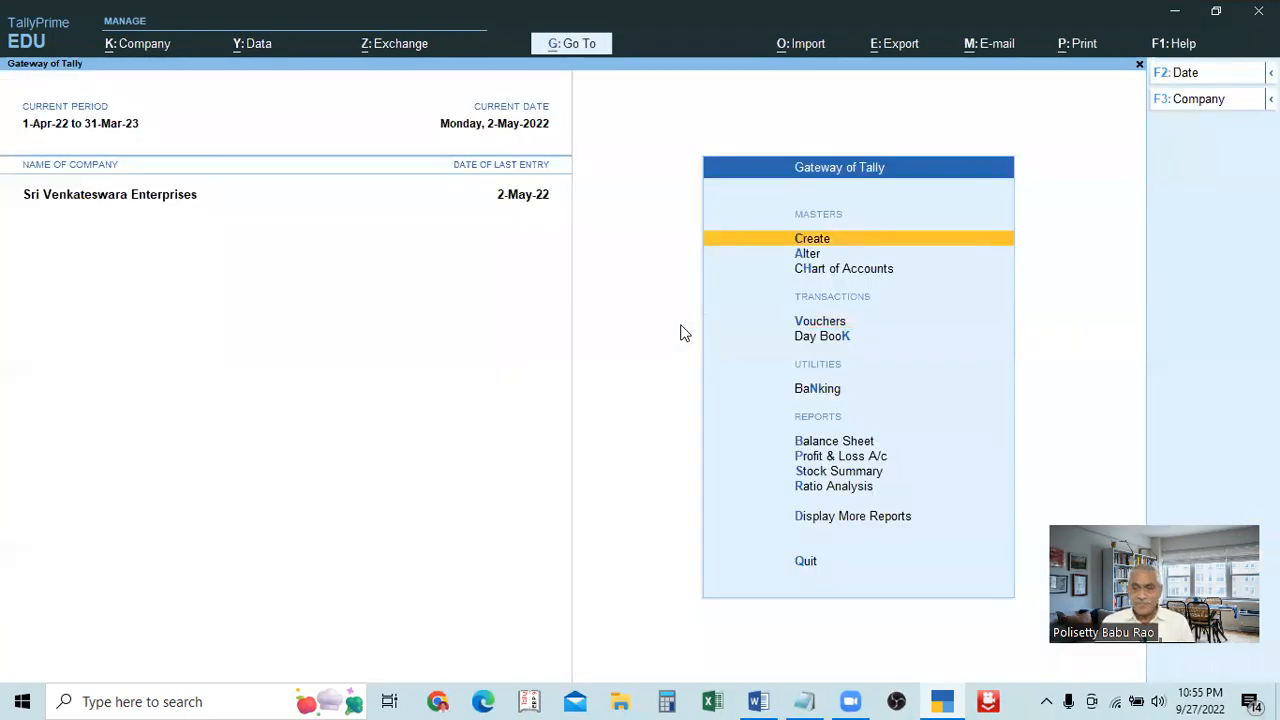
left_click(815, 257)
key("Escape")
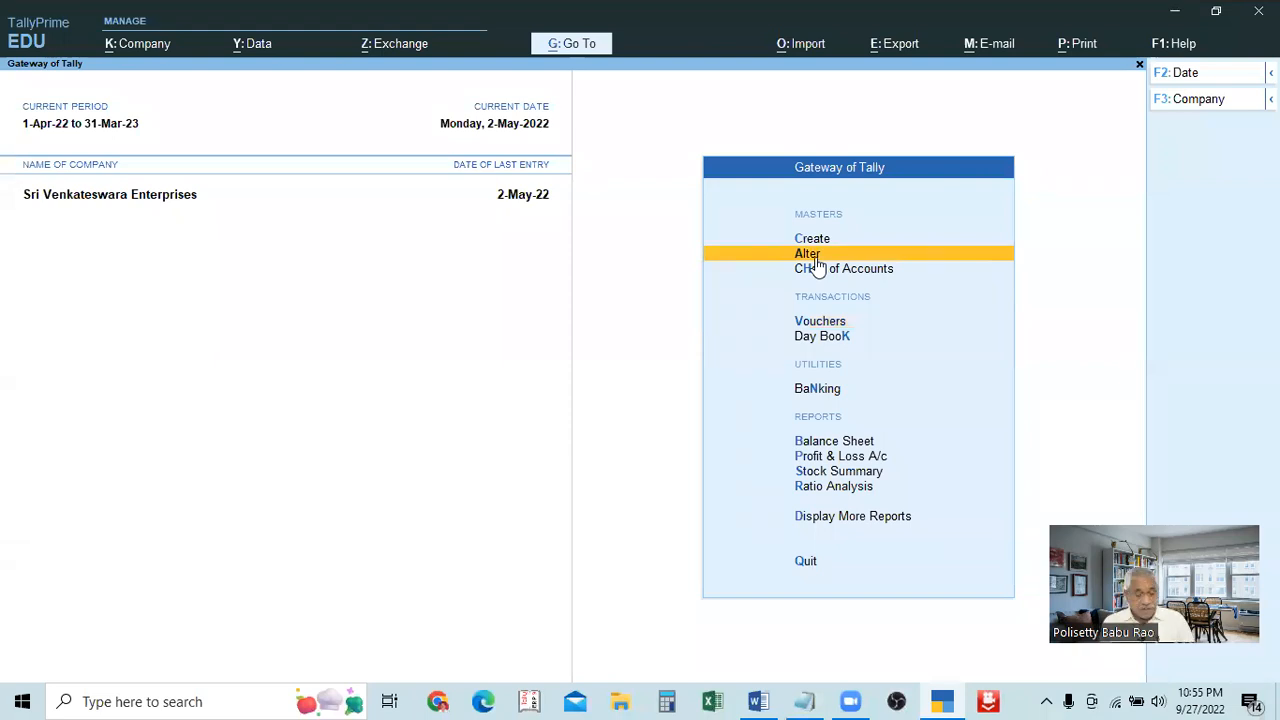
key("Escape")
key("Escape")
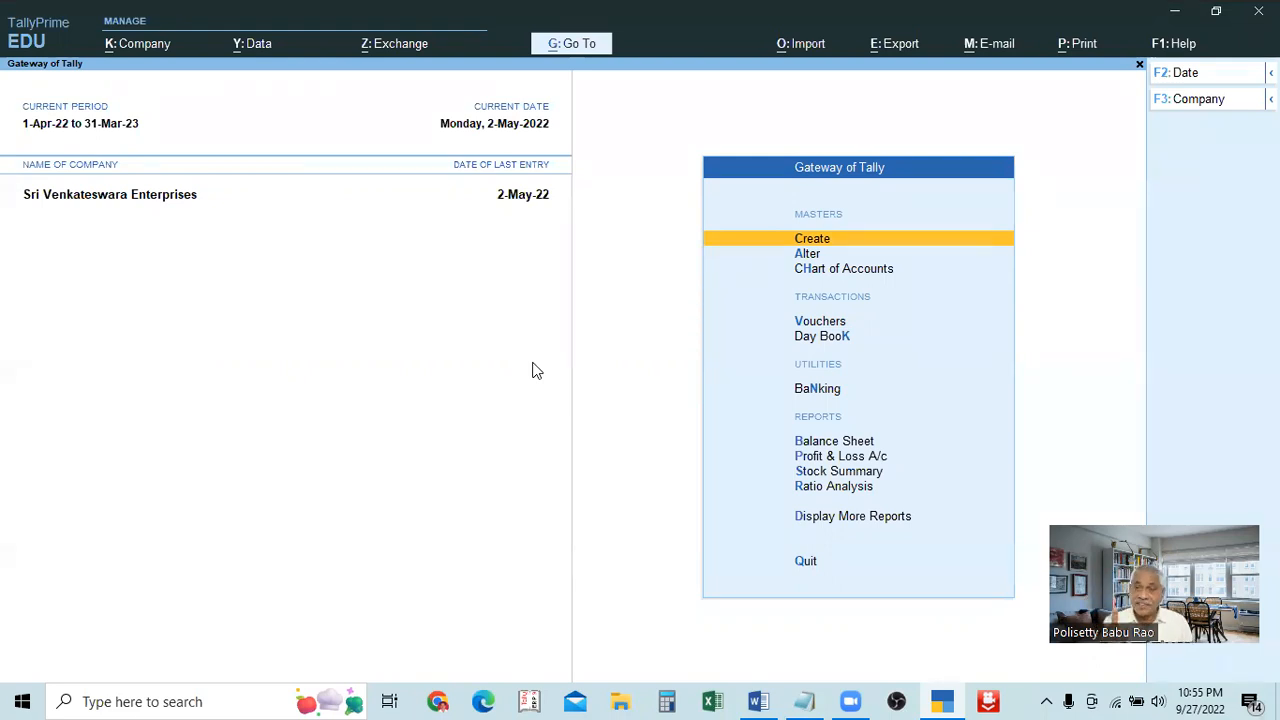
- Set Maintain Inventory and Enable Goods and Services Tax (GST) to No in the company features of Sri Venkateswara Enterprises
key("F11")
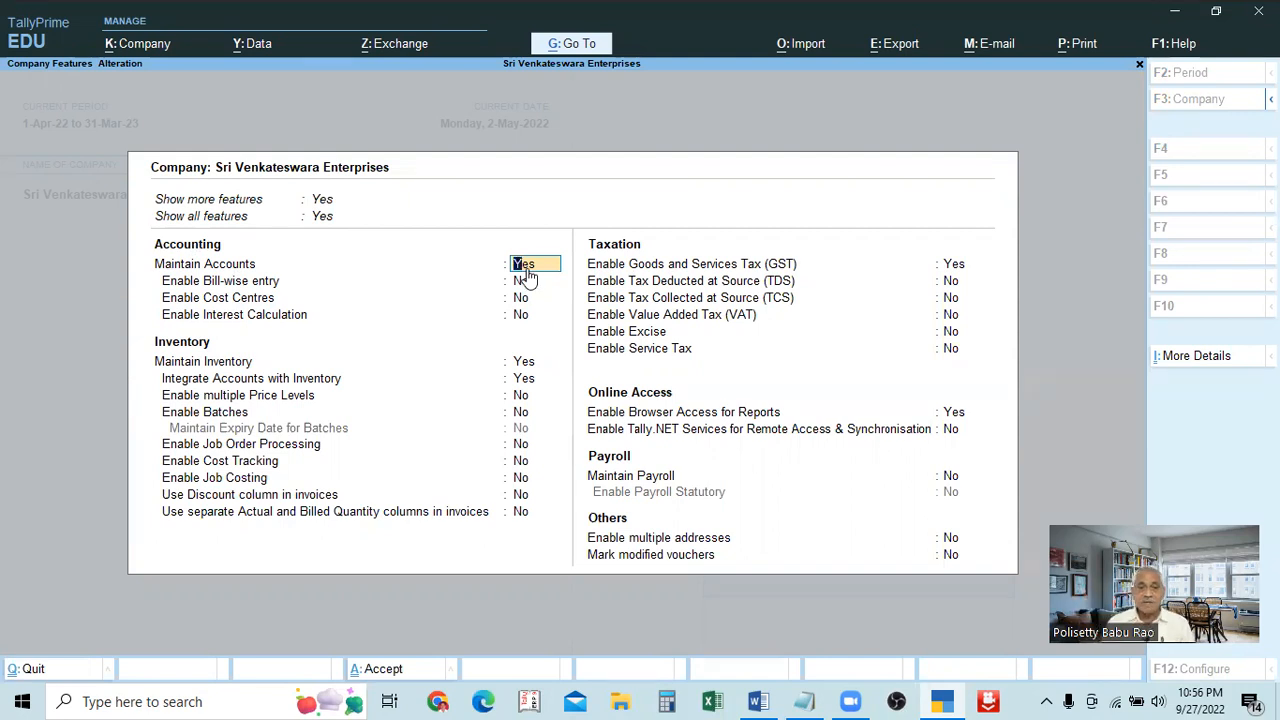
key("Return")
key("Return")
key("Return")
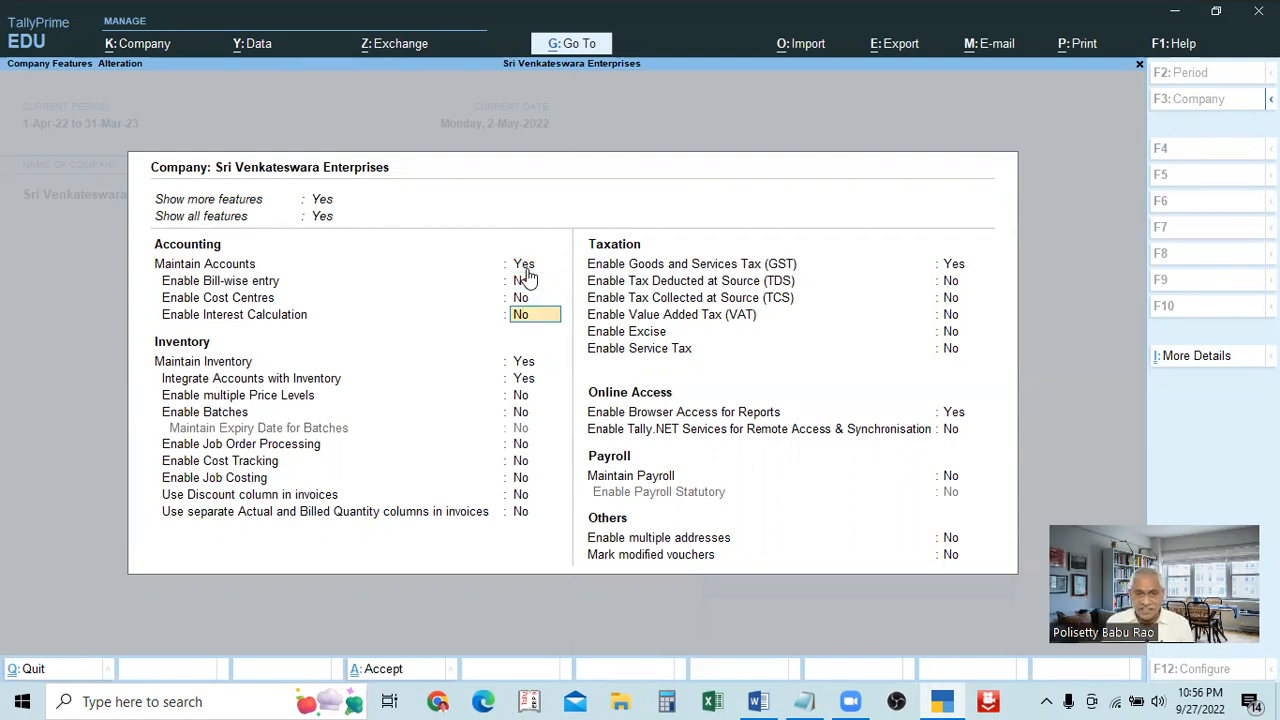
key("Return")
key("n")
key("Return")
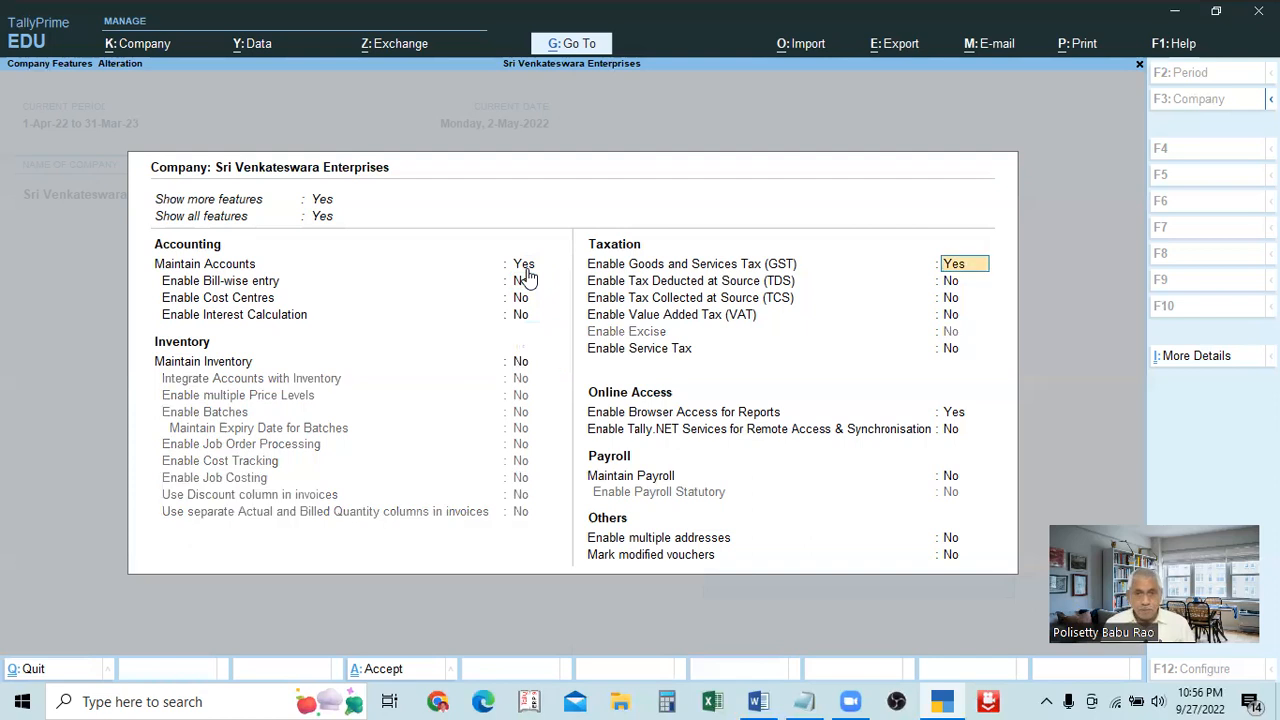
key("n")
key("Return")
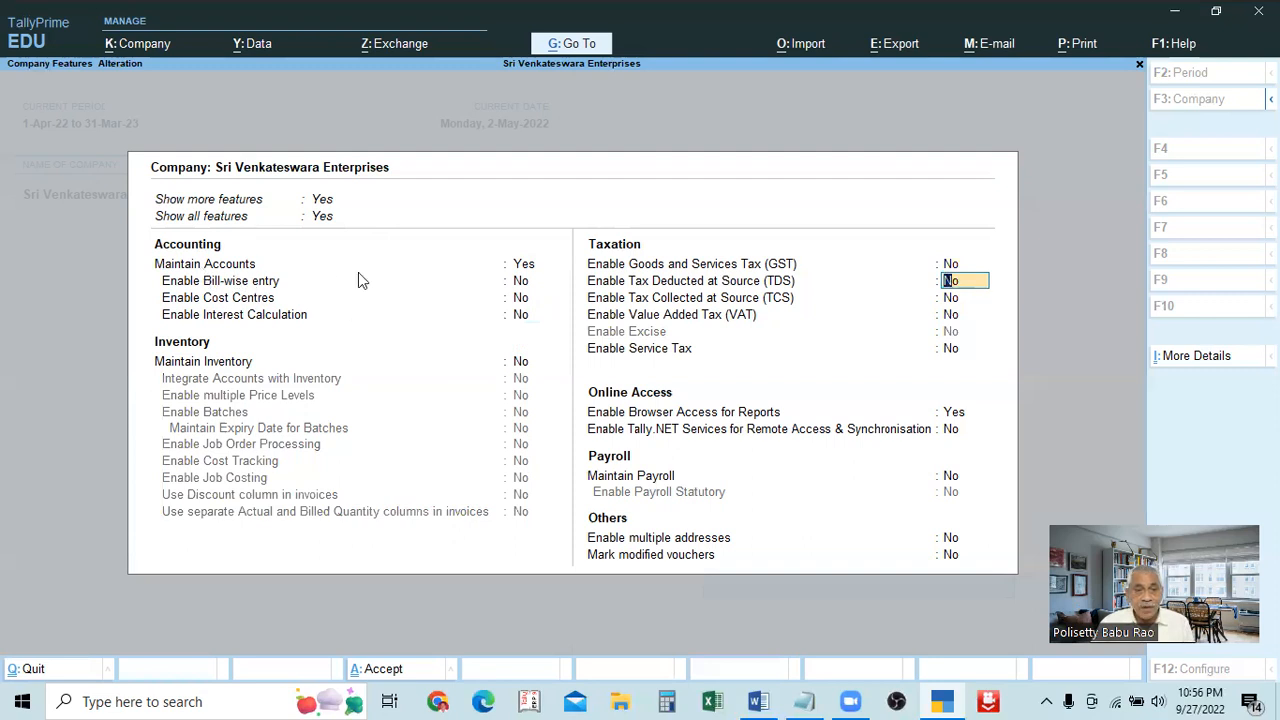
- Set Enable Bill-wise entry to Yes in the company features, keeping Maintain Accounts and the inventory option as they are
left_click(523, 265)
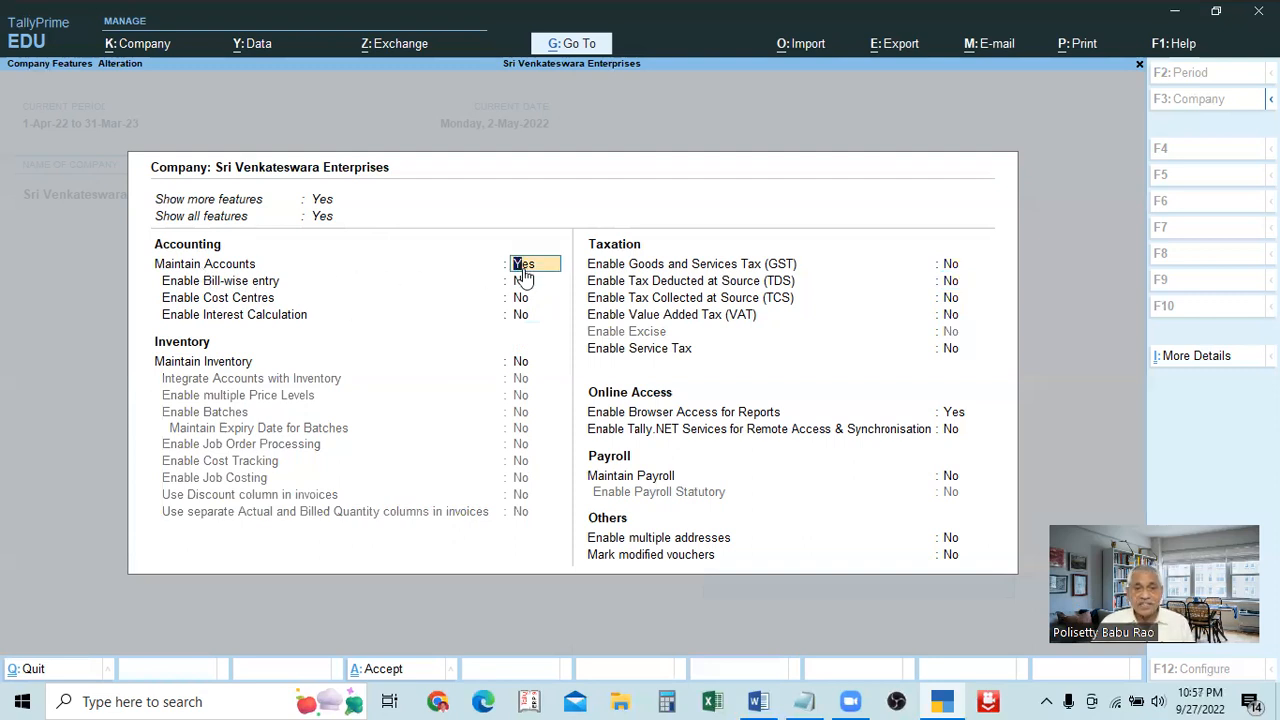
key("ctrl")
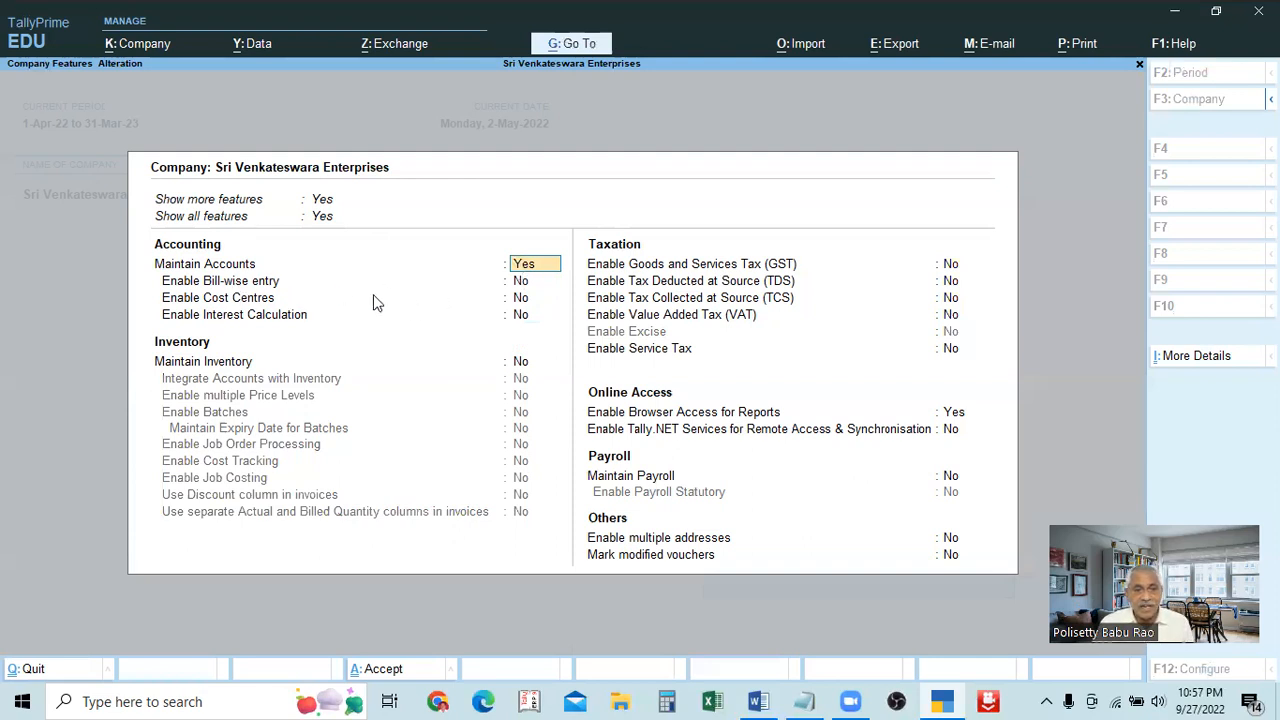
left_click(520, 282)
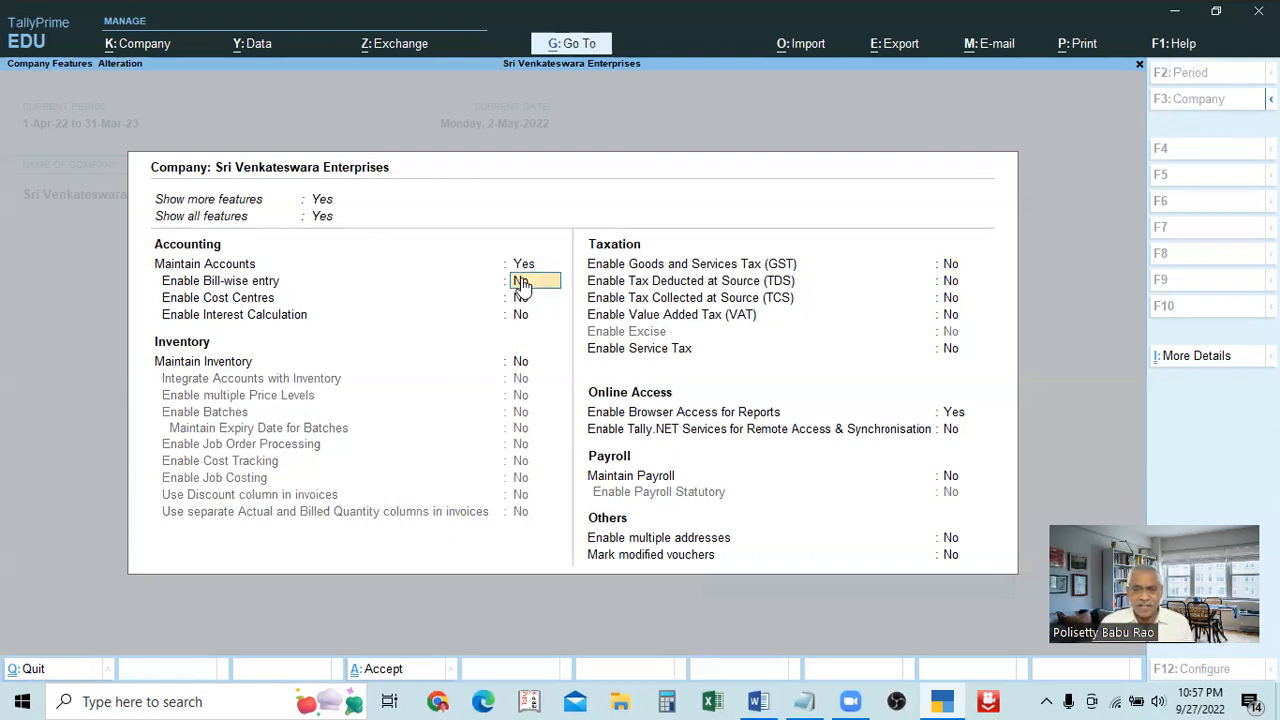
key("y")
key("Return")
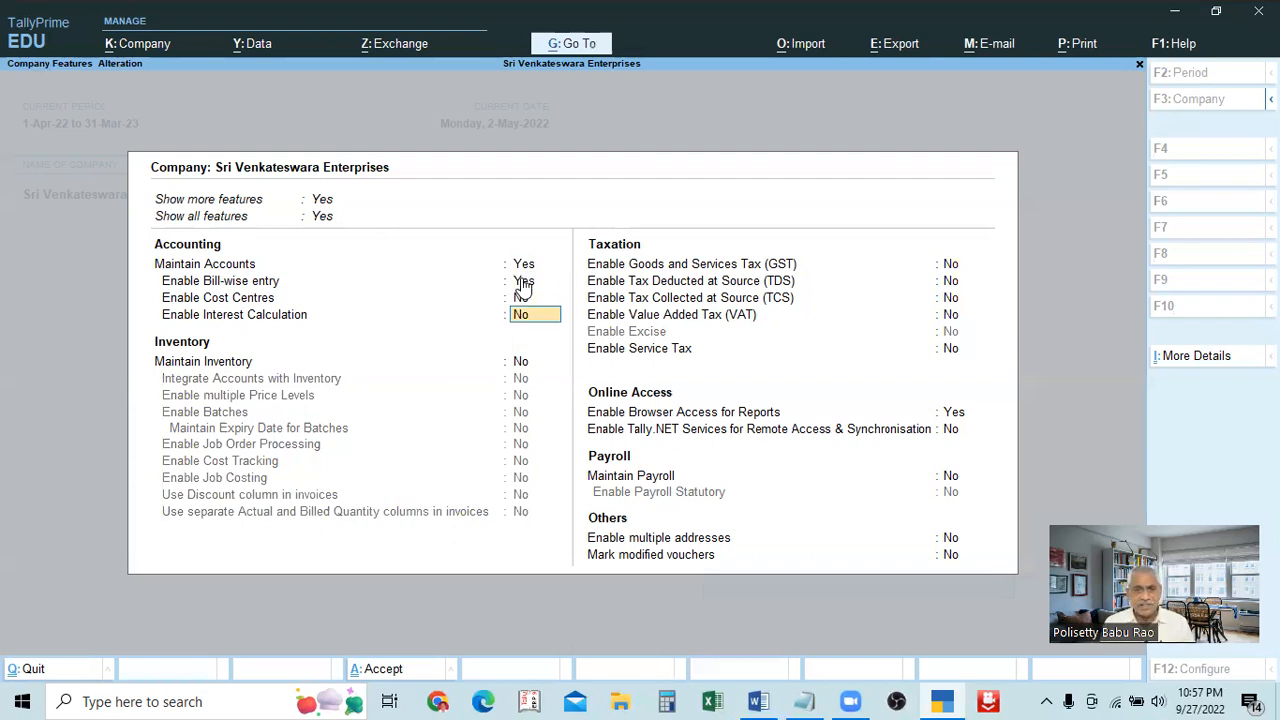
key("Return")
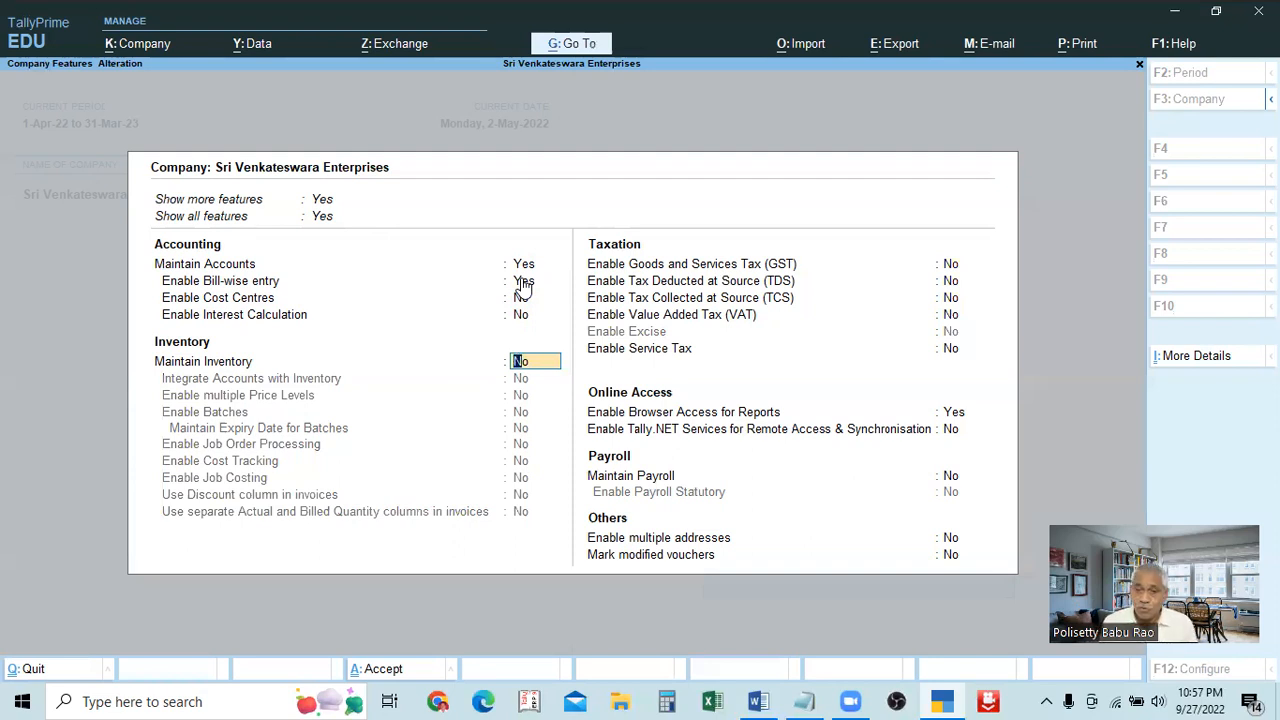
key("Return")
key("Return")
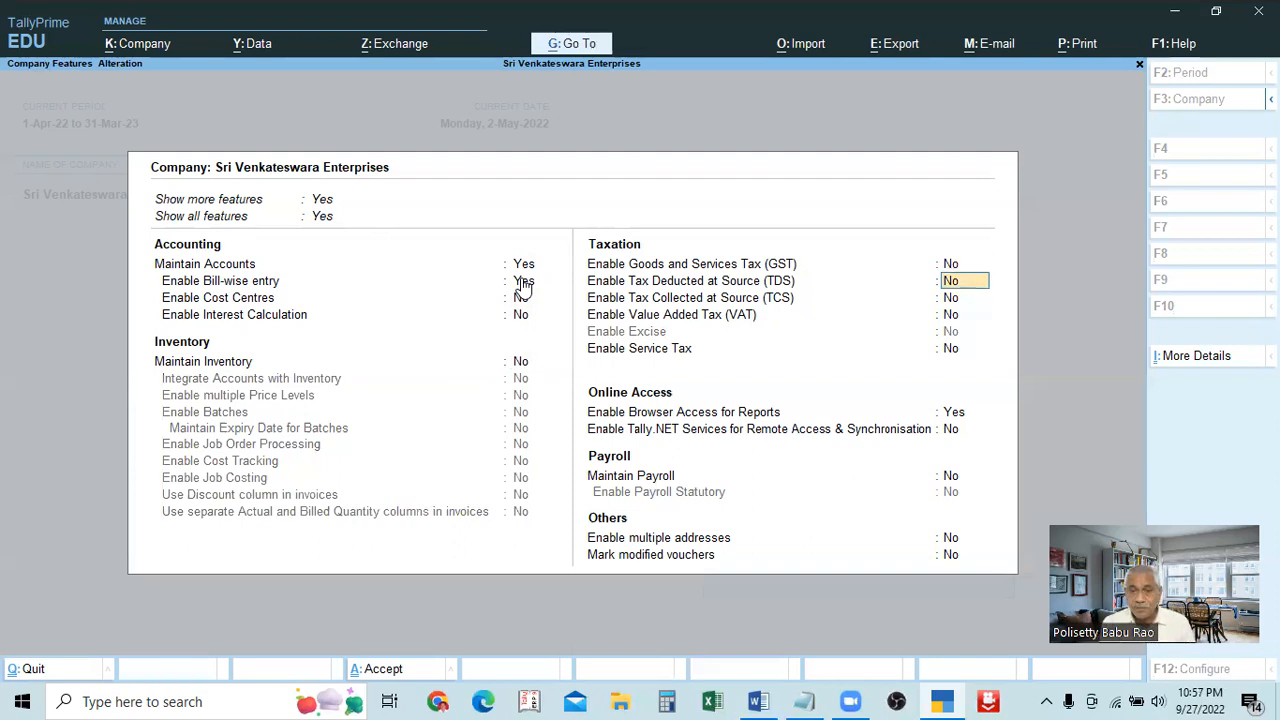
- Set Enable Goods and Services Tax (GST) to Yes and leave its GST Details without choosing a state
key("Up")
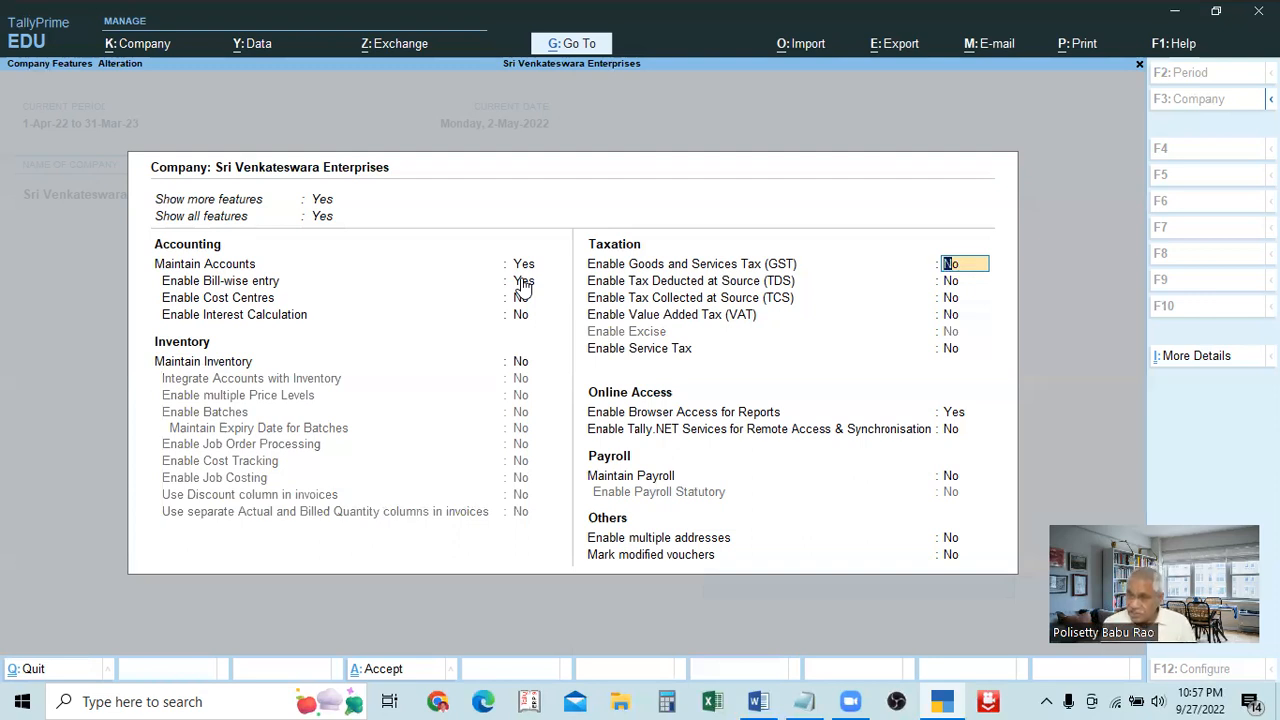
type("y")
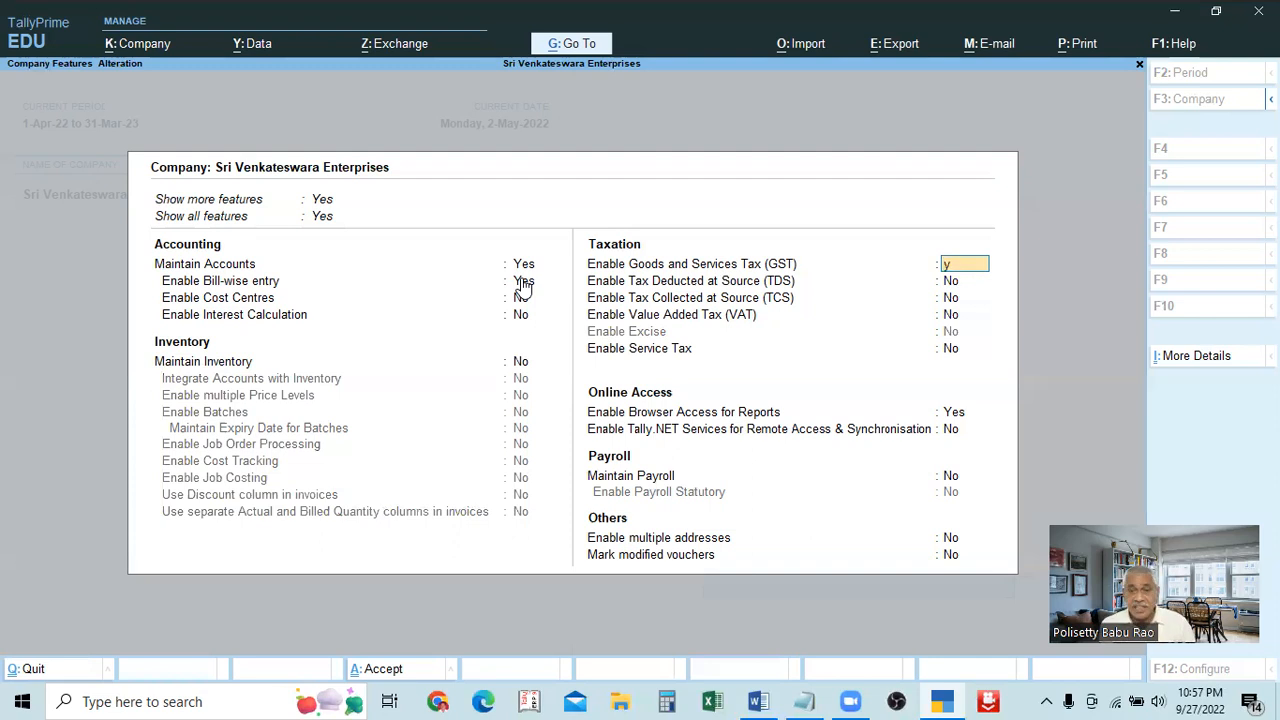
key("Return")
key("Escape")
key("Escape")
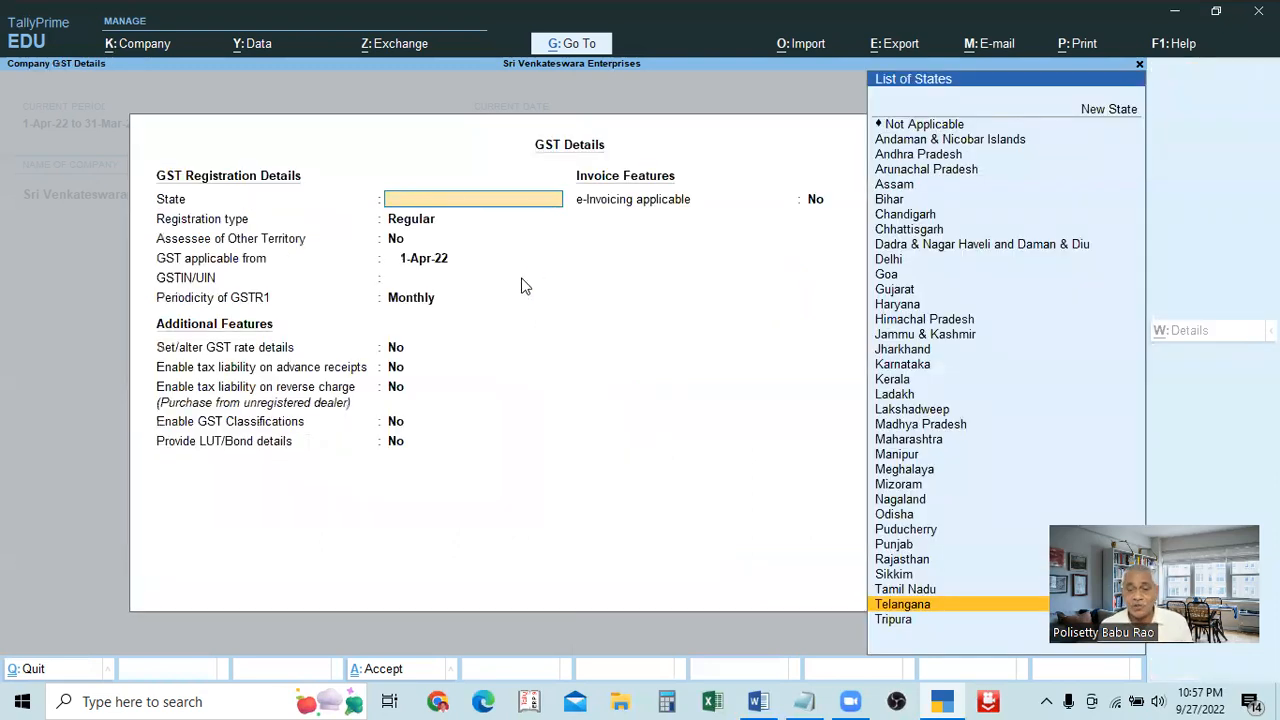
key("y")
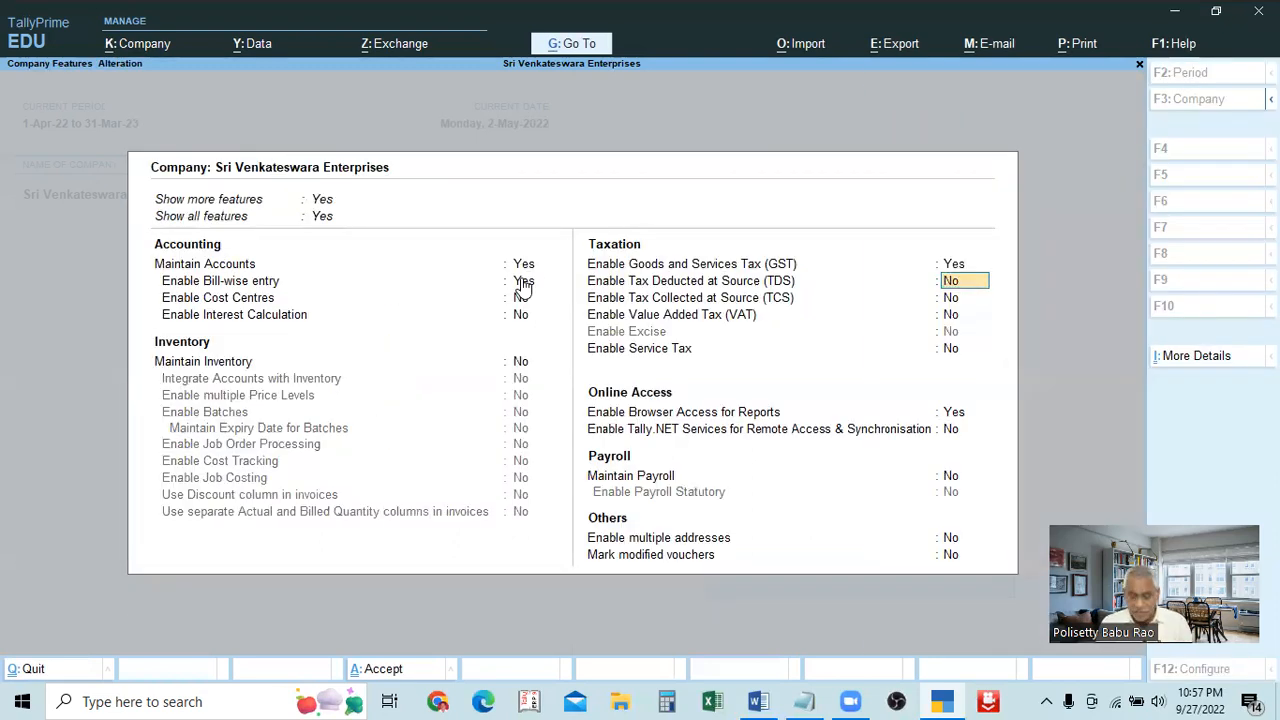
- Set Enable Goods and Services Tax (GST) to No and save the company features
key("Up")
type("n")
key("Return")
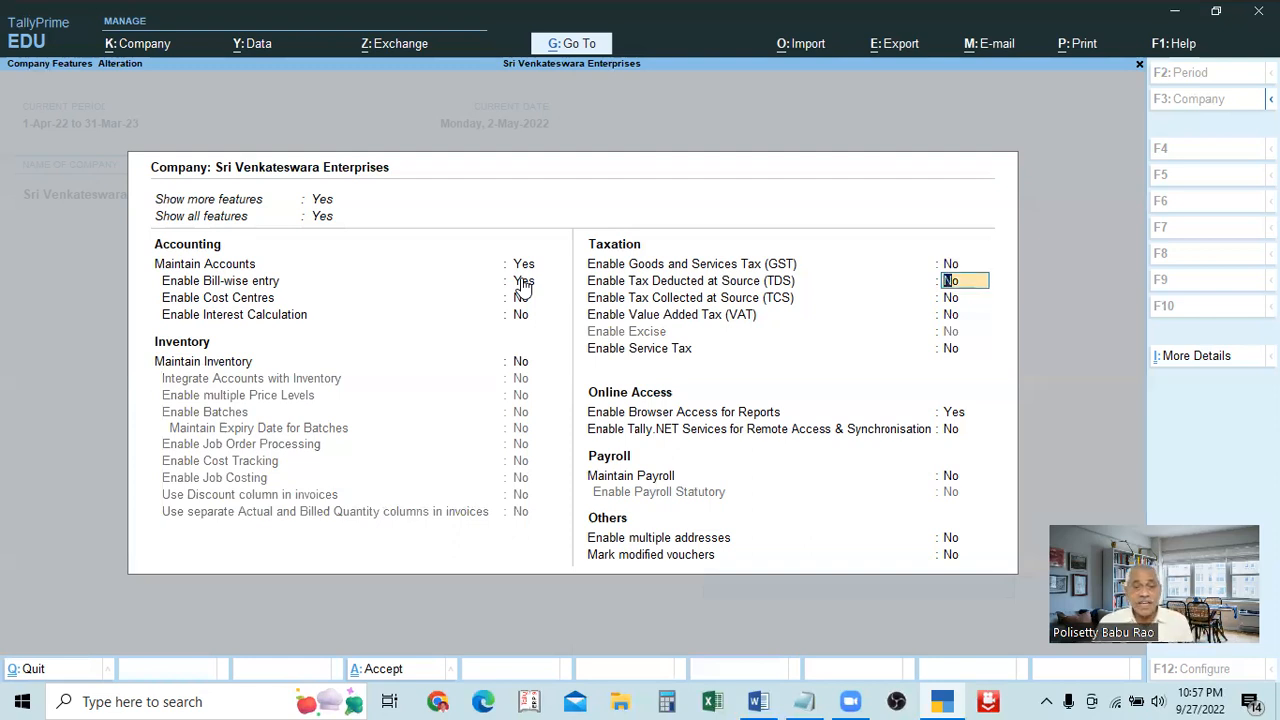
key("ctrl")
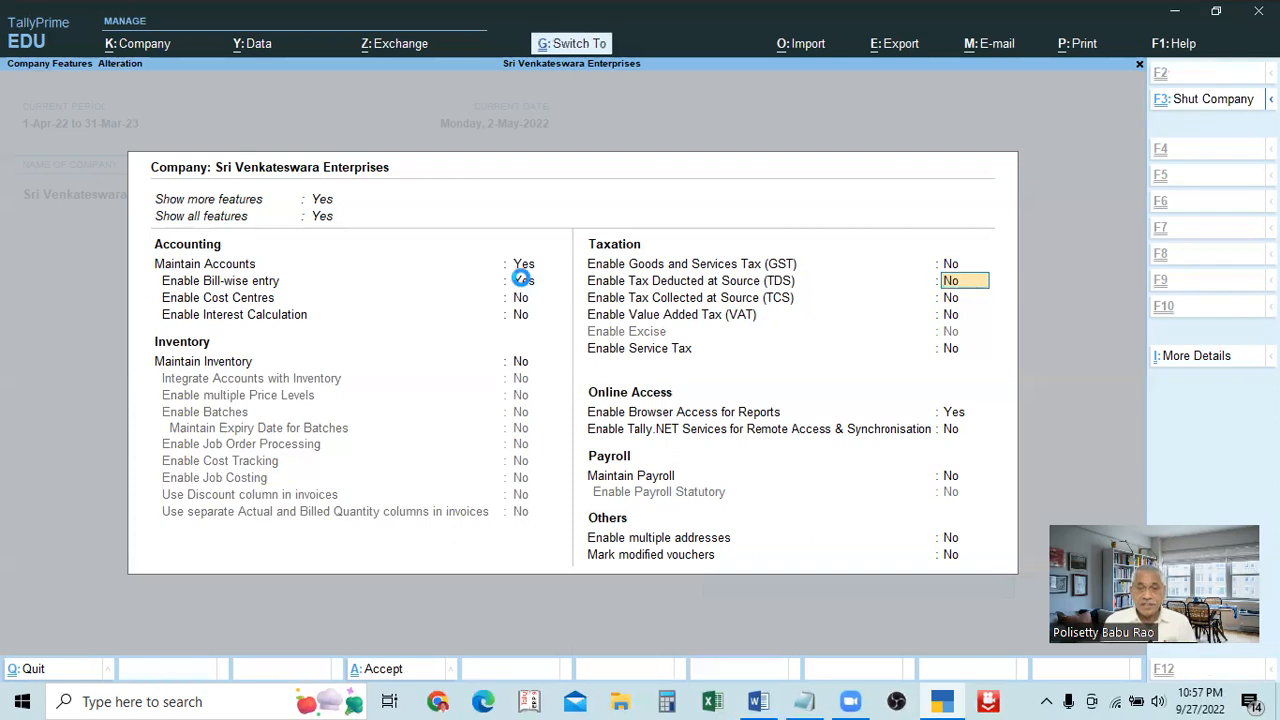
key("ctrl+a")
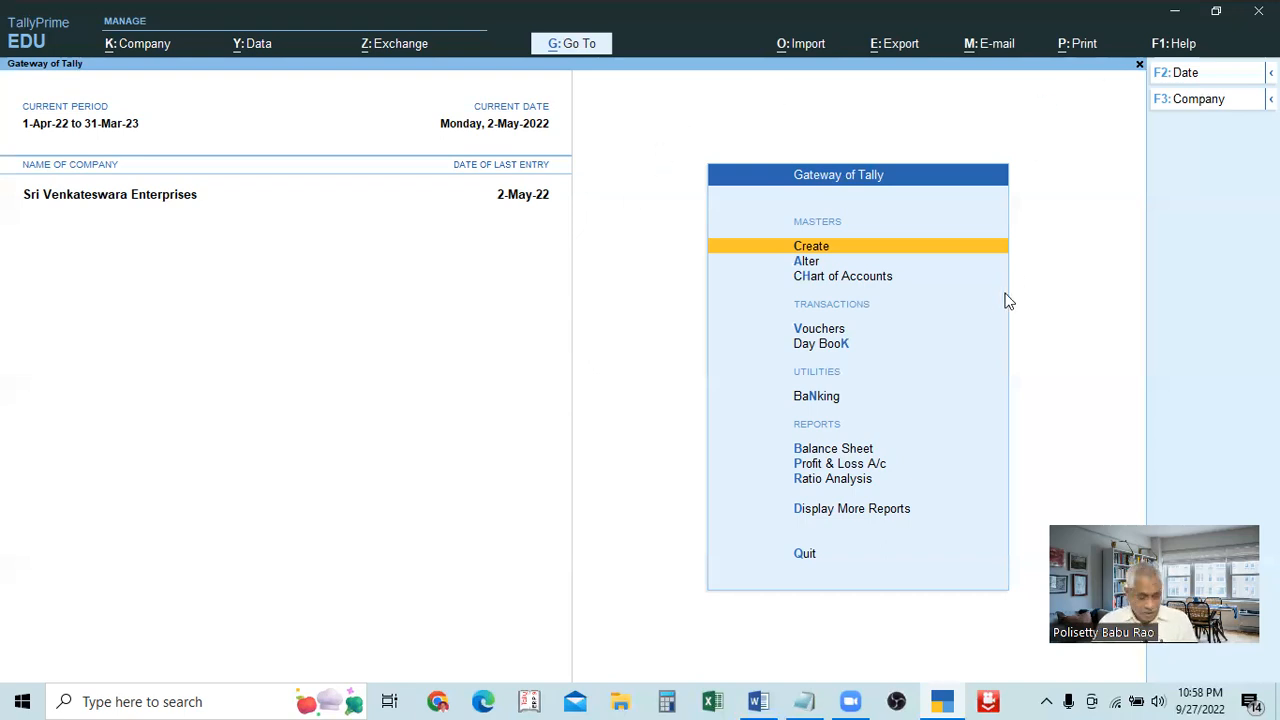
- Quit TallyPrime and close the TALLY PRIME PROBLEMS file in Notepad, saving its changes
key("Escape")
key("alt+Tab")
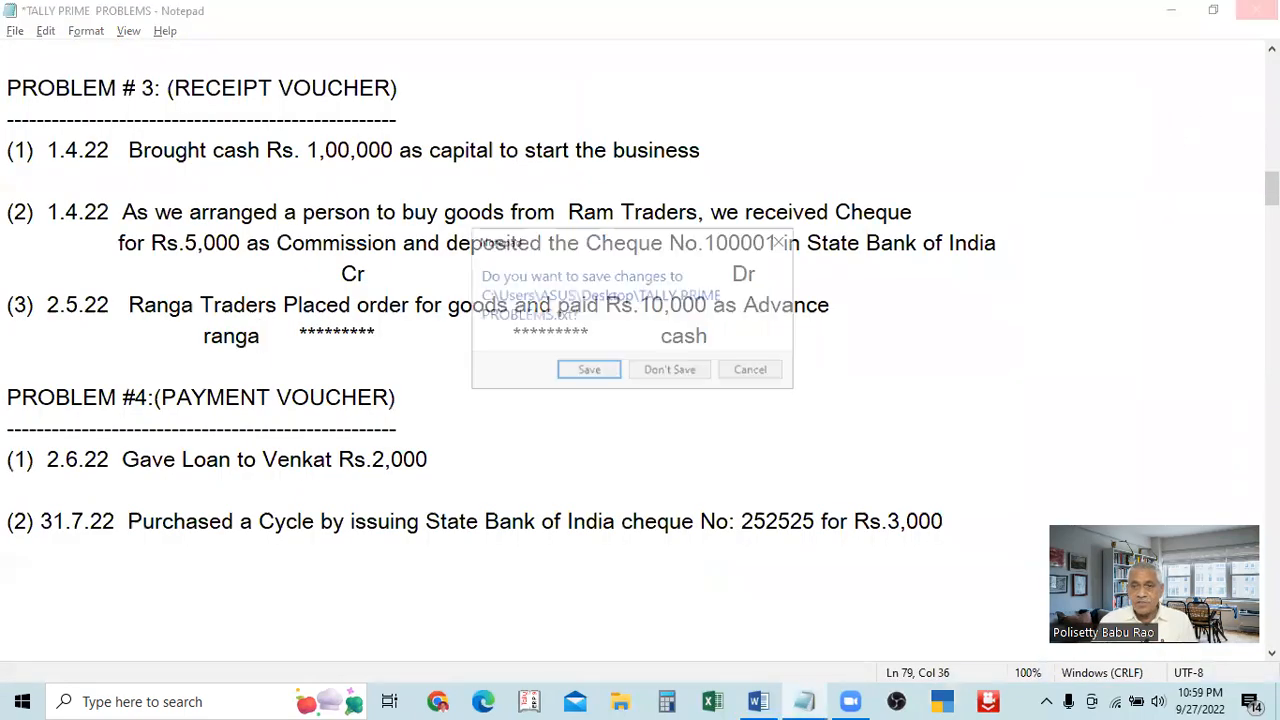
left_click(588, 371)
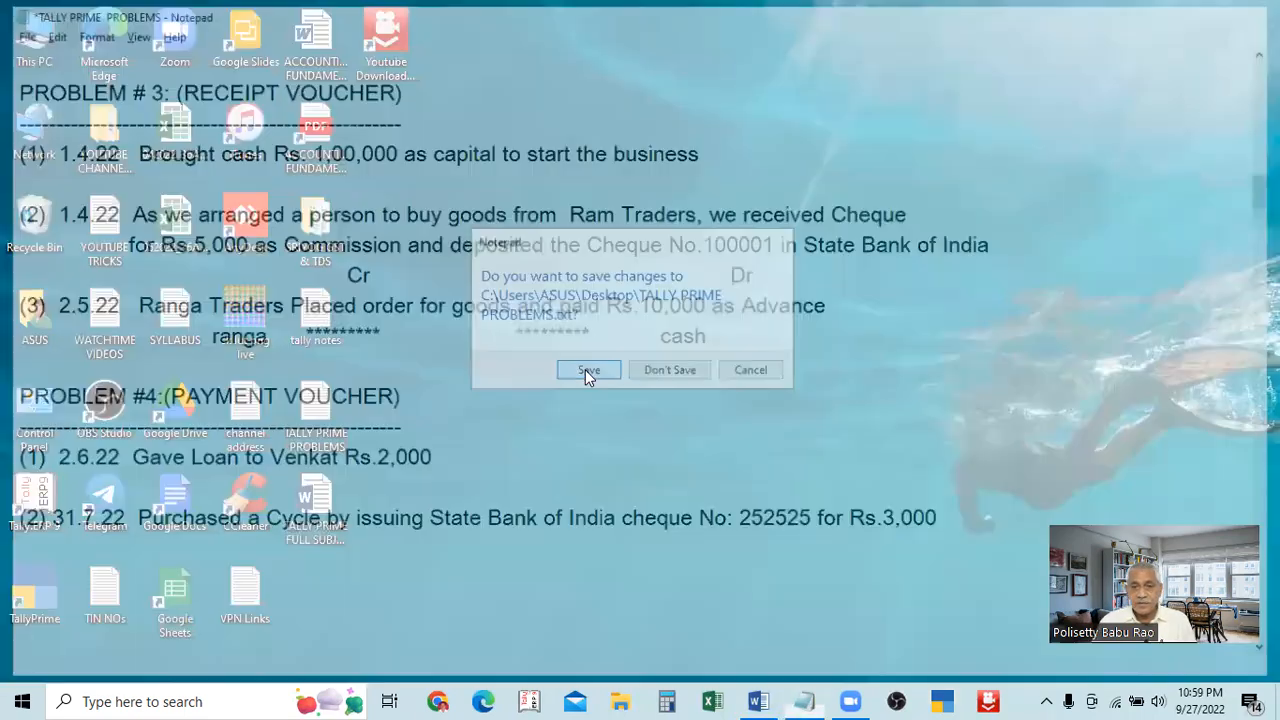